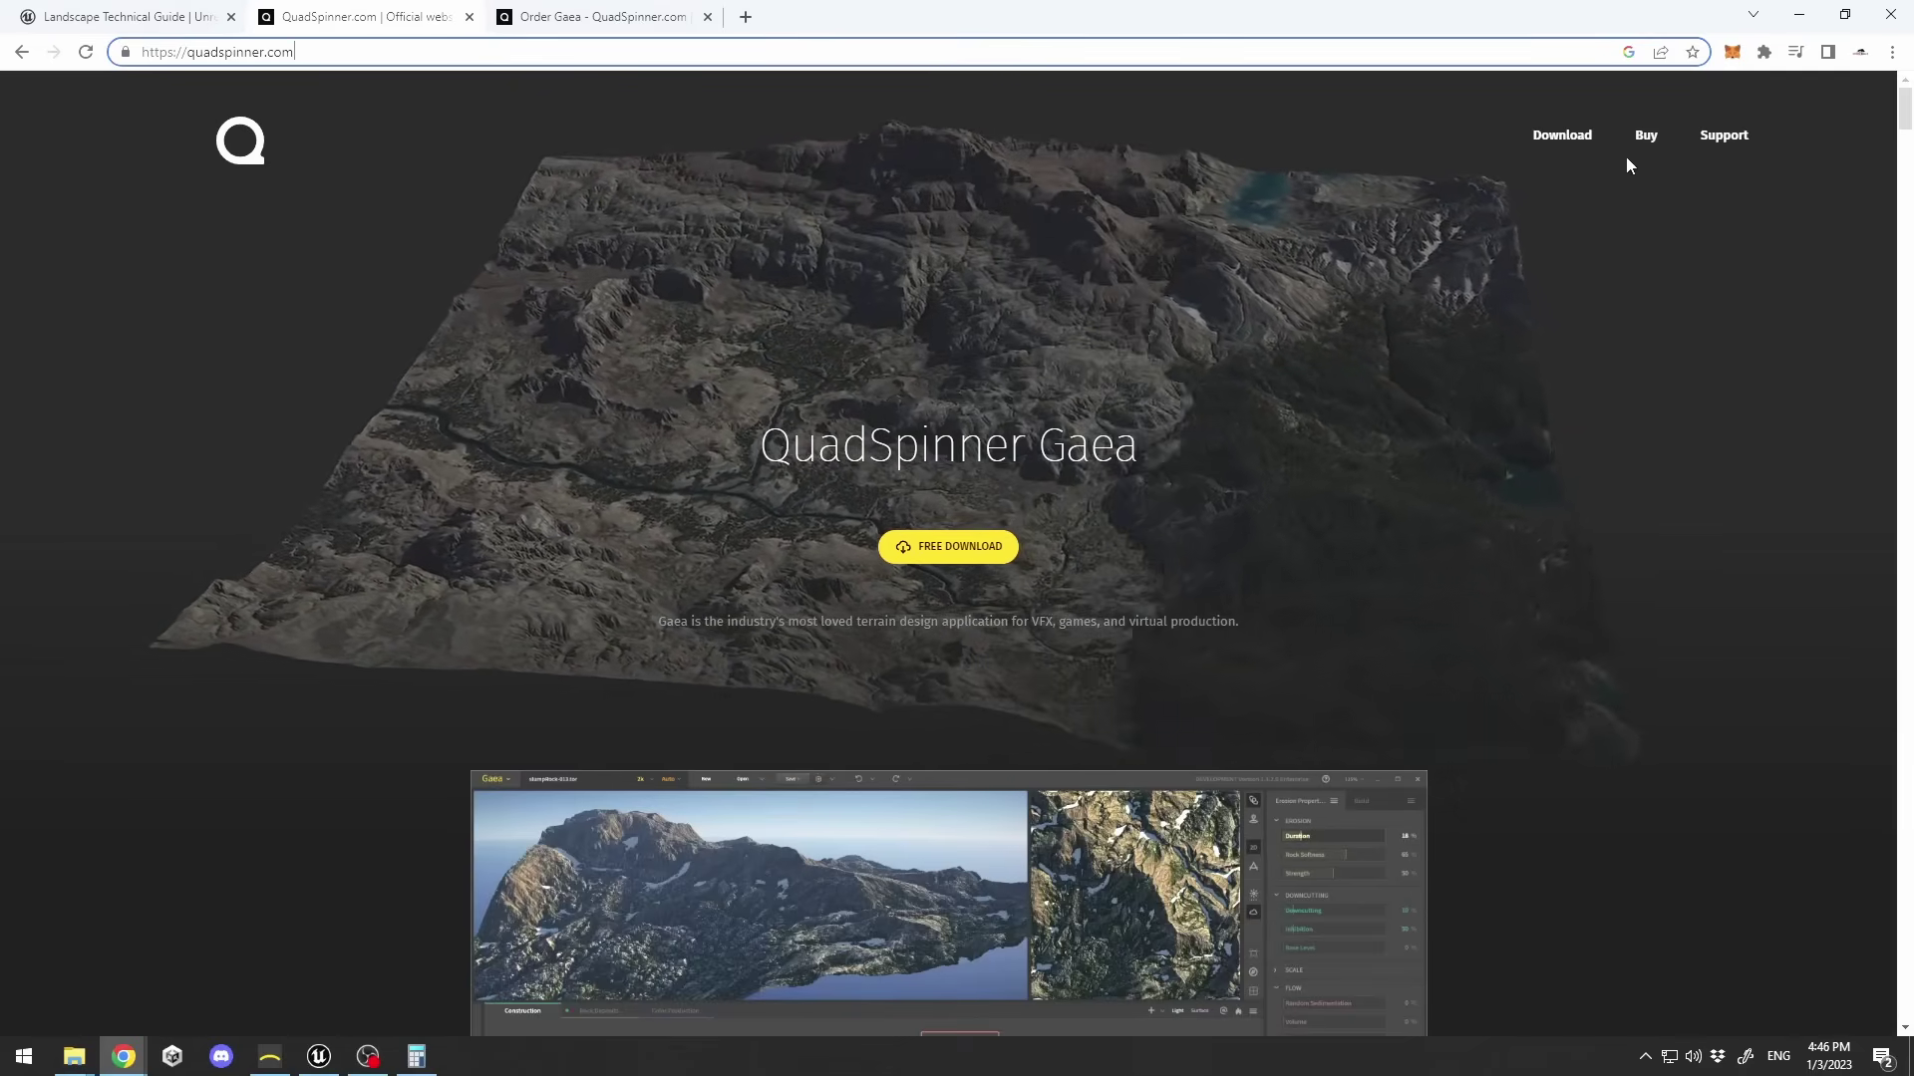
Check the Gaea edition prices on the order page and return to the QuadSpinner home page.
click(603, 18)
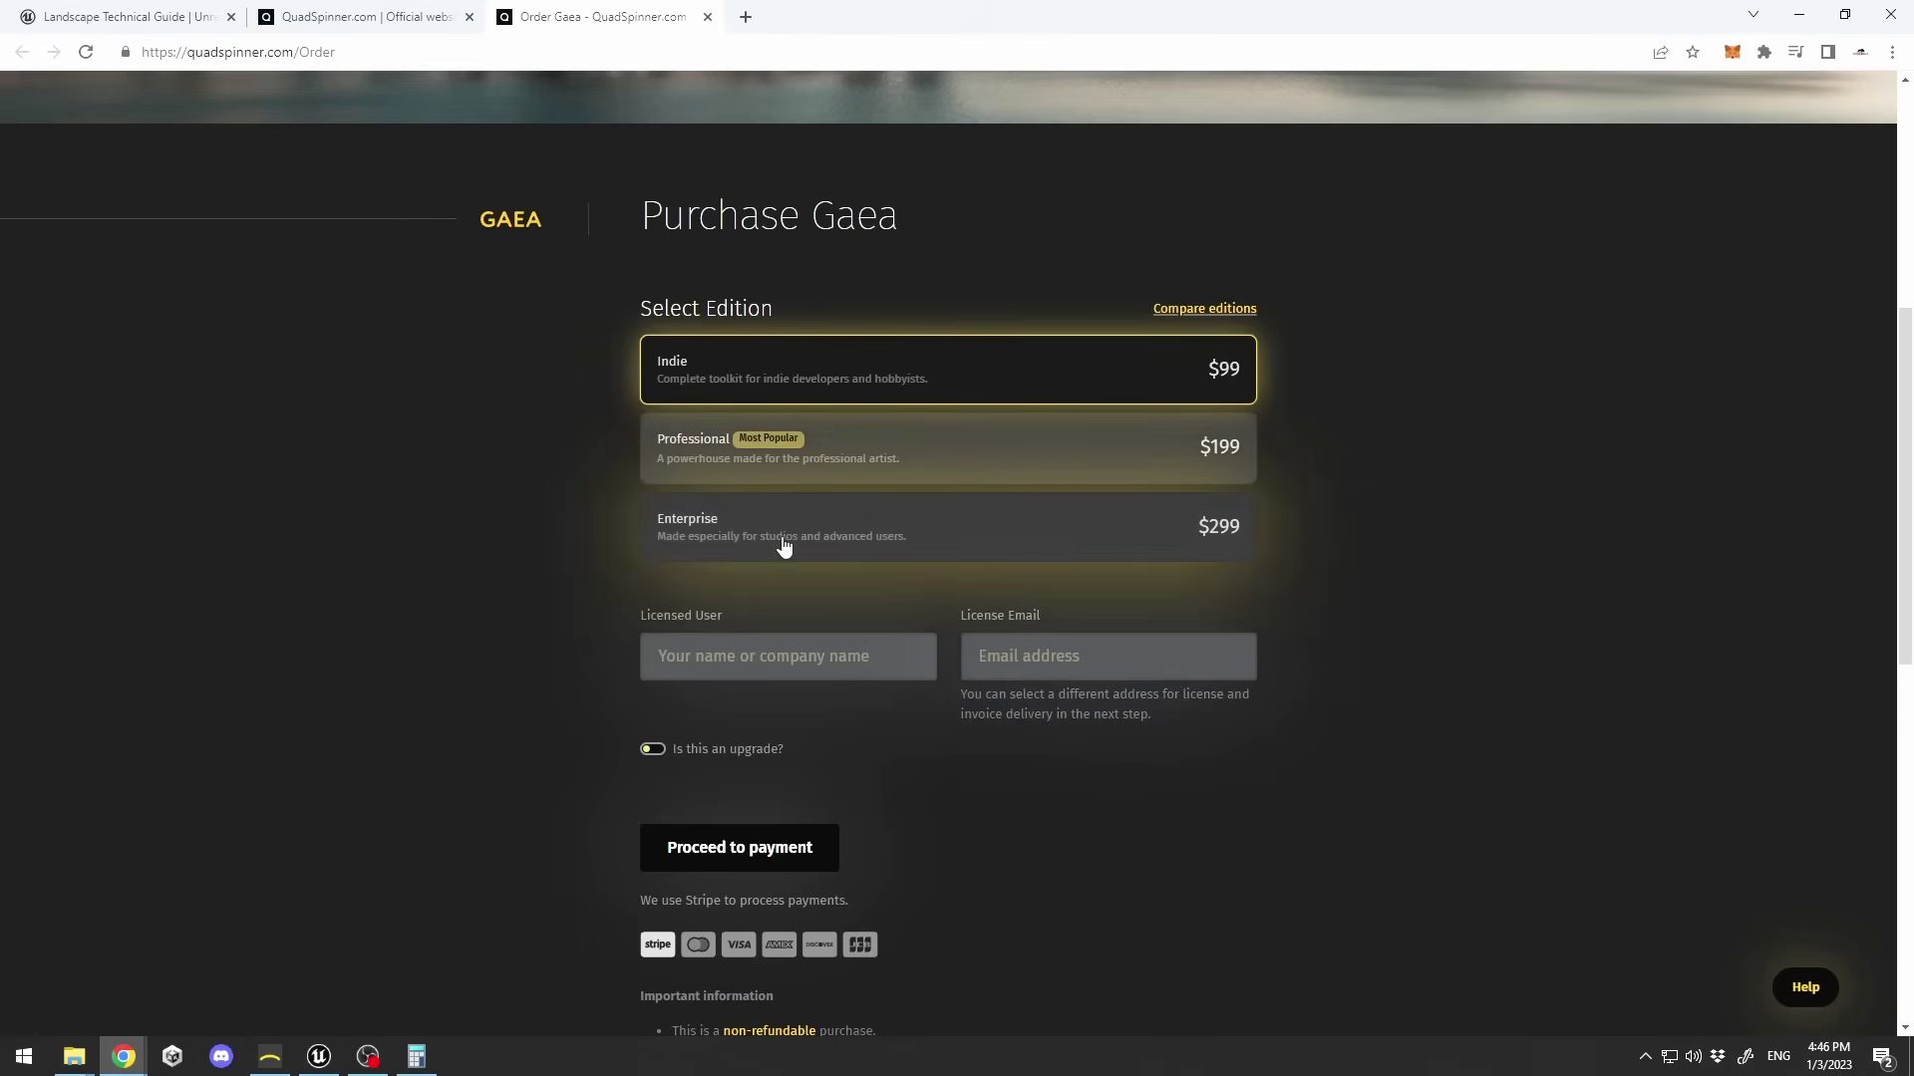
key(ctrl+shift+Tab)
scroll(1270, 617, down, 3)
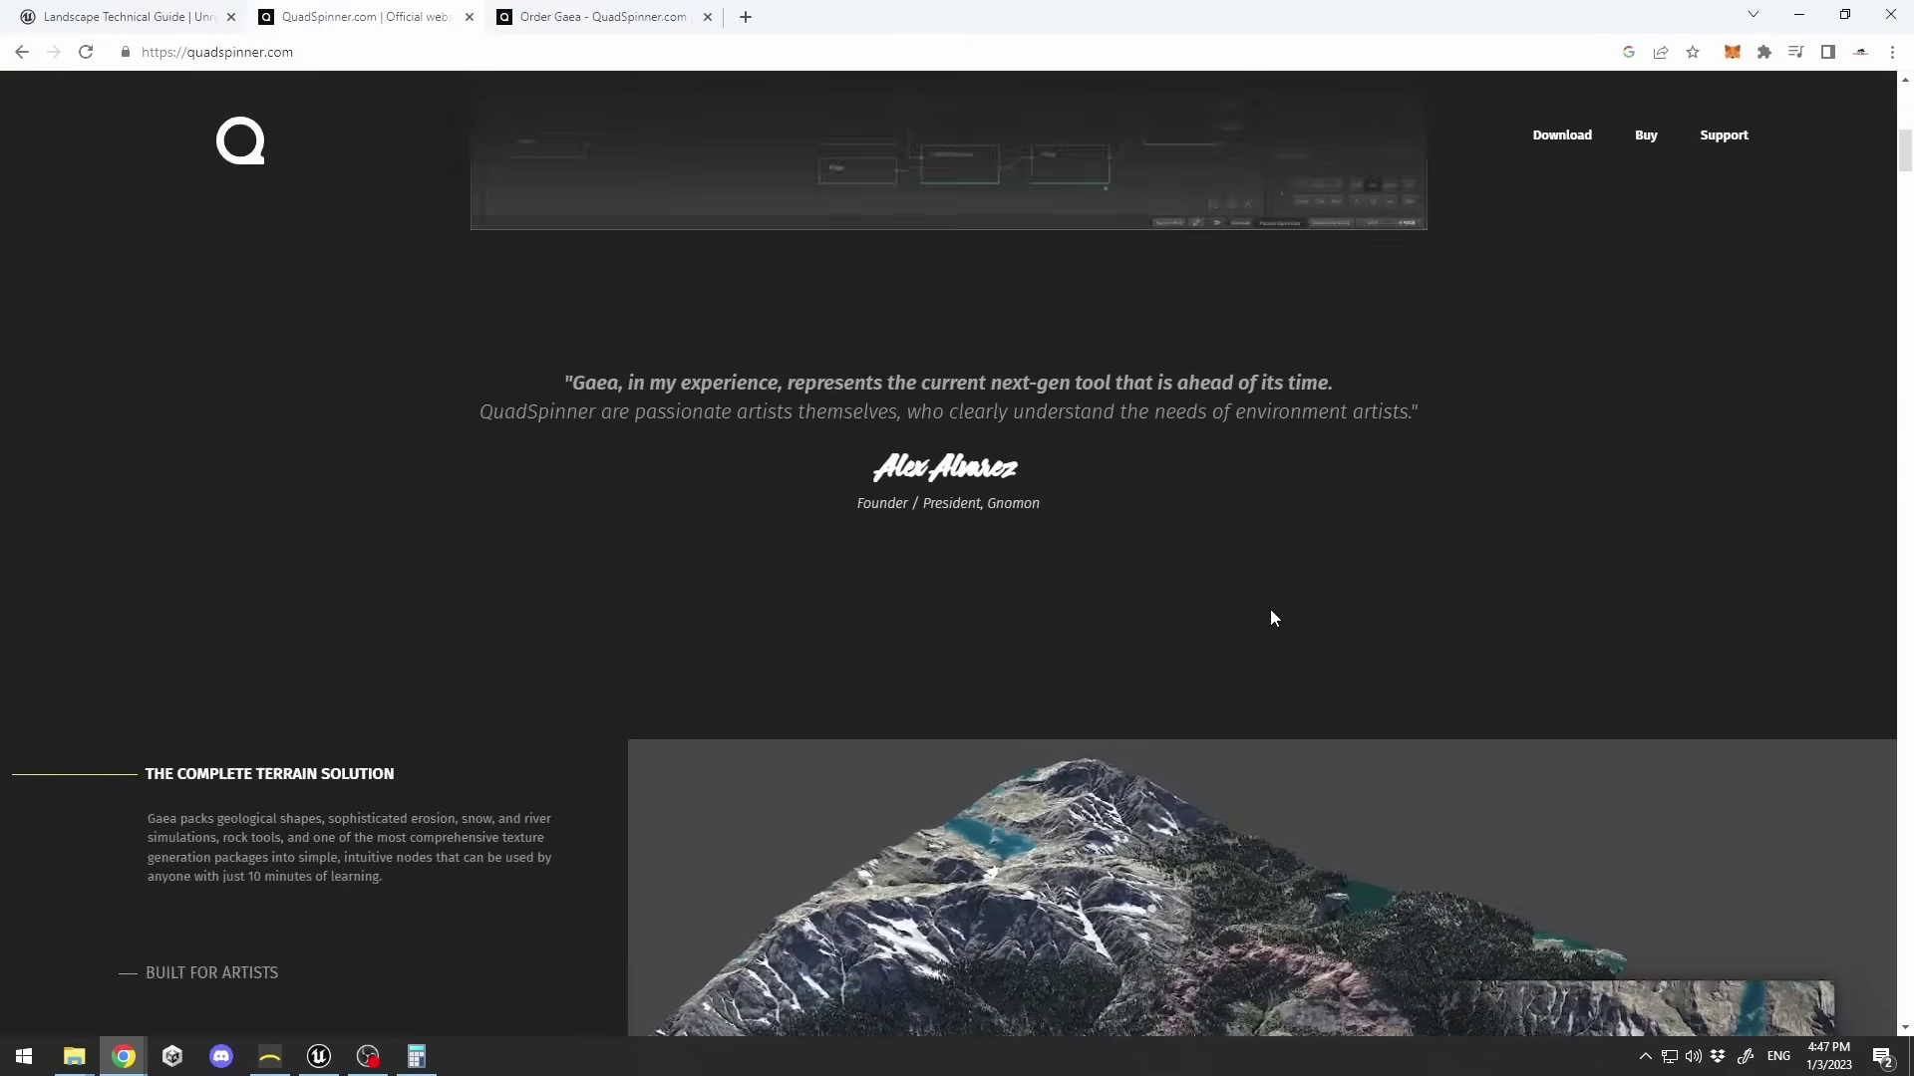
Read through the QuadSpinner home page, from the terrain features and production sections to the Star Wars Jedi: Fallen Order and Quixel's Rebirth use cases.
scroll(1272, 617, down, 5)
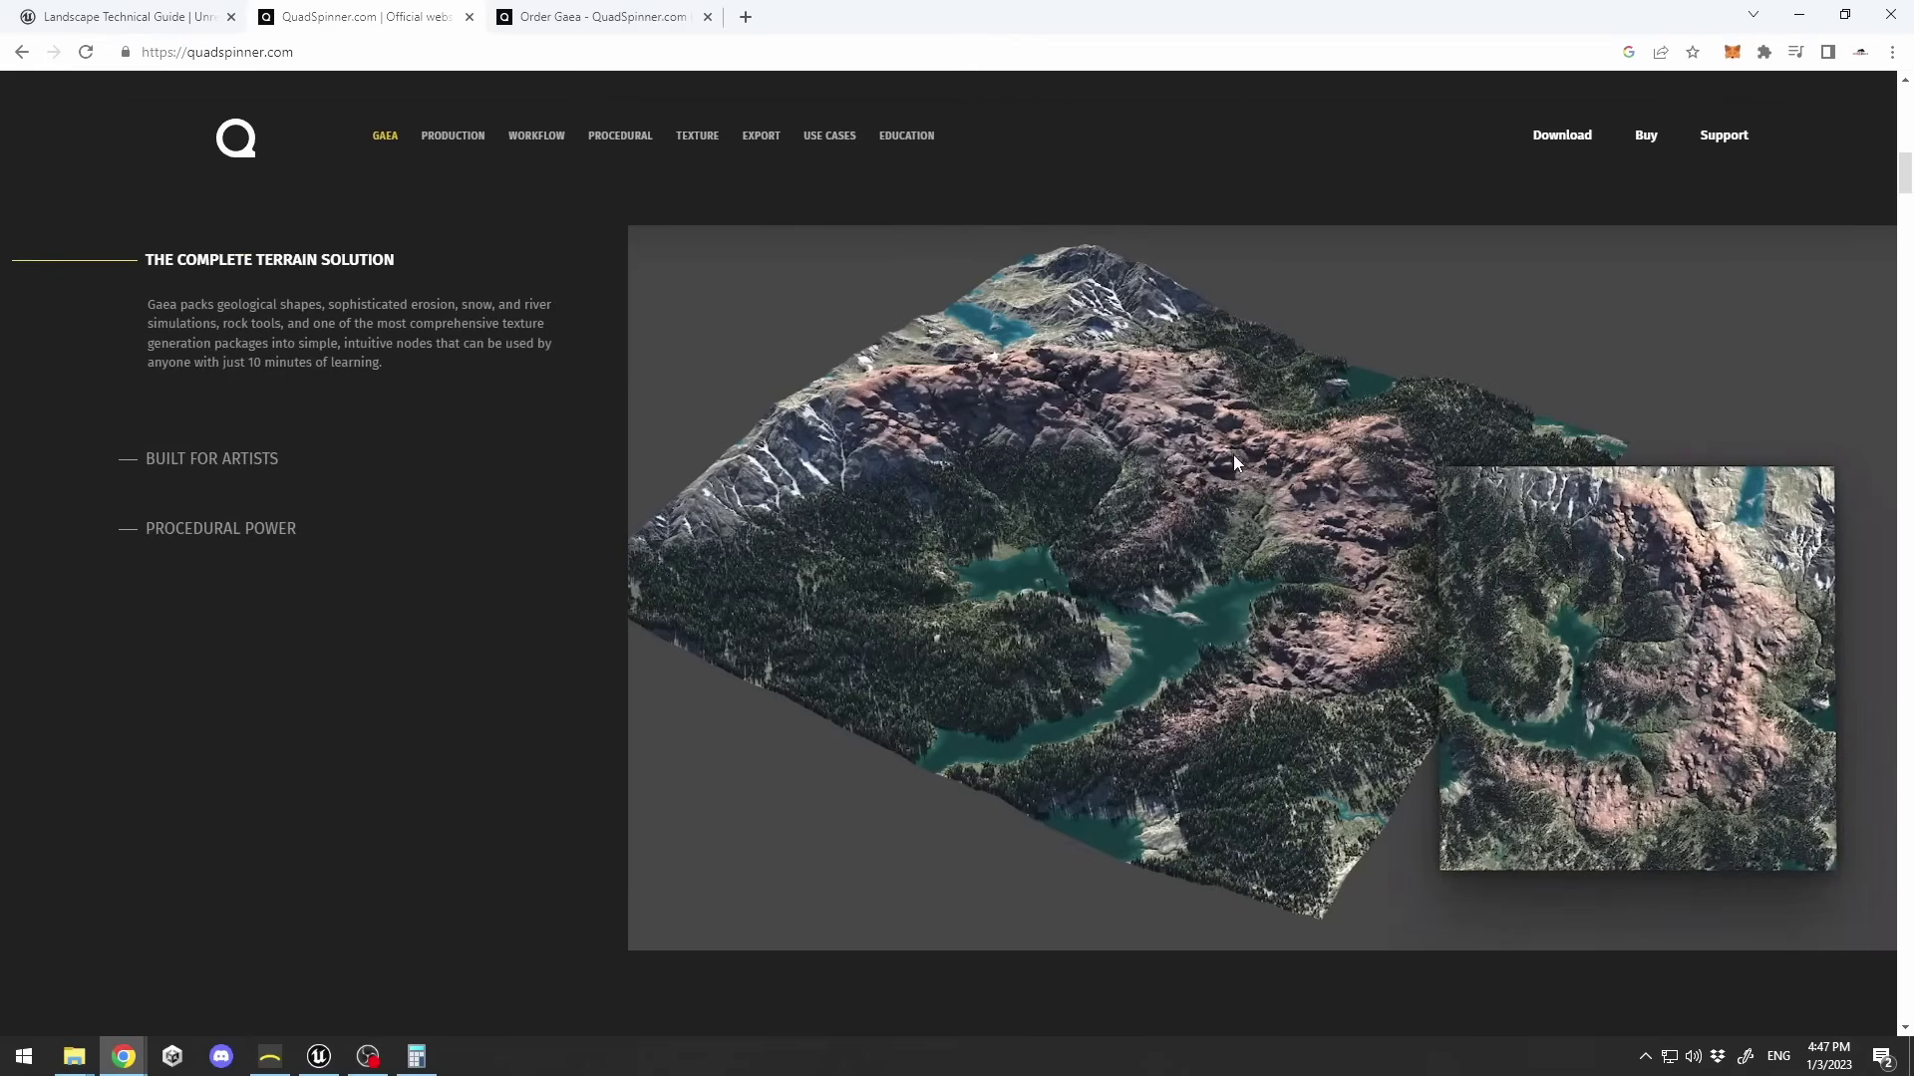
scroll(1234, 455, down, 3)
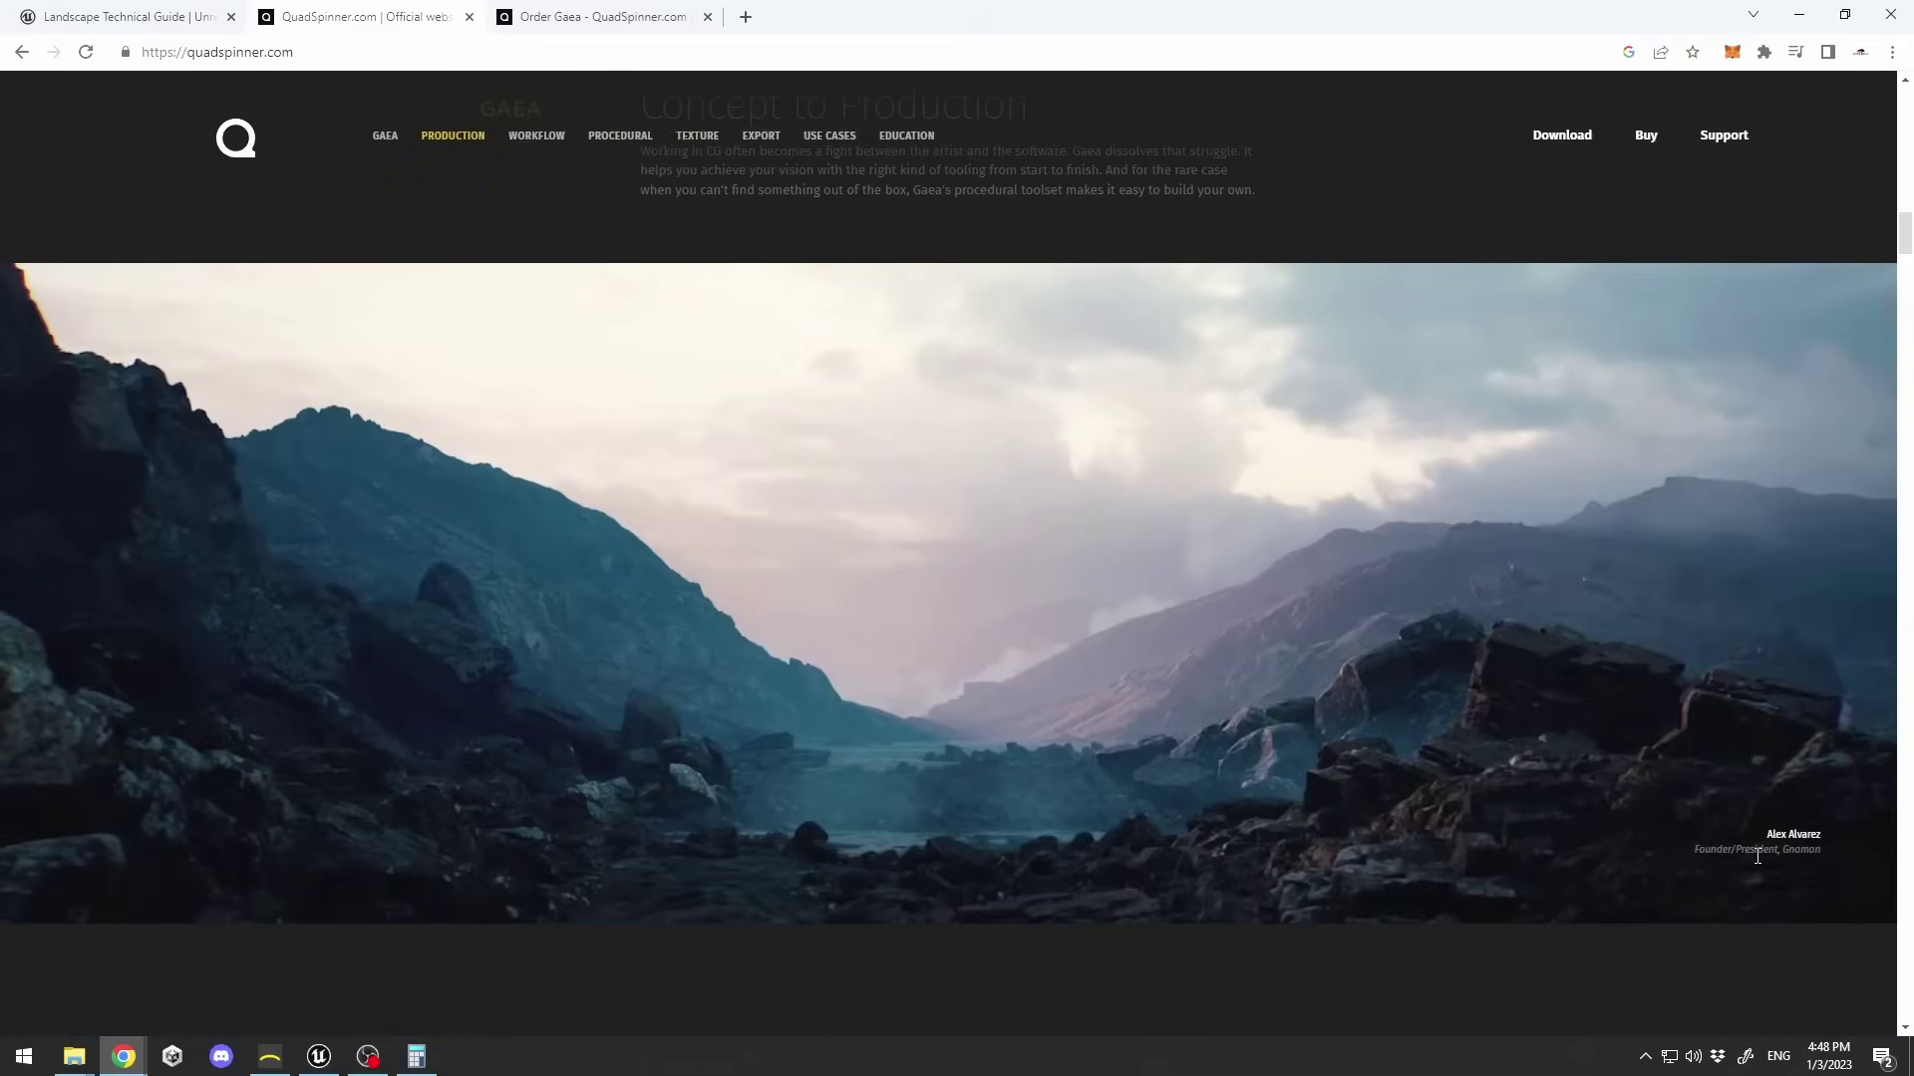
drag(1683, 847, 1820, 855)
scroll(1326, 576, down, 10)
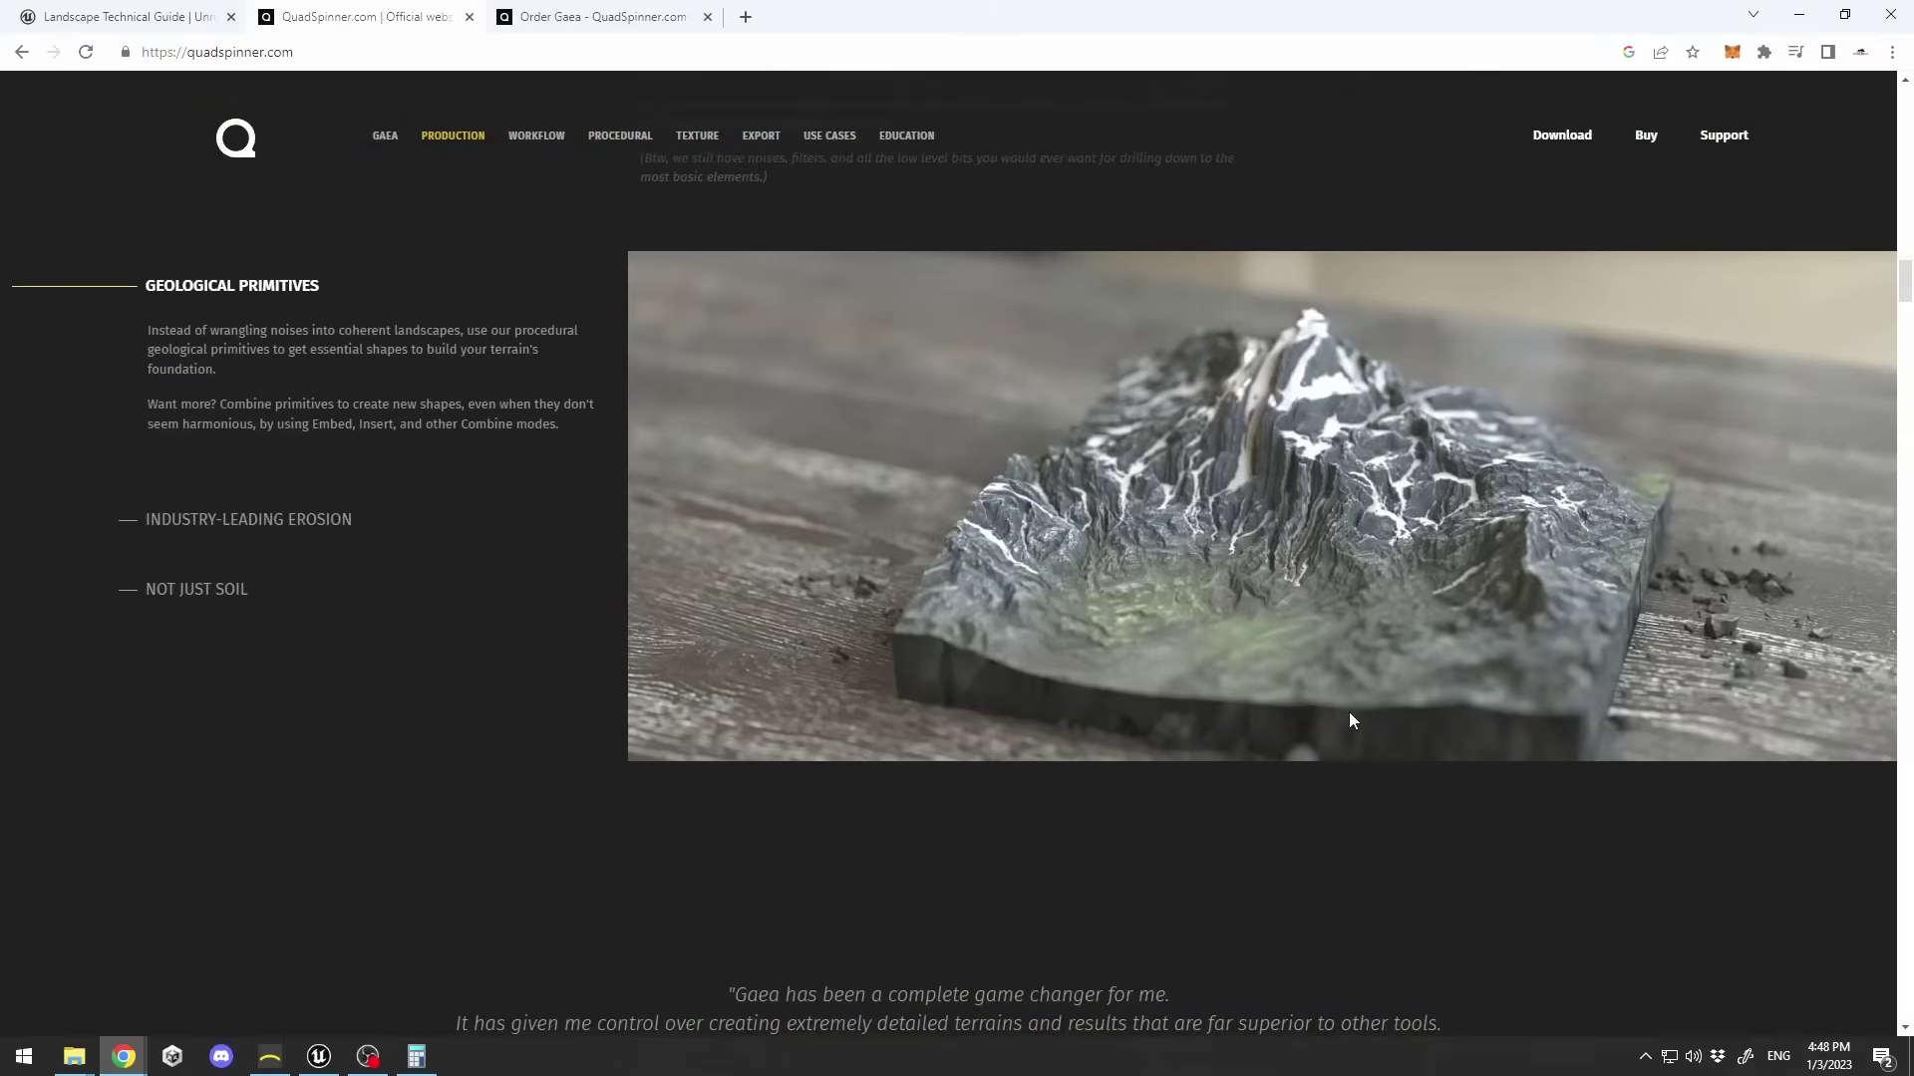
scroll(1349, 714, down, 12)
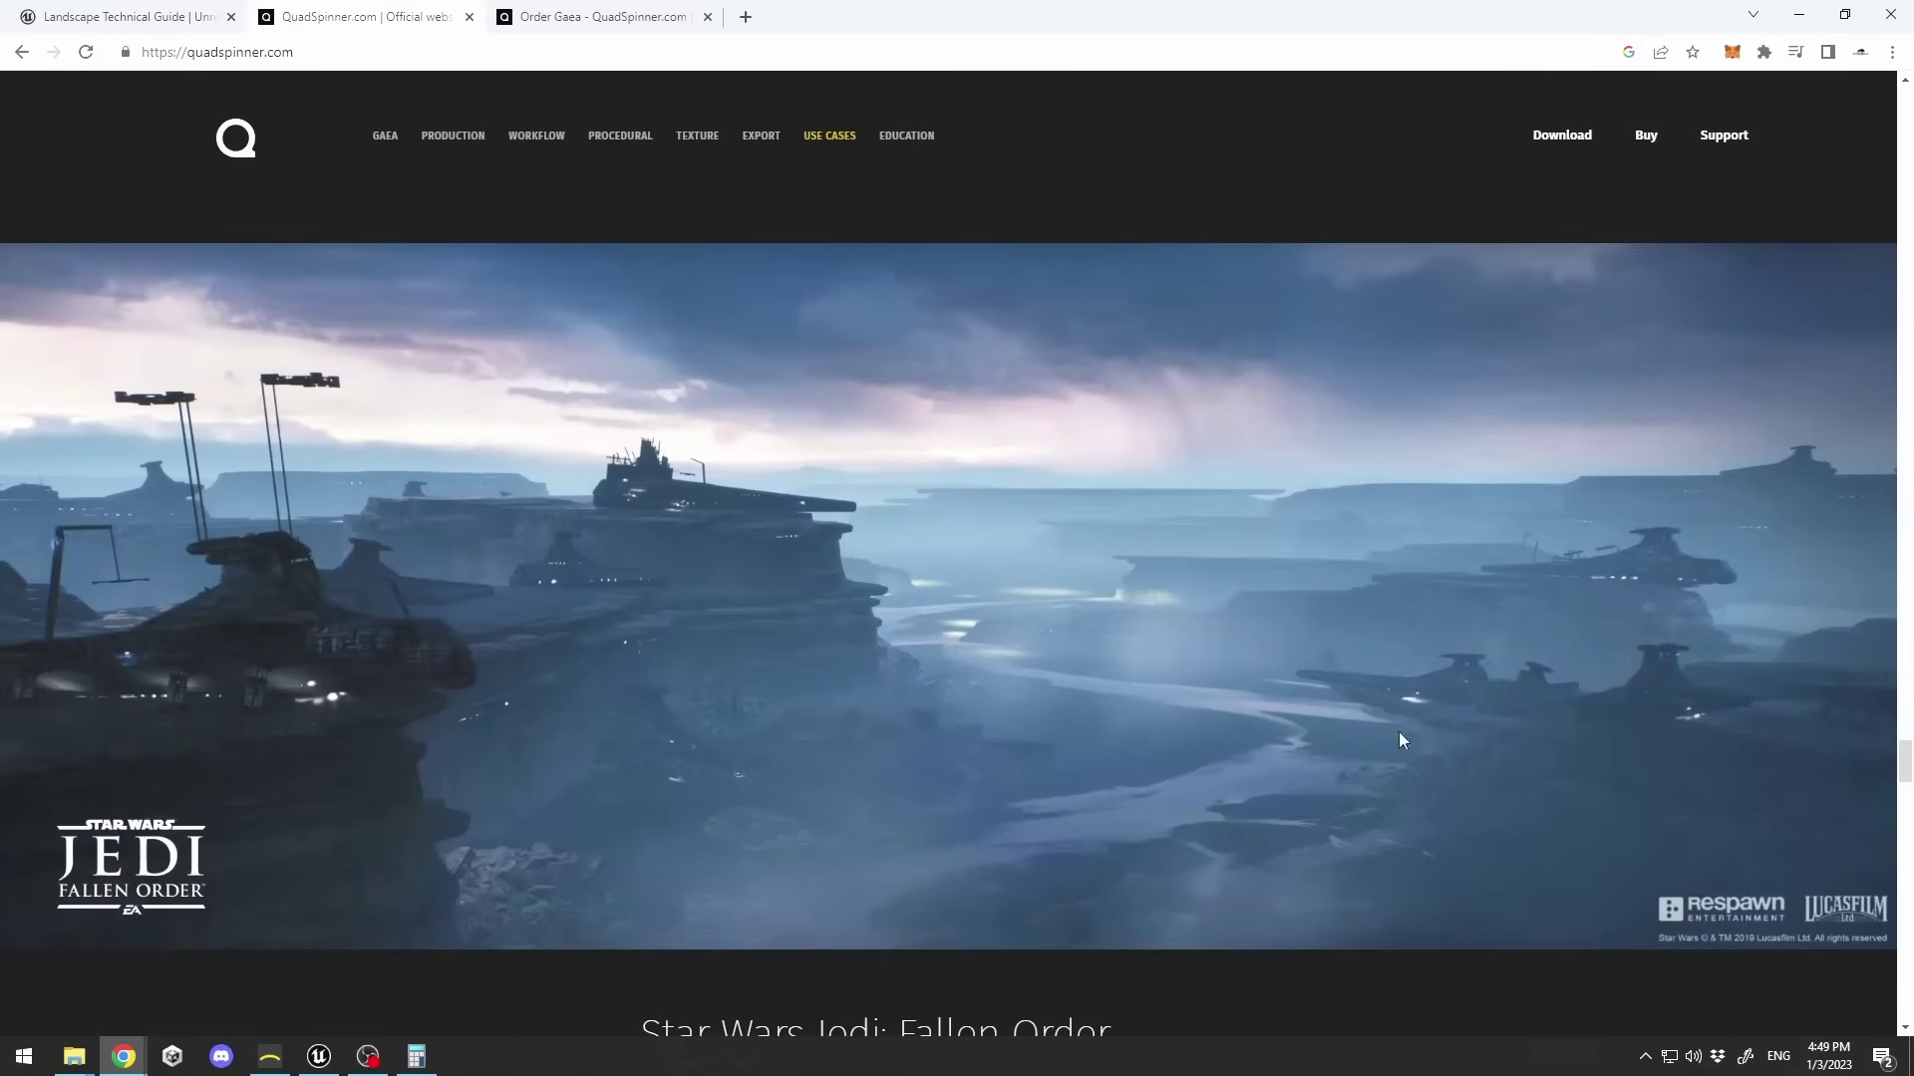
scroll(1097, 598, down, 10)
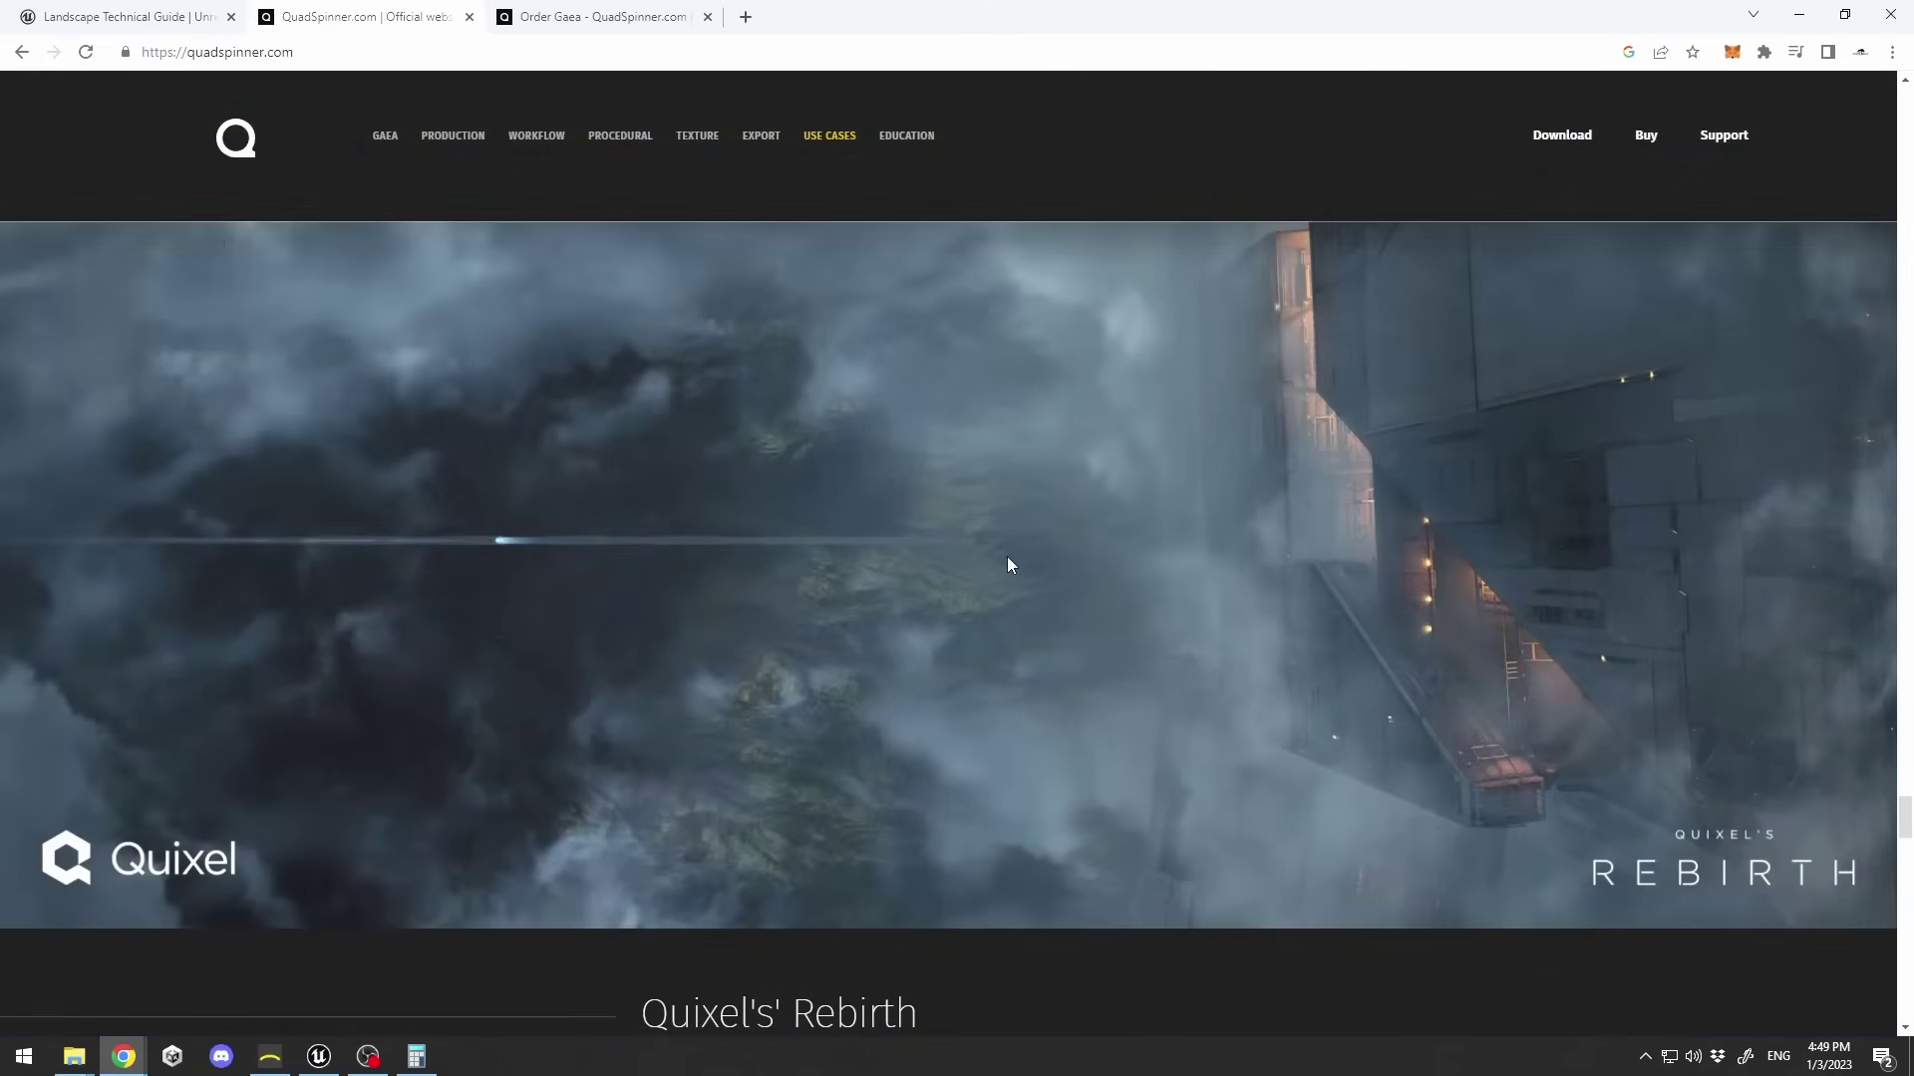
scroll(1009, 564, down, 9)
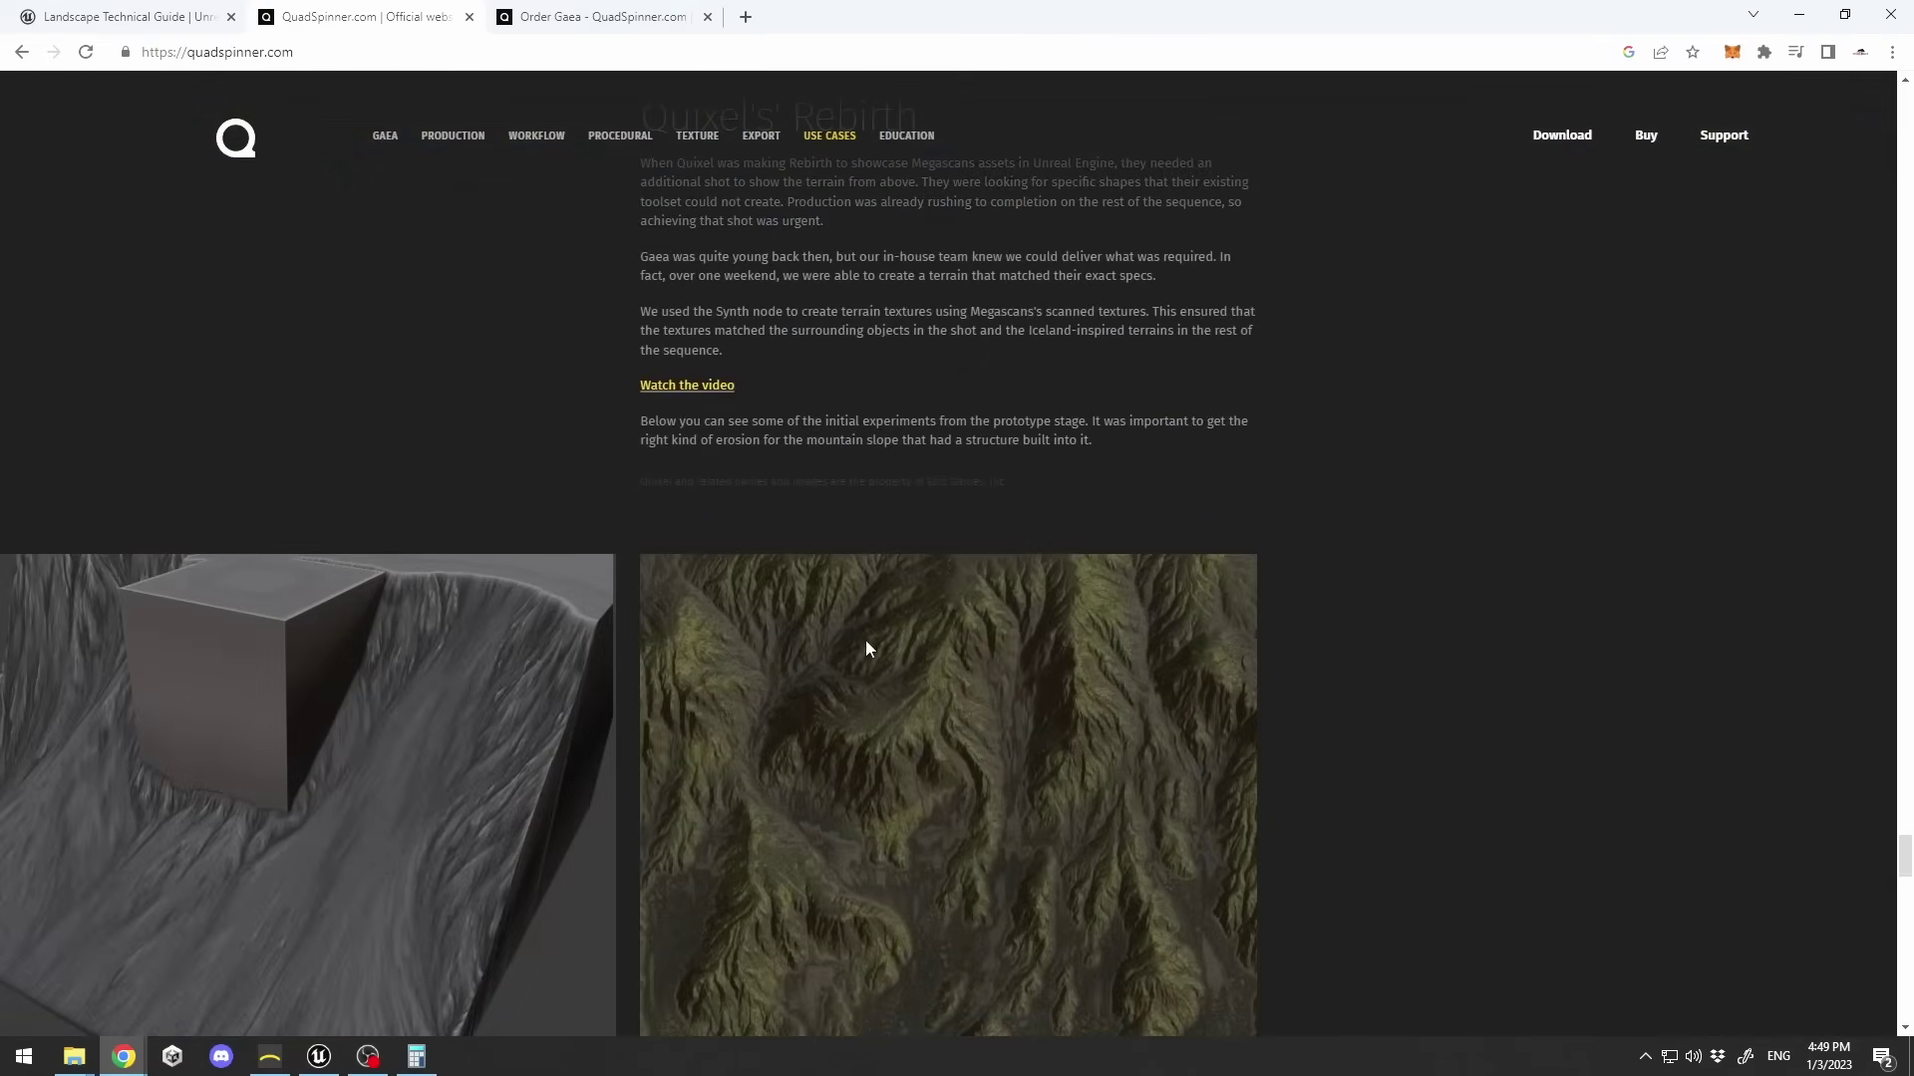
scroll(833, 685, down, 1)
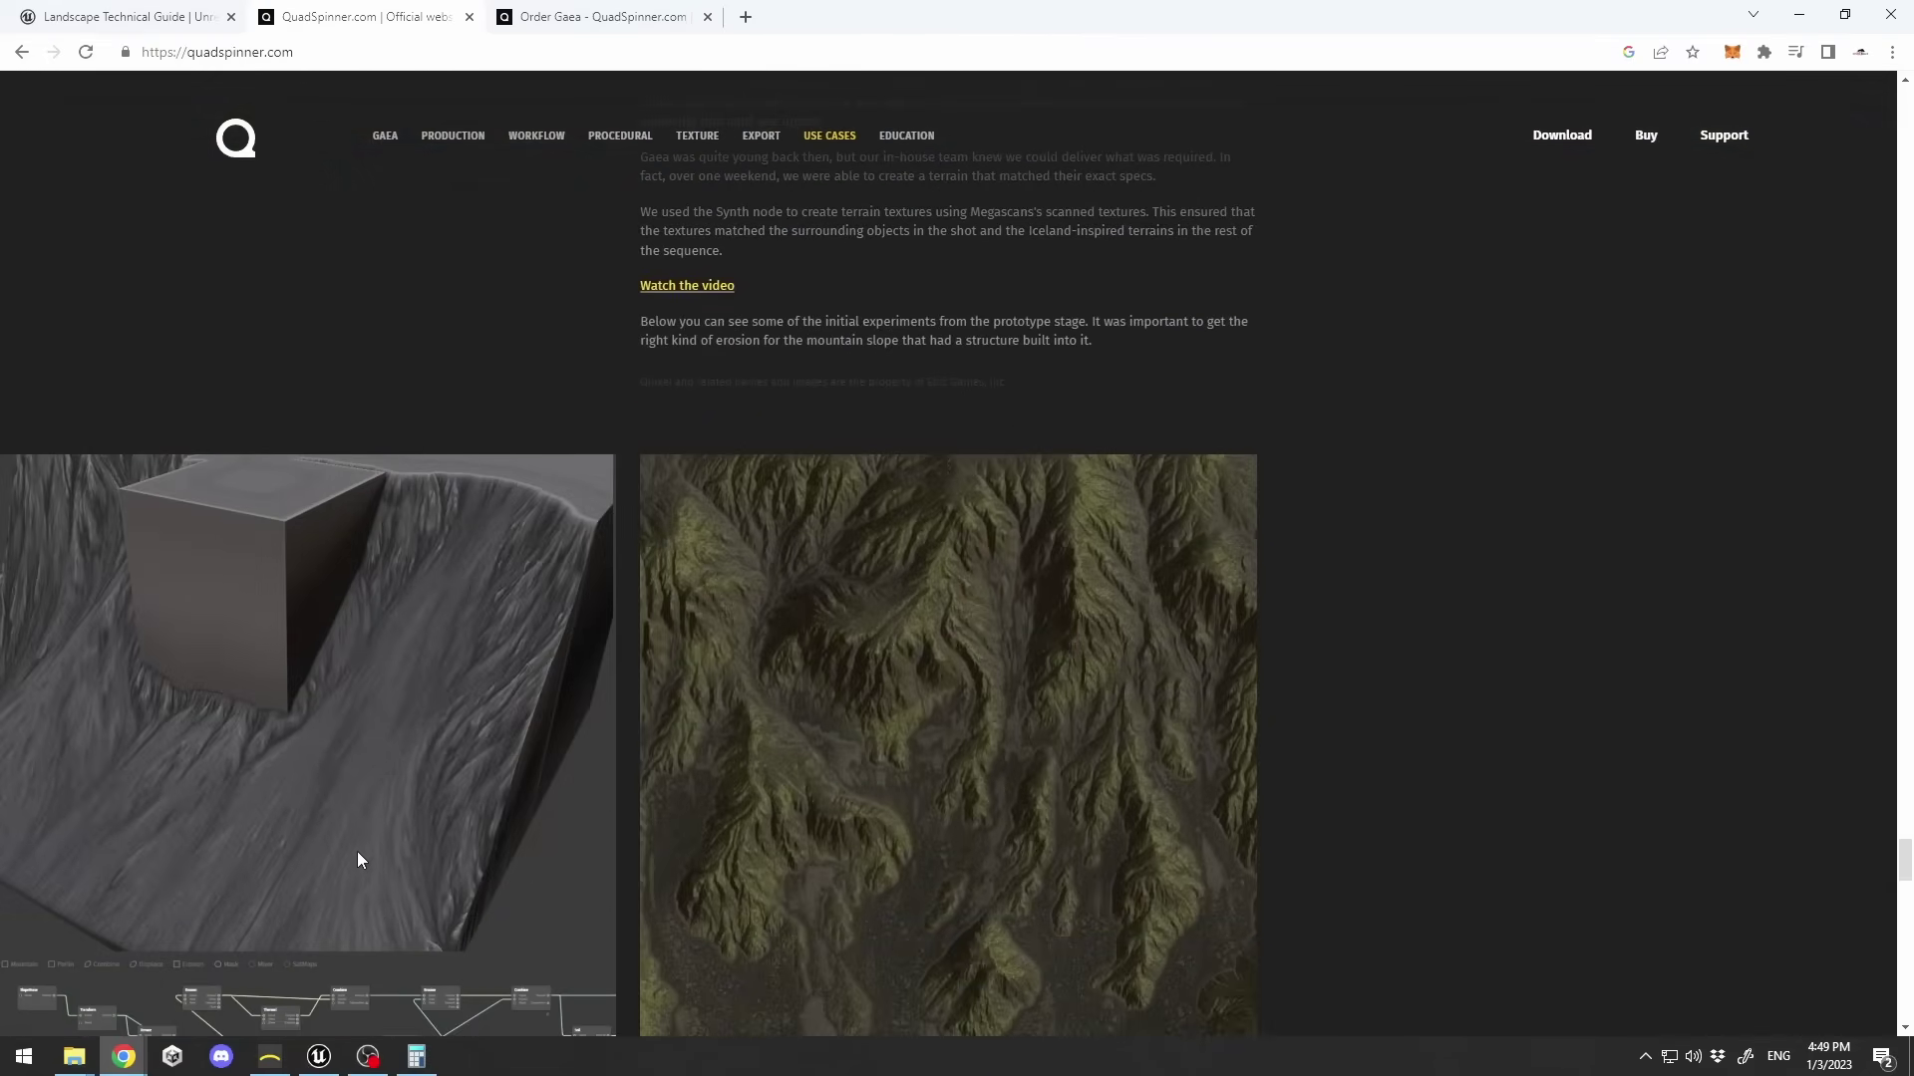
scroll(417, 791, down, 10)
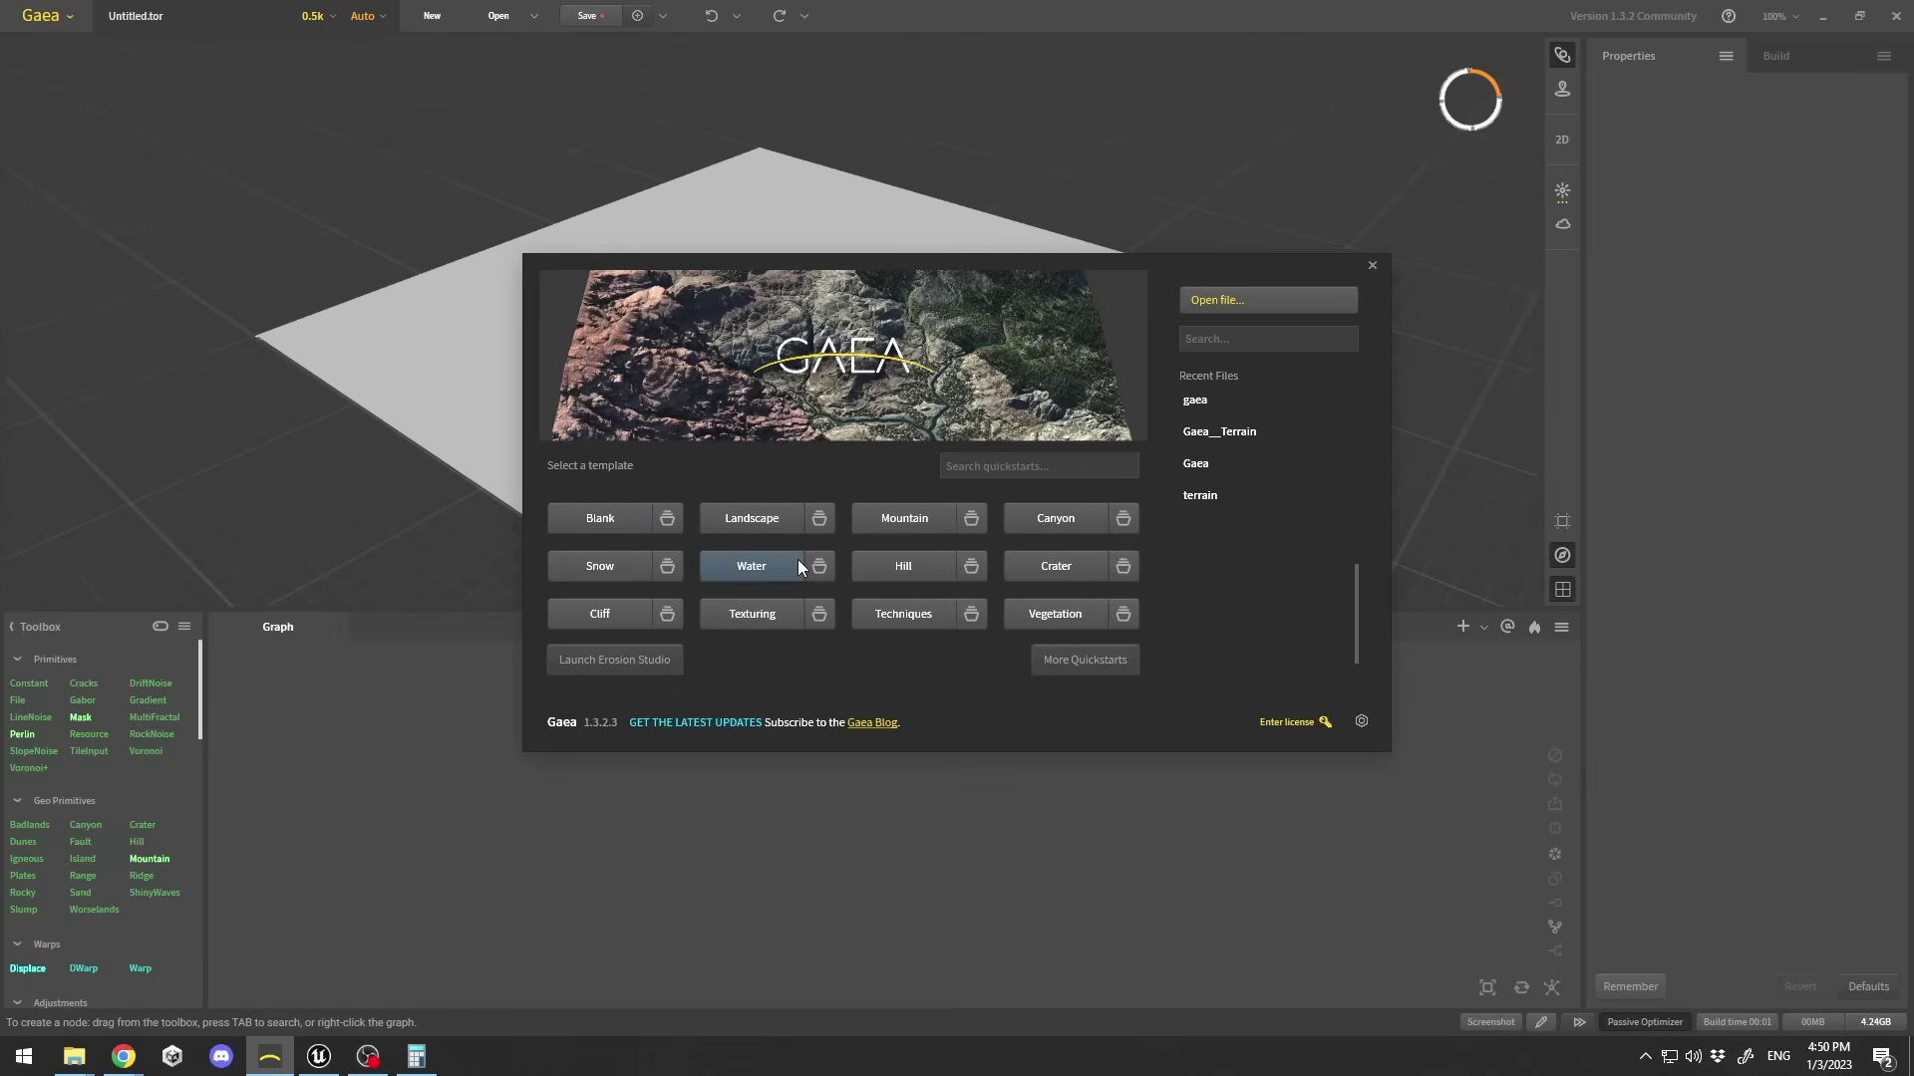
In Gaea, open the Split Peak template from the advanced Mountain templates and inspect its terrain and node graph.
click(967, 520)
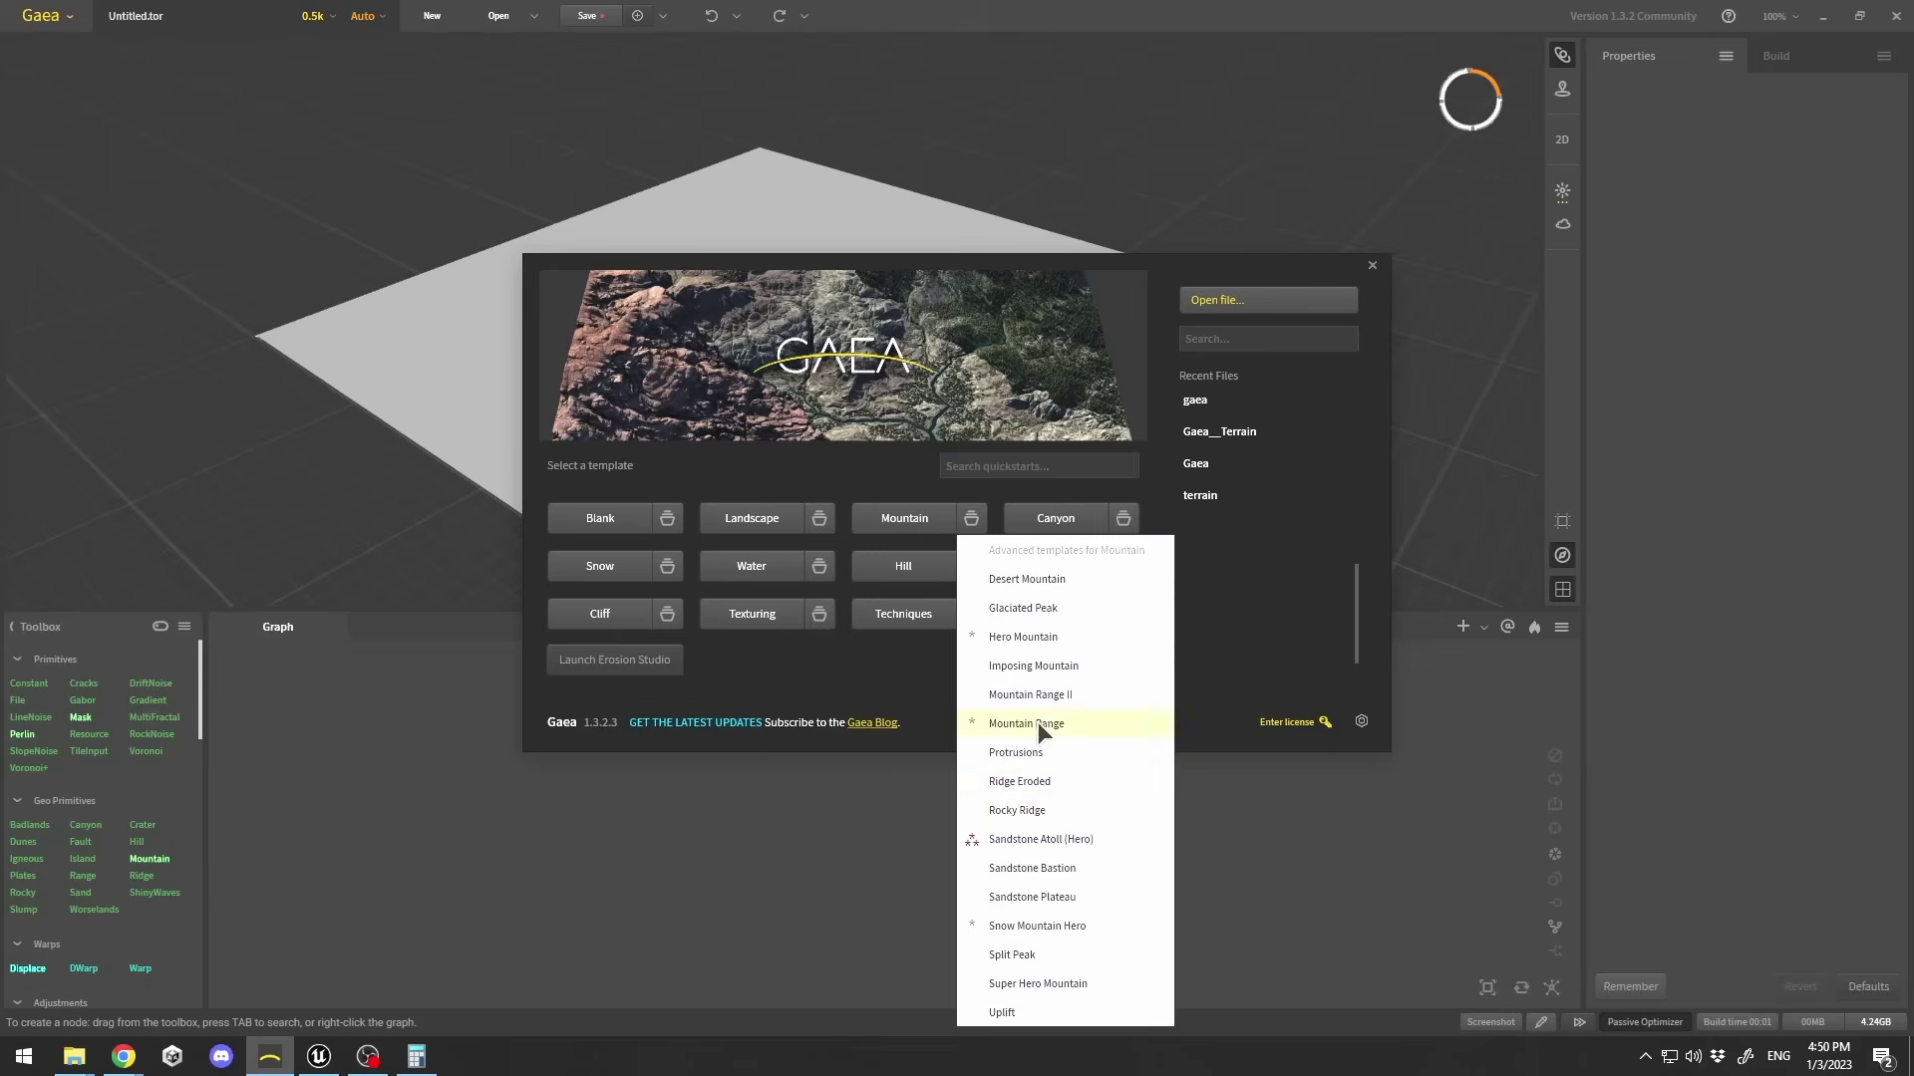
mouse_move(1037, 695)
mouse_move(1056, 626)
click(1036, 953)
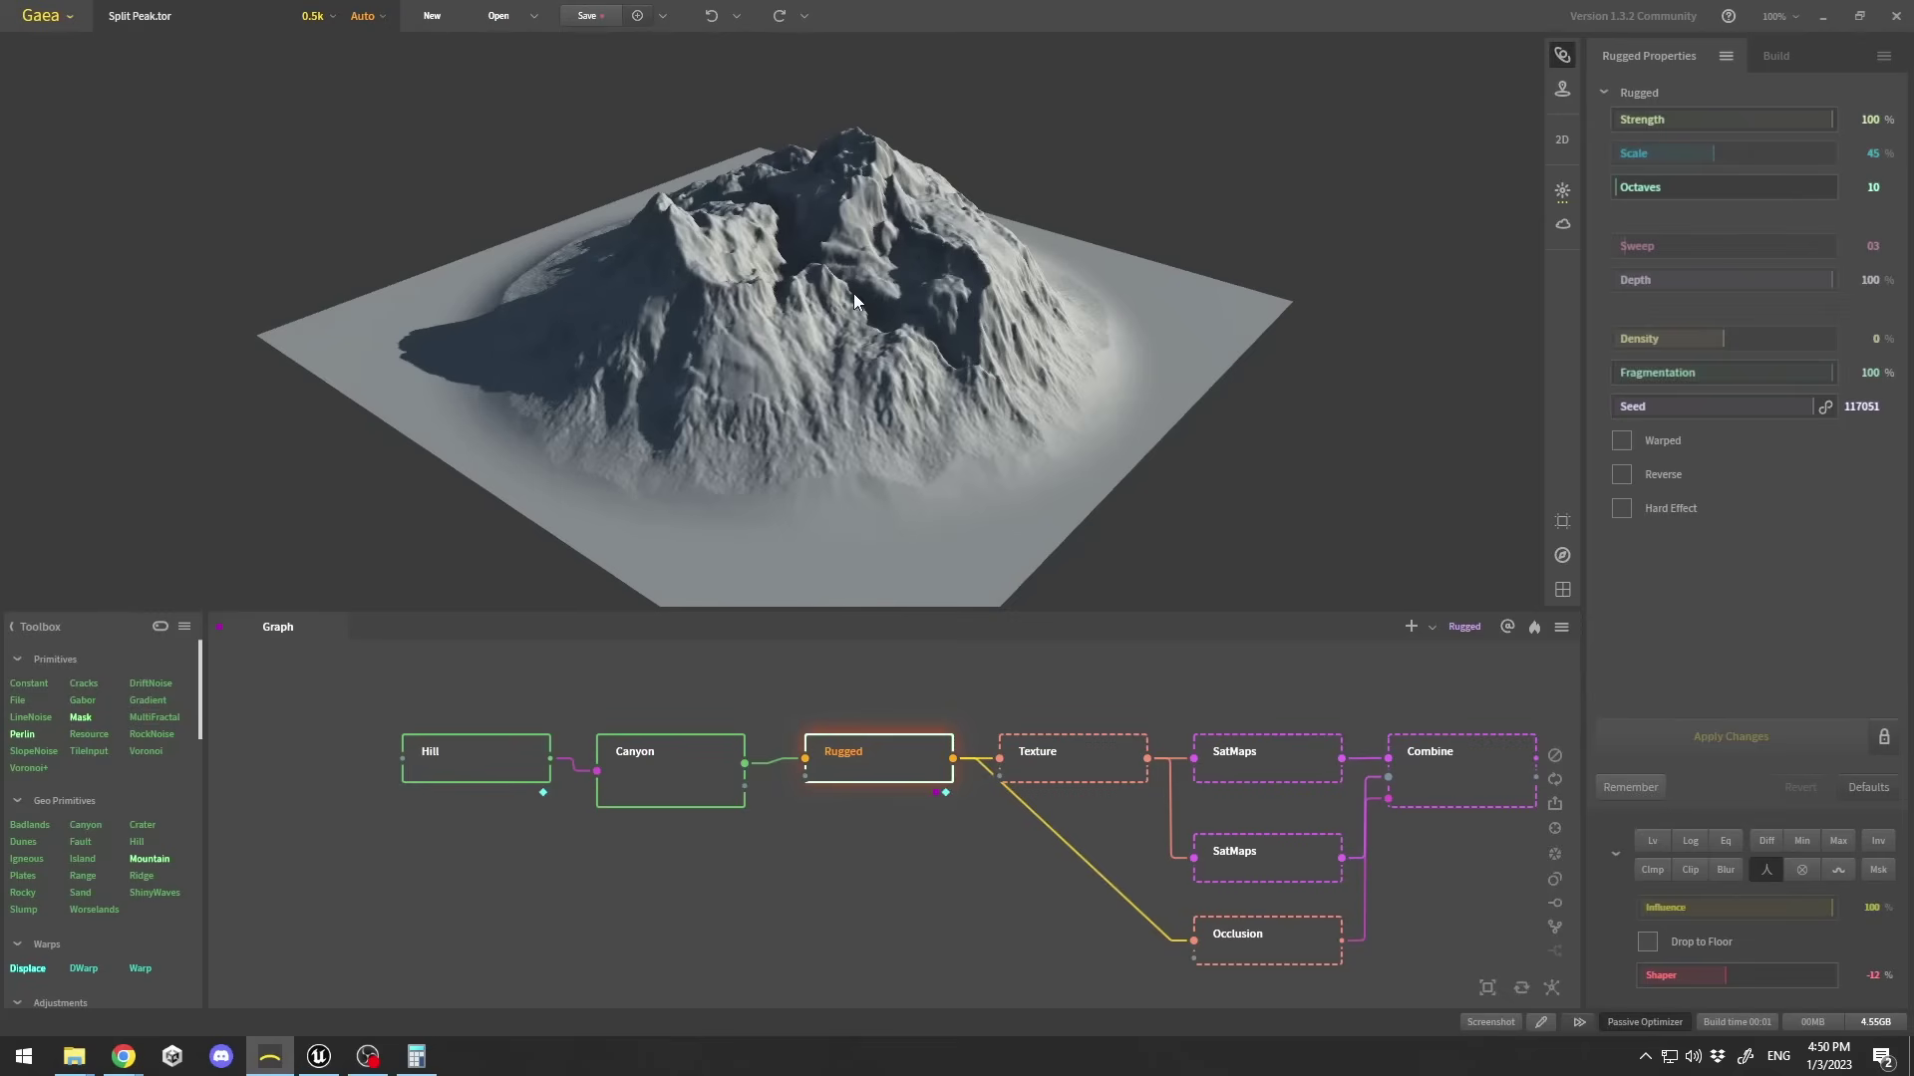
mouse_move(760, 315)
mouse_down()
mouse_move(795, 308)
mouse_move(727, 305)
mouse_move(640, 246)
mouse_move(620, 349)
mouse_move(637, 350)
mouse_move(630, 309)
mouse_up()
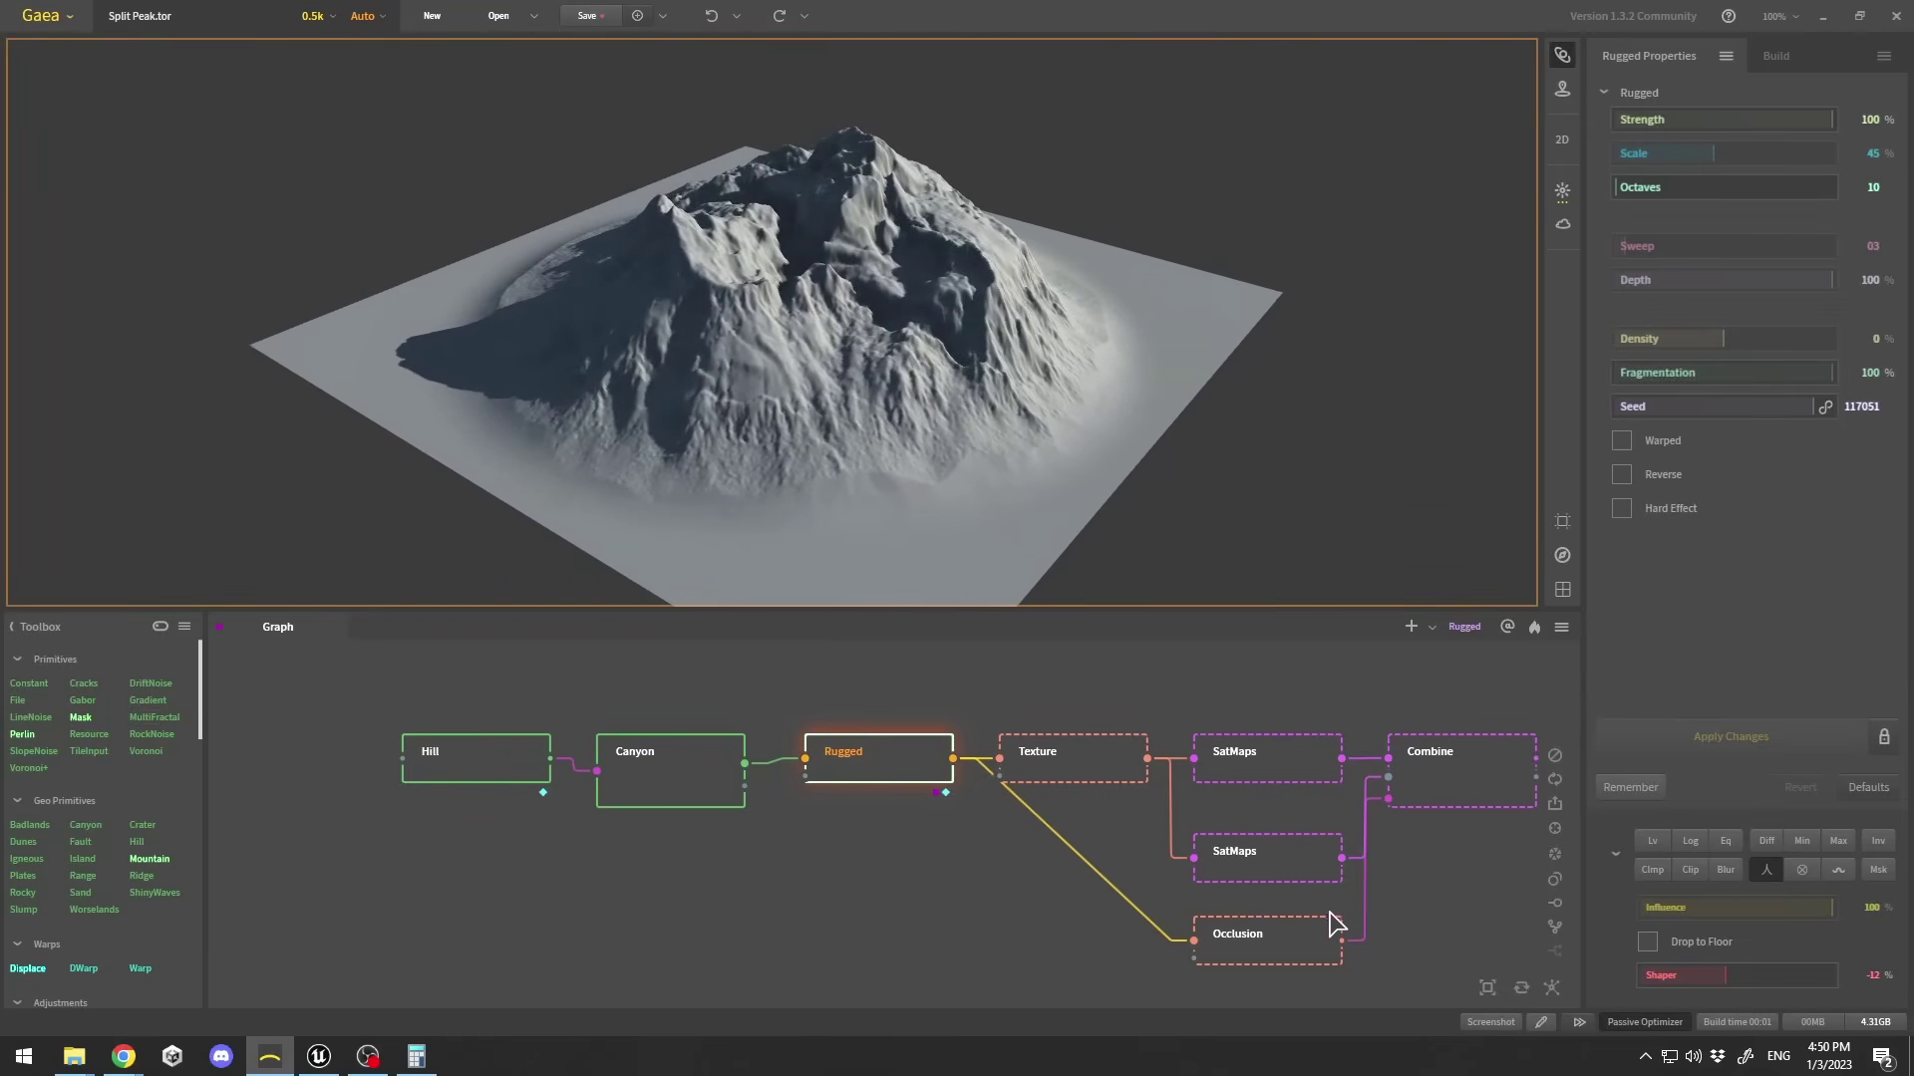
middle_drag(1431, 884, 1246, 874)
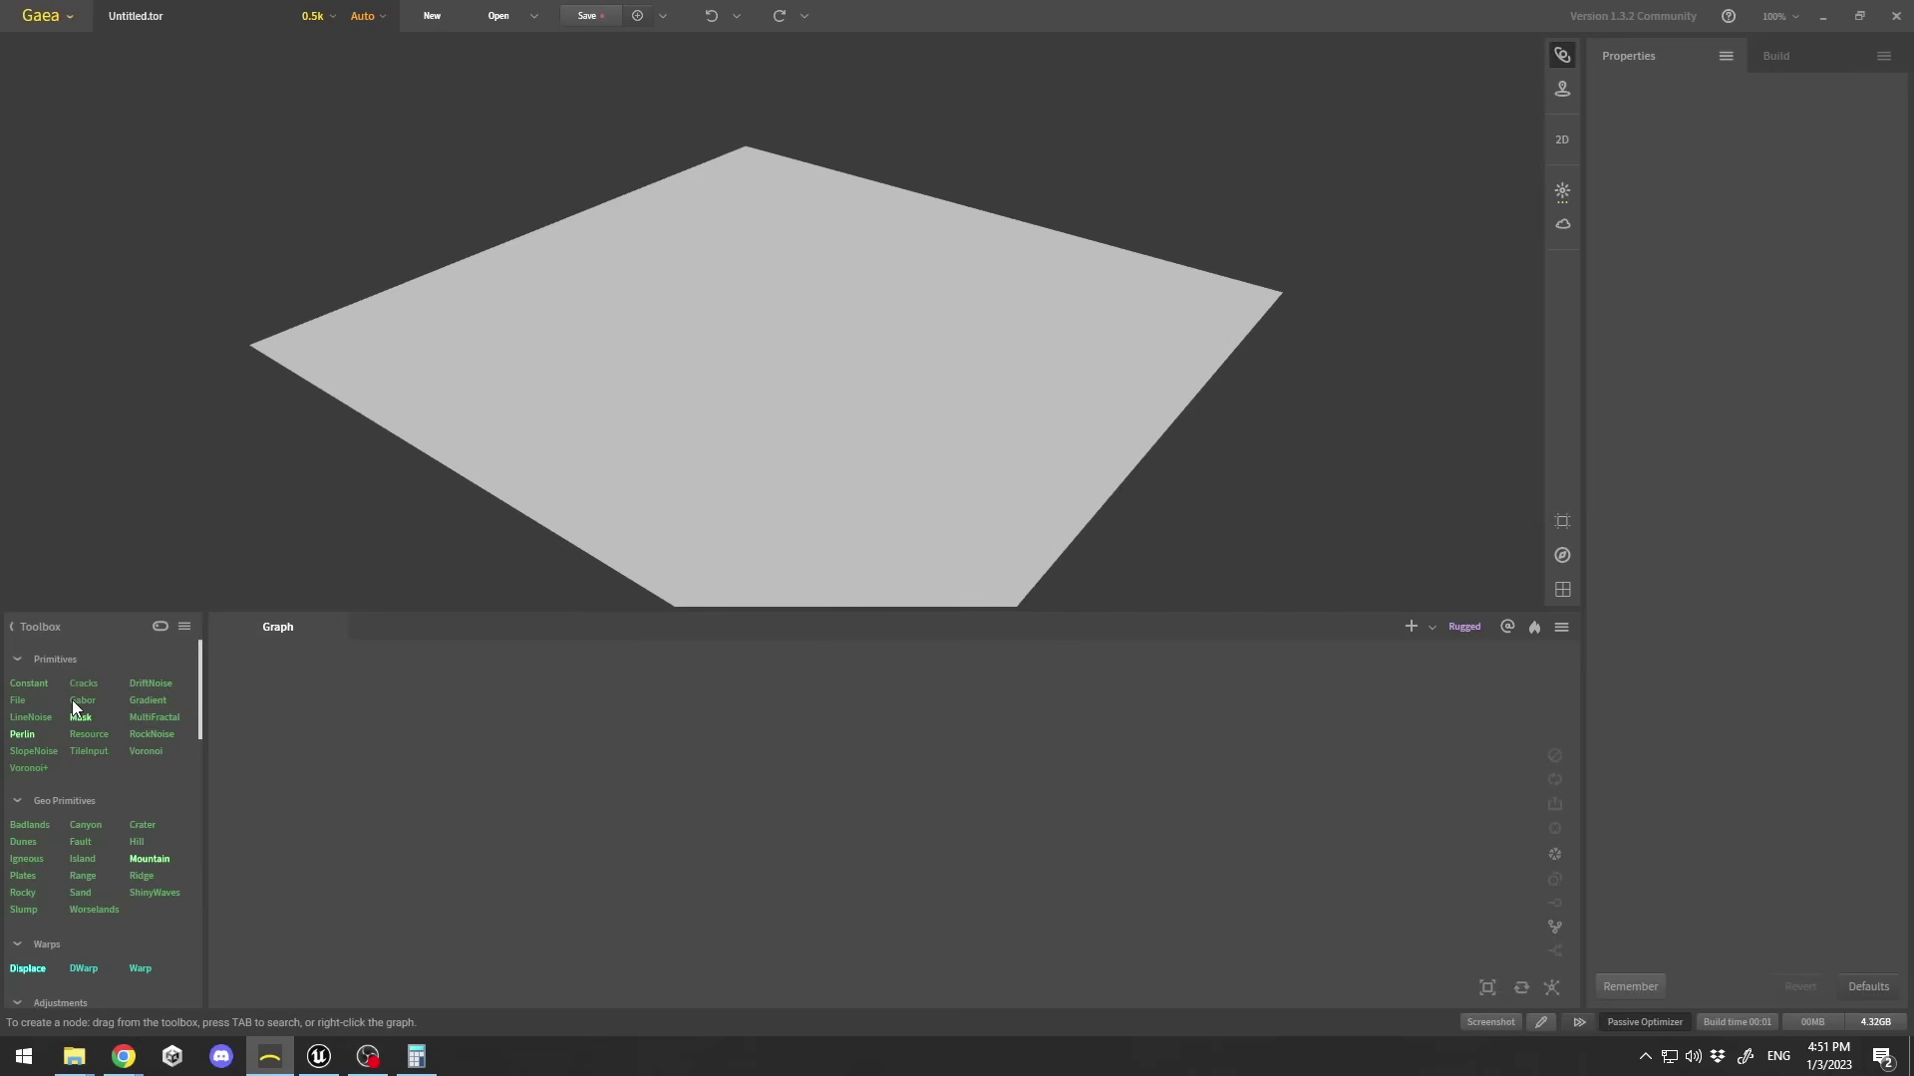
Add a Range geo primitive node to the empty graph.
mouse_move(201, 715)
mouse_down()
mouse_move(187, 999)
mouse_move(217, 804)
mouse_move(209, 717)
mouse_up()
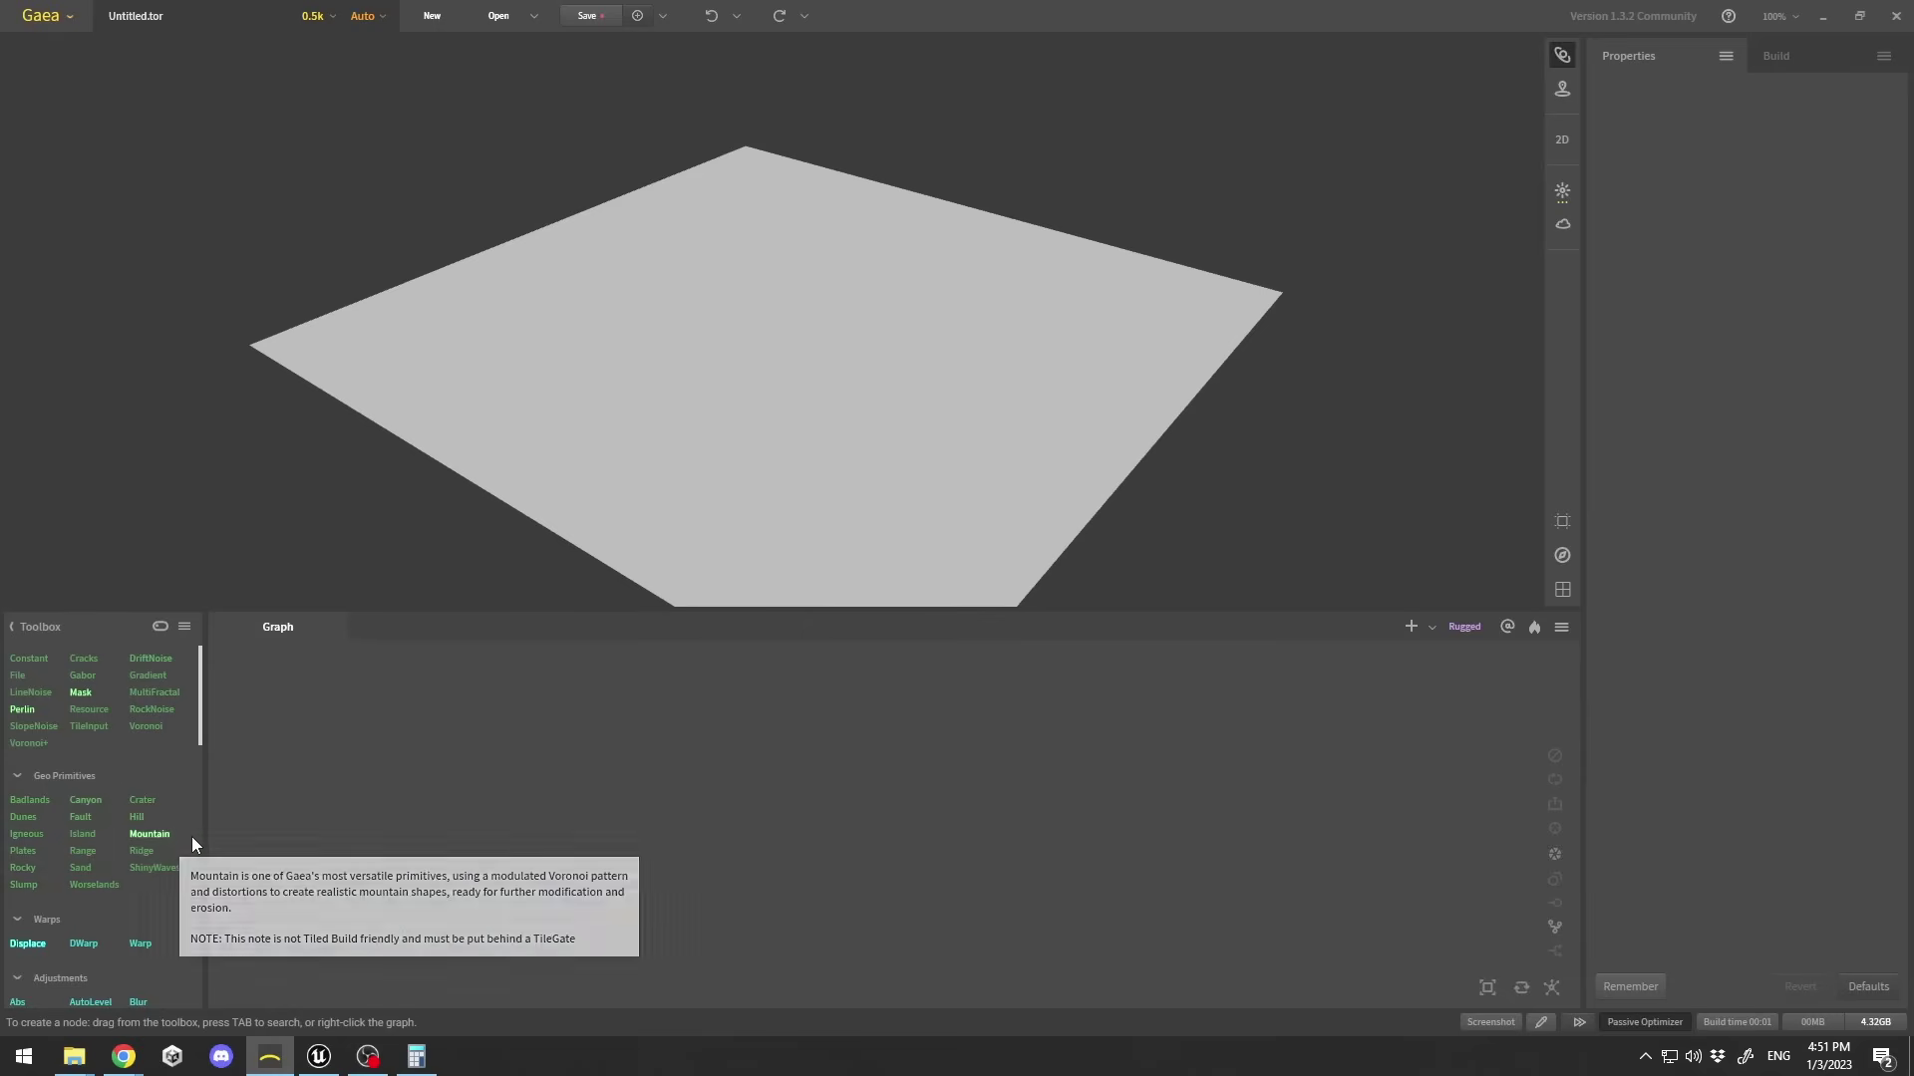
drag(80, 855, 485, 775)
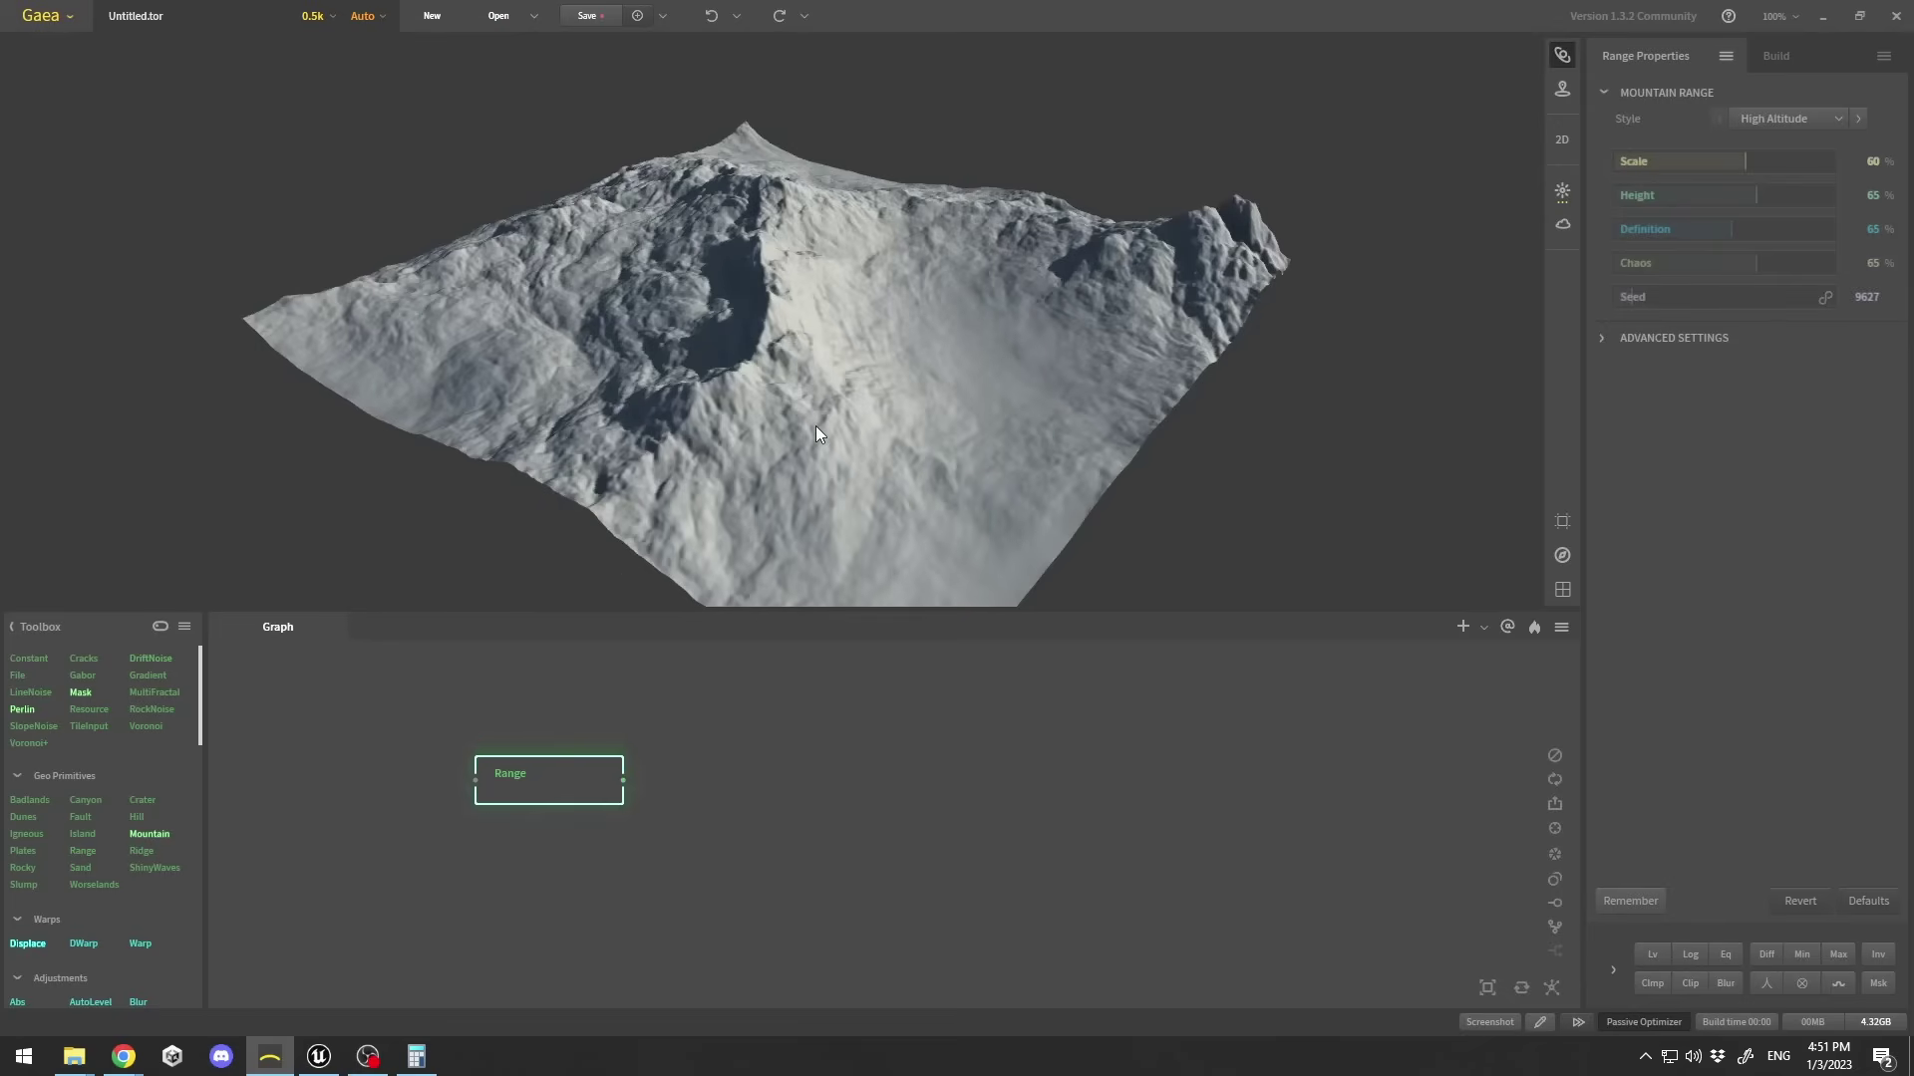
mouse_move(629, 329)
mouse_down()
mouse_move(780, 353)
mouse_move(658, 376)
mouse_move(624, 340)
mouse_move(654, 344)
mouse_up()
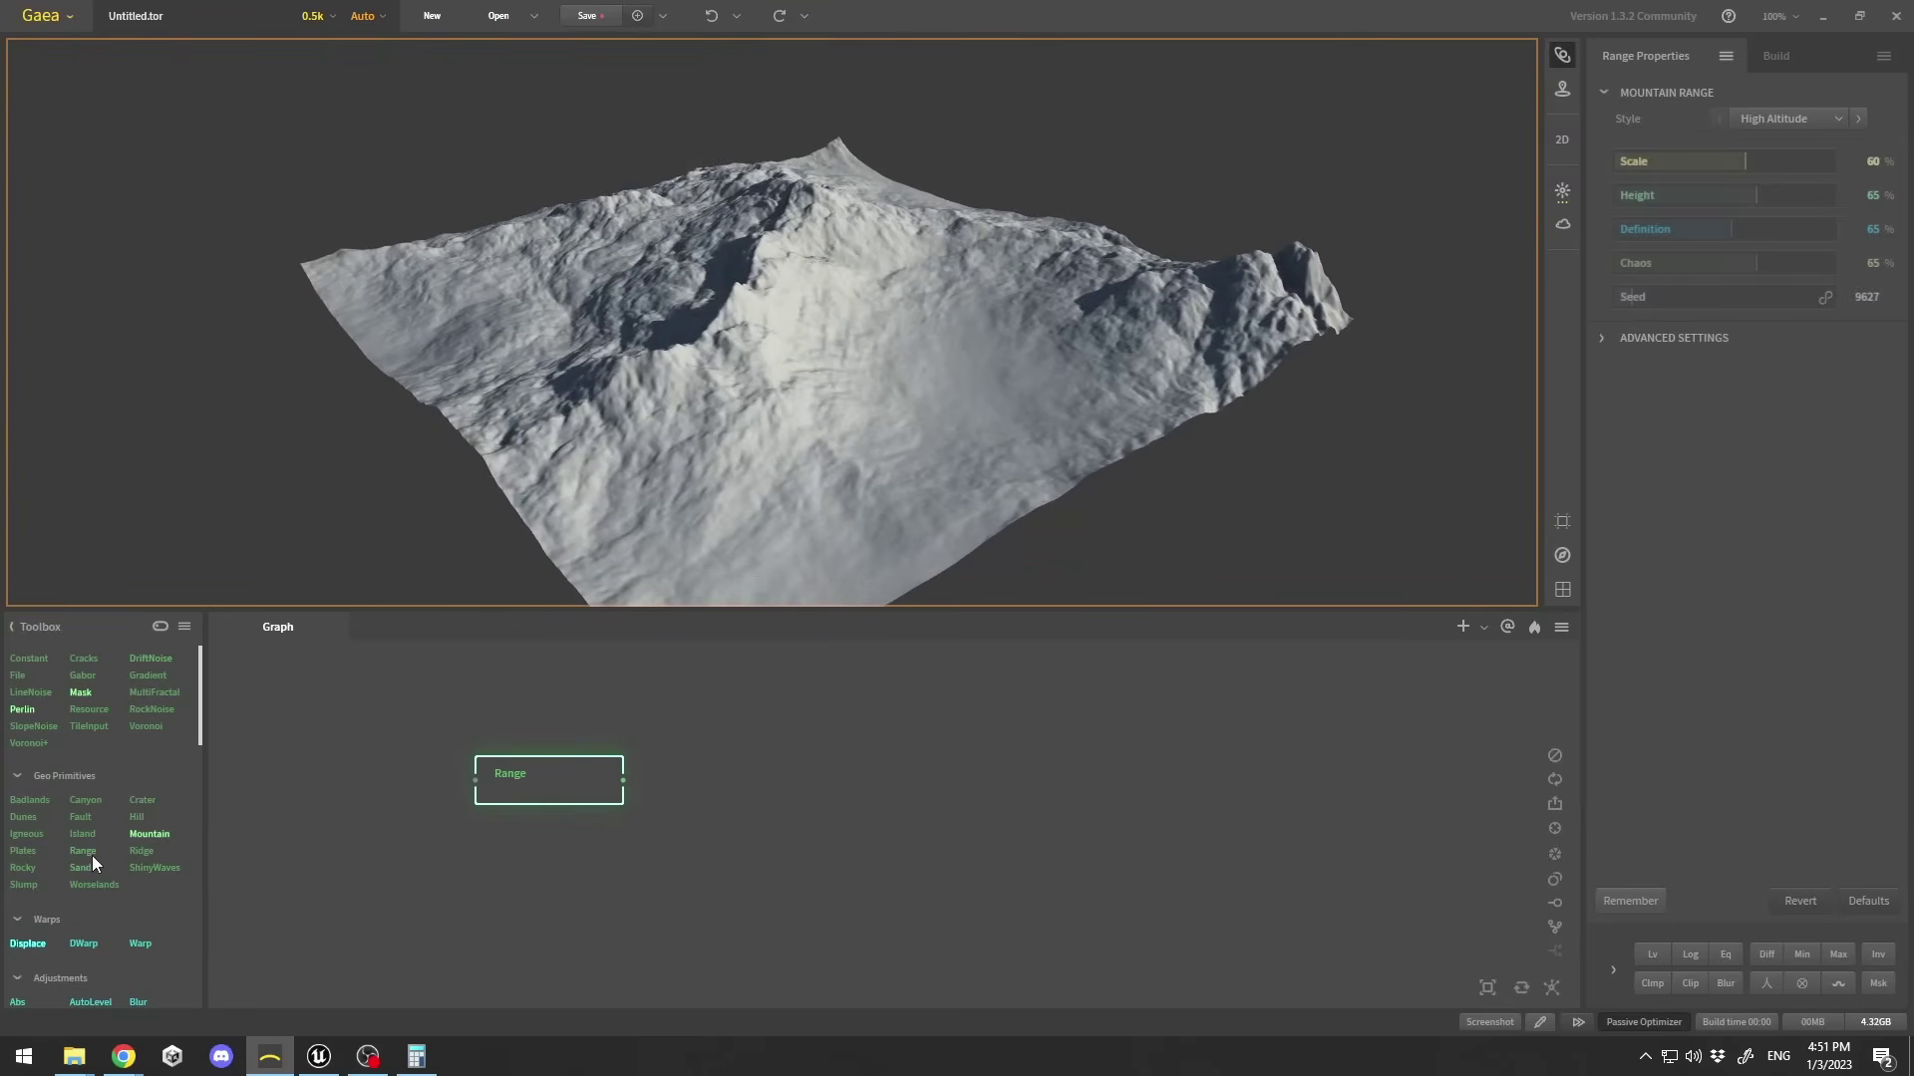
Add a Rocky geo primitive node below the Range node and inspect its terrain up close.
drag(22, 877, 492, 863)
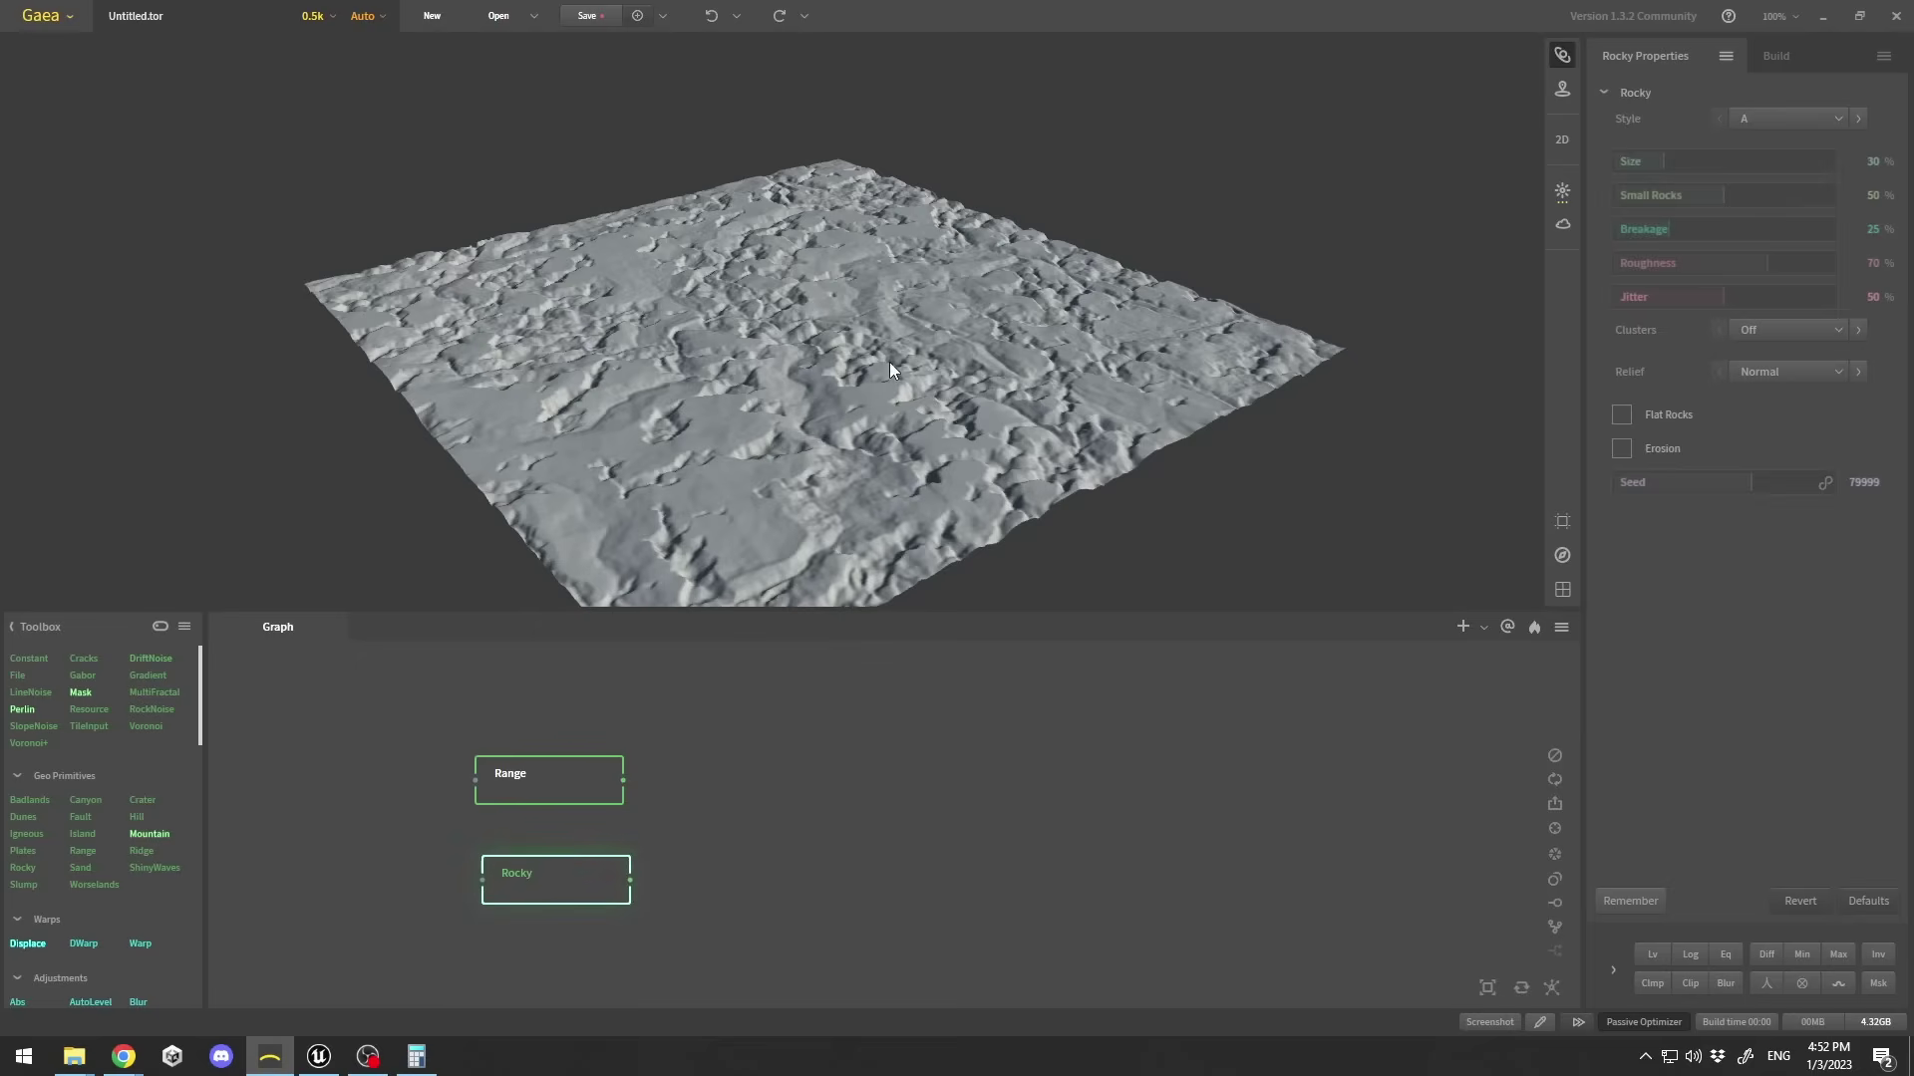
drag(945, 302, 782, 414)
scroll(805, 378, up, 5)
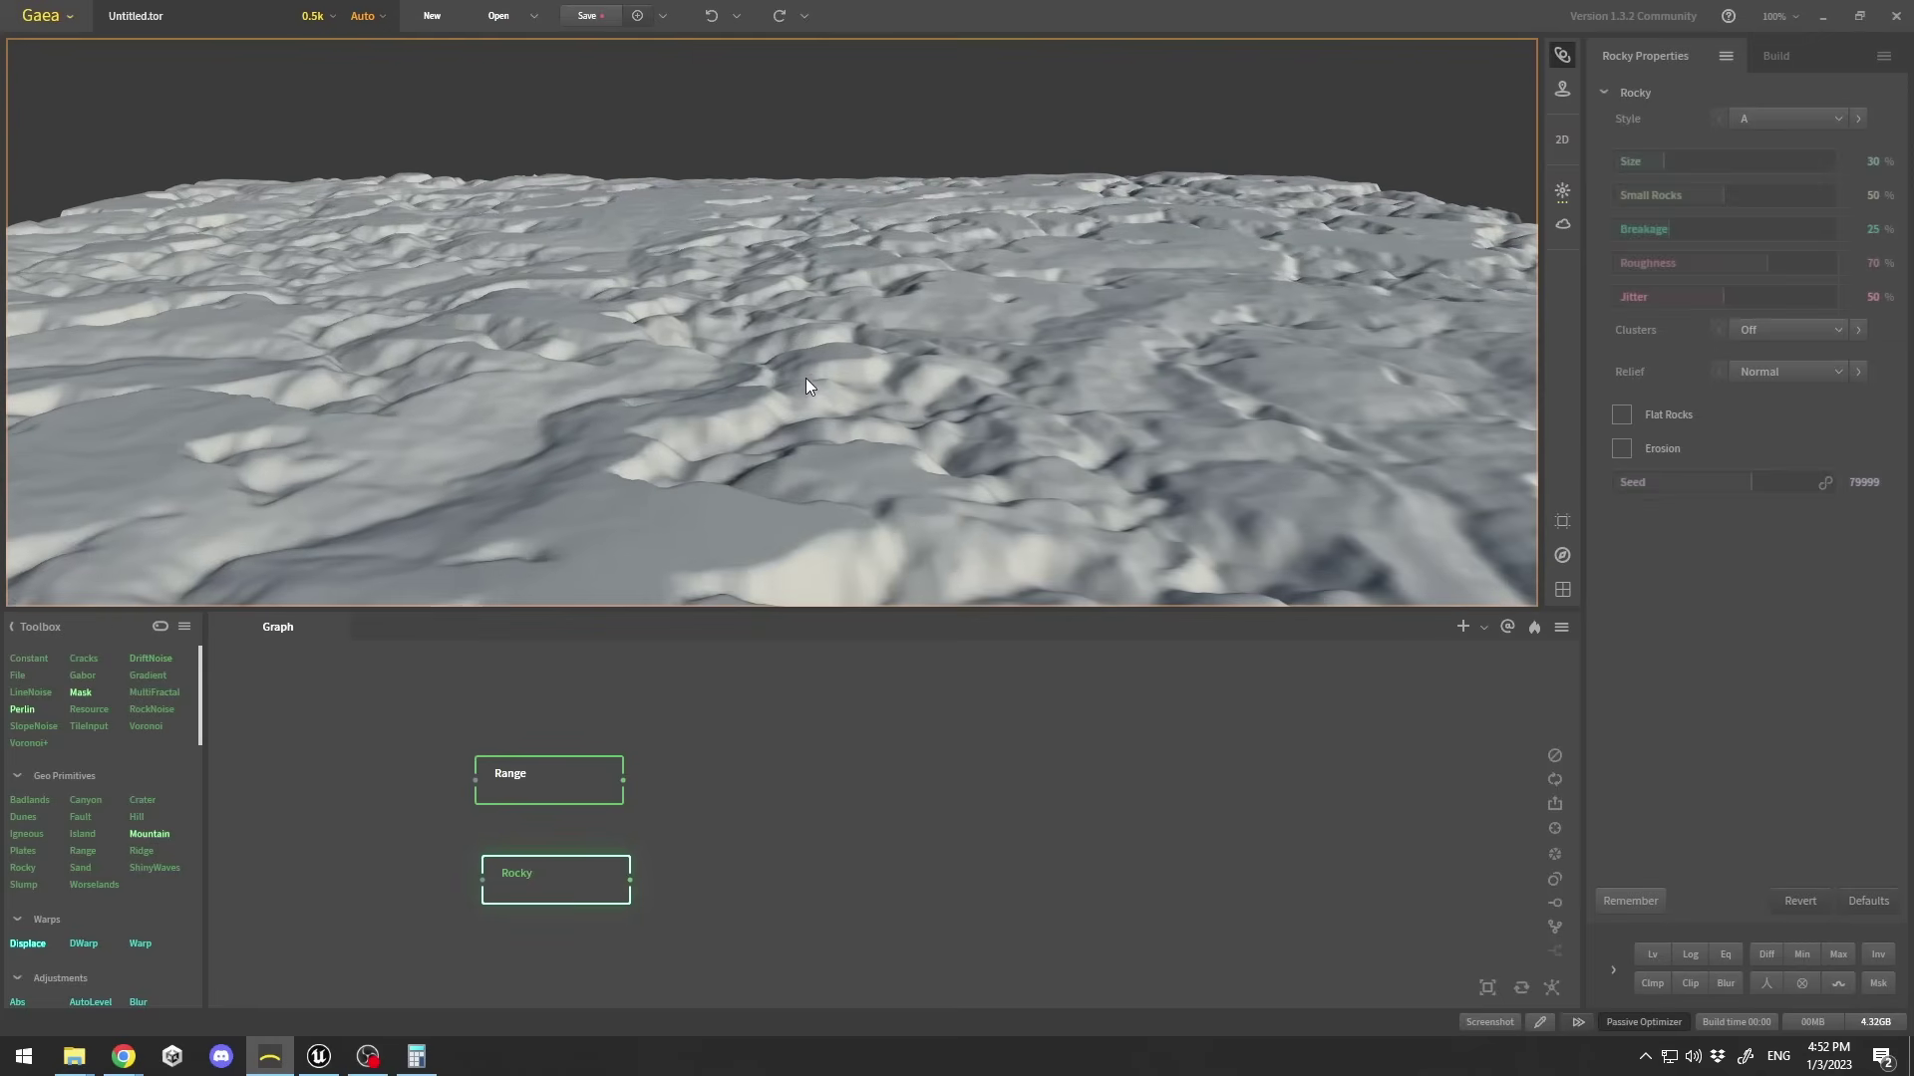
scroll(797, 342, down, 5)
drag(797, 343, 780, 295)
scroll(811, 357, down, 3)
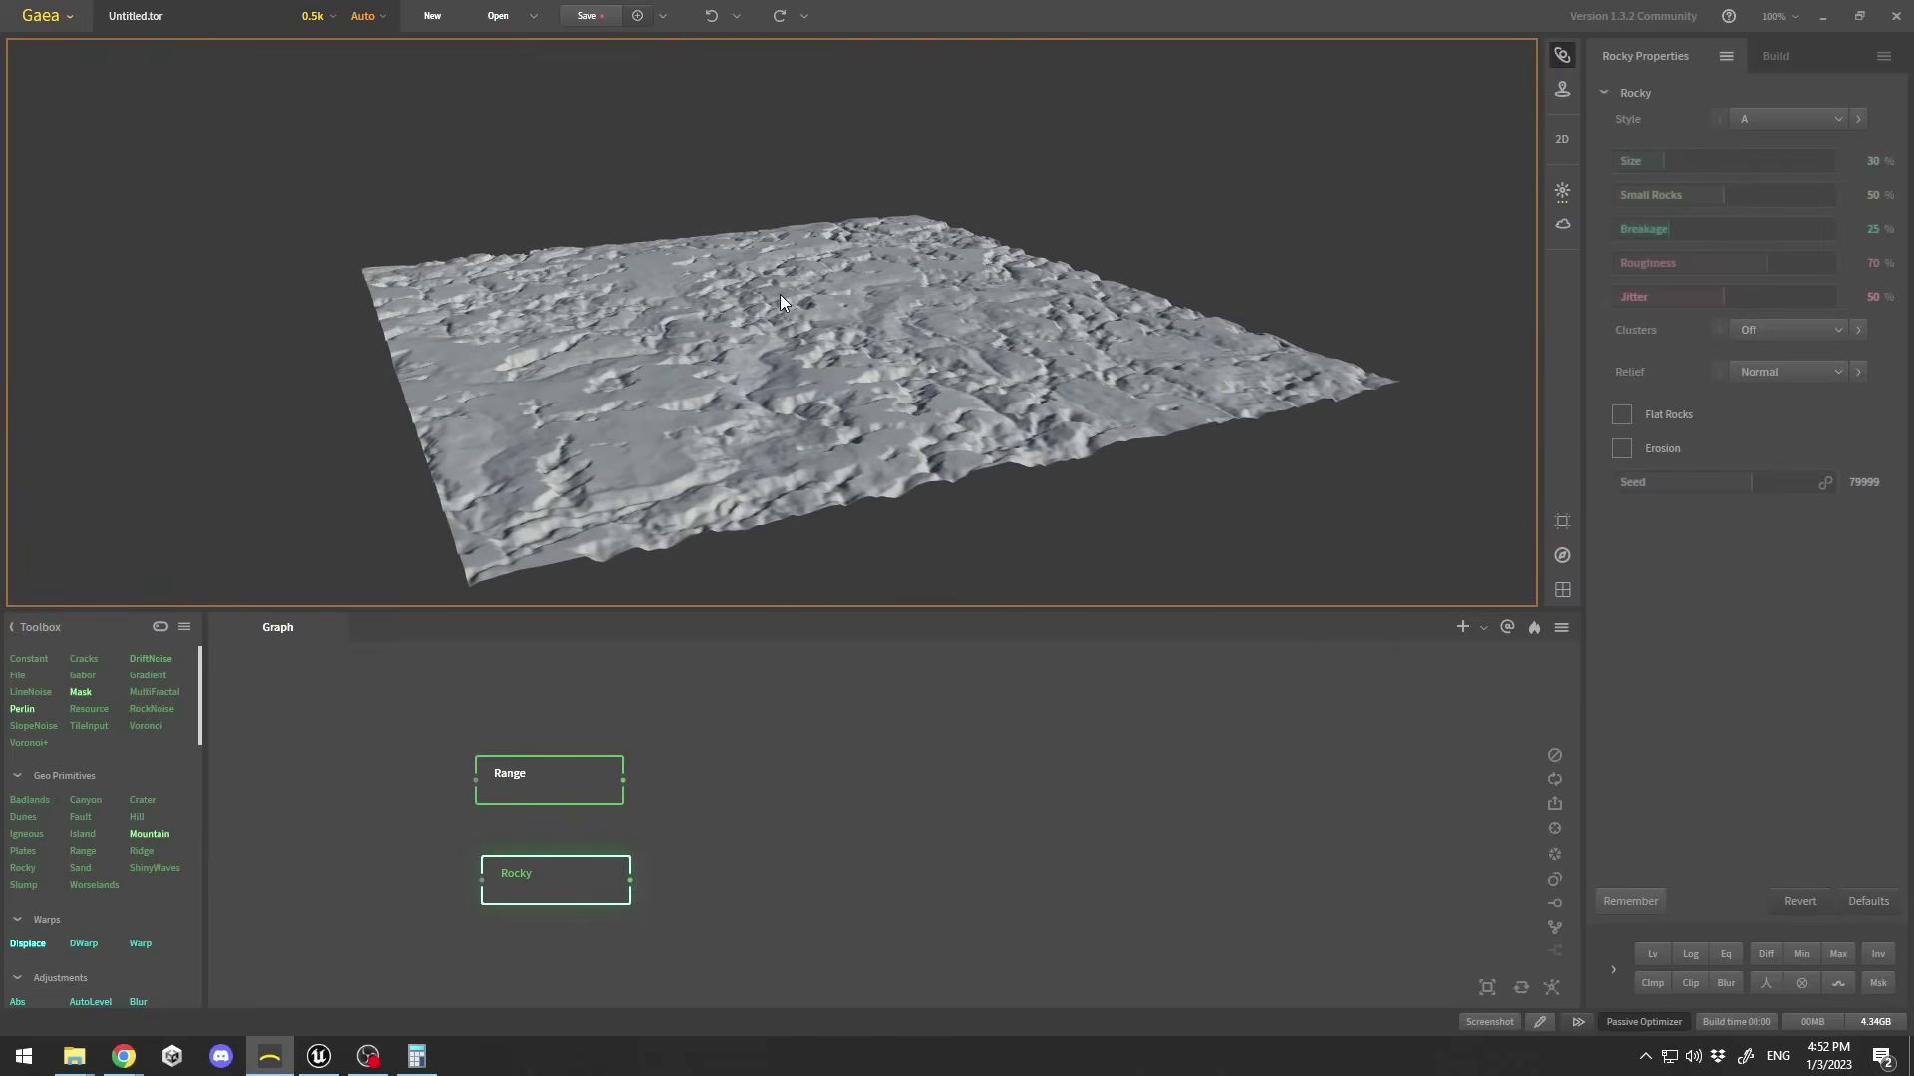
Set the preview resolution to 2k and inspect the Rocky terrain at that resolution.
click(313, 27)
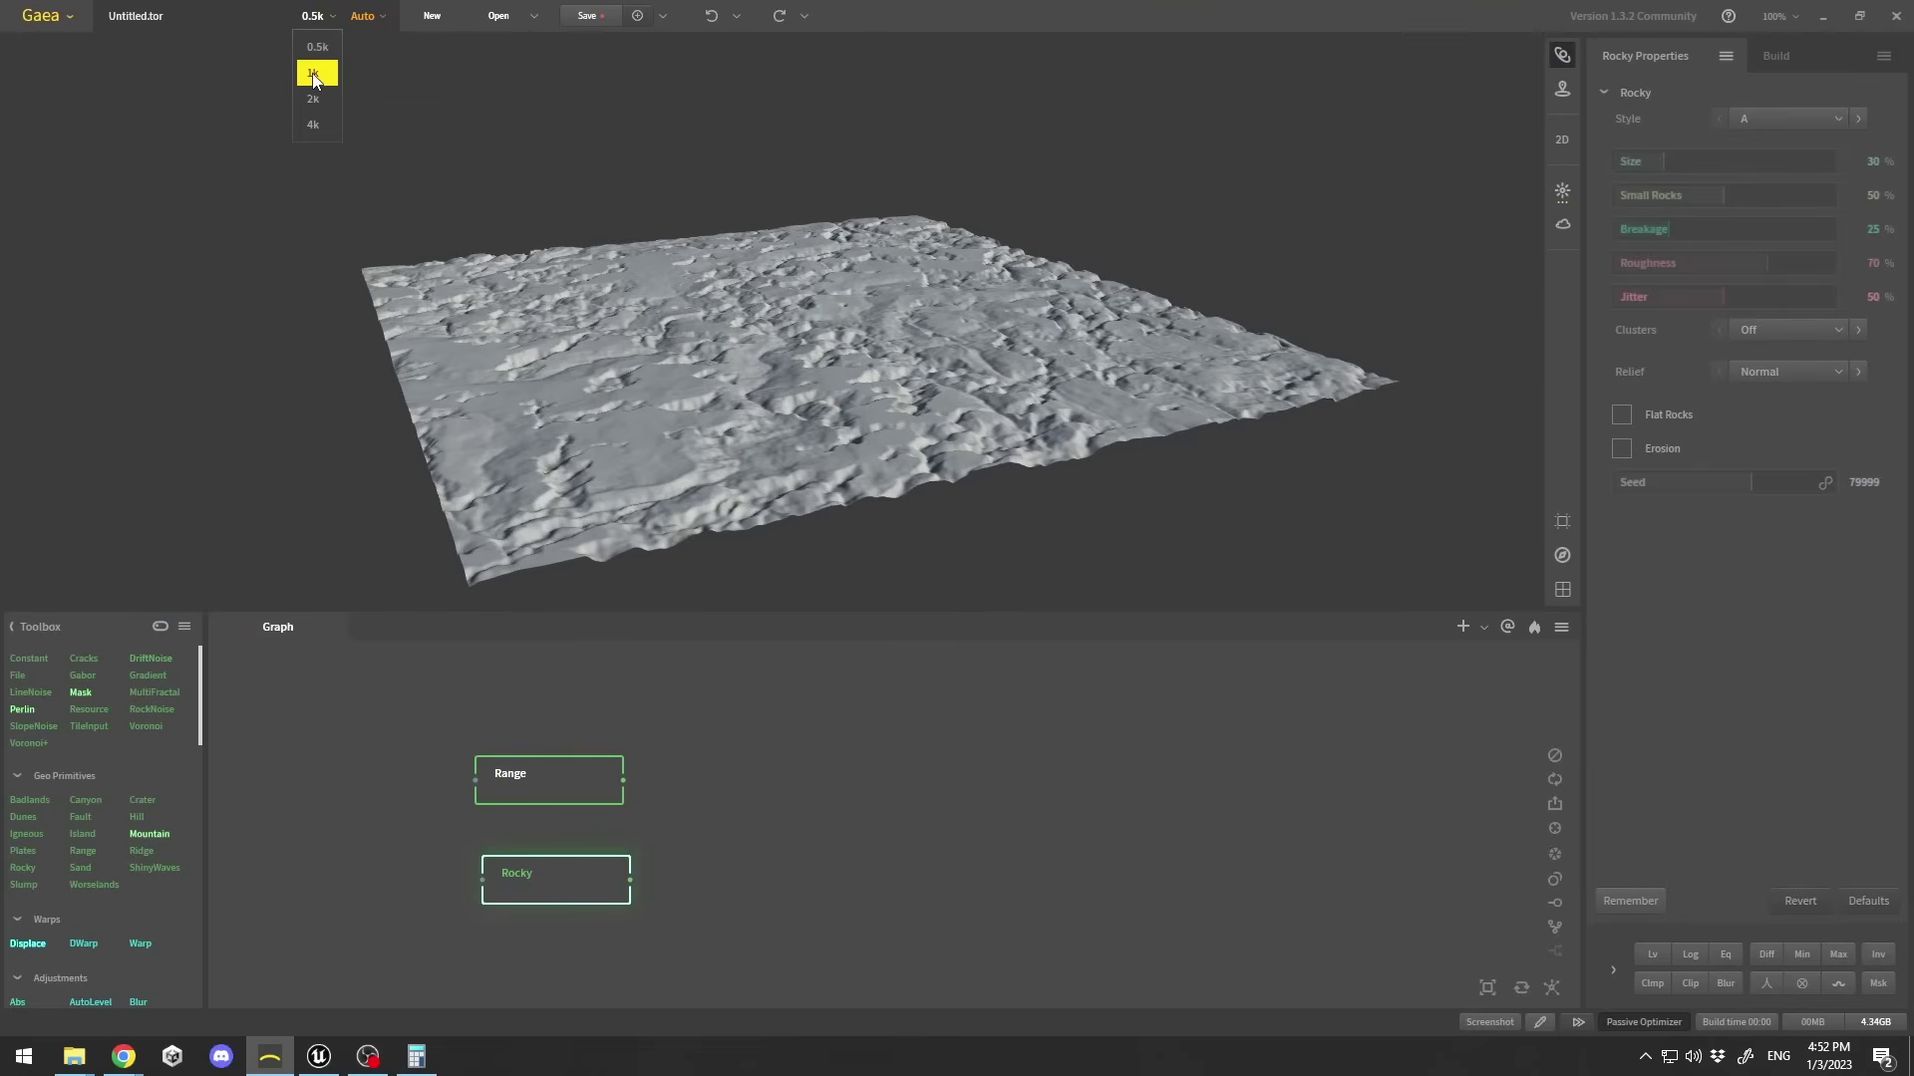
click(317, 98)
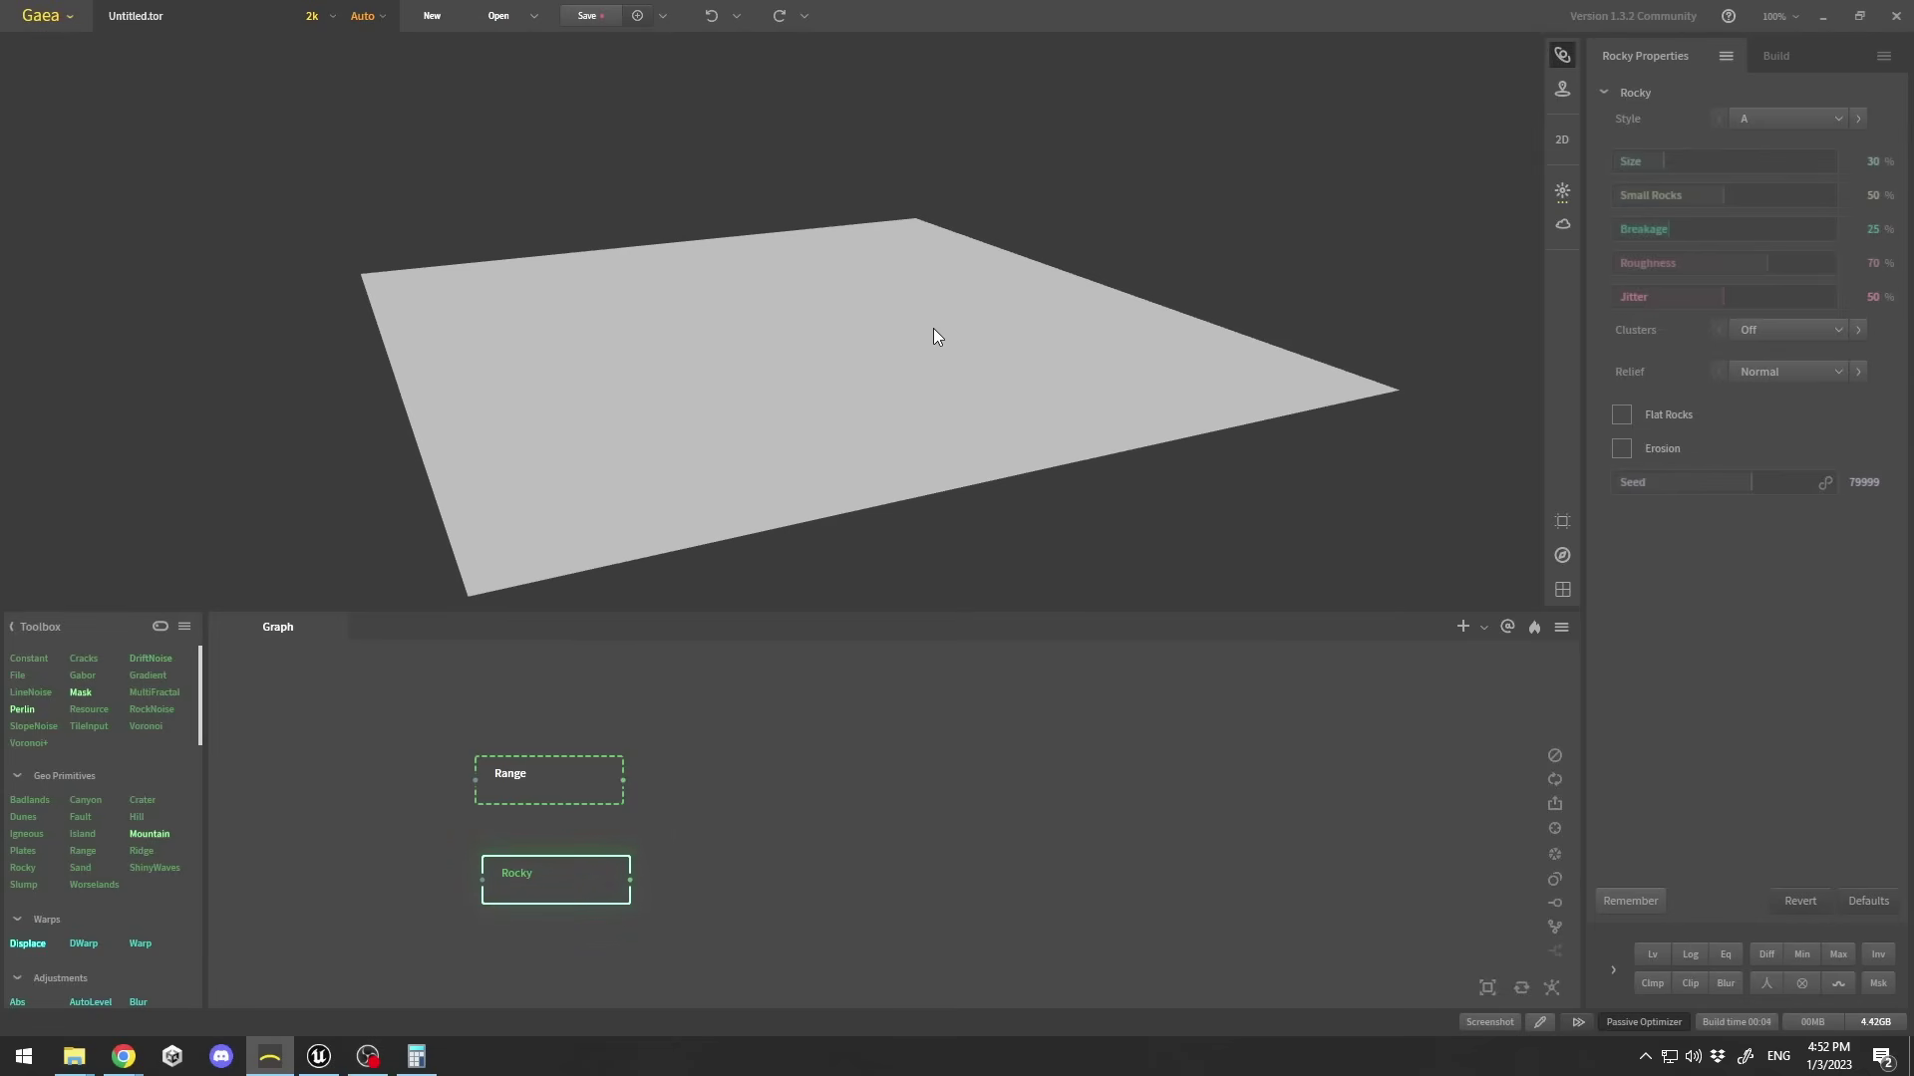
drag(421, 66, 399, 69)
click(312, 17)
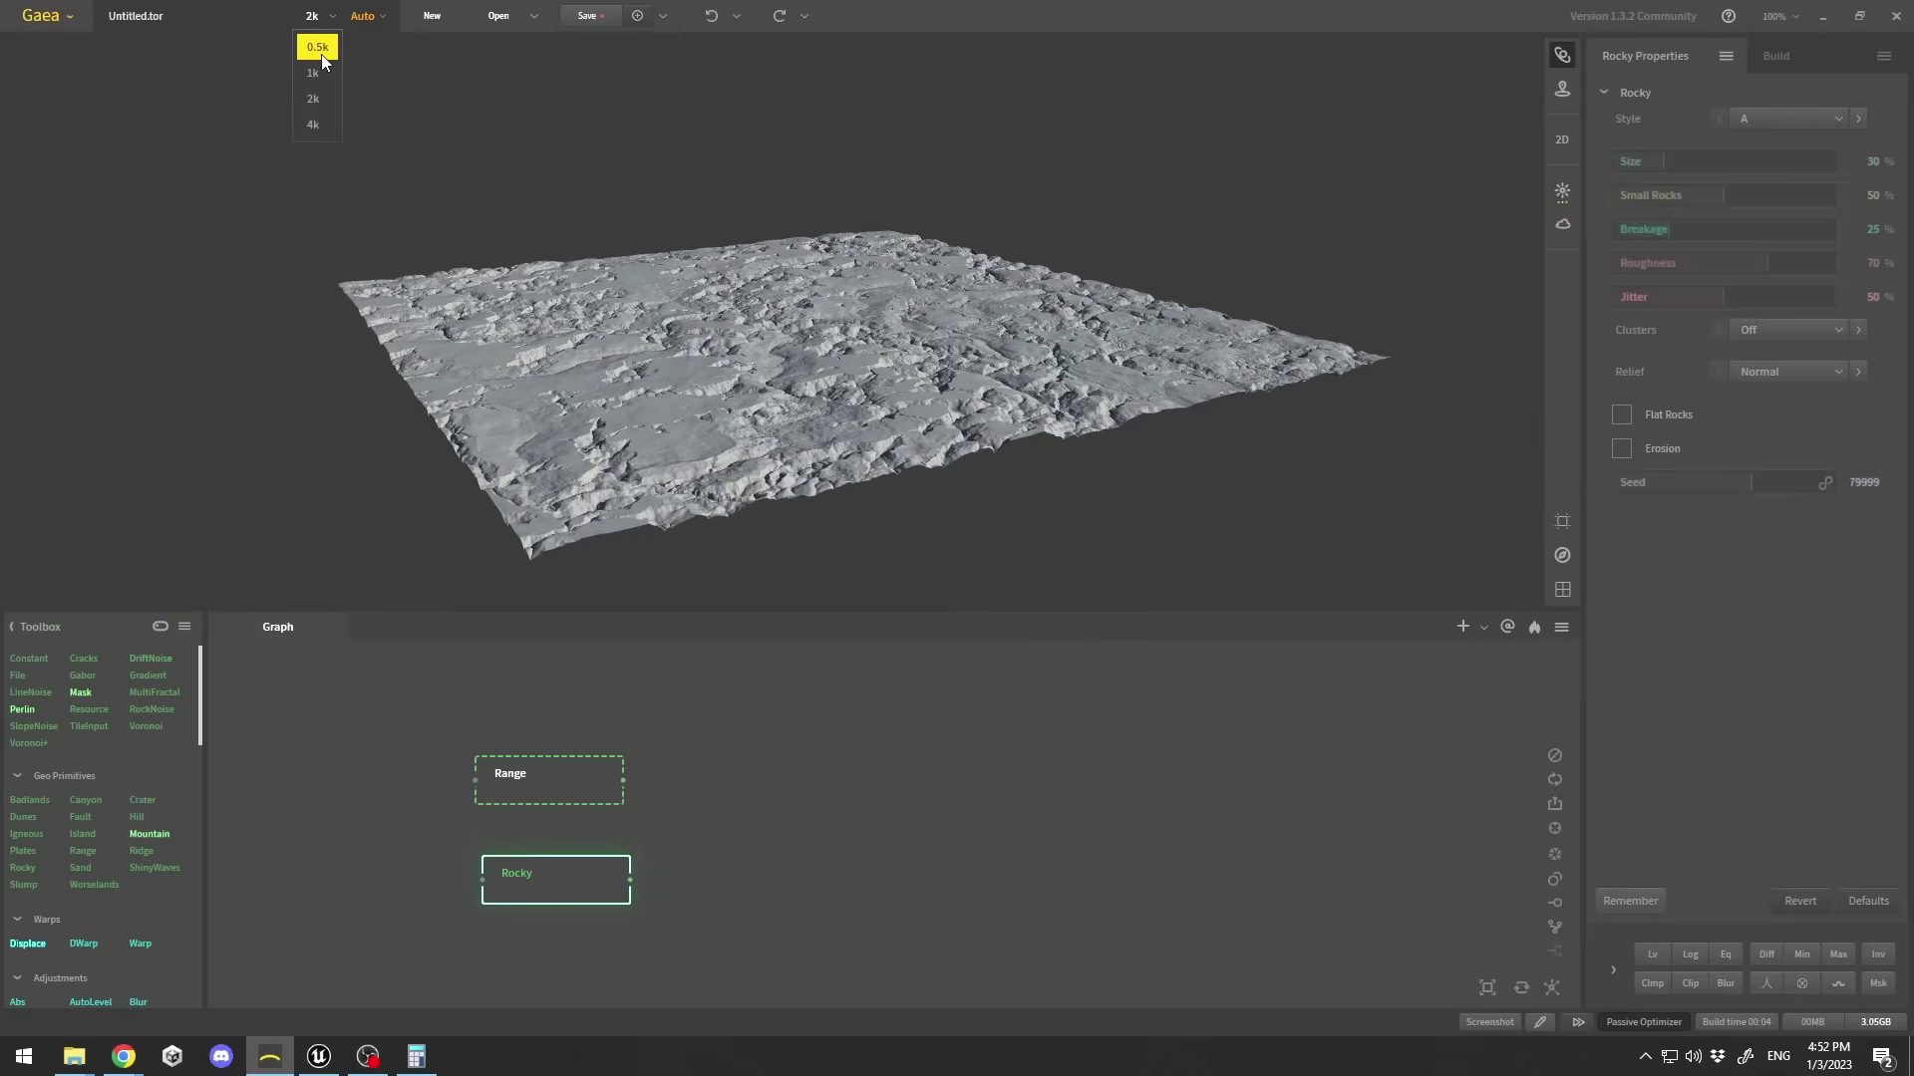
drag(869, 230, 815, 277)
scroll(840, 305, up, 5)
Preview the Range node's terrain and align the Rocky node directly beneath the Range node.
click(548, 787)
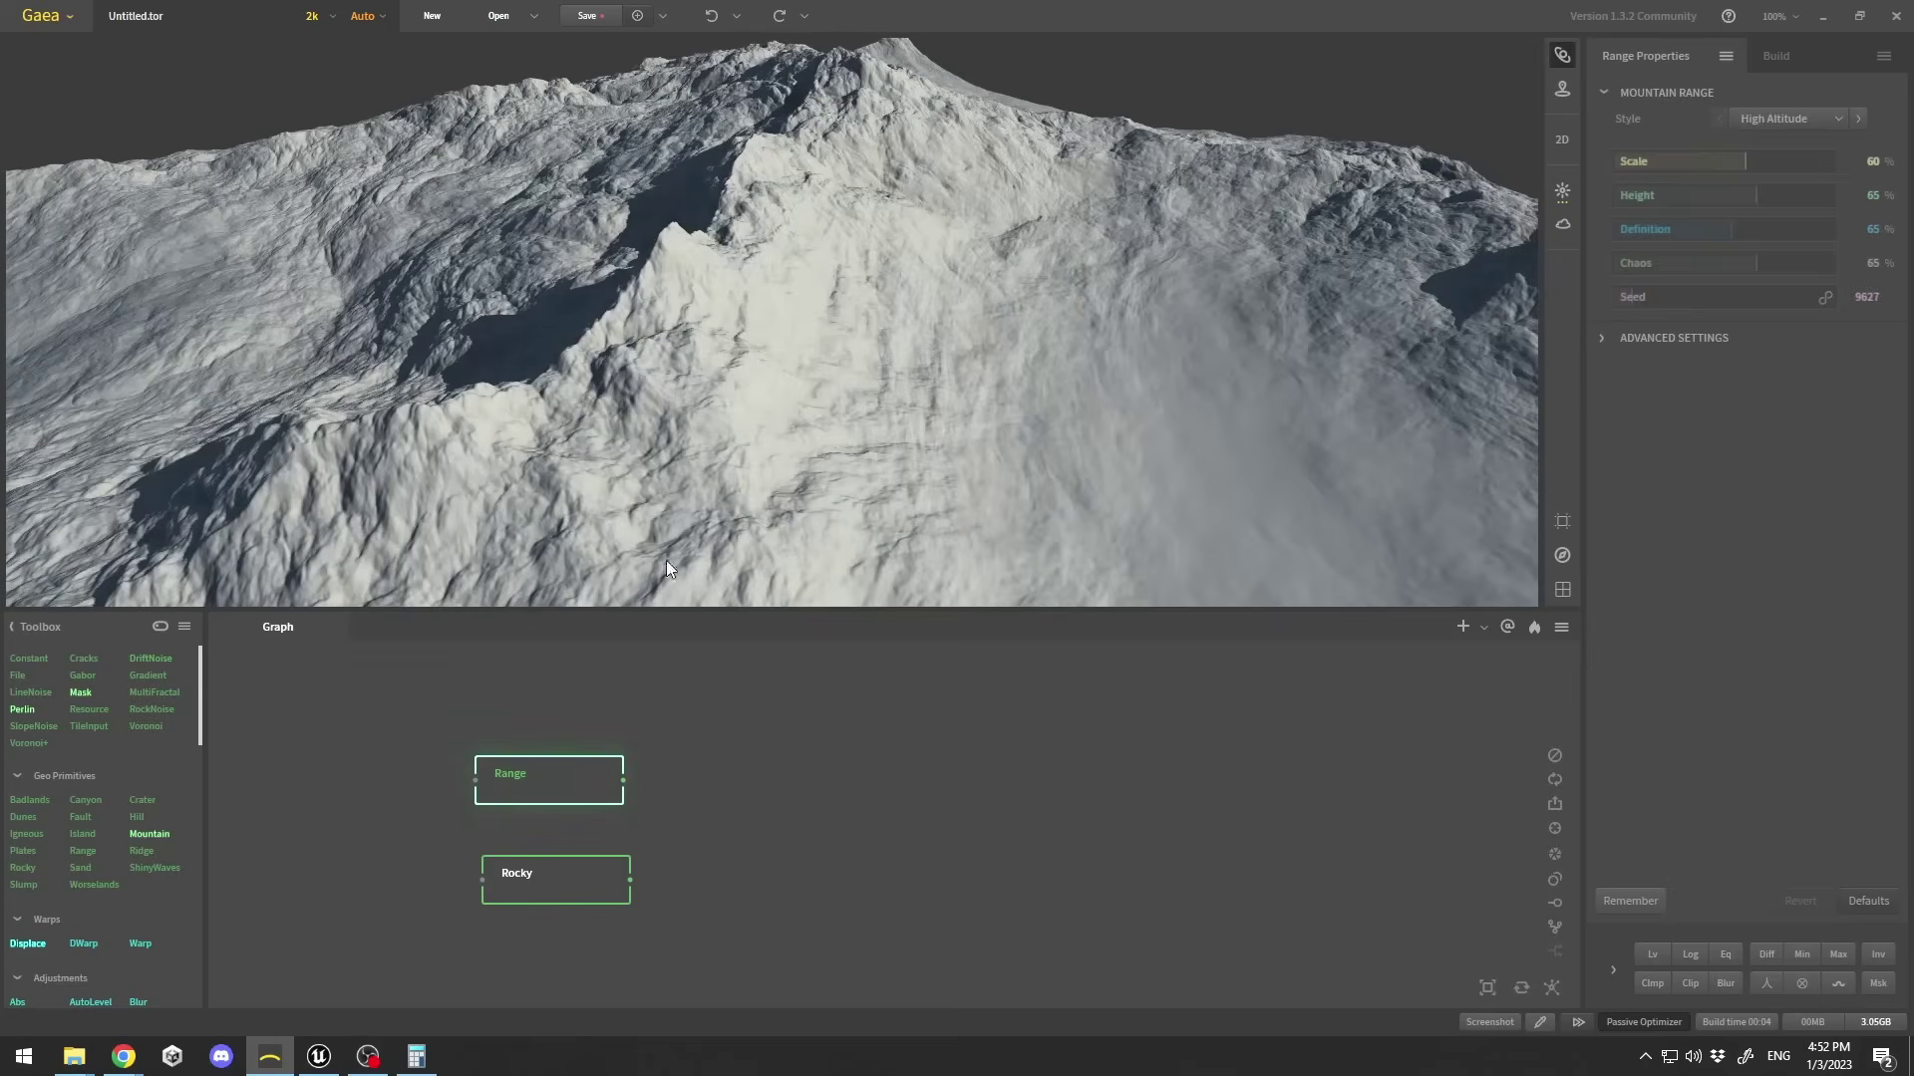
drag(889, 297, 919, 289)
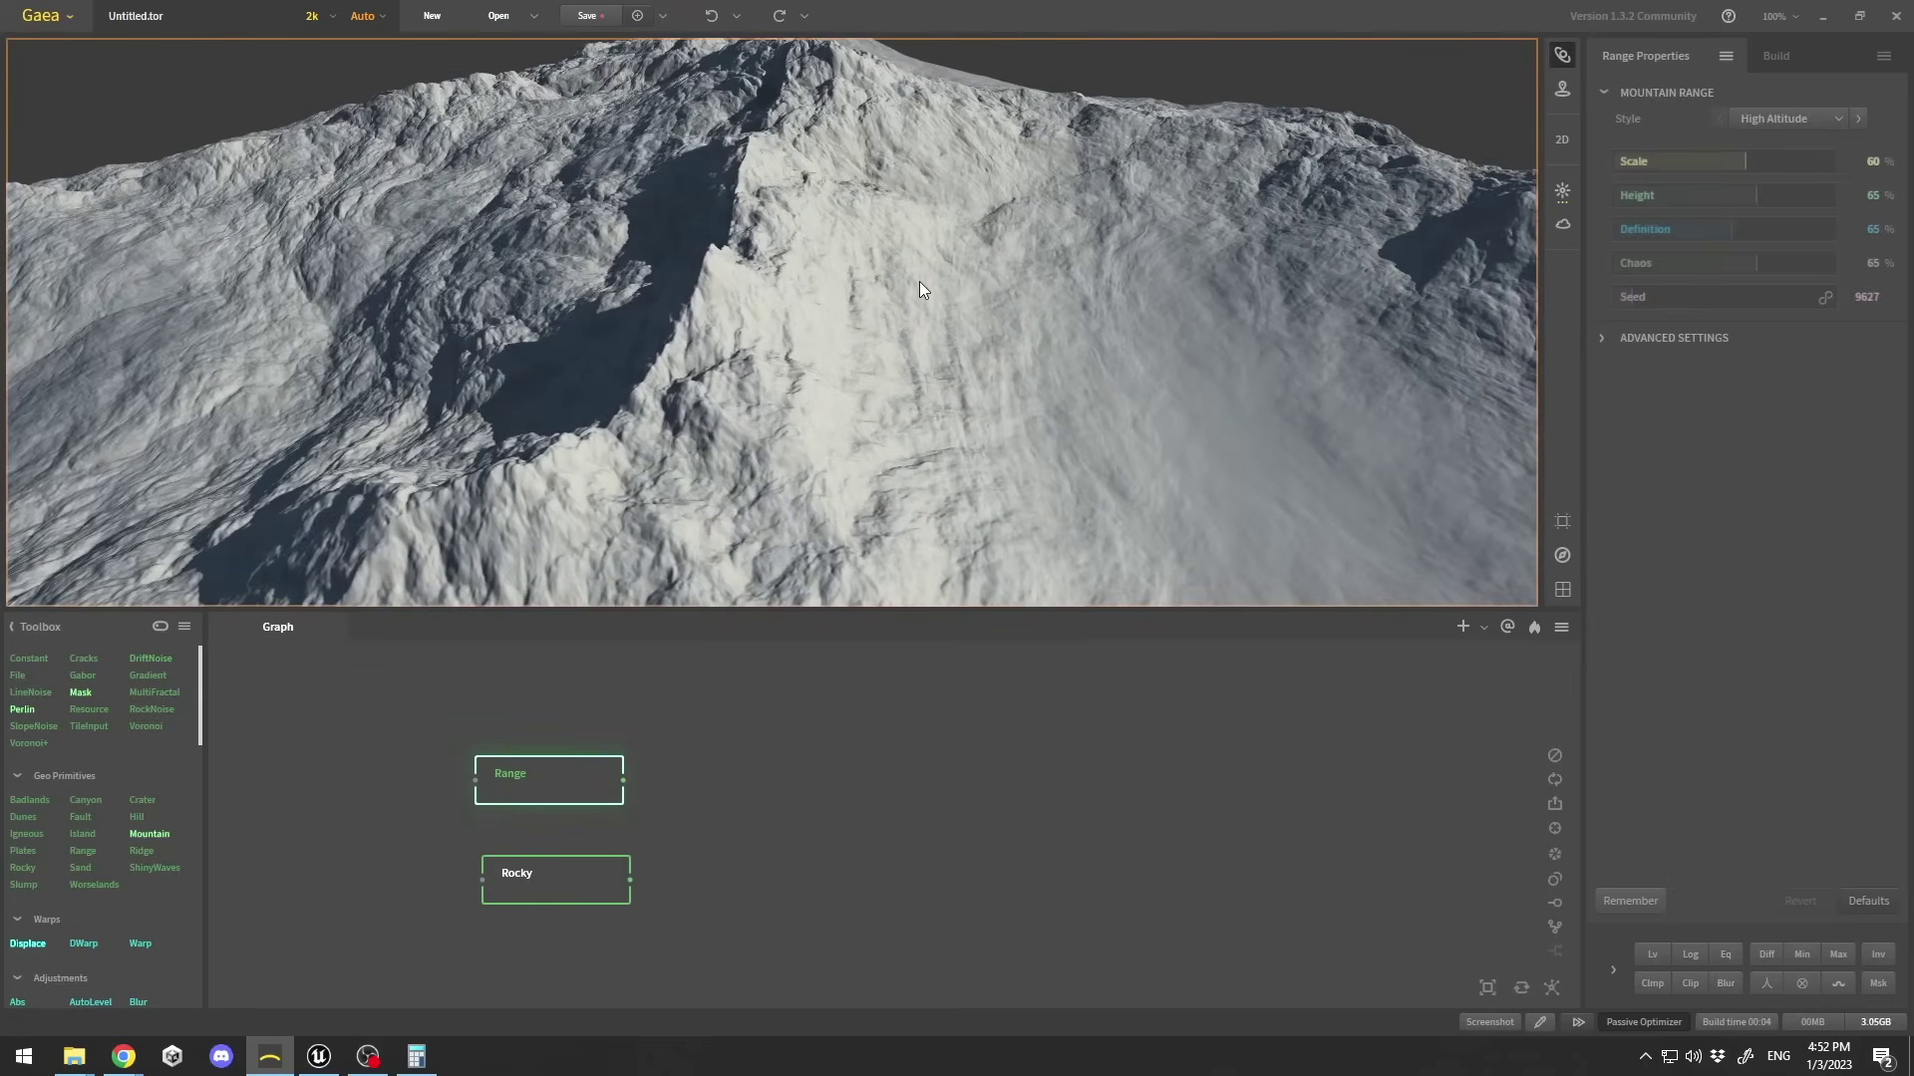
drag(585, 879, 560, 865)
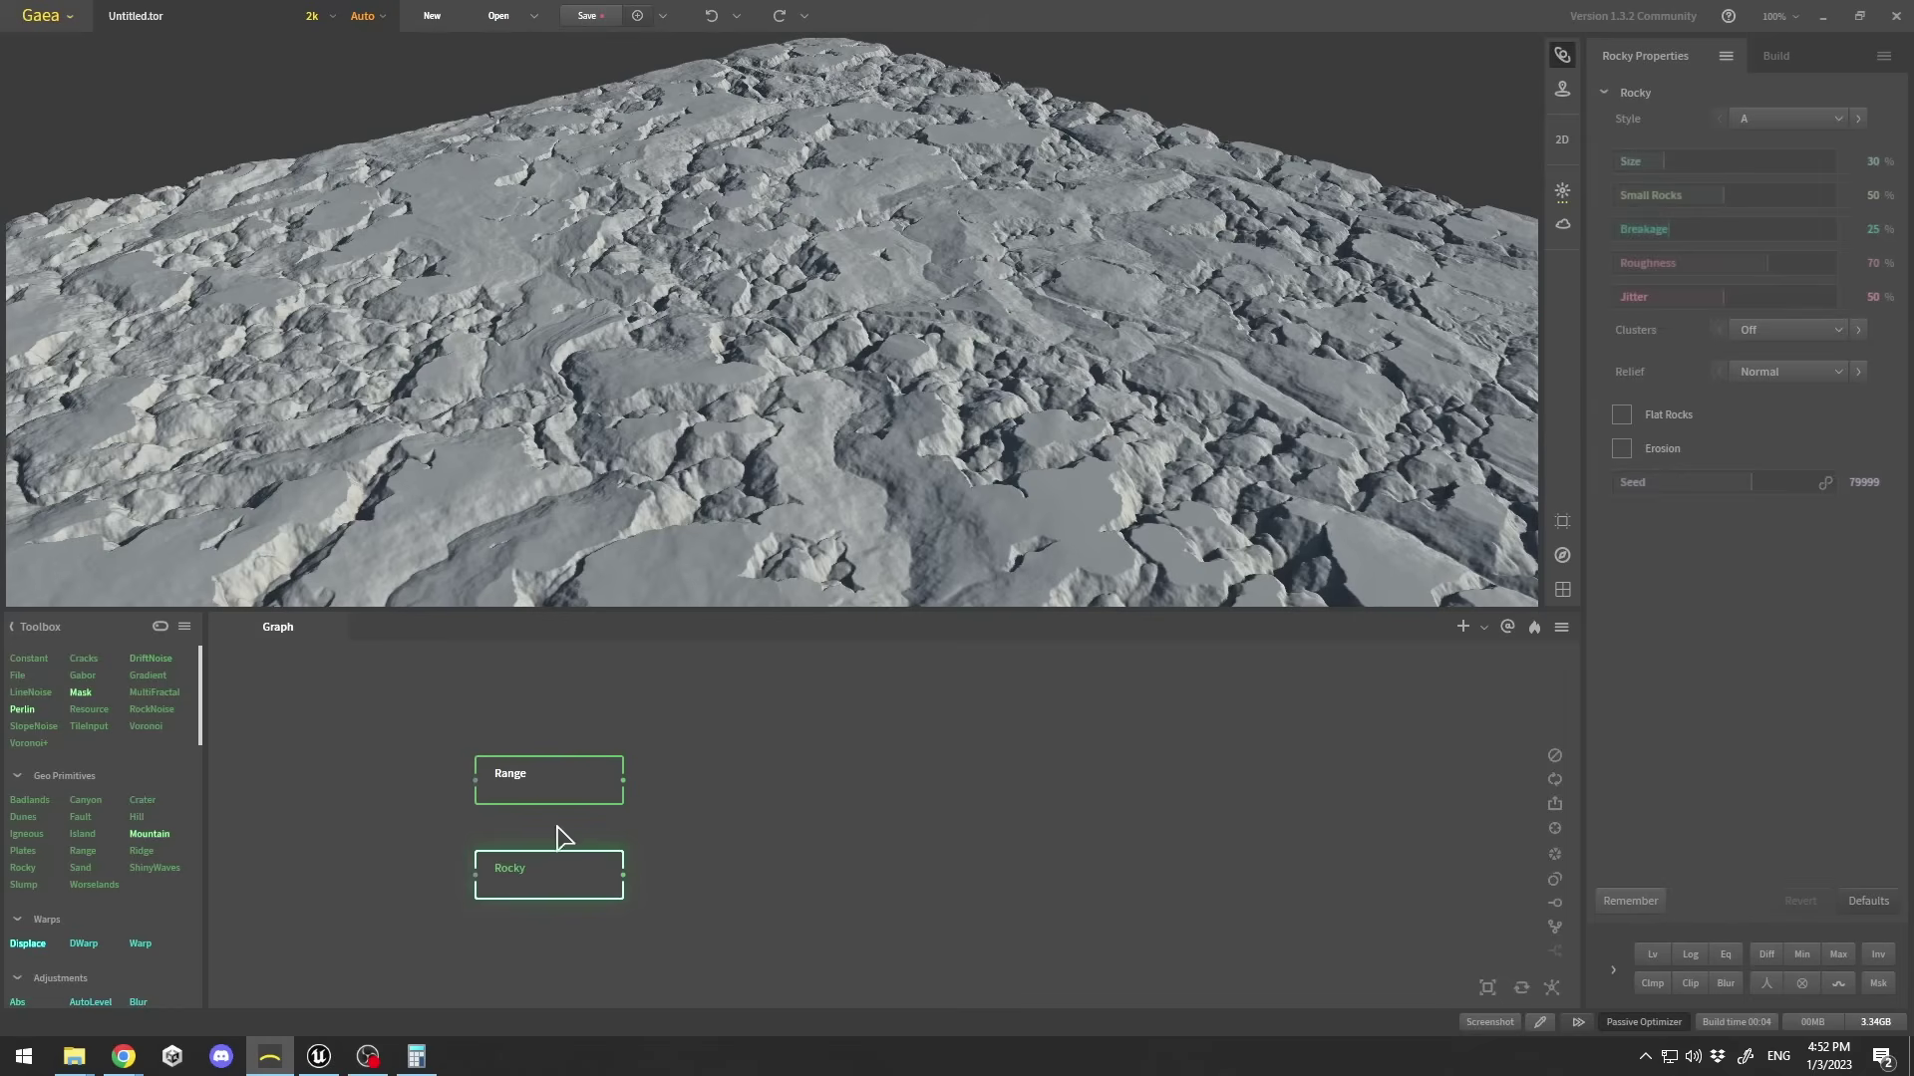
Merge the Range and Rocky nodes with a Combine node and inspect the blended terrain.
drag(750, 715, 576, 944)
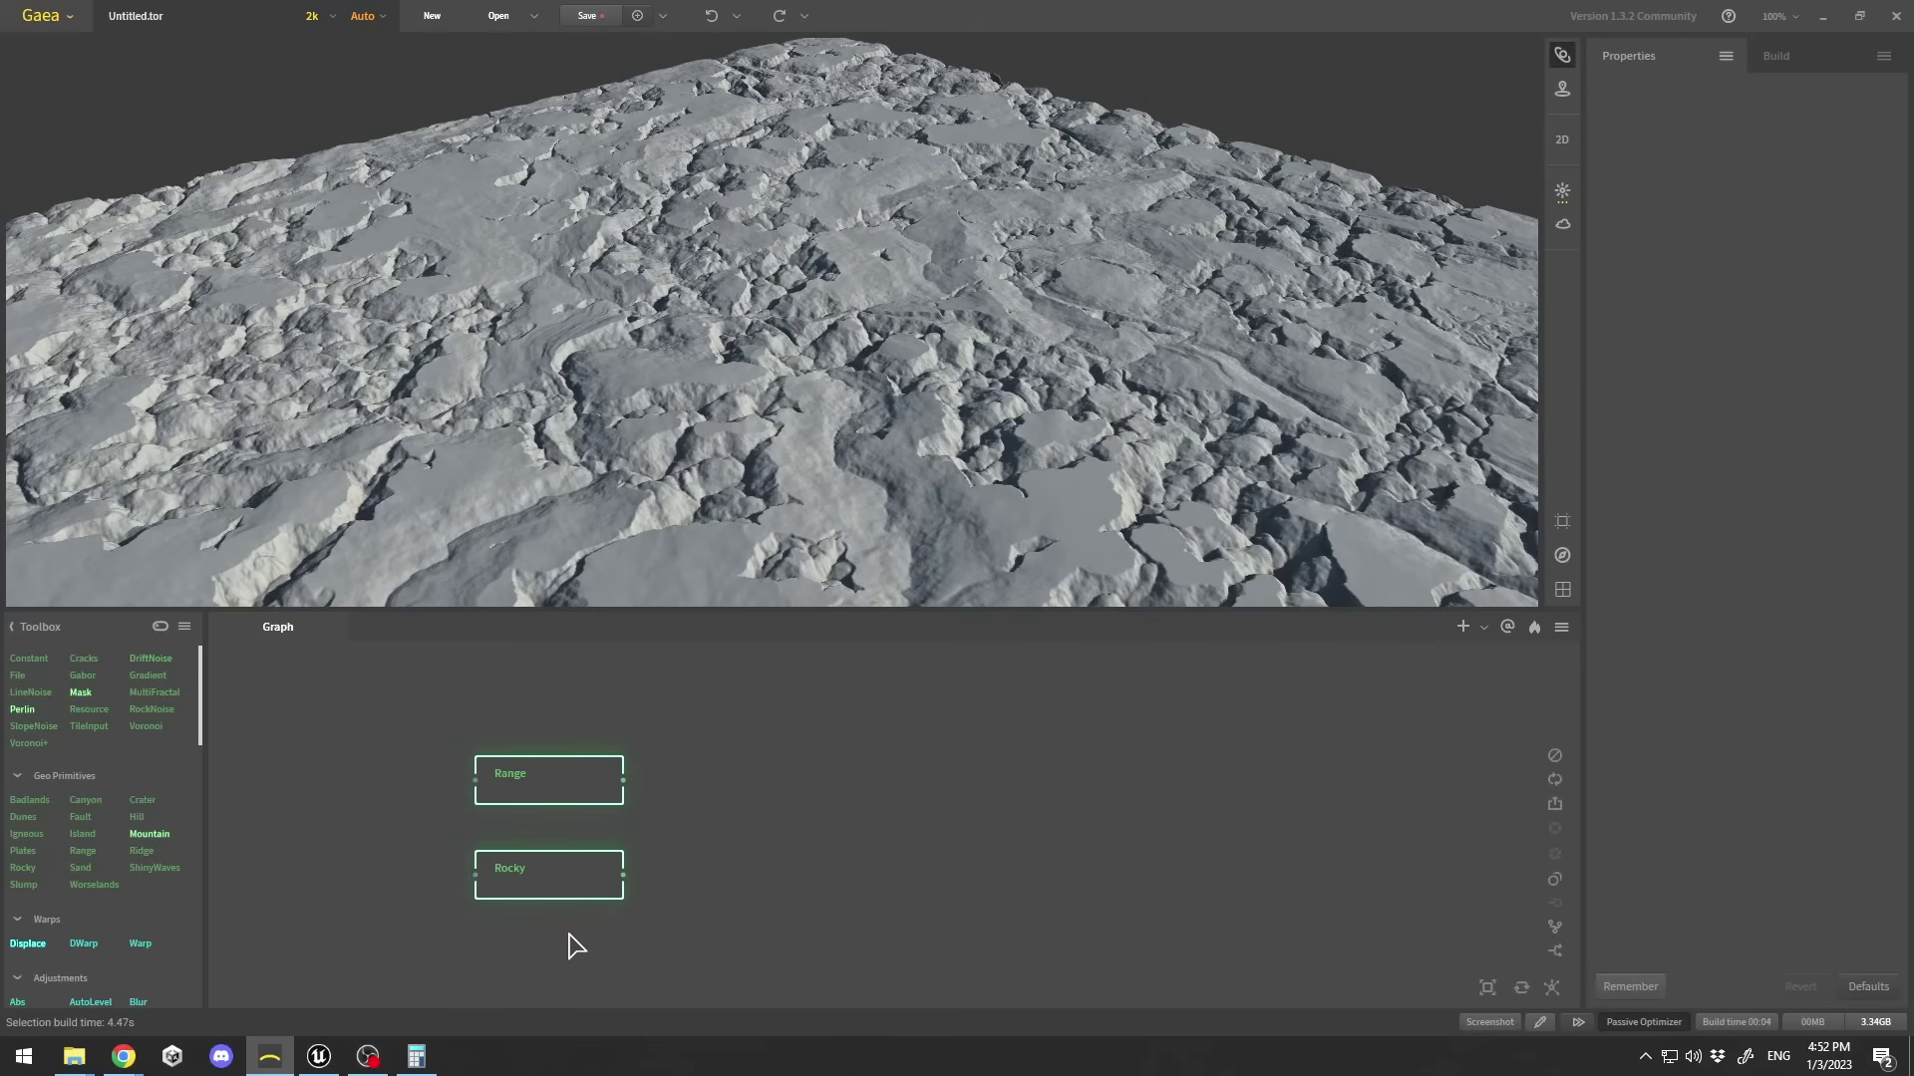
click(1556, 962)
click(813, 807)
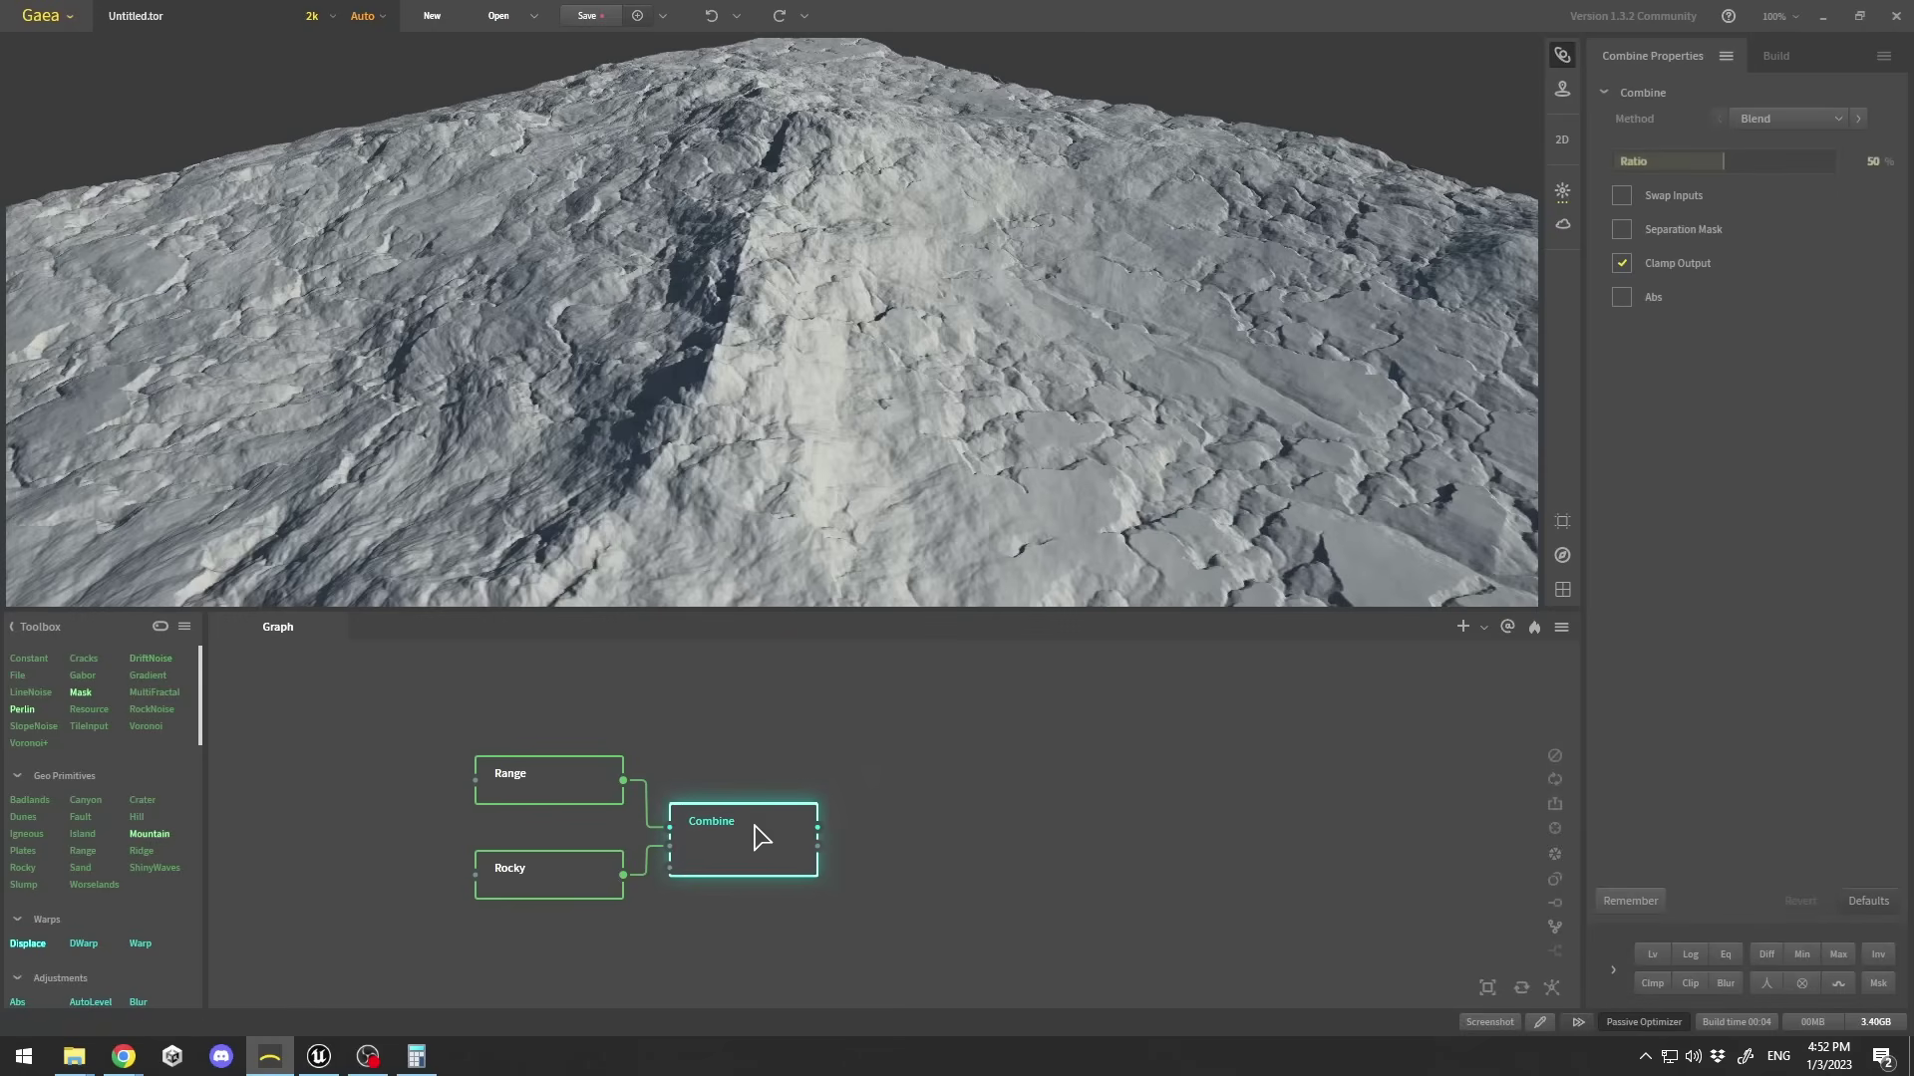
scroll(1080, 307, down, 5)
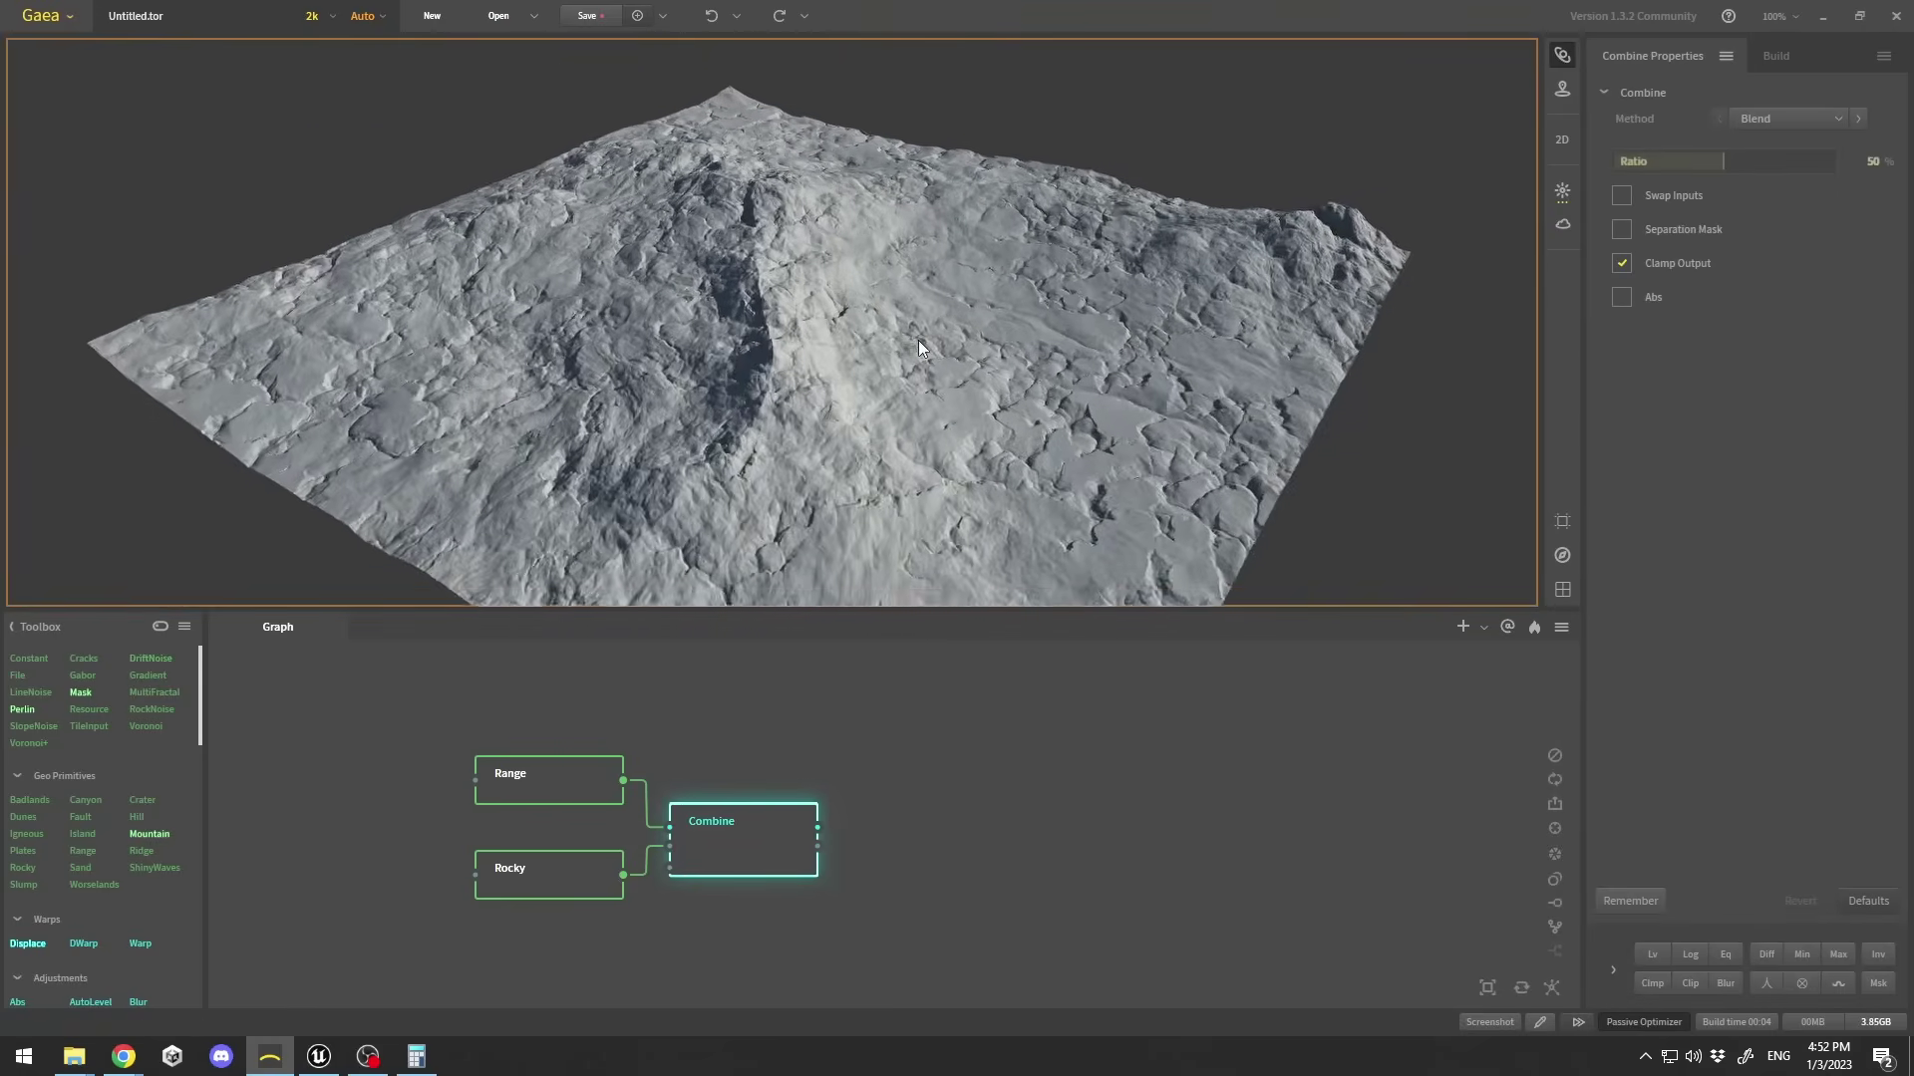
scroll(953, 358, up, 5)
drag(953, 351, 1051, 404)
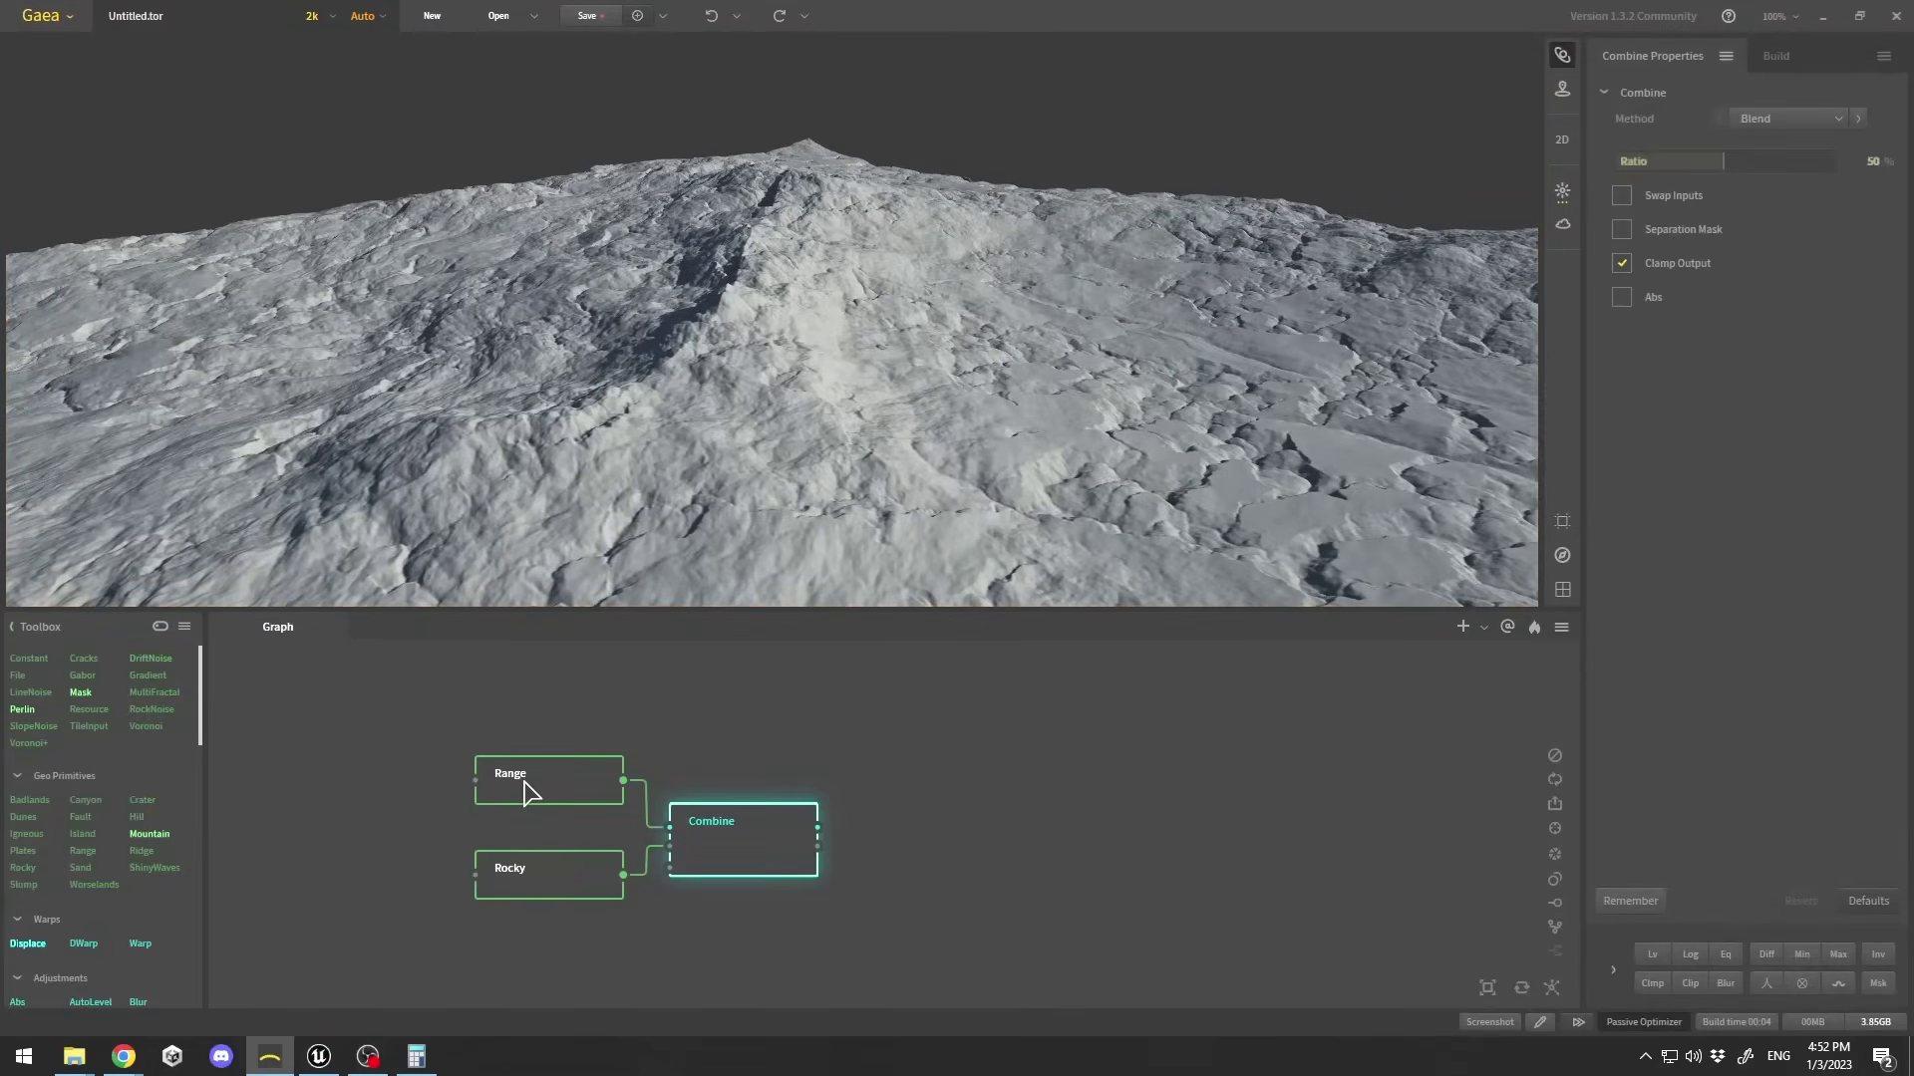
Set the Range node's Scale to 79% and inspect the reshaped mountains.
click(529, 793)
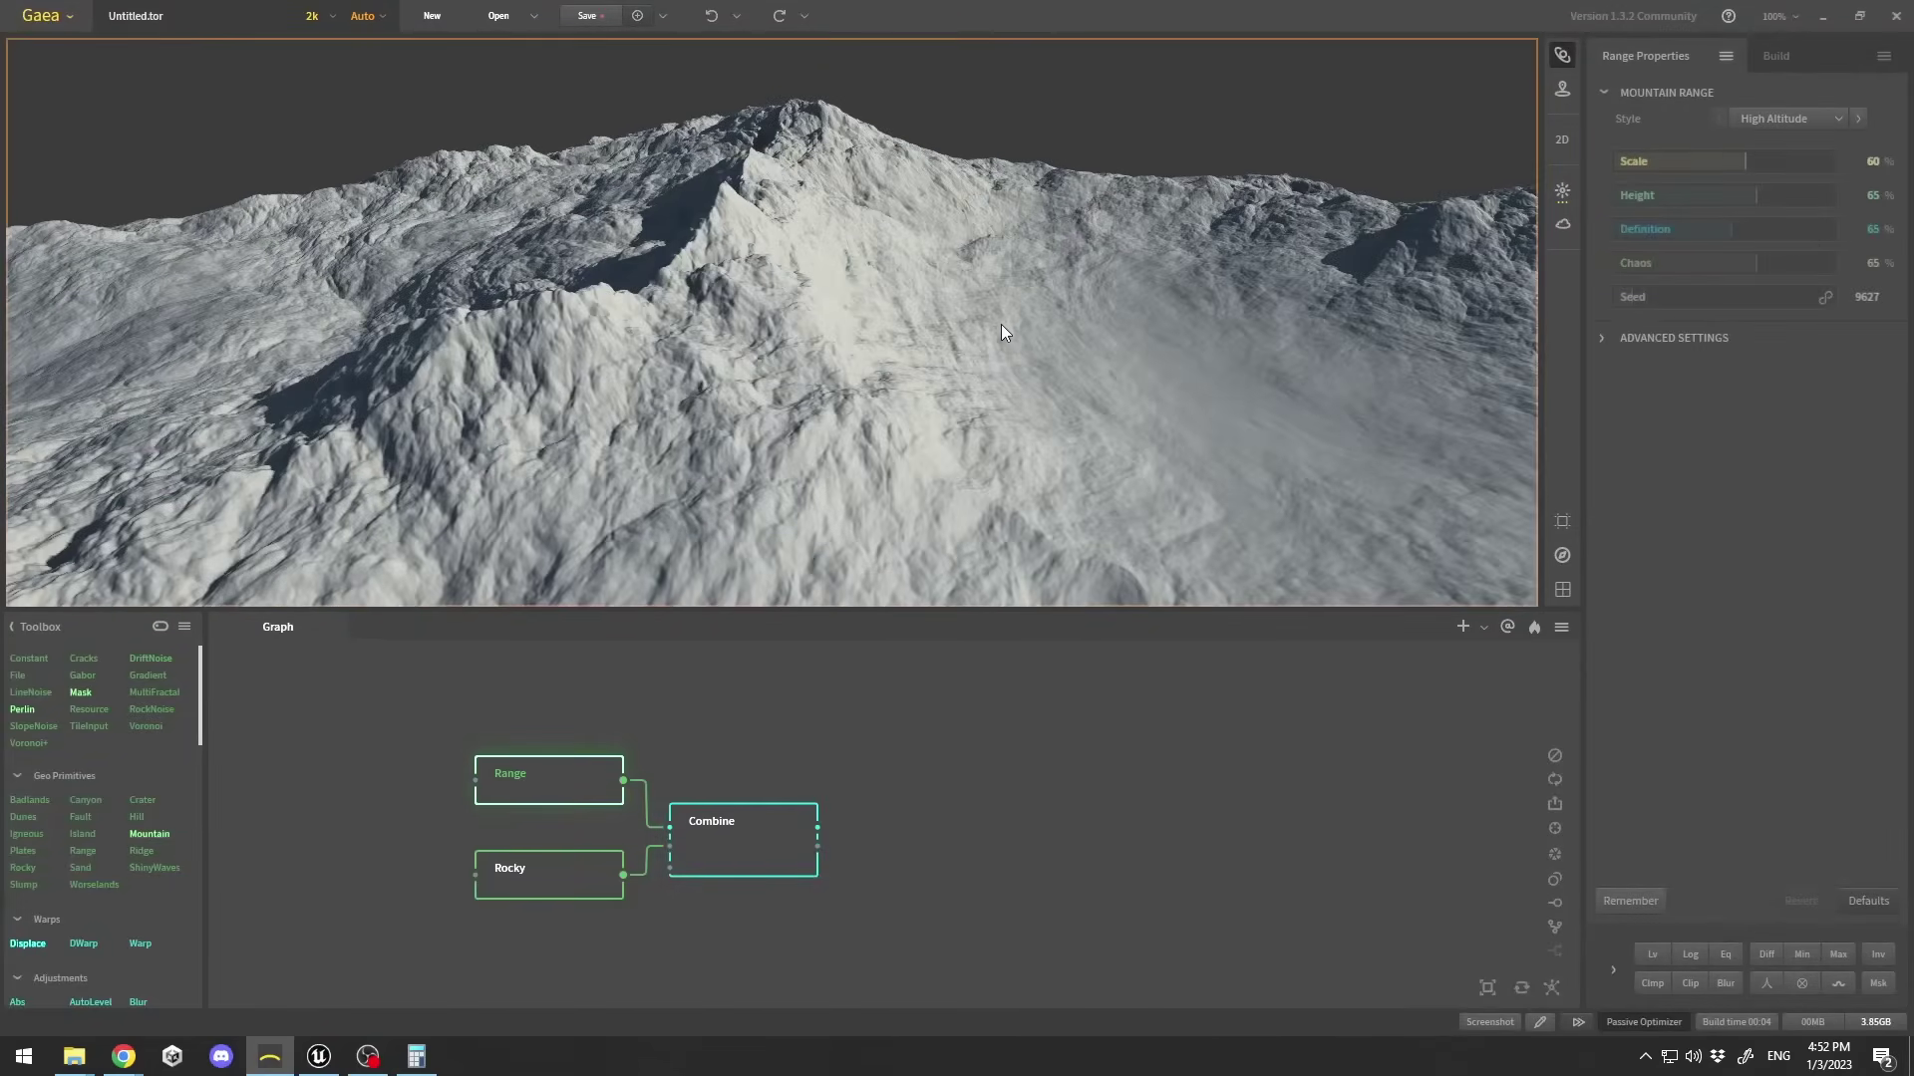
scroll(999, 325, down, 3)
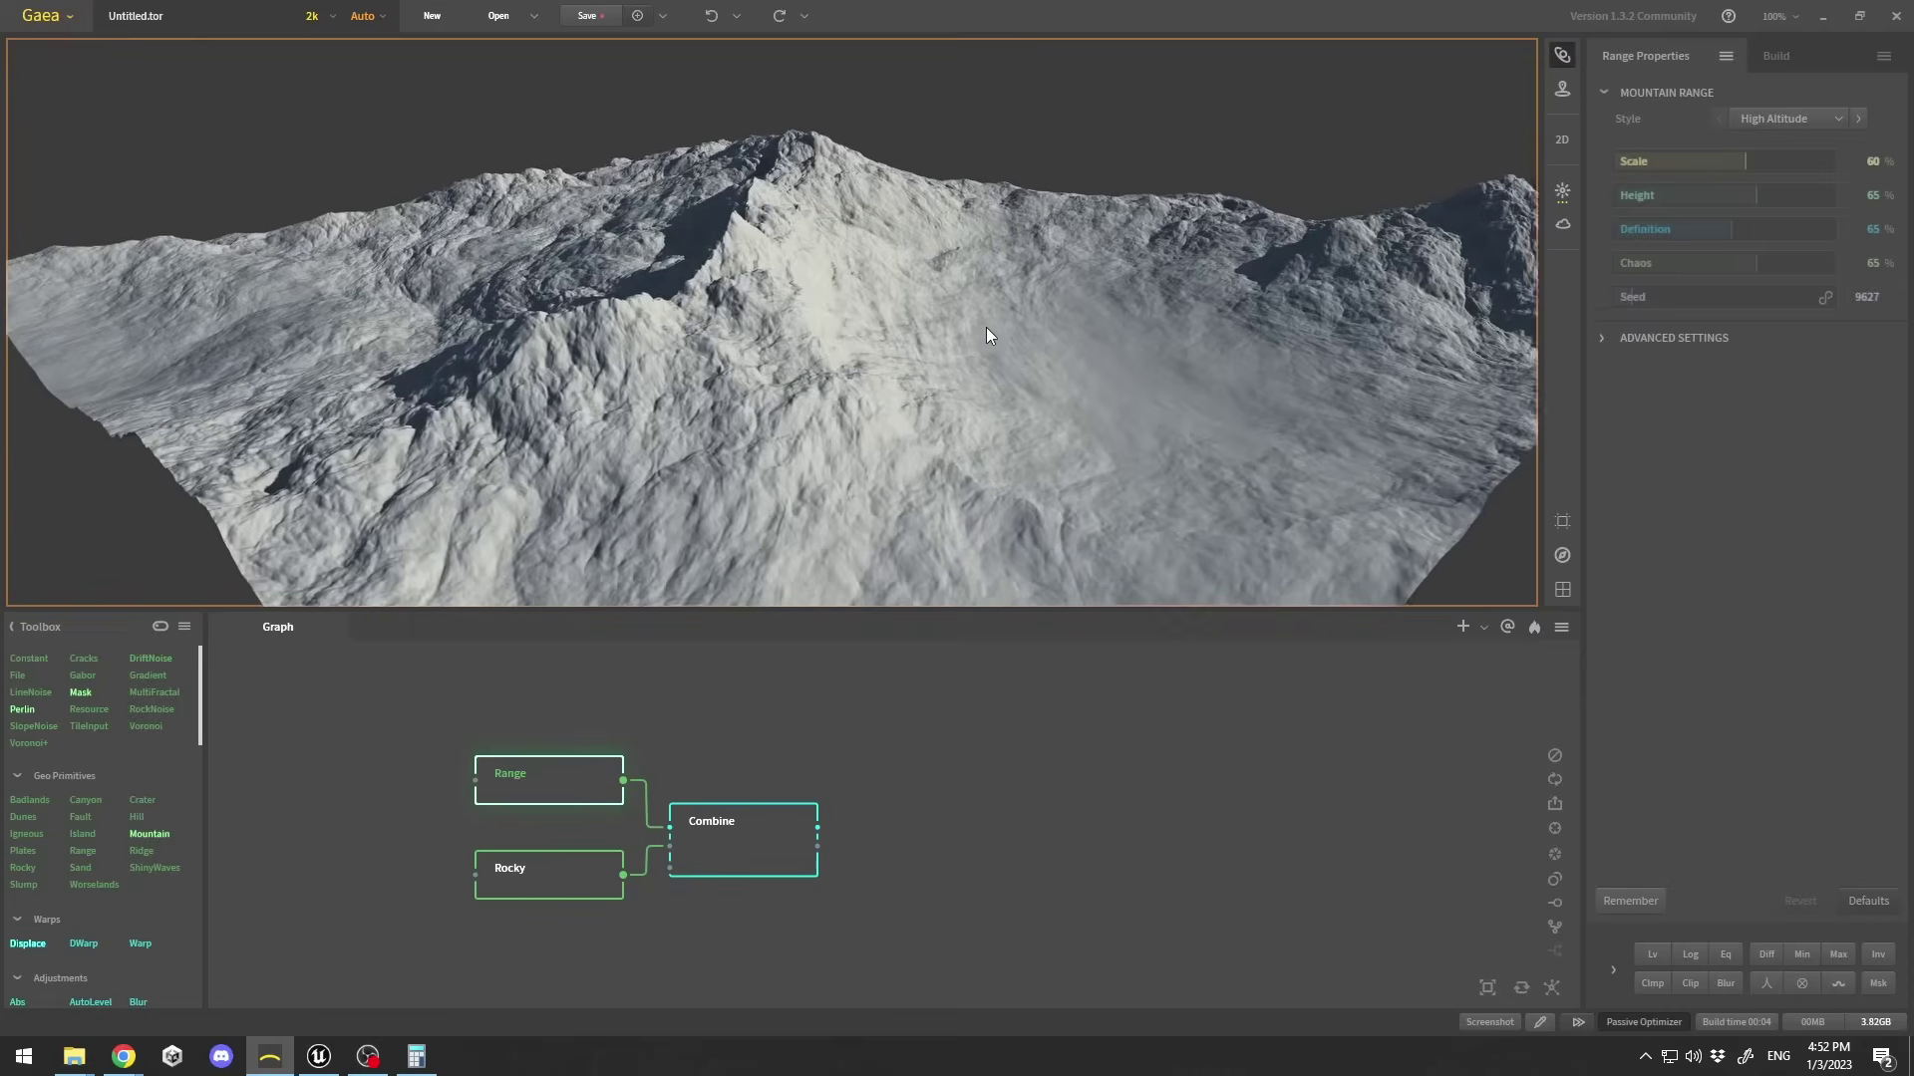
scroll(985, 326, down, 2)
drag(797, 313, 674, 282)
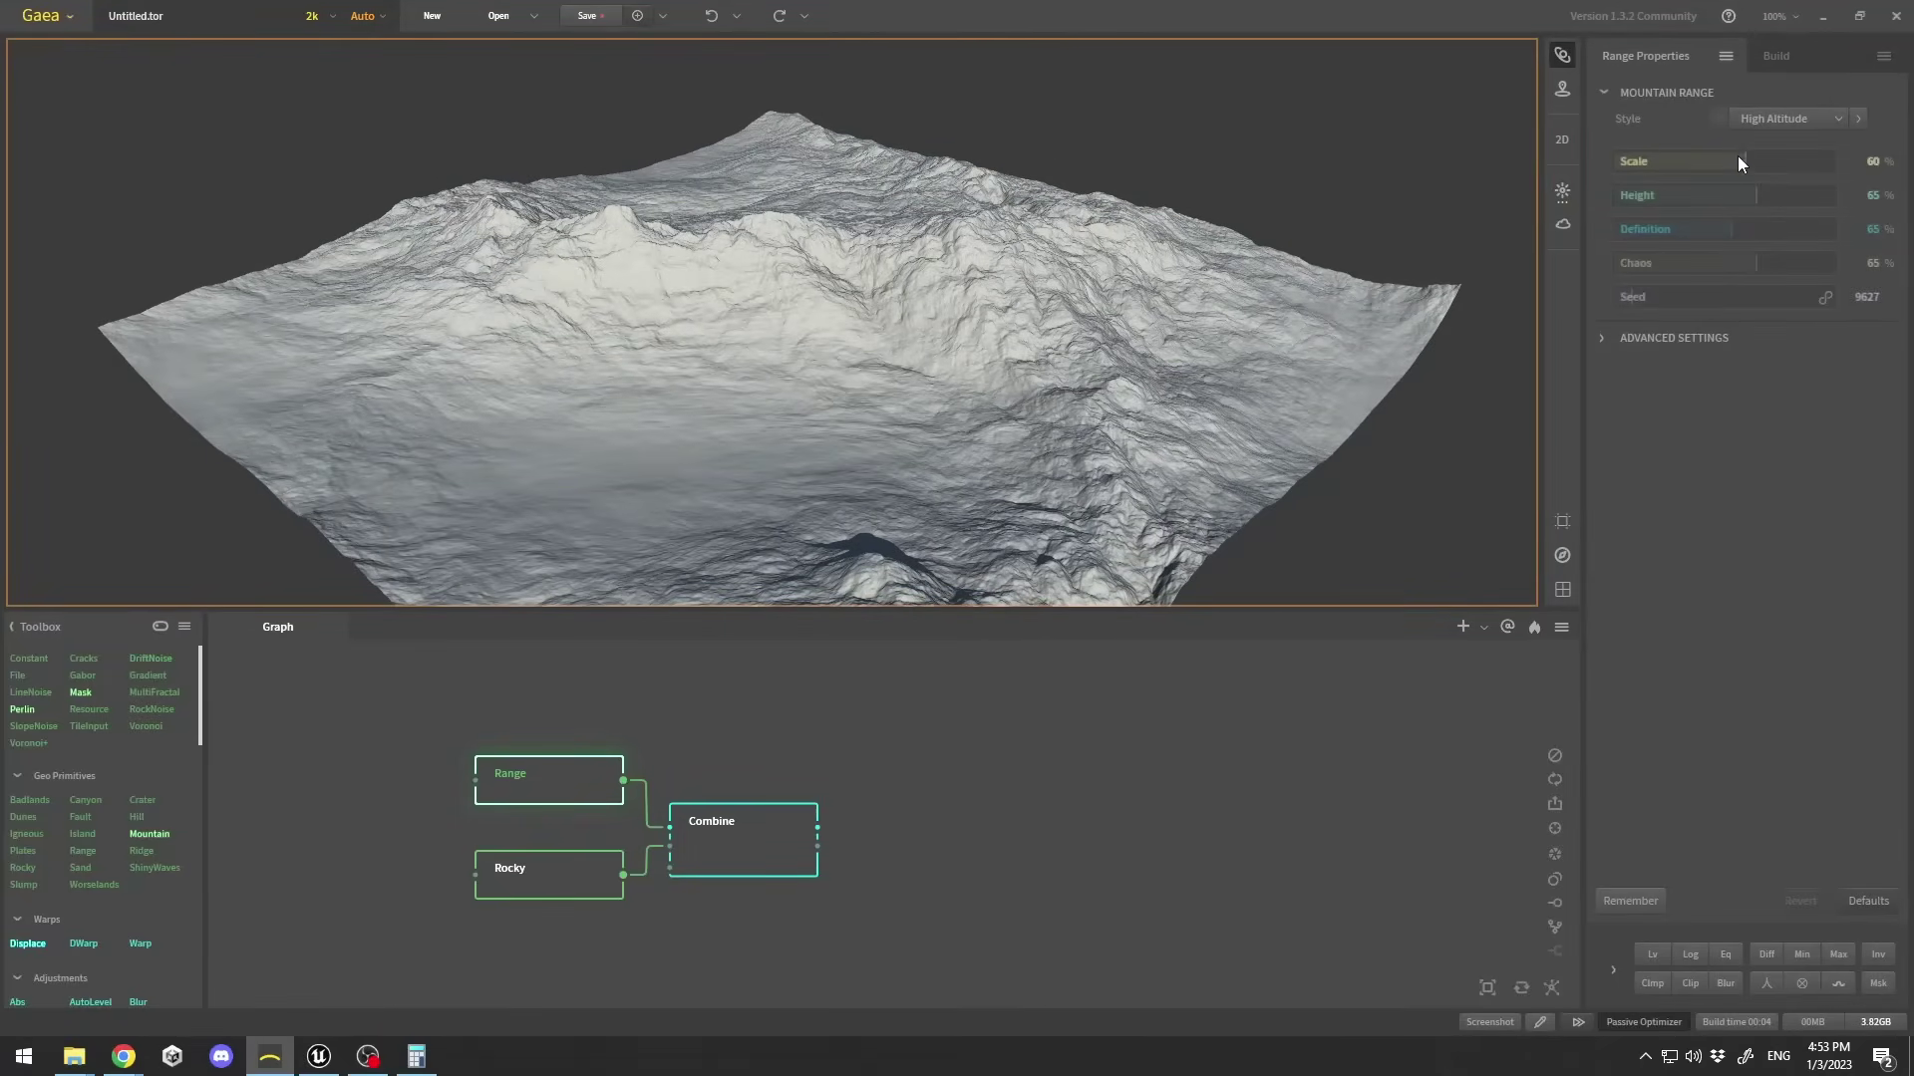
drag(1707, 167, 1804, 161)
drag(957, 327, 930, 220)
drag(723, 311, 1567, 270)
Try different heights for the Range node and set its Height to 88%.
click(1800, 195)
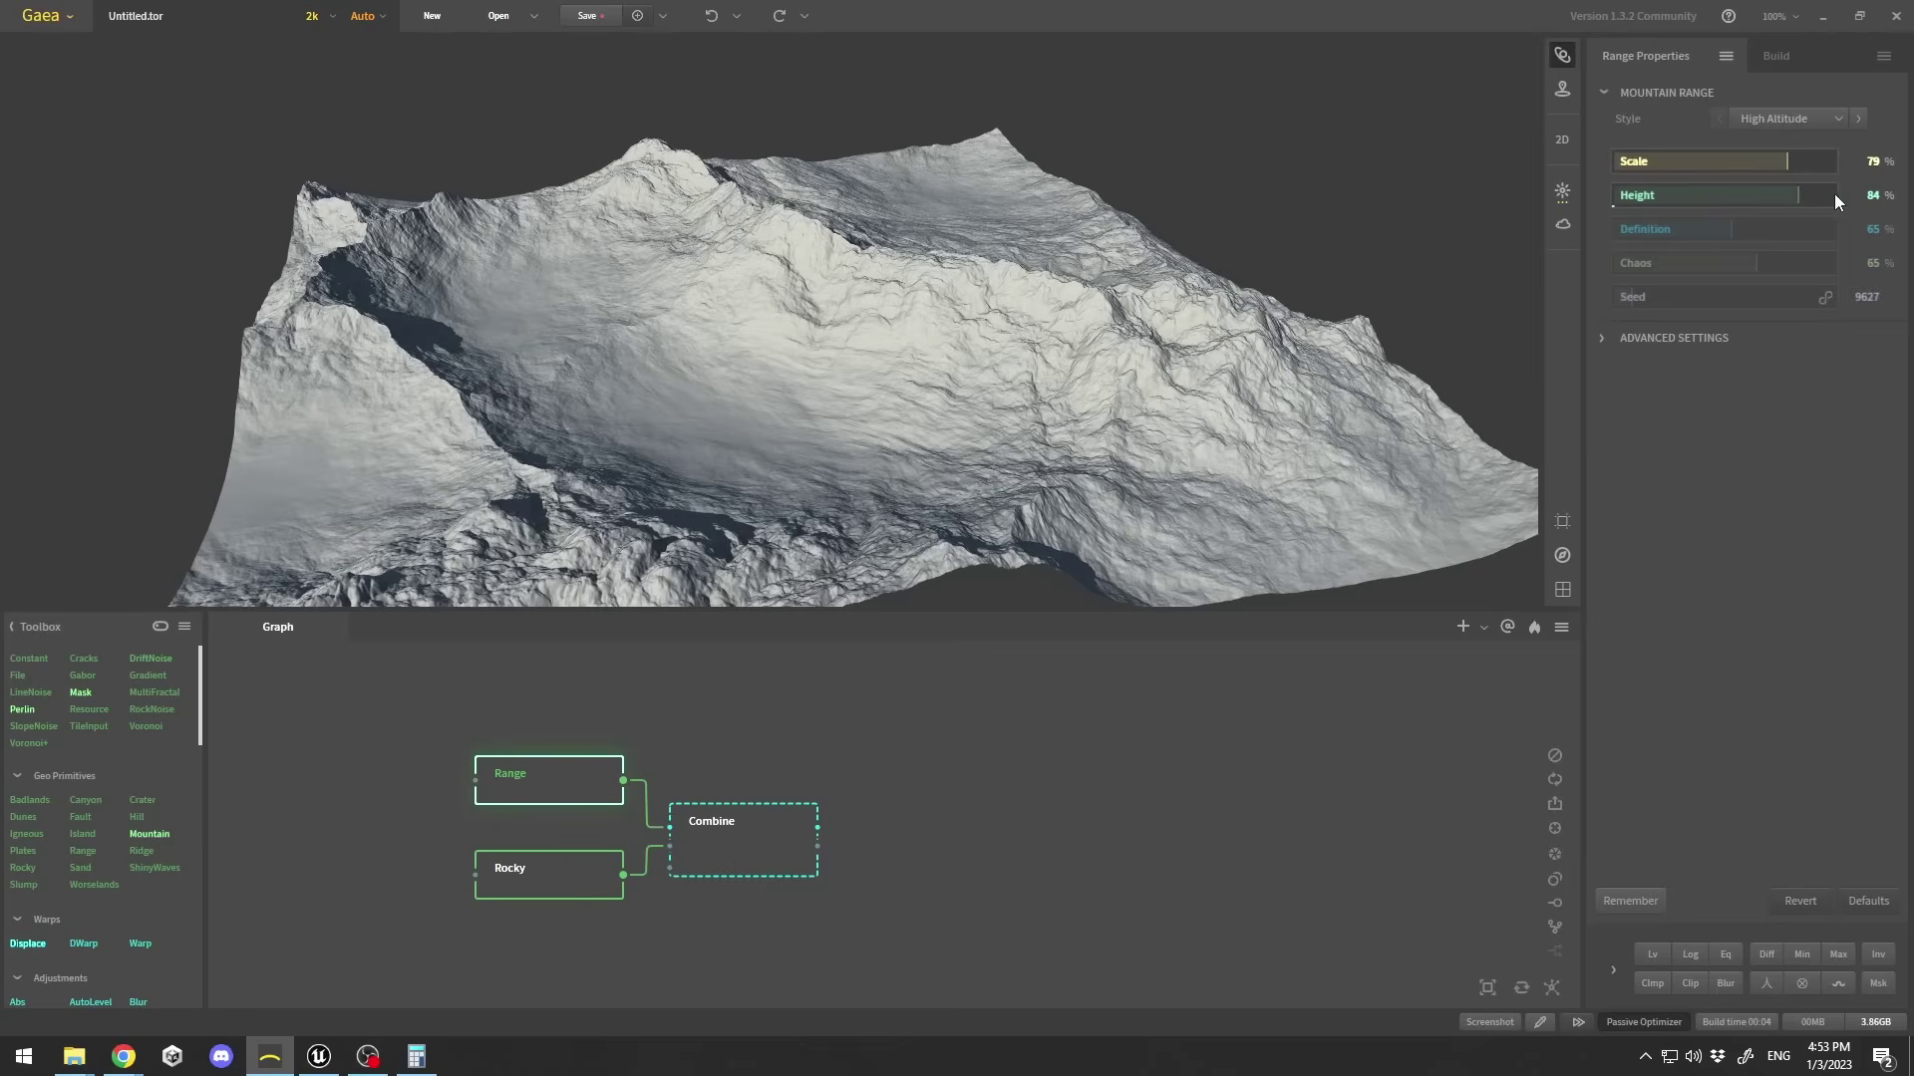
drag(1716, 195, 1659, 195)
click(1803, 196)
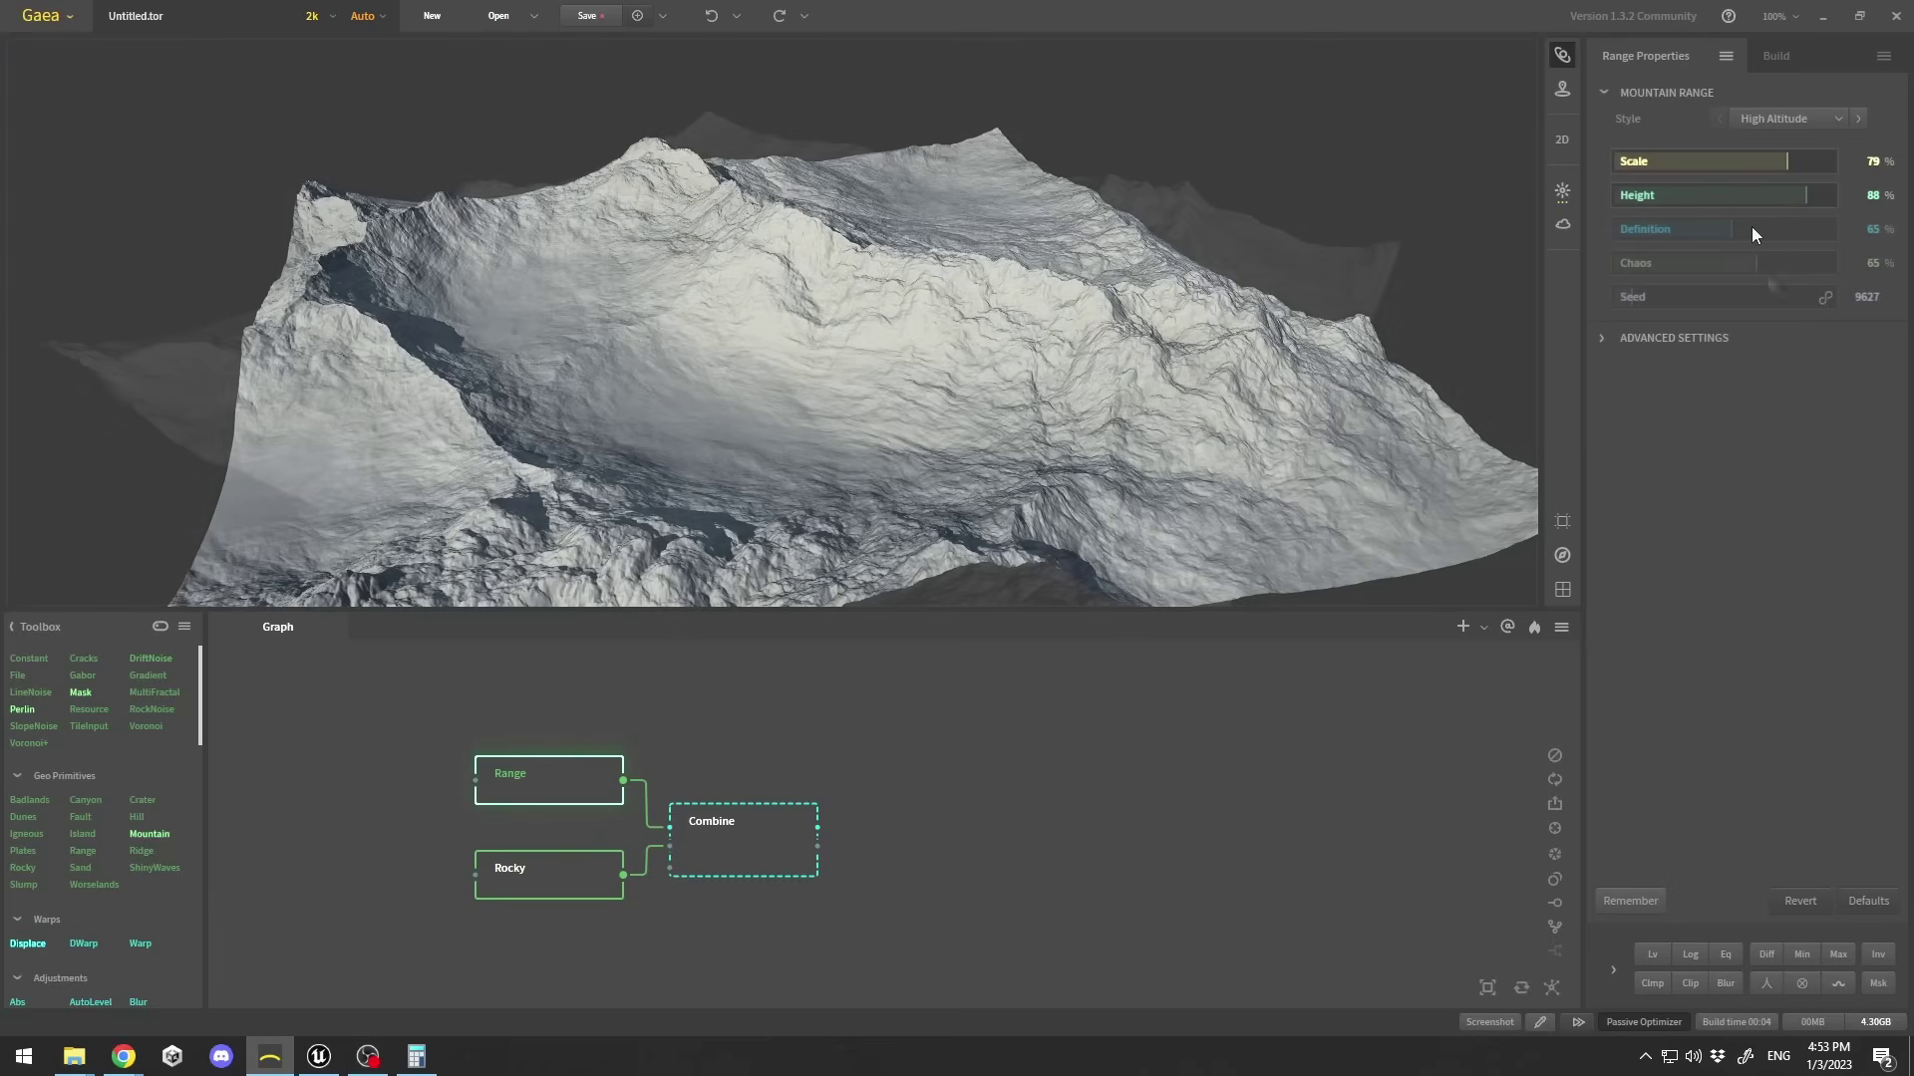
Set the Range node's Definition to 83% and try several seeds, settling on Seed 18029.
click(1782, 230)
click(1646, 297)
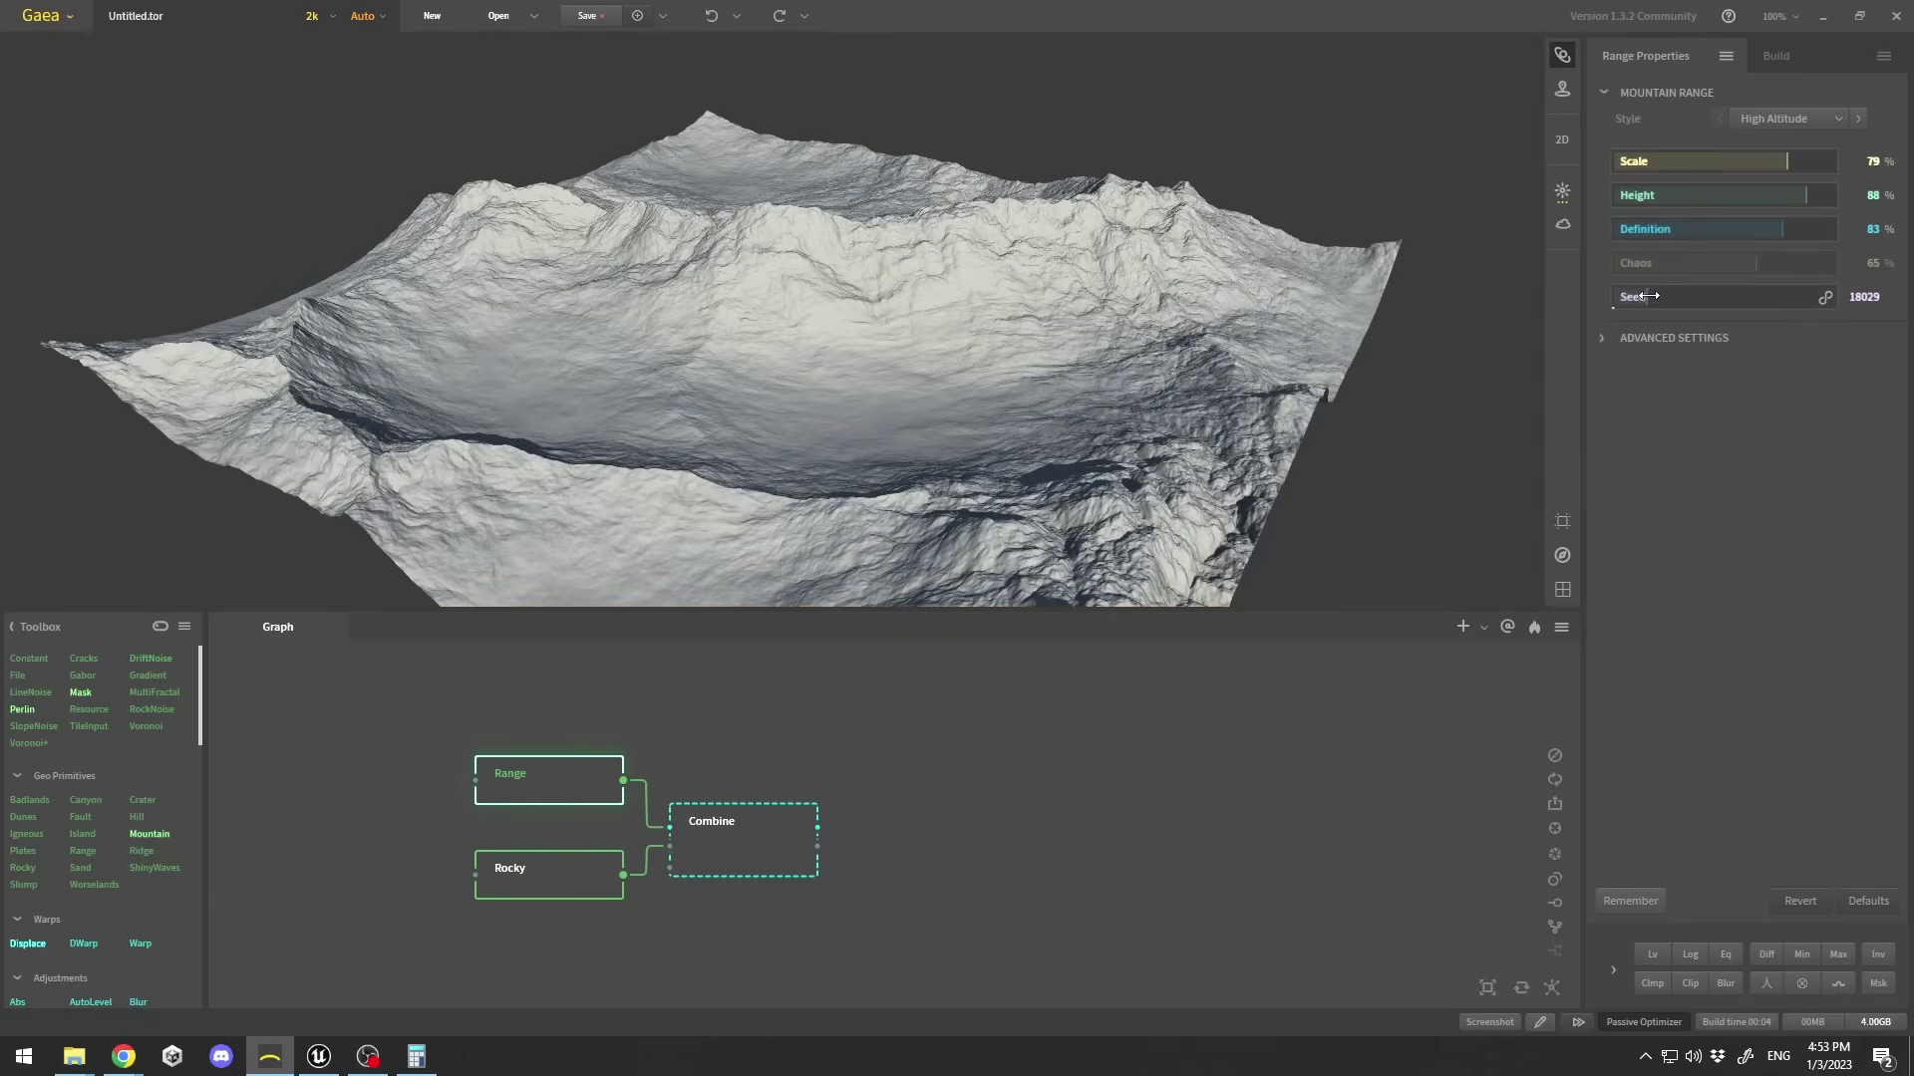
click(1670, 296)
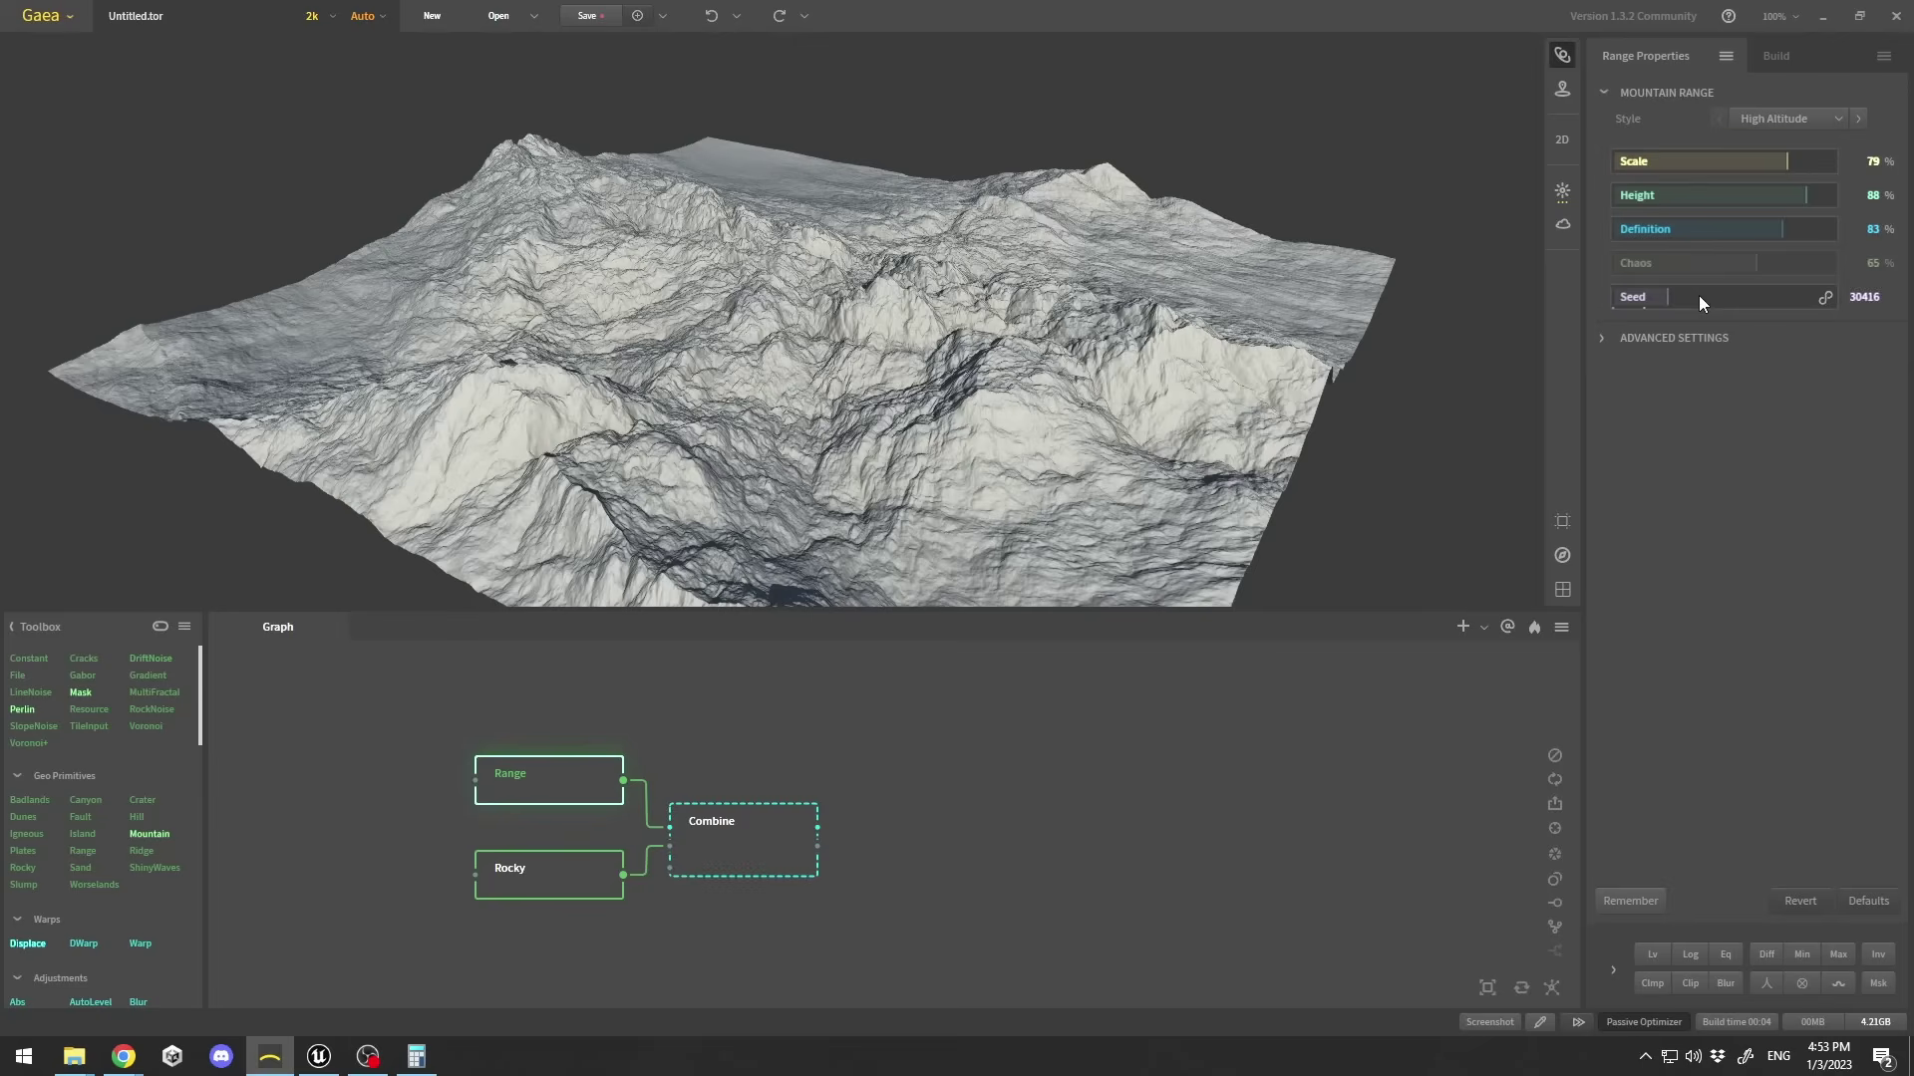
drag(719, 303, 852, 299)
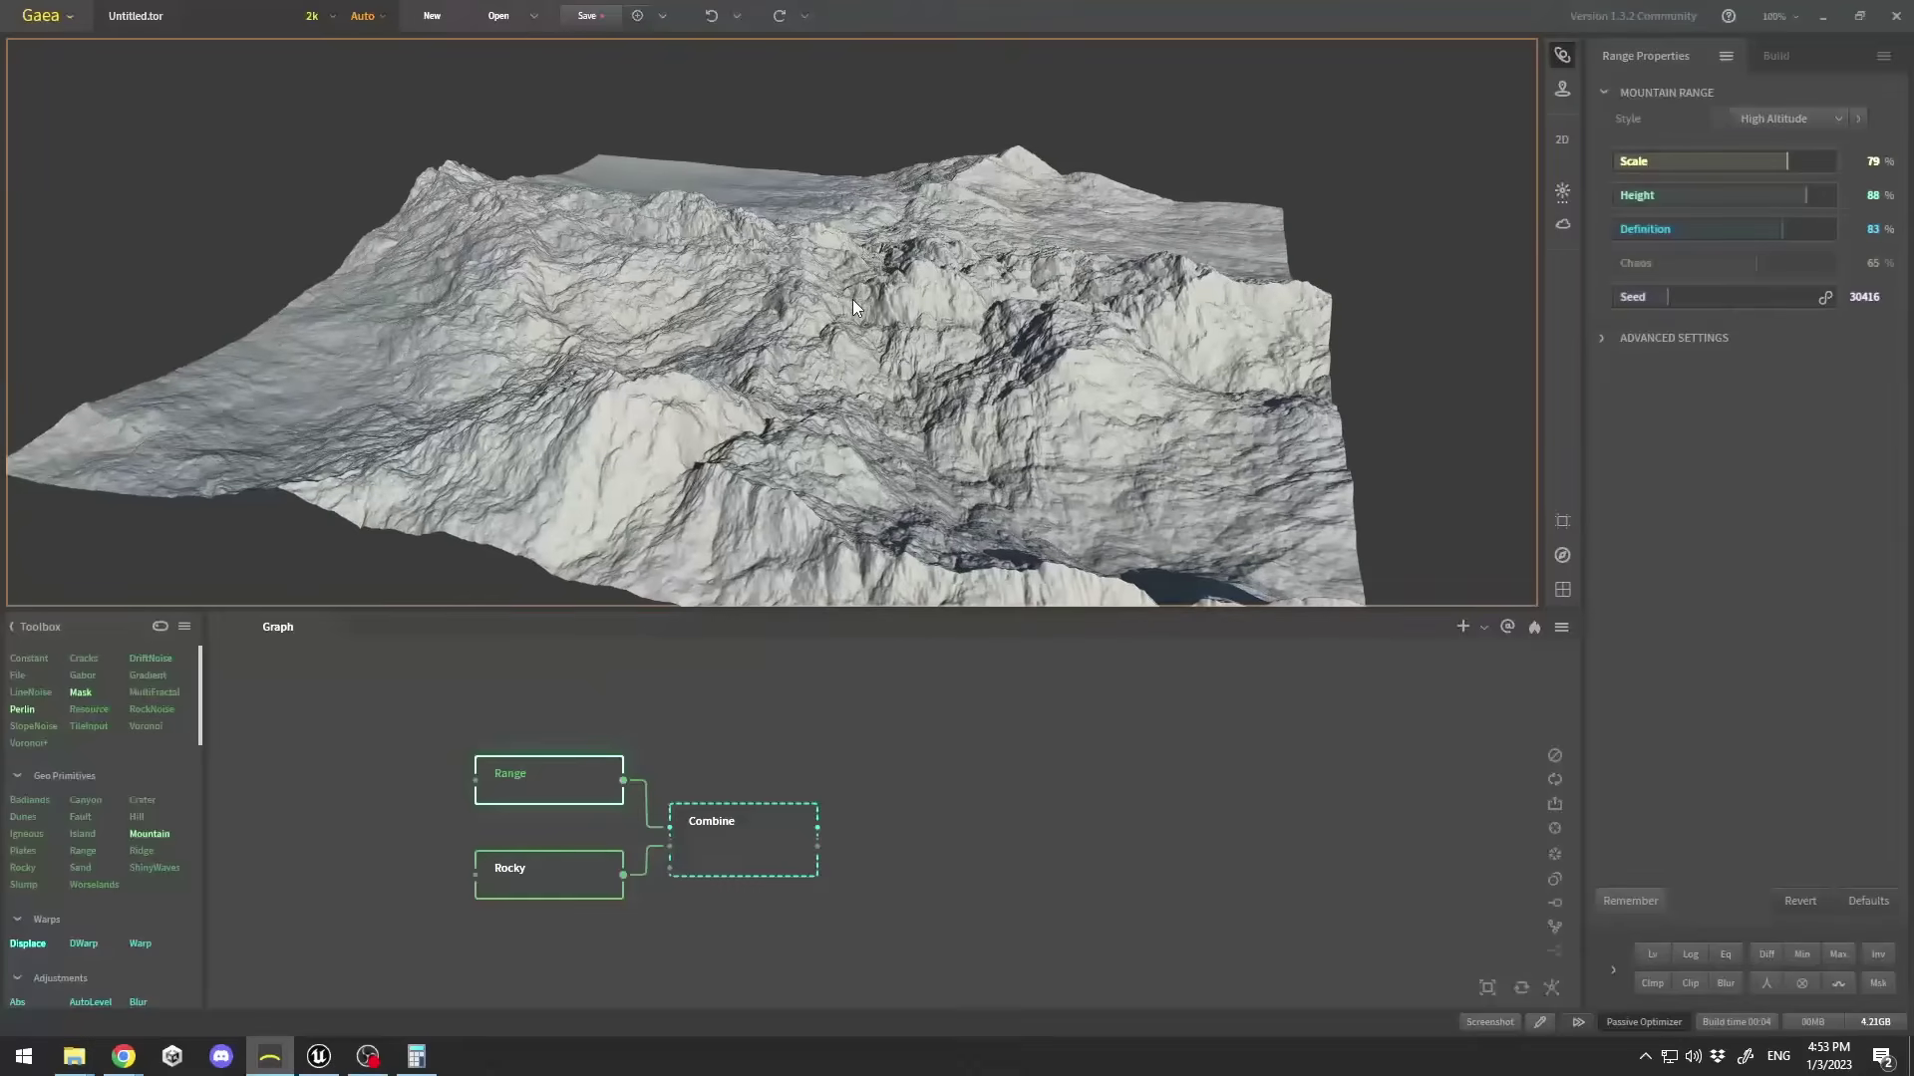
click(1695, 296)
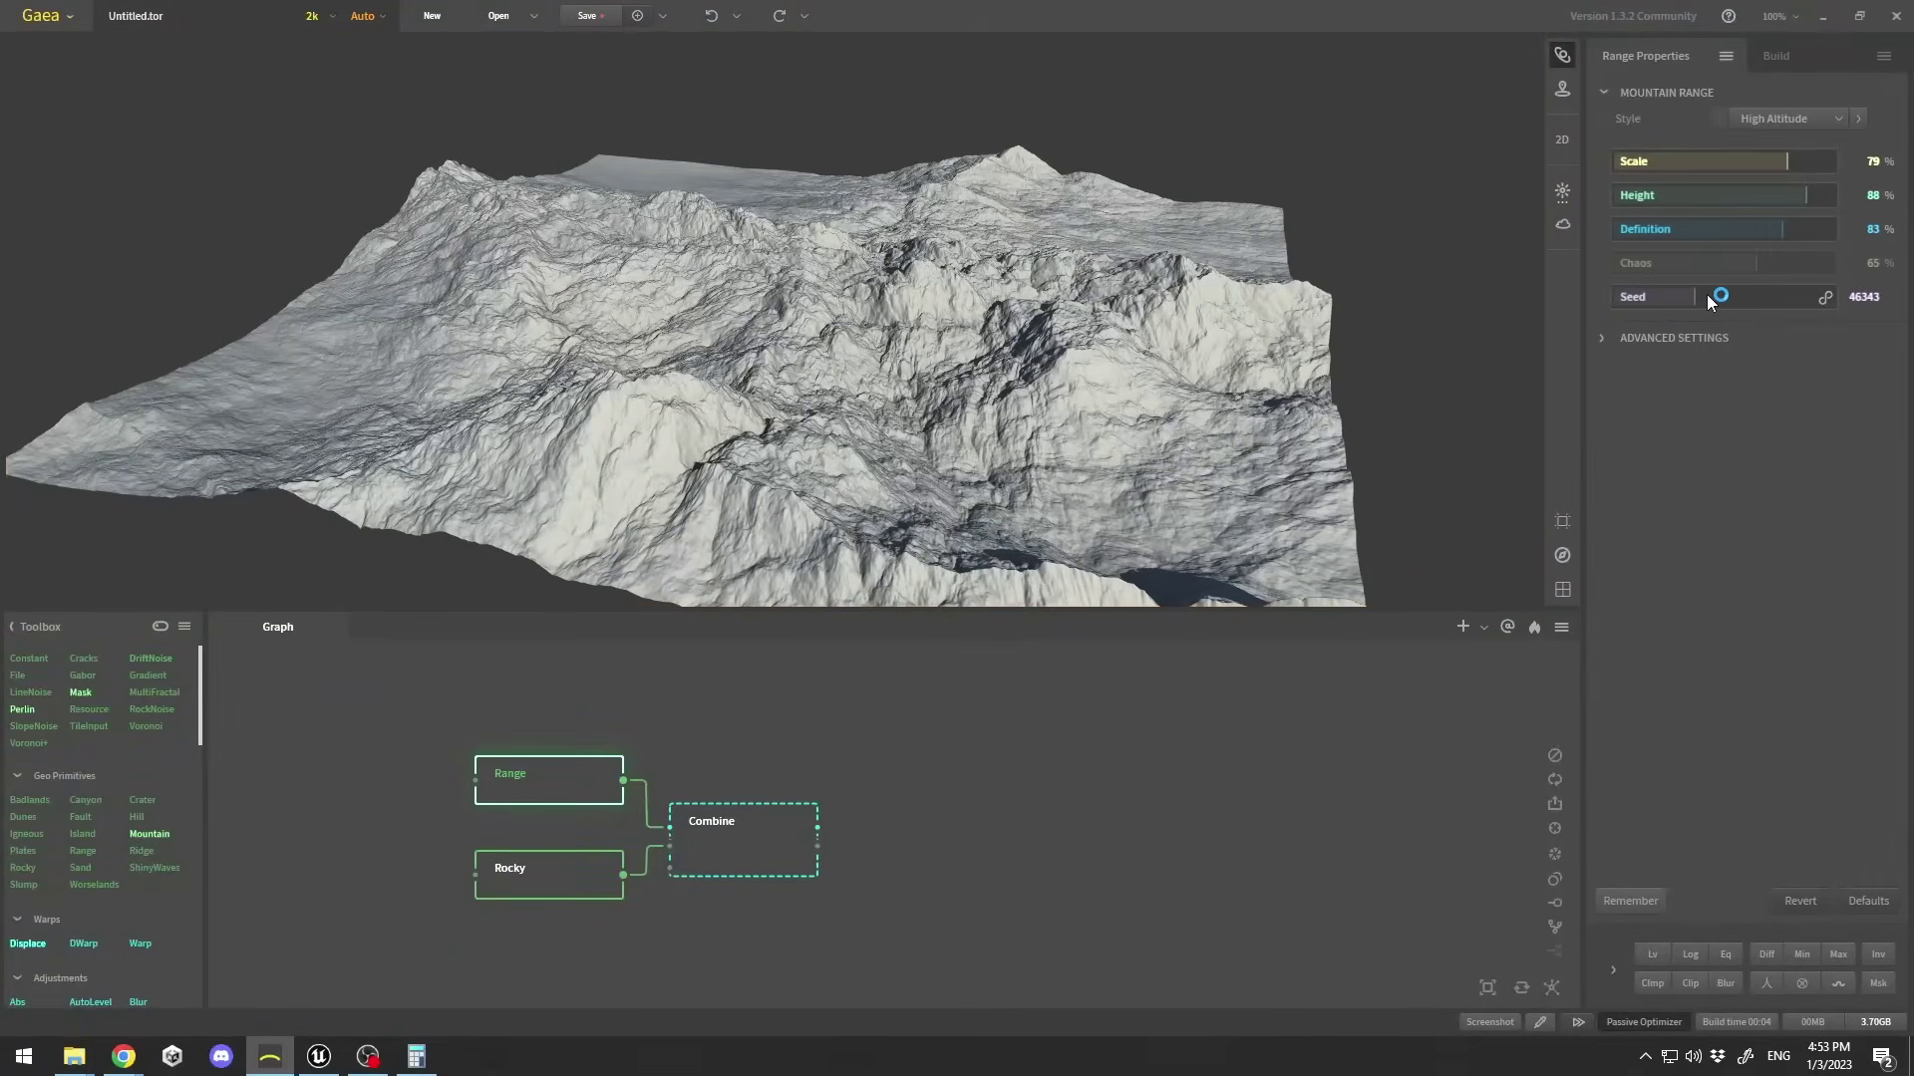
click(1658, 296)
click(1646, 296)
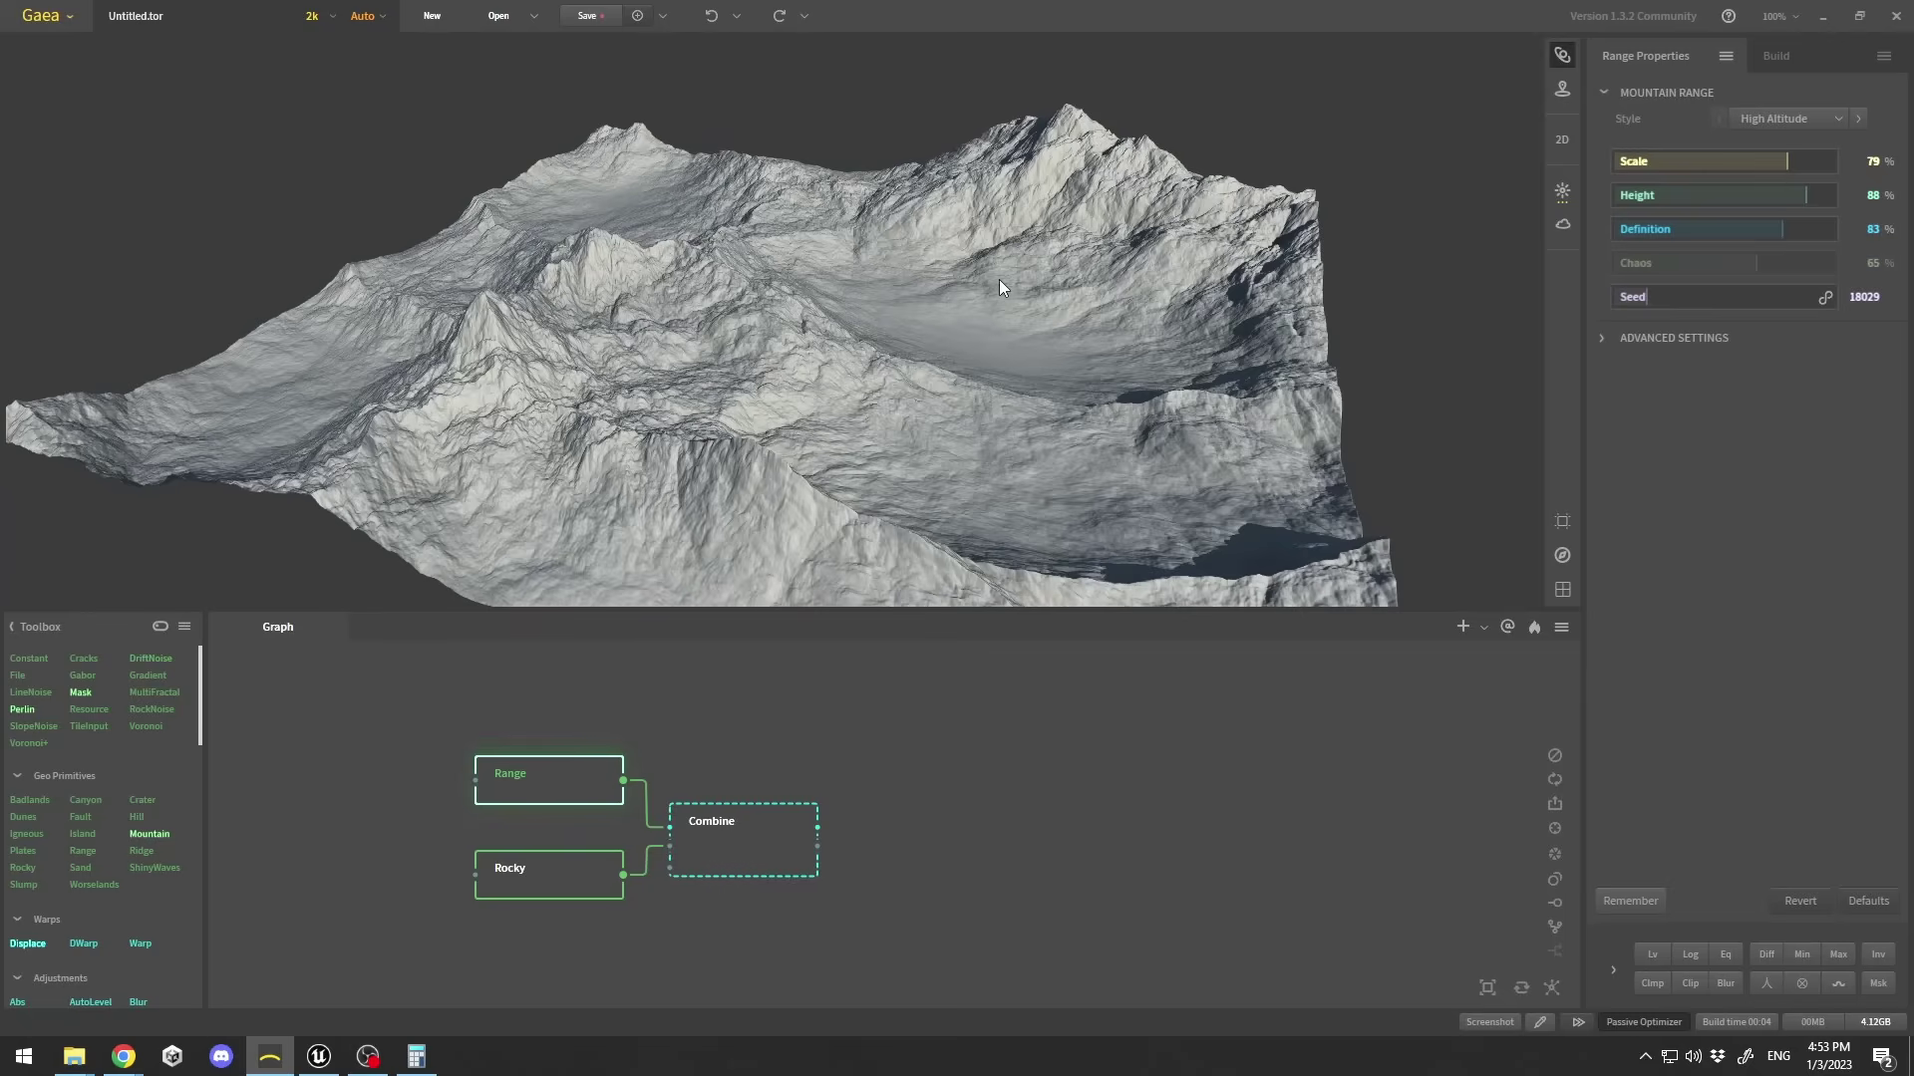
drag(934, 299, 787, 307)
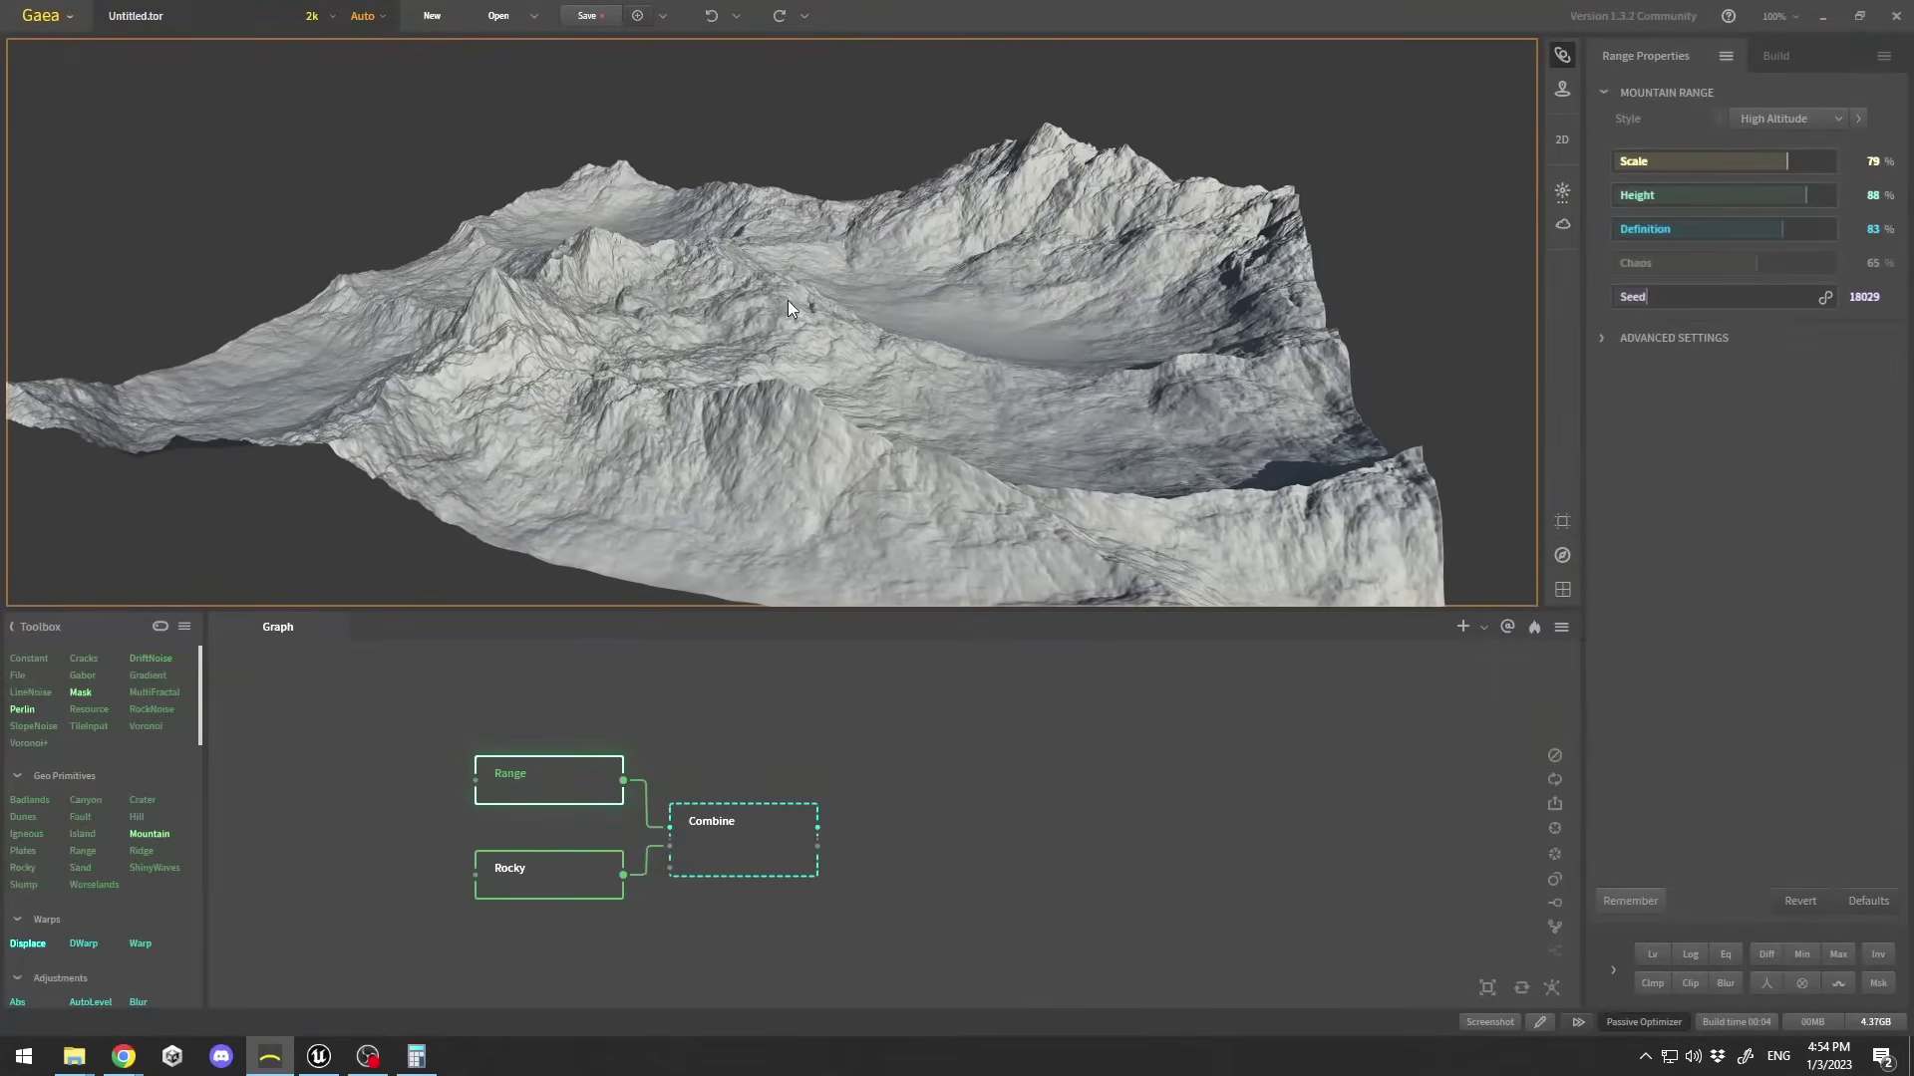
Set the Rocky node's Size to 63% and inspect the result through the Combine node.
click(504, 877)
mouse_move(946, 349)
mouse_down()
mouse_move(907, 326)
mouse_move(927, 319)
mouse_up()
drag(1653, 164, 1644, 164)
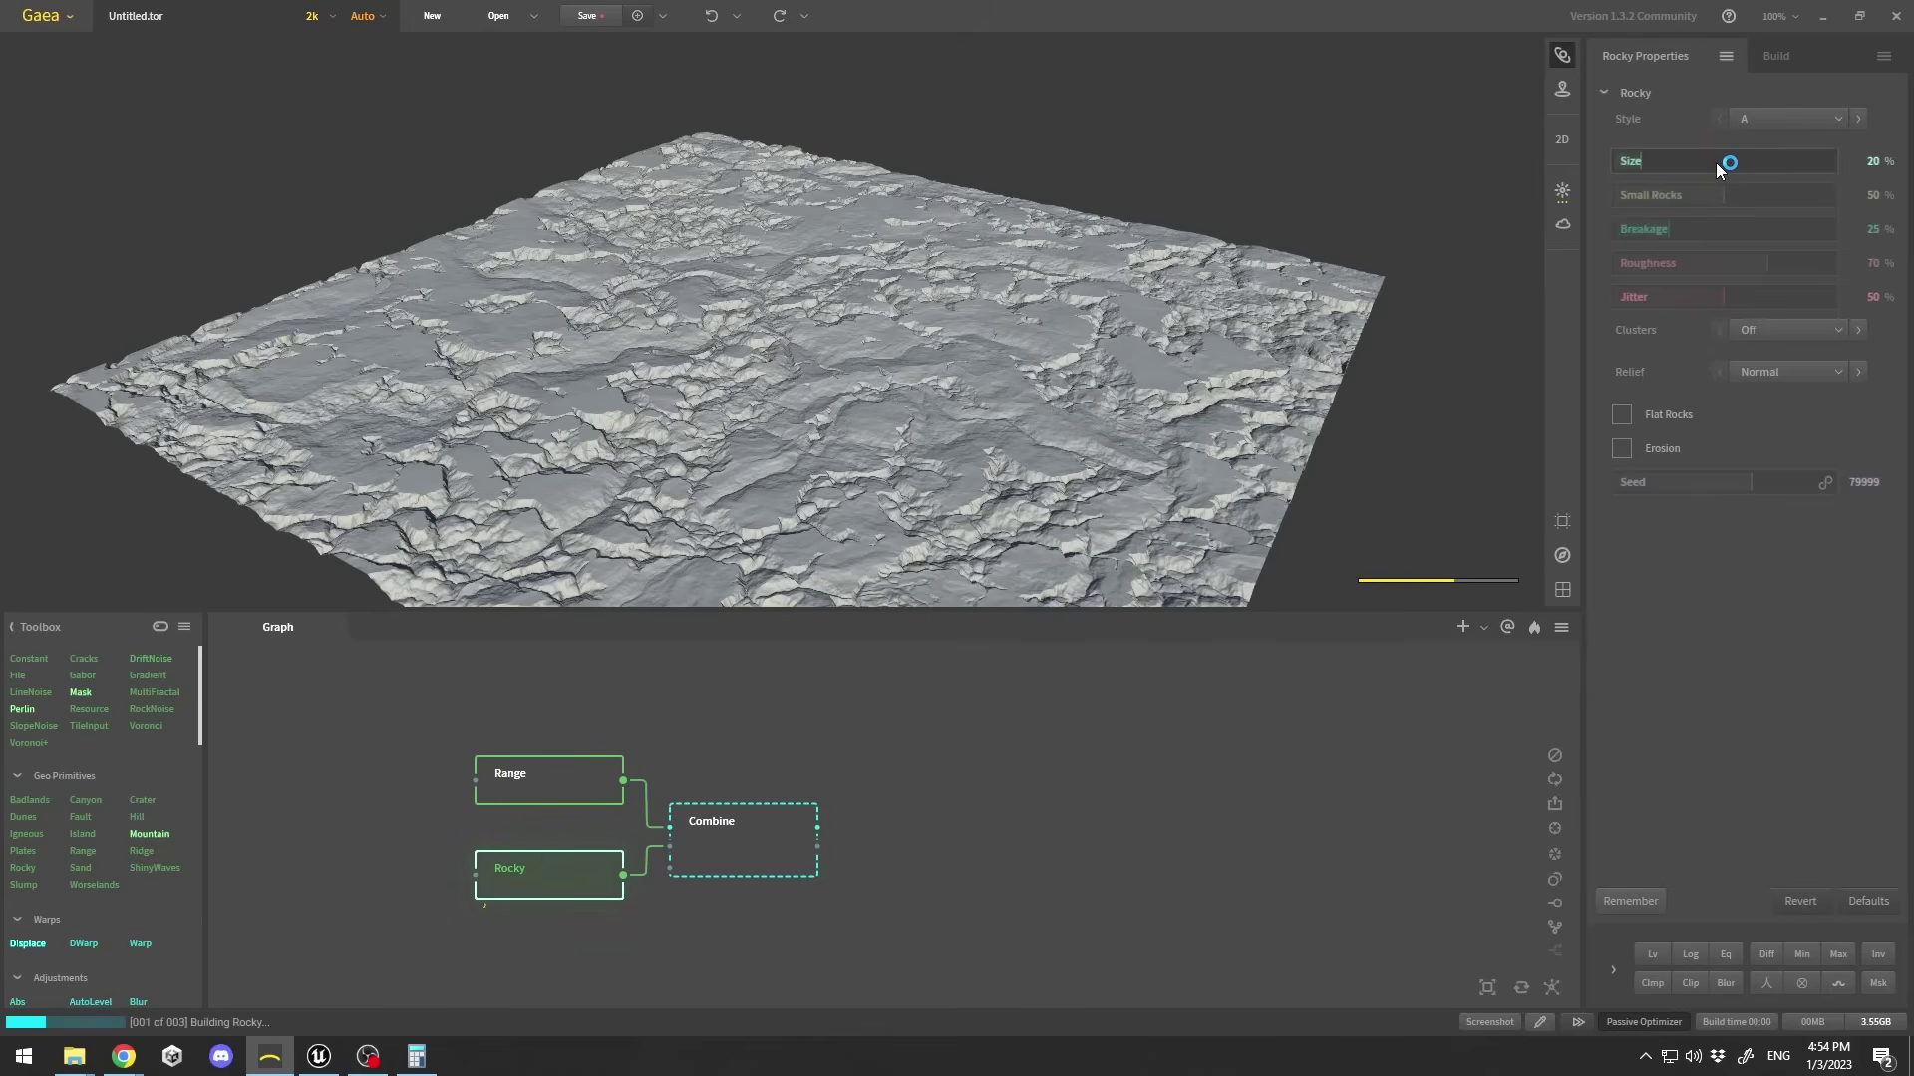
click(1752, 164)
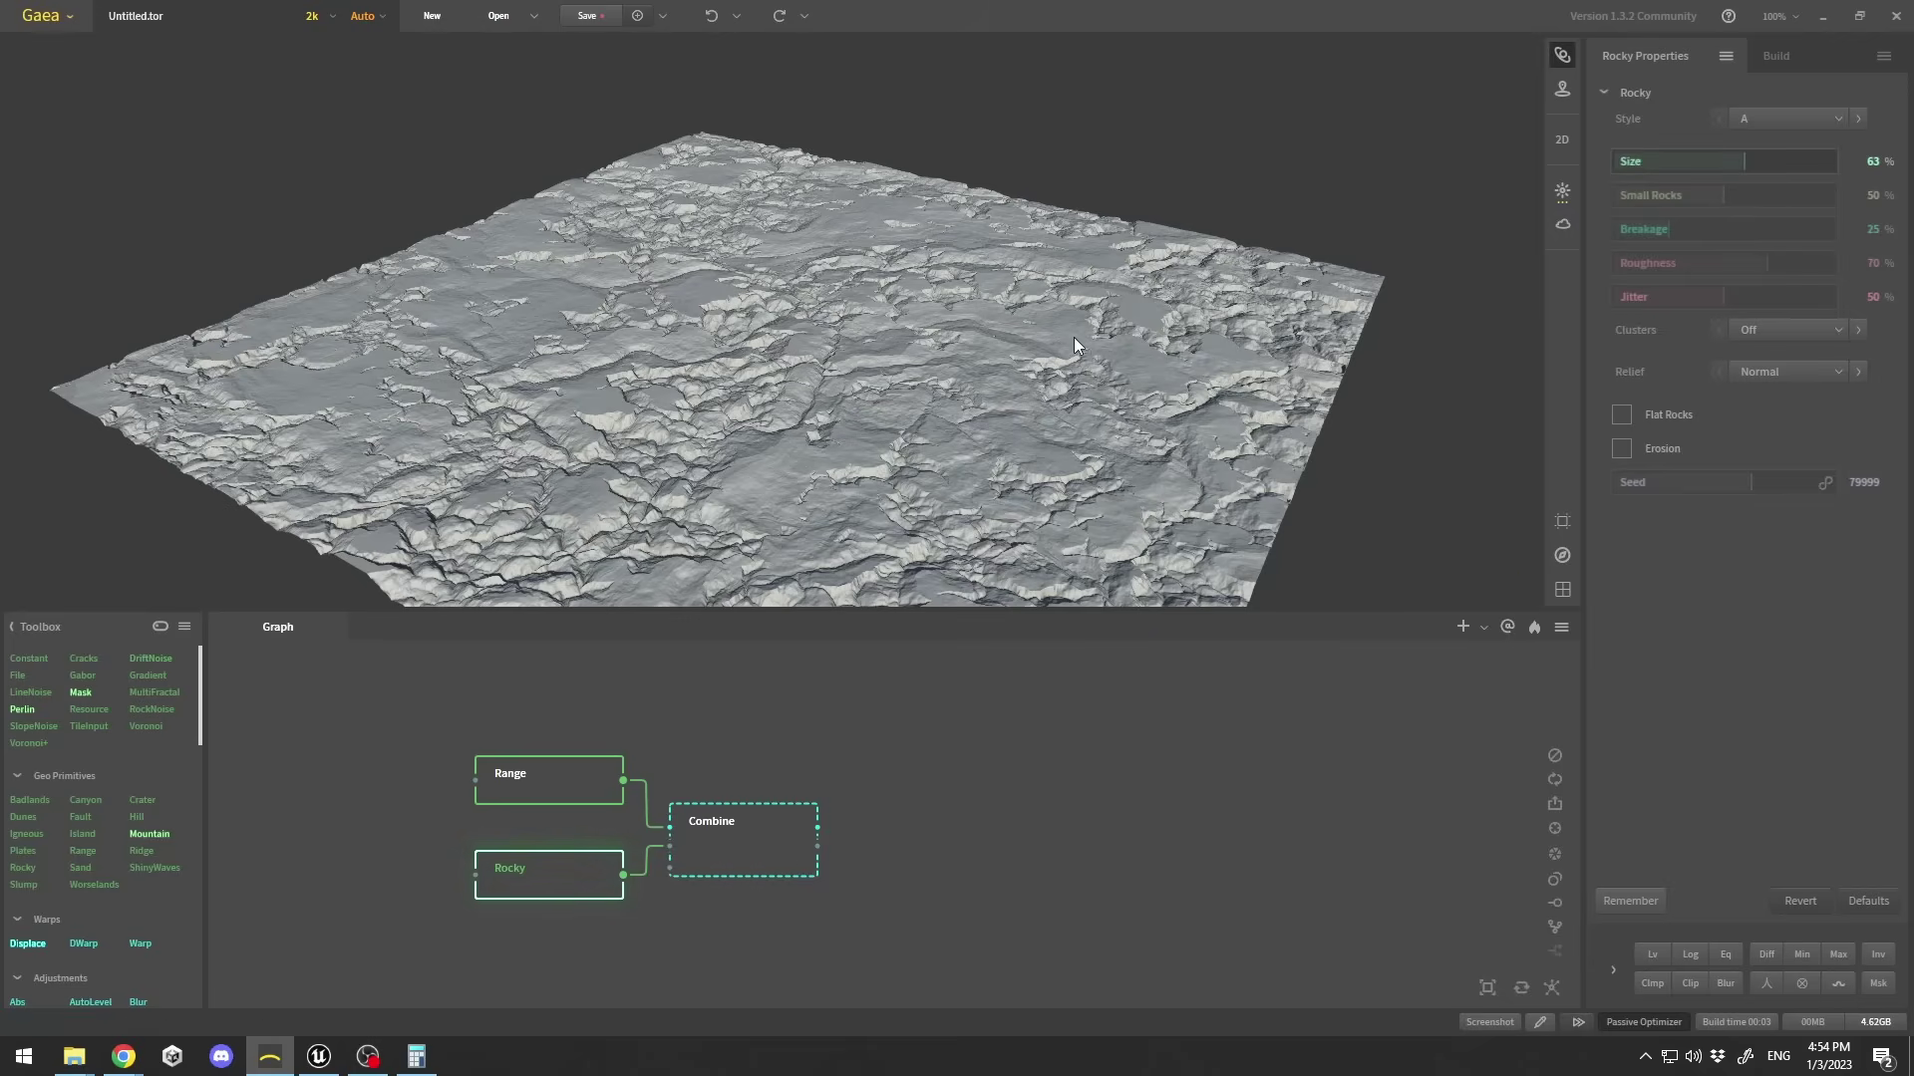
click(732, 840)
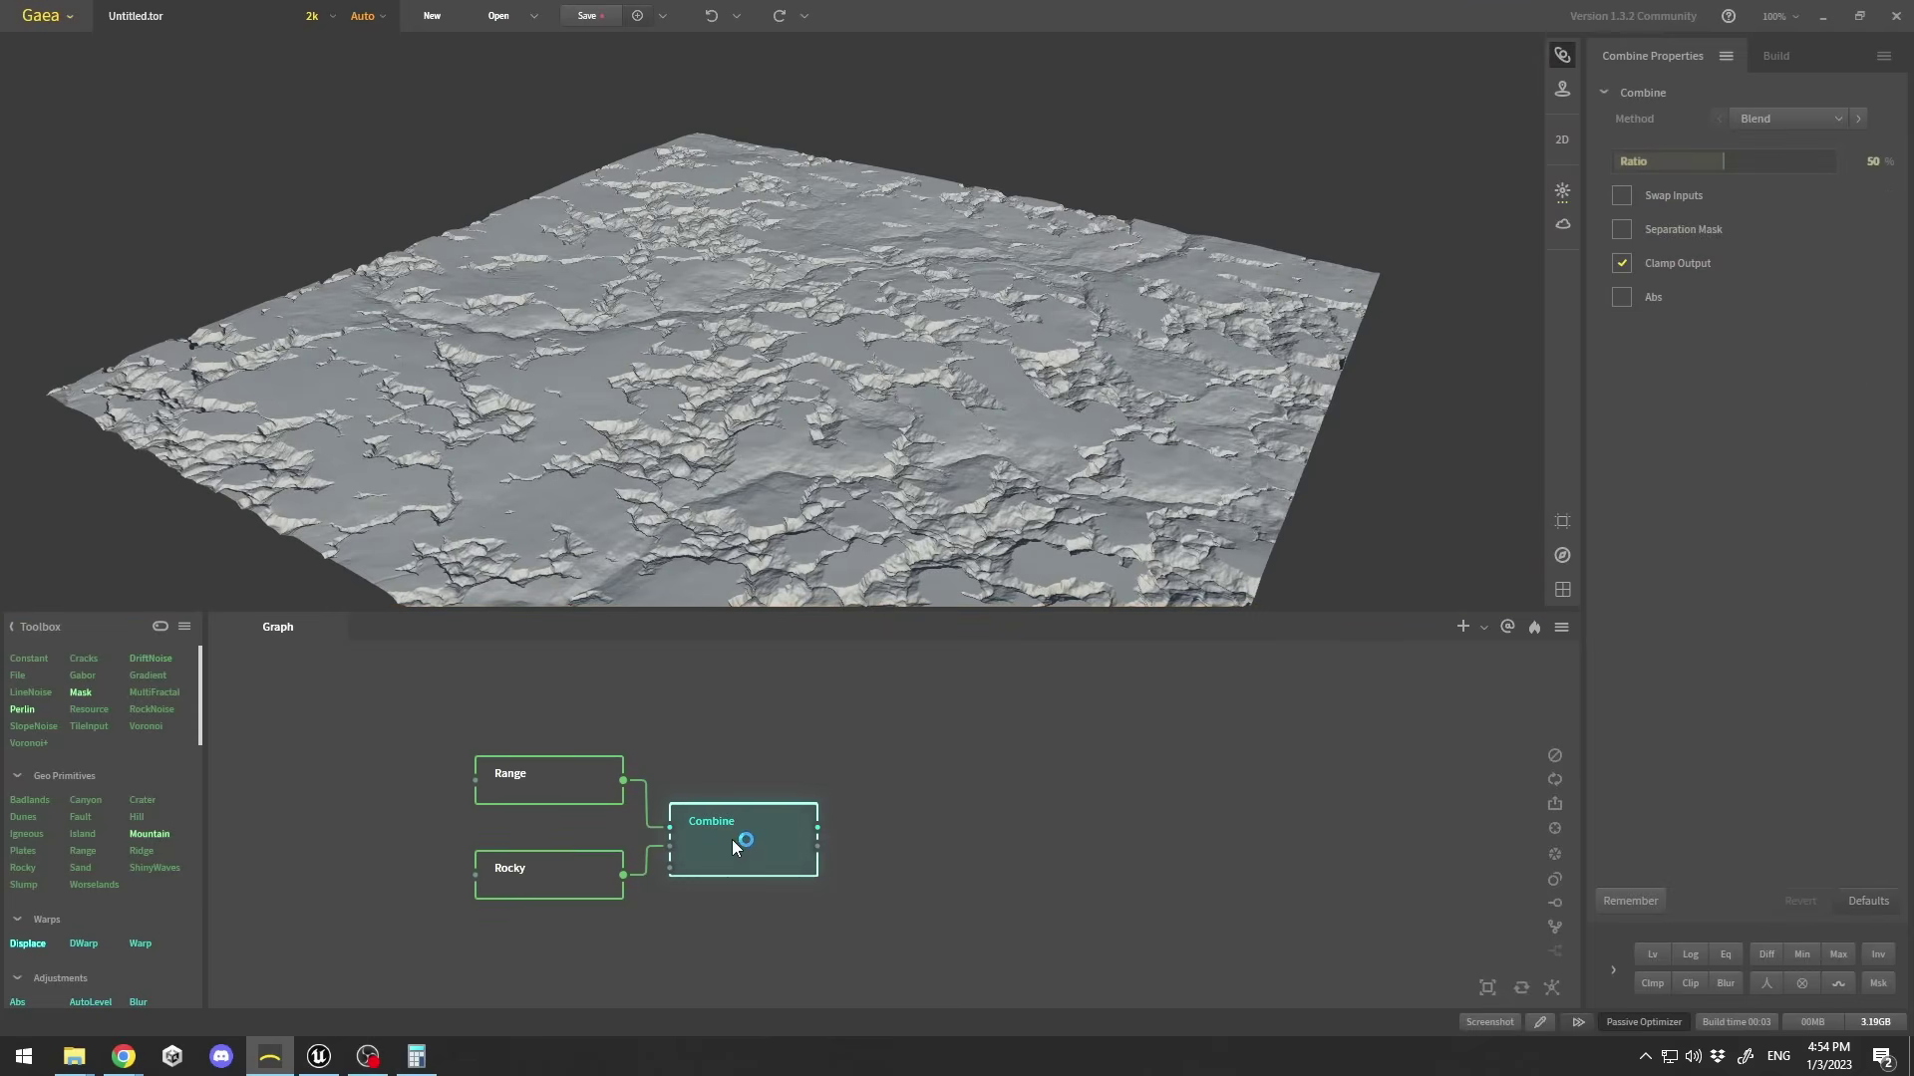
drag(986, 326, 795, 380)
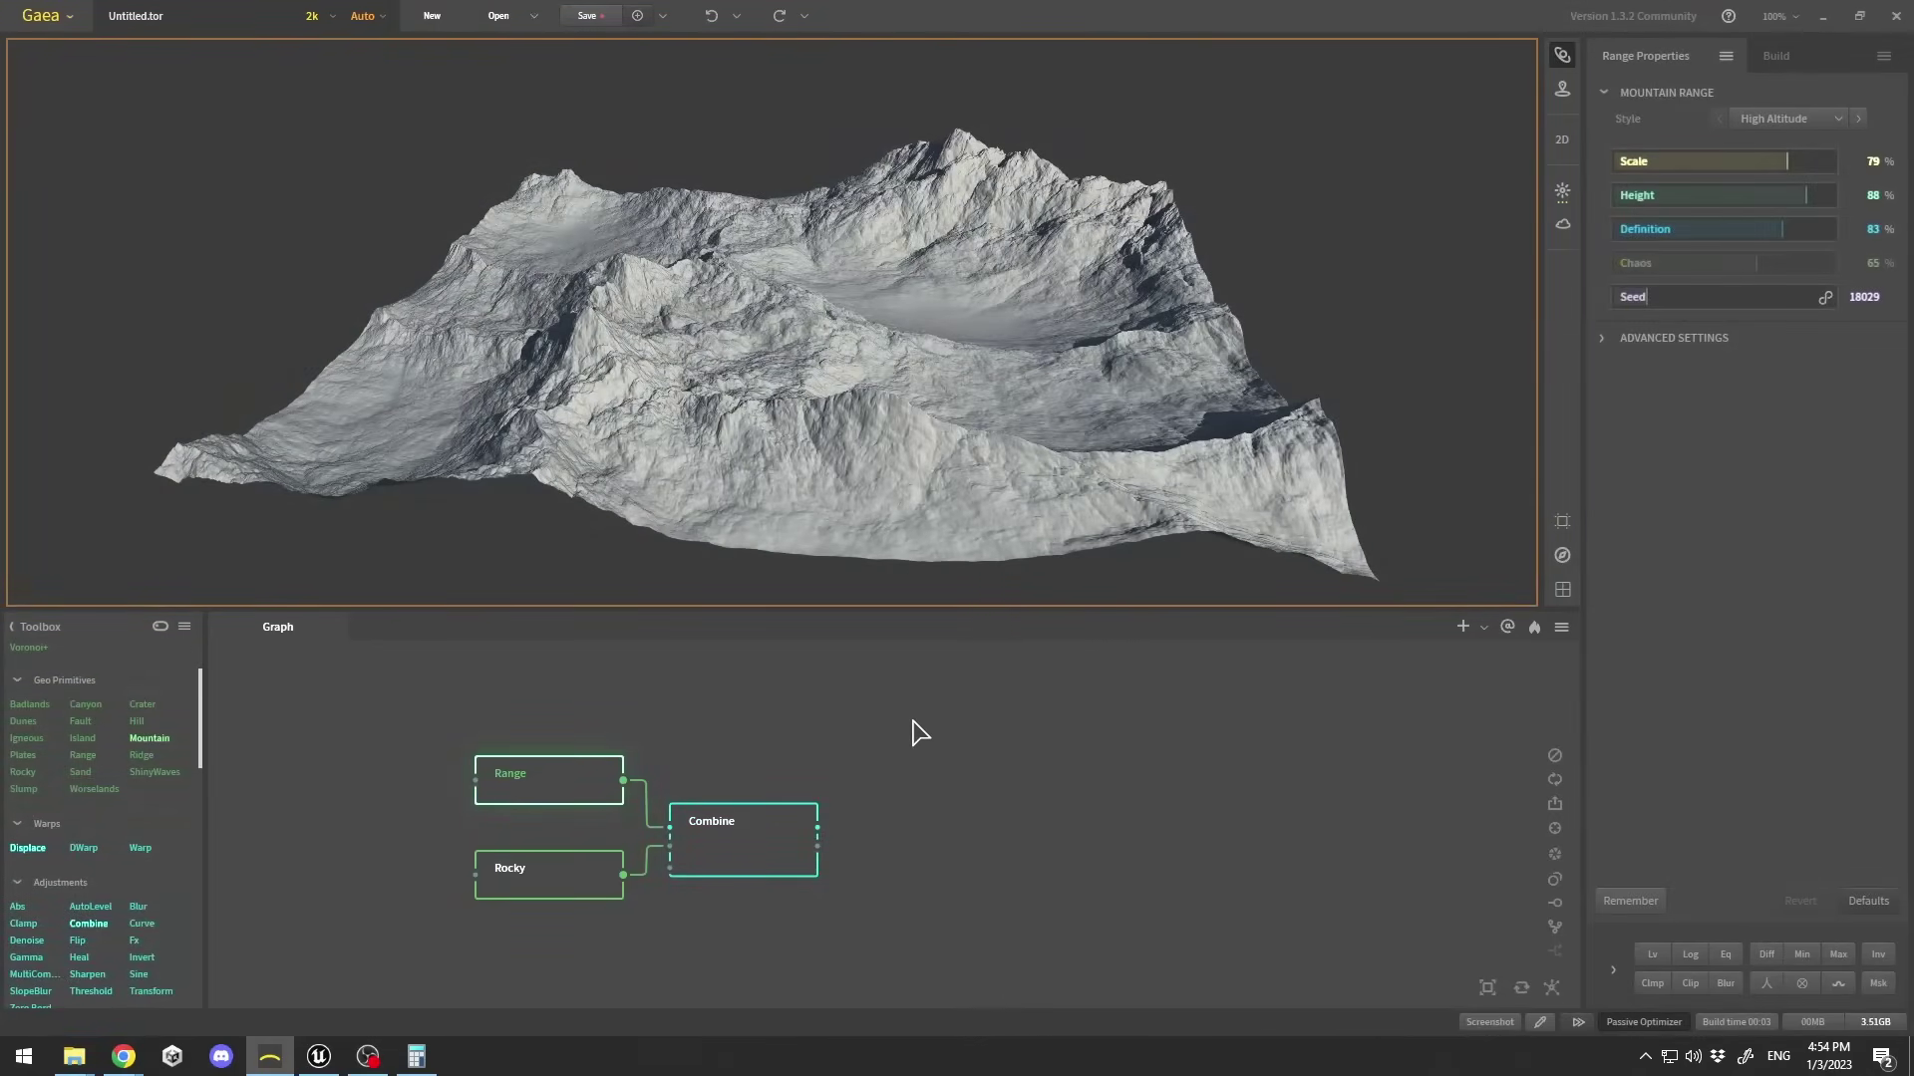
Add a FractalTerraces node beside the Combine node and feed the Combine output into it.
click(955, 817)
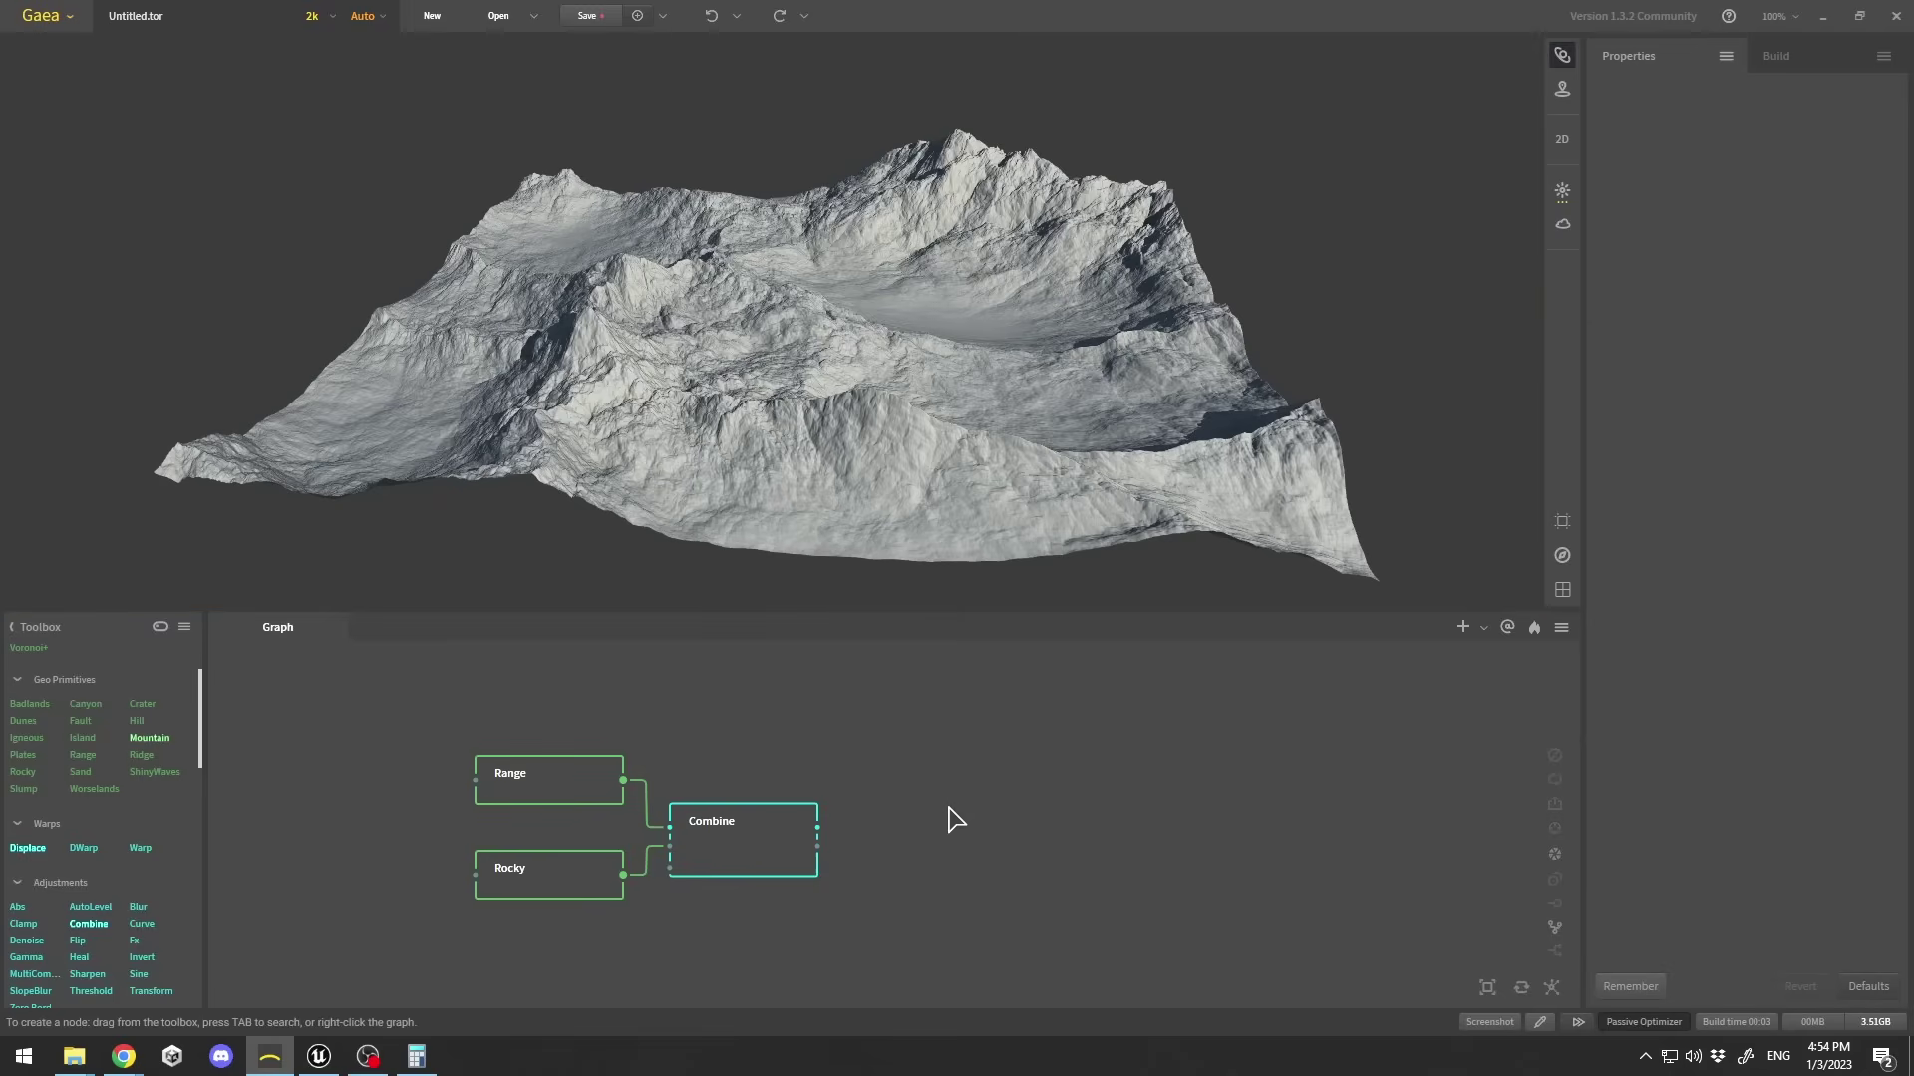
key(Tab)
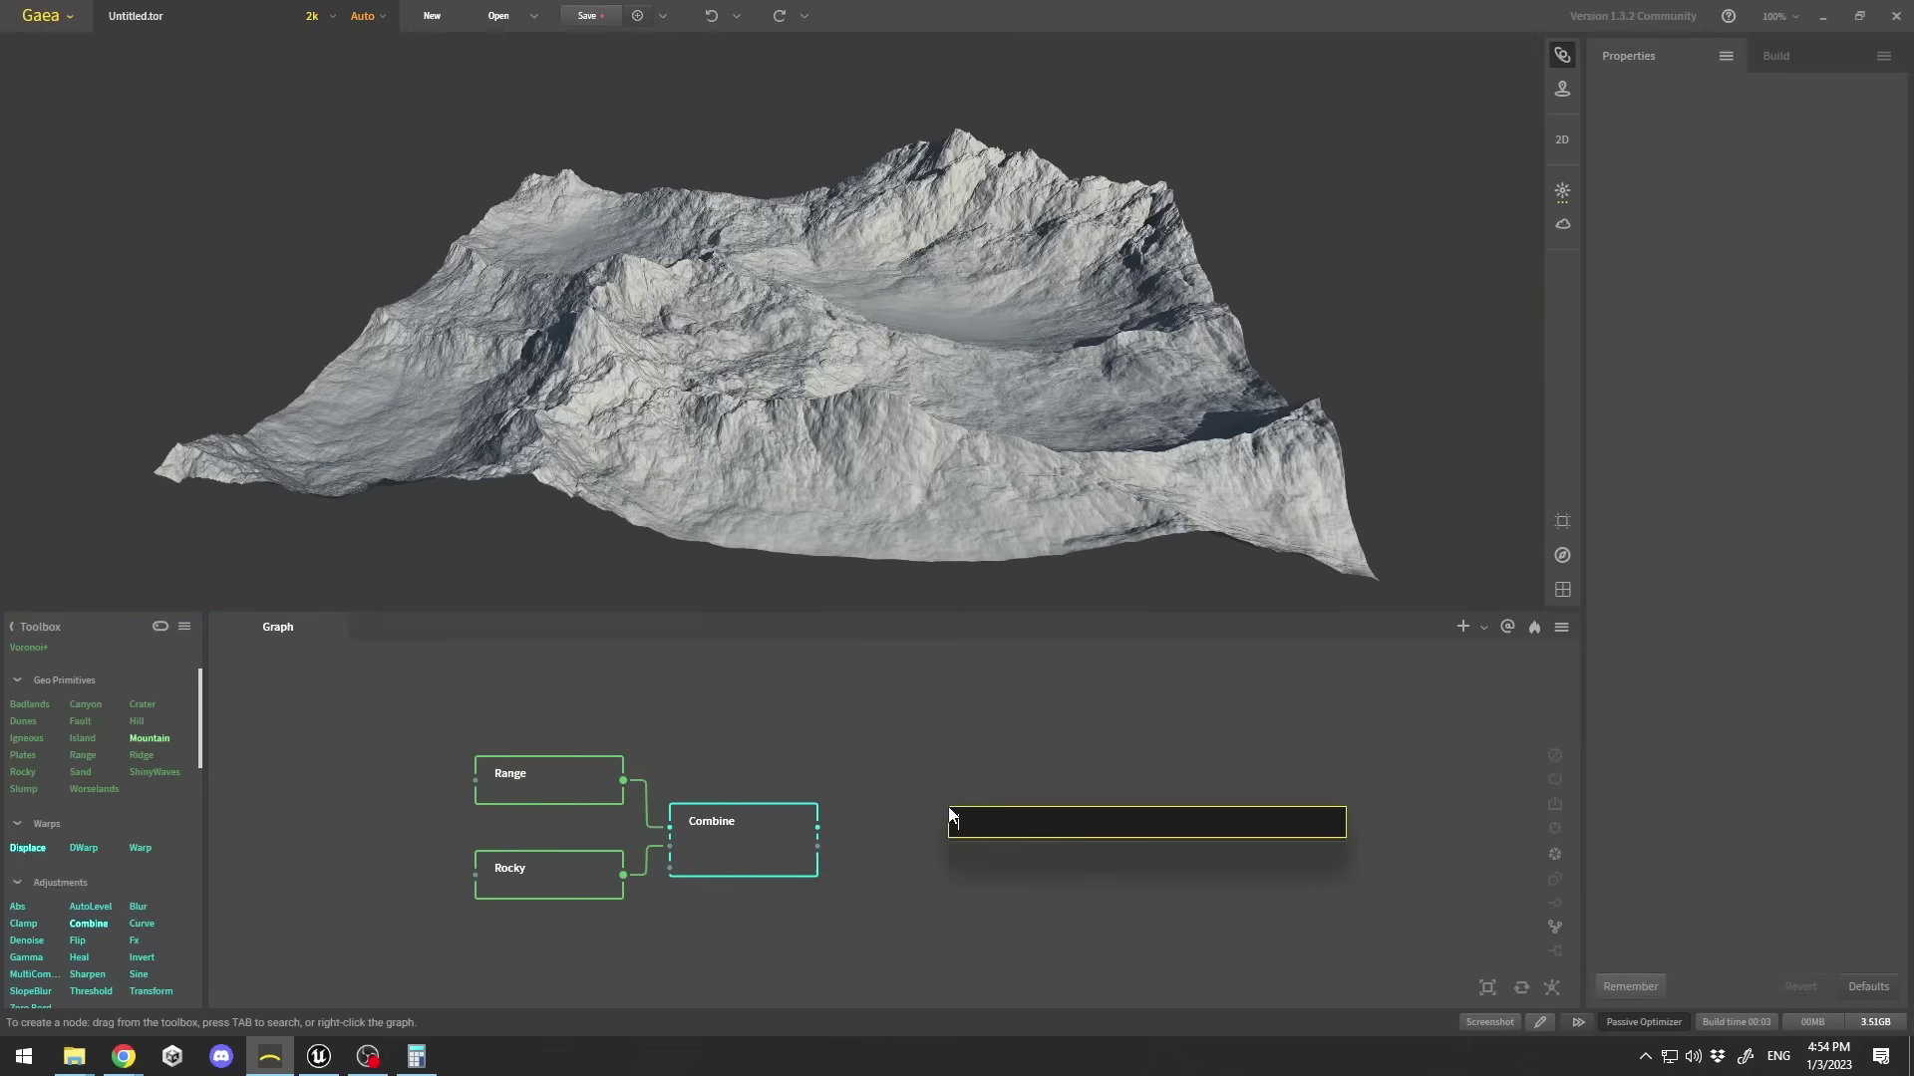
text(fractal)
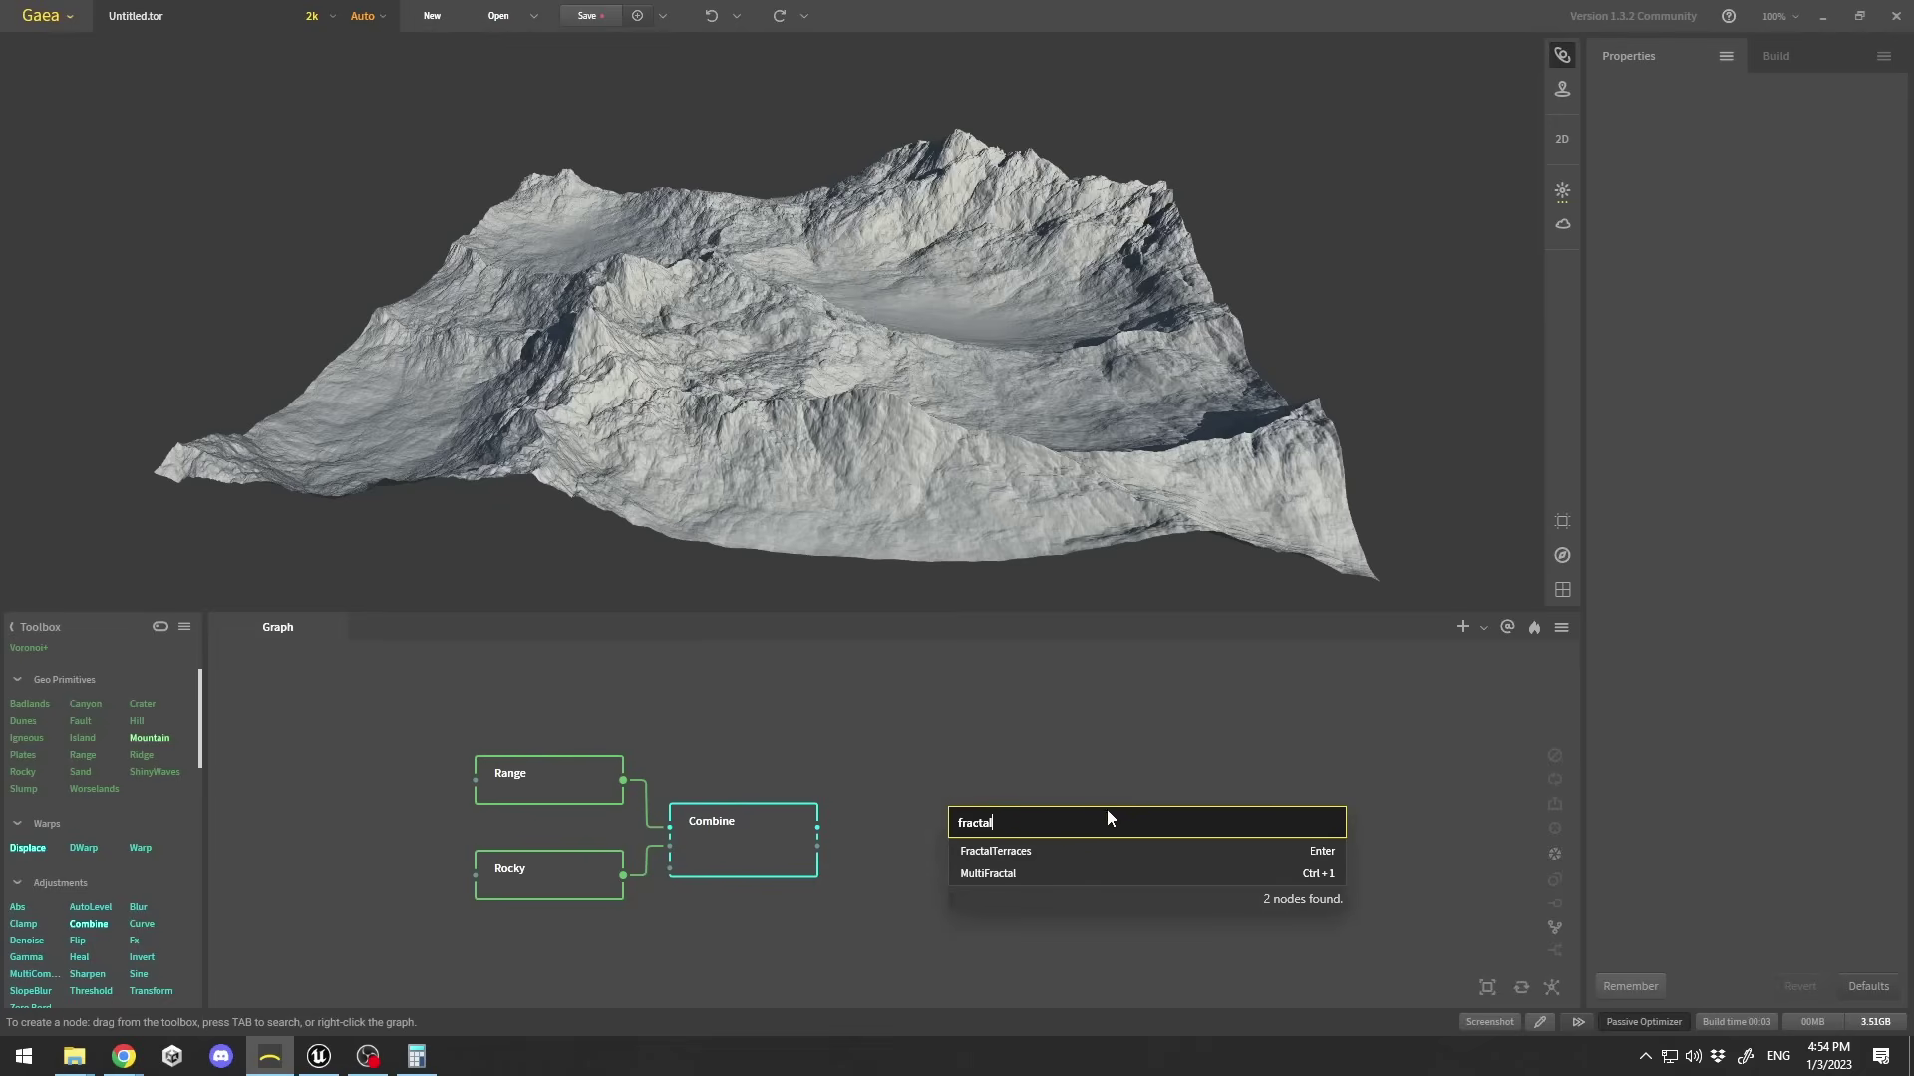
click(987, 853)
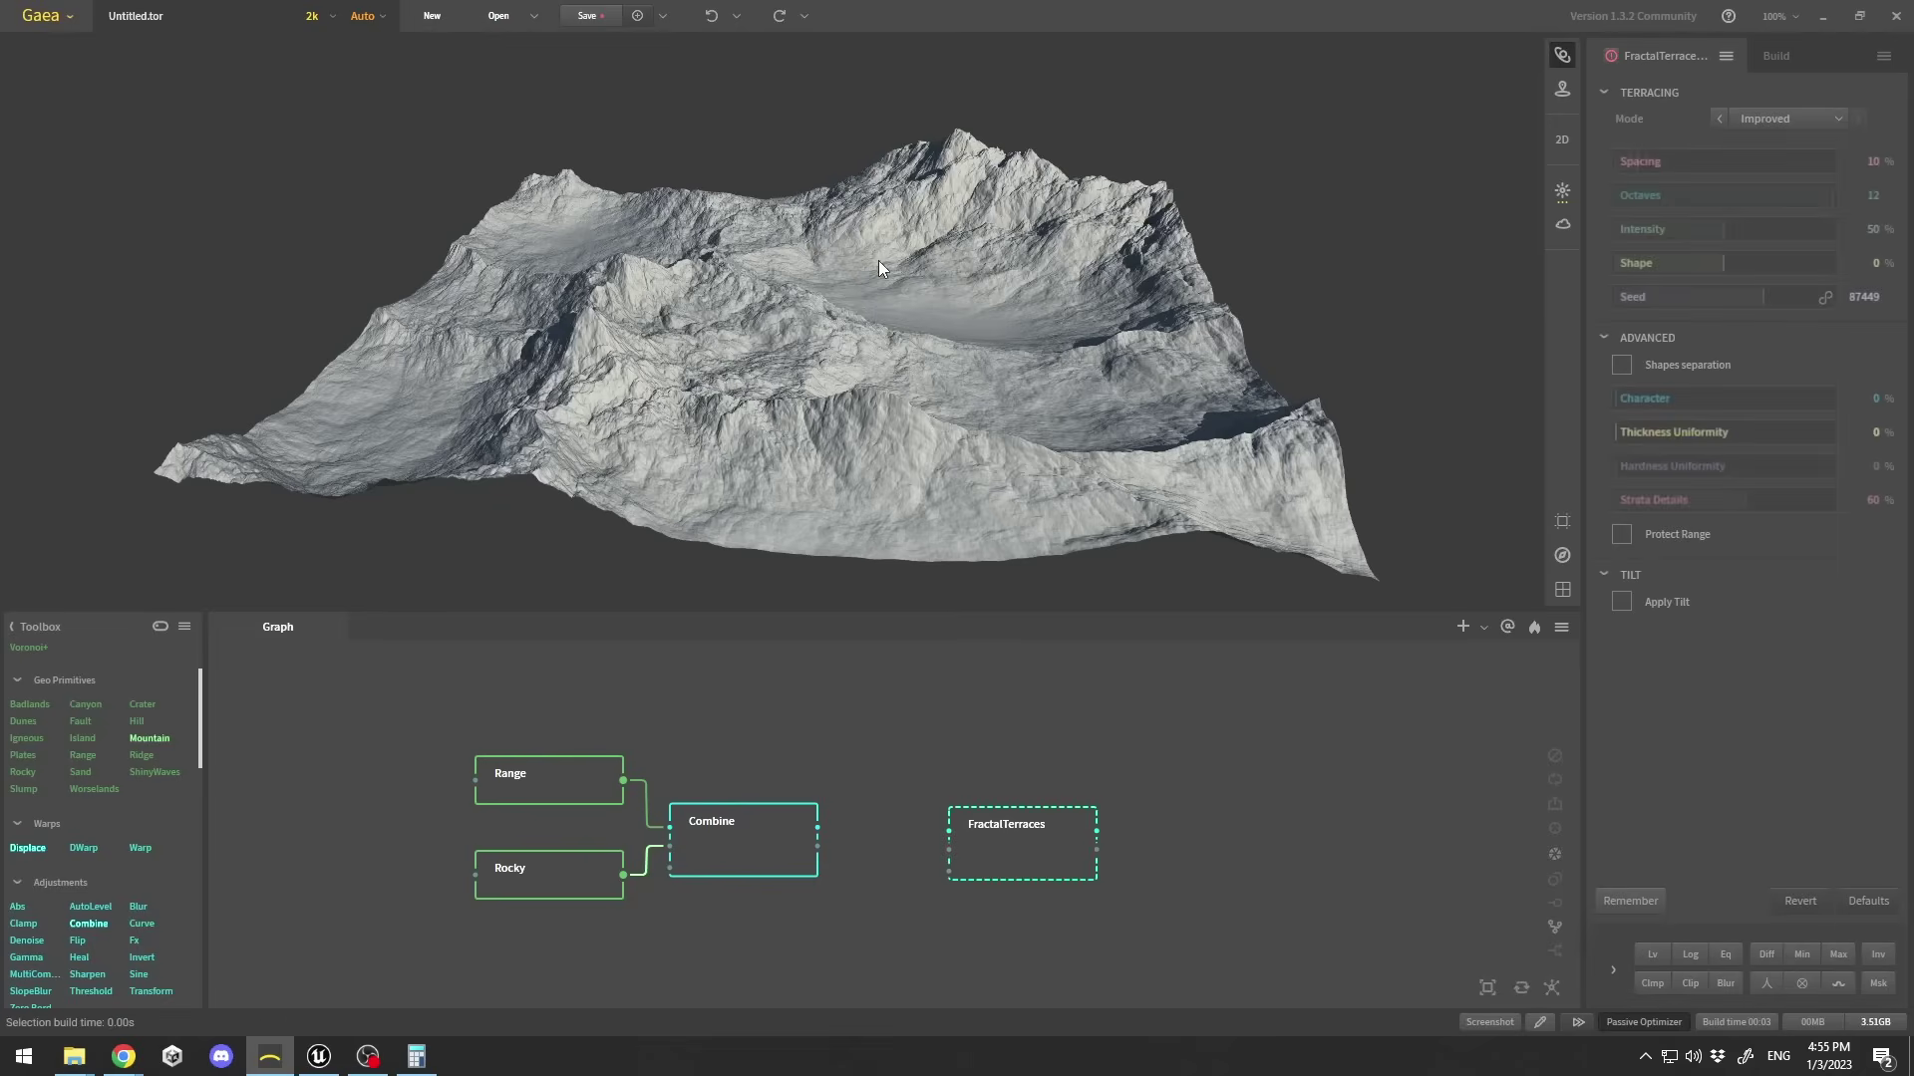
click(1024, 828)
drag(819, 828, 937, 828)
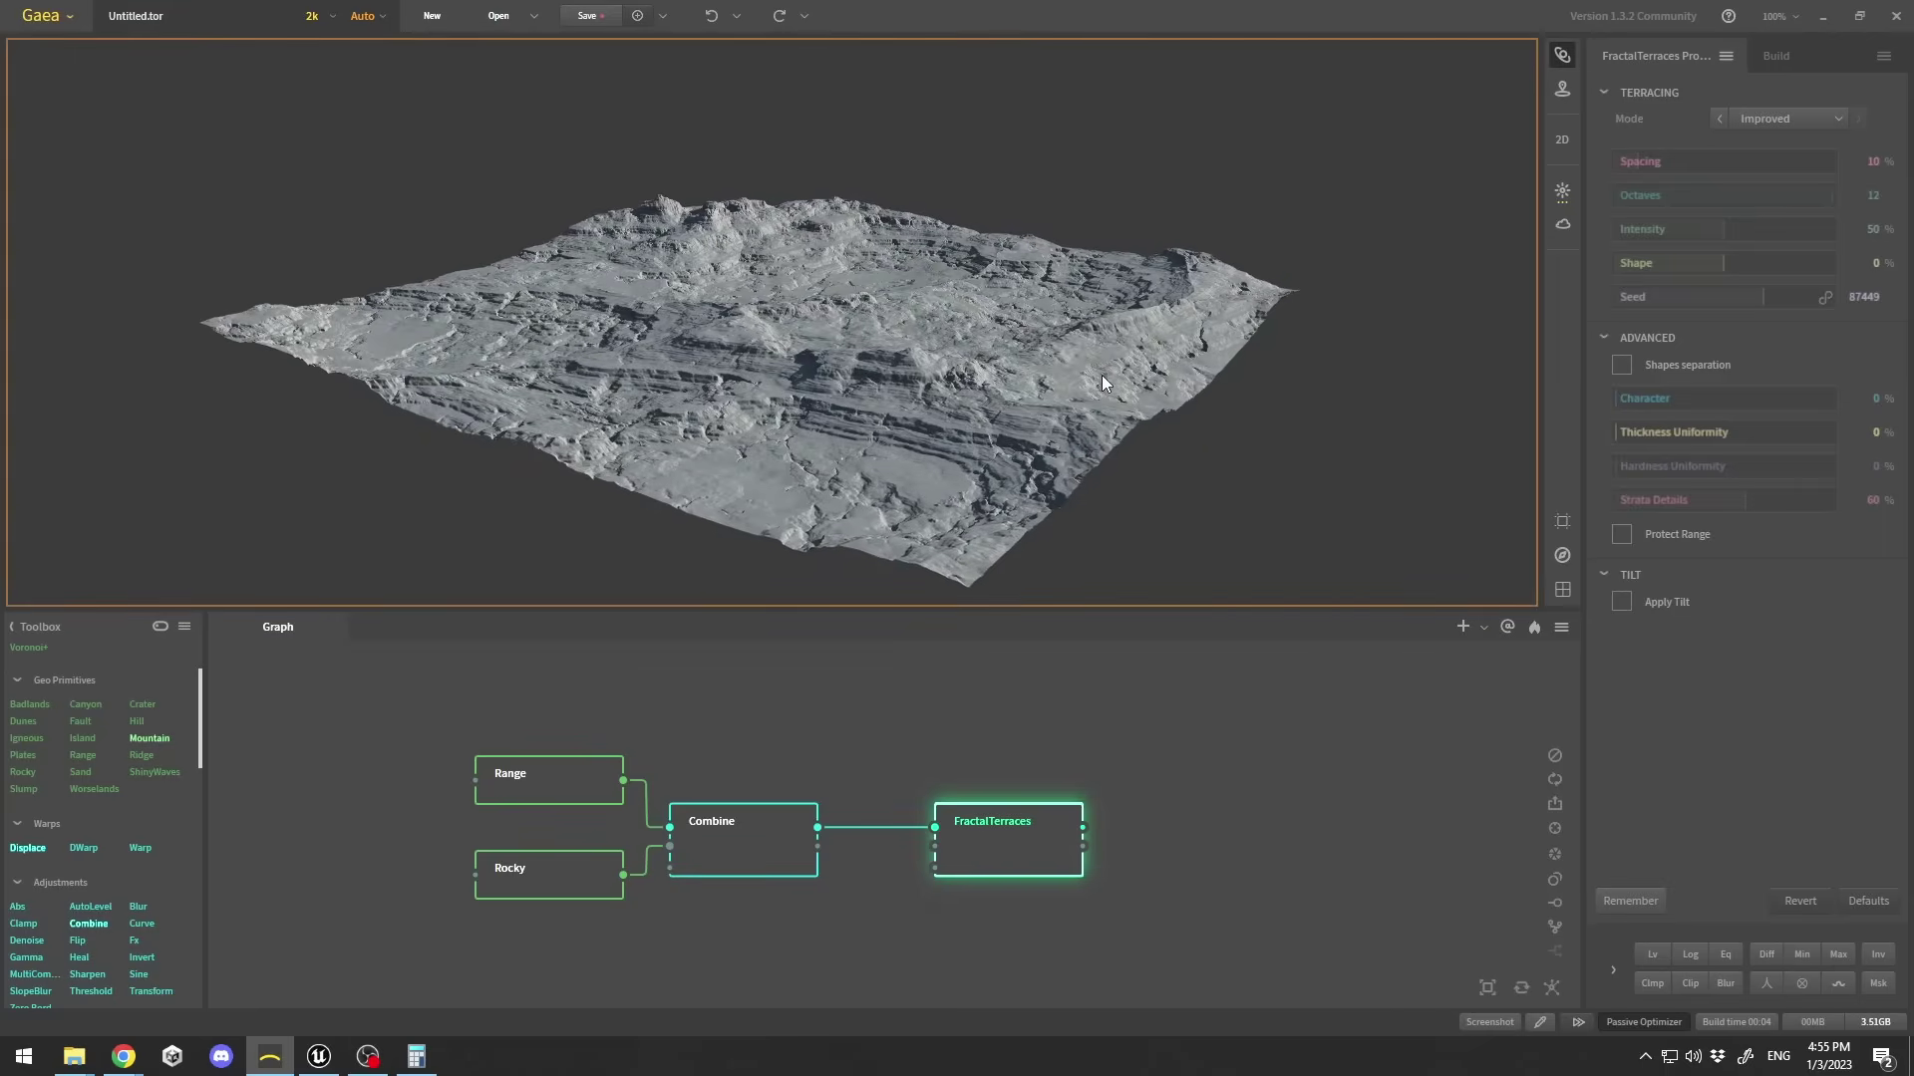
Set the FractalTerraces node's Spacing to 22% and Intensity to 62%, inspecting the terraced layers.
scroll(1102, 375, up, 5)
drag(484, 443, 643, 466)
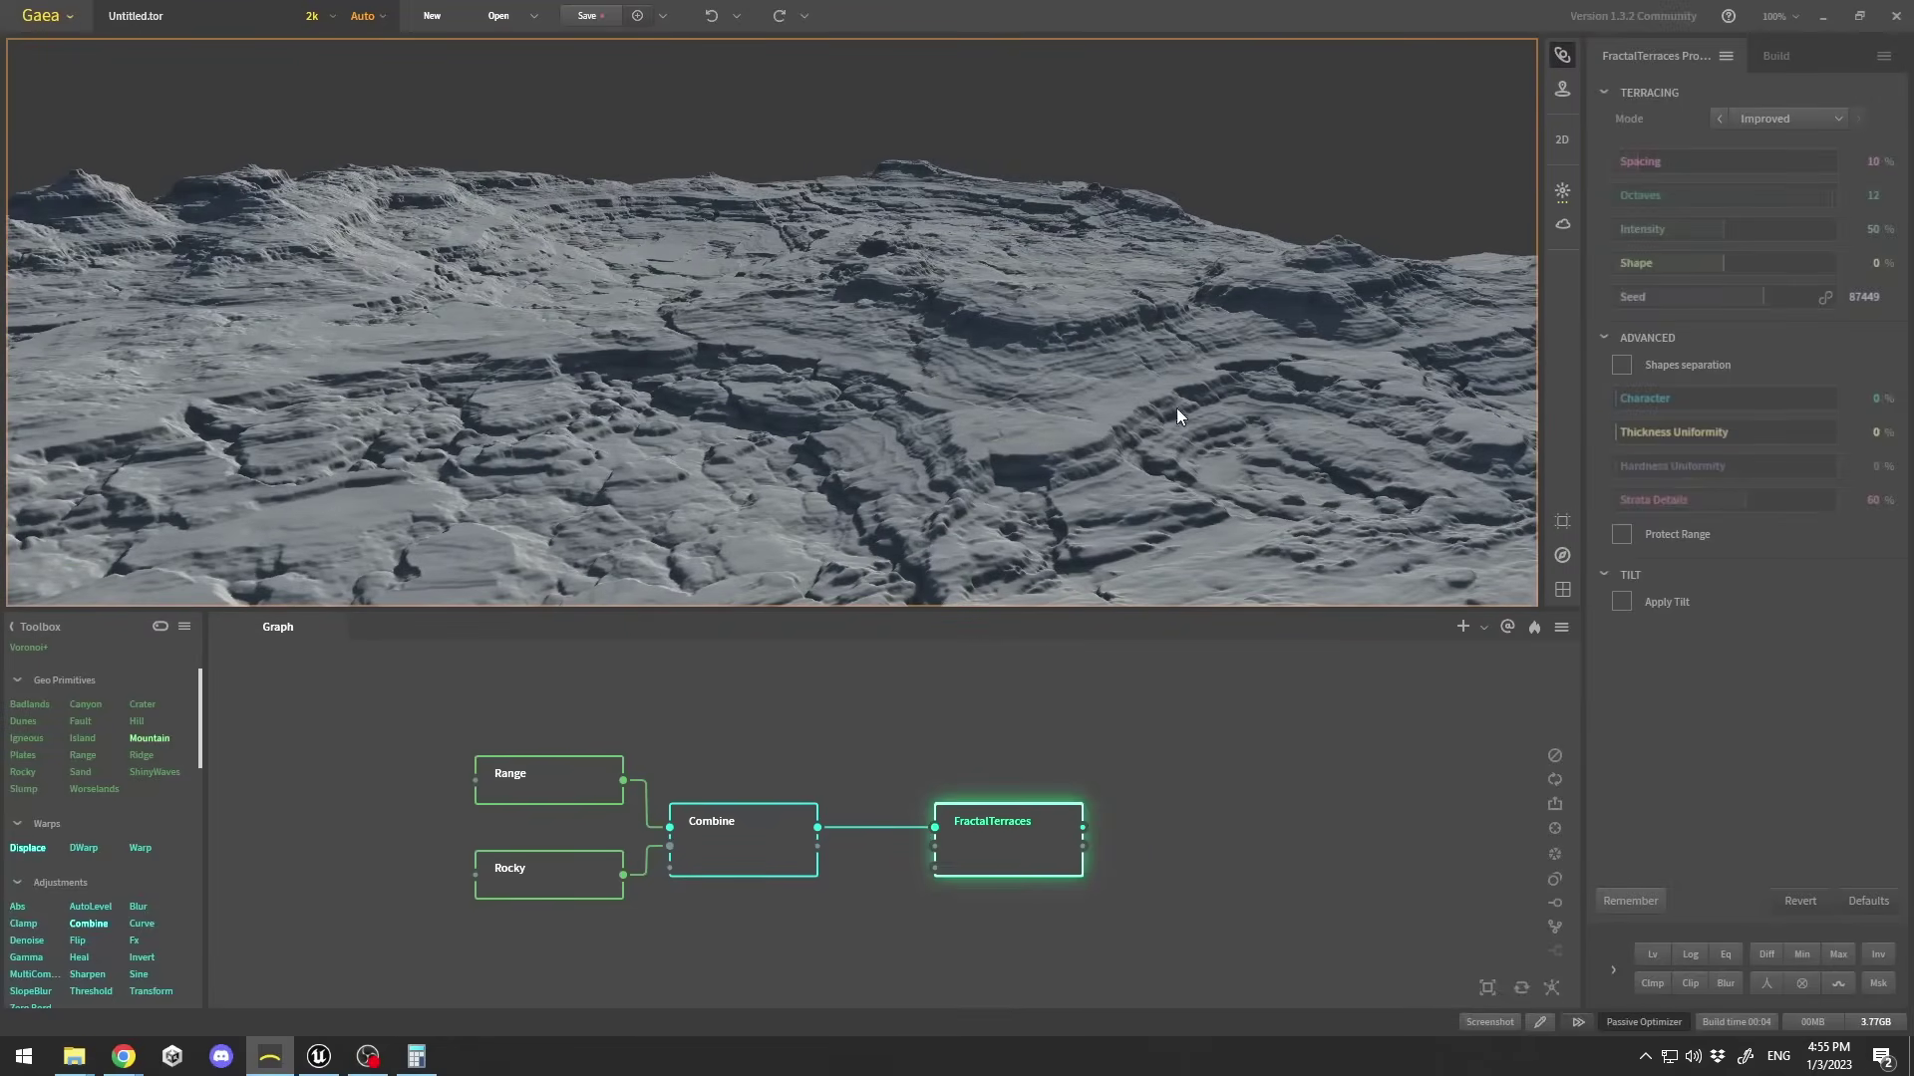
scroll(1146, 445, down, 5)
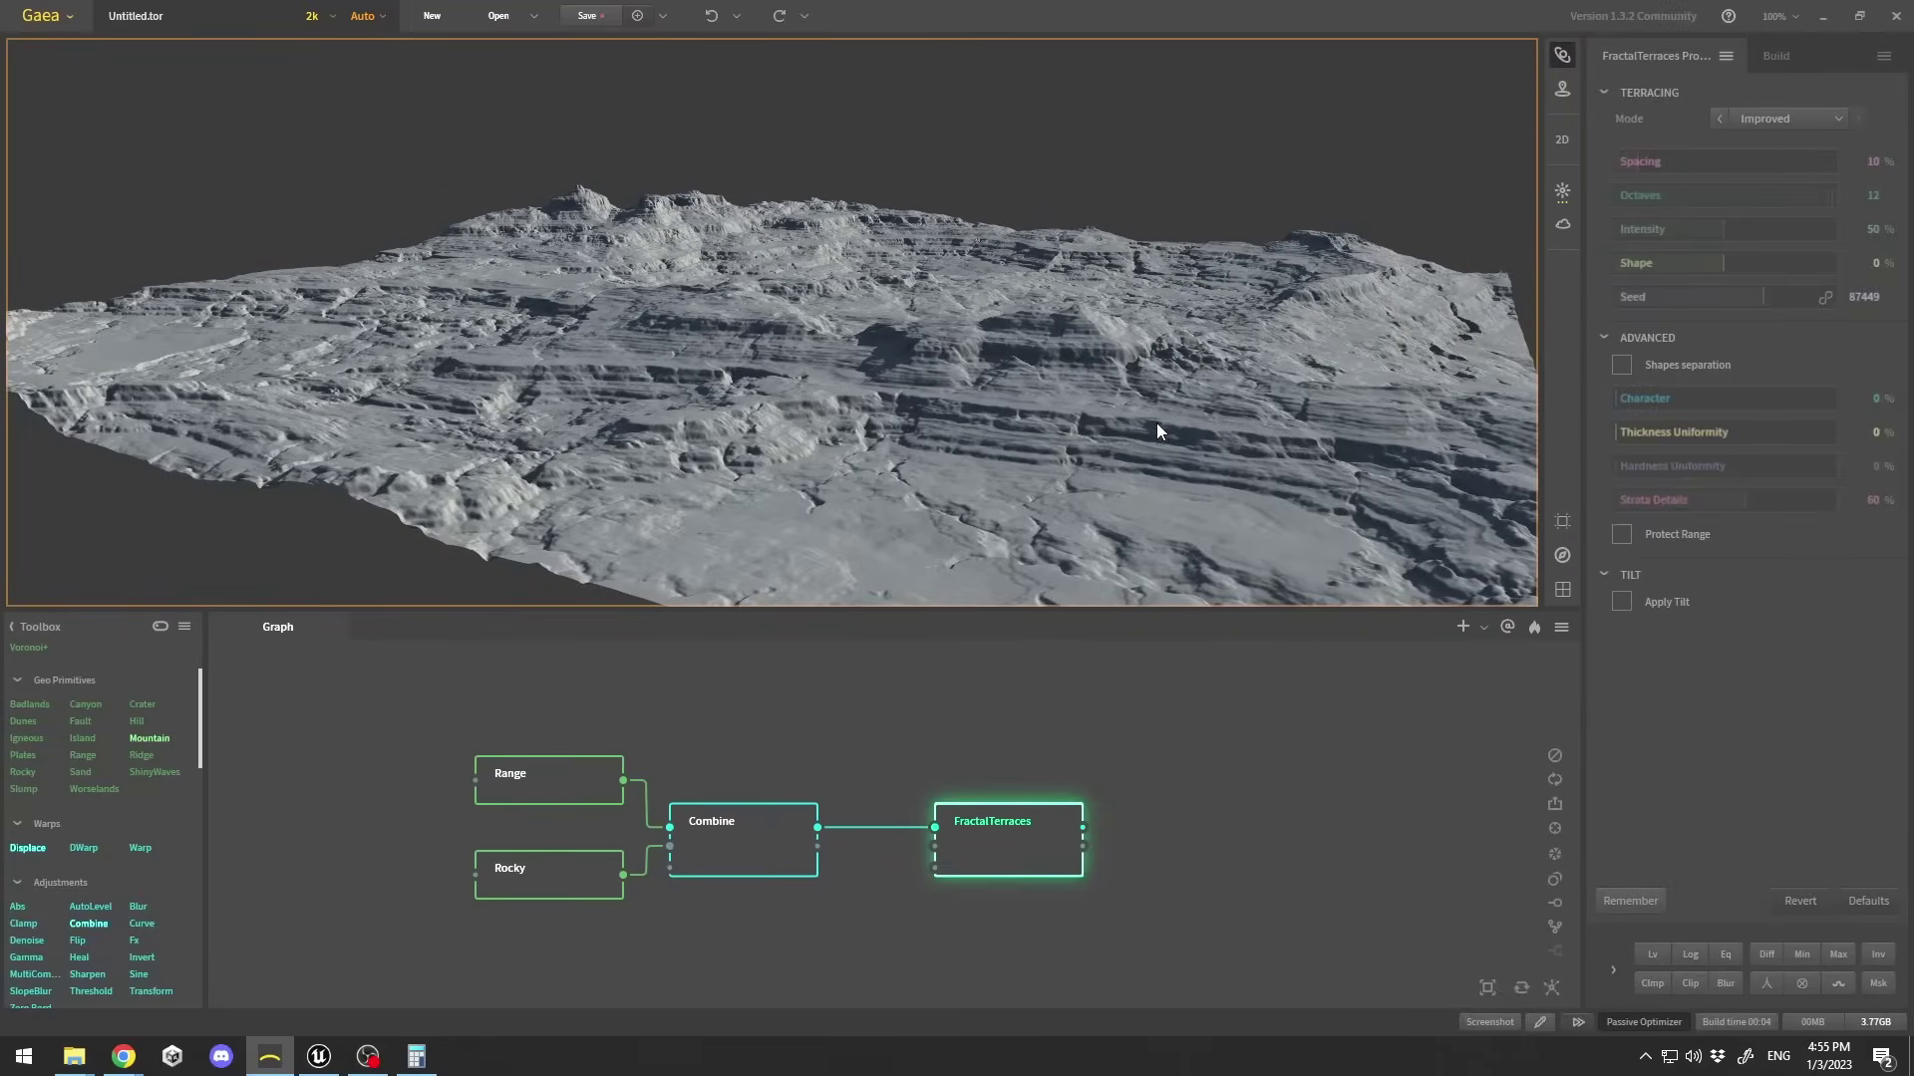
scroll(1073, 363, up, 5)
scroll(1056, 419, down, 2)
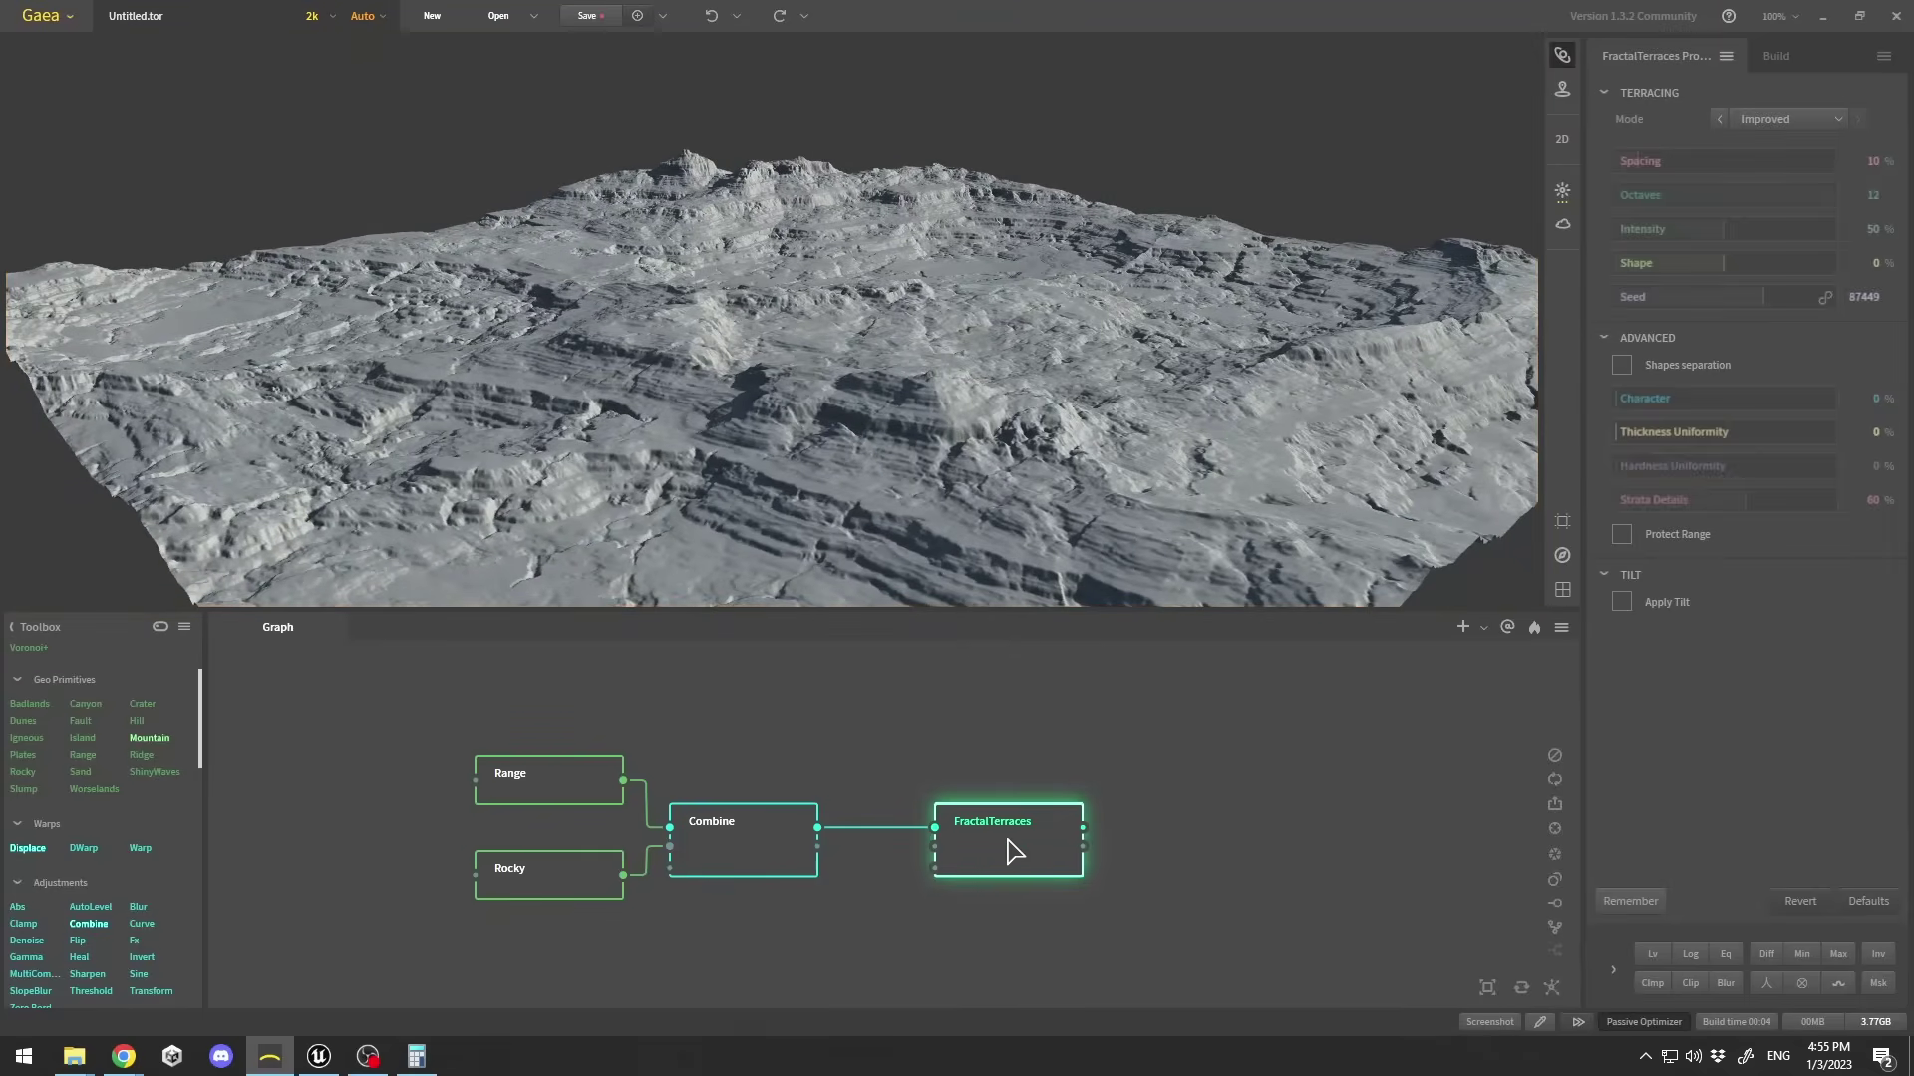
click(1679, 158)
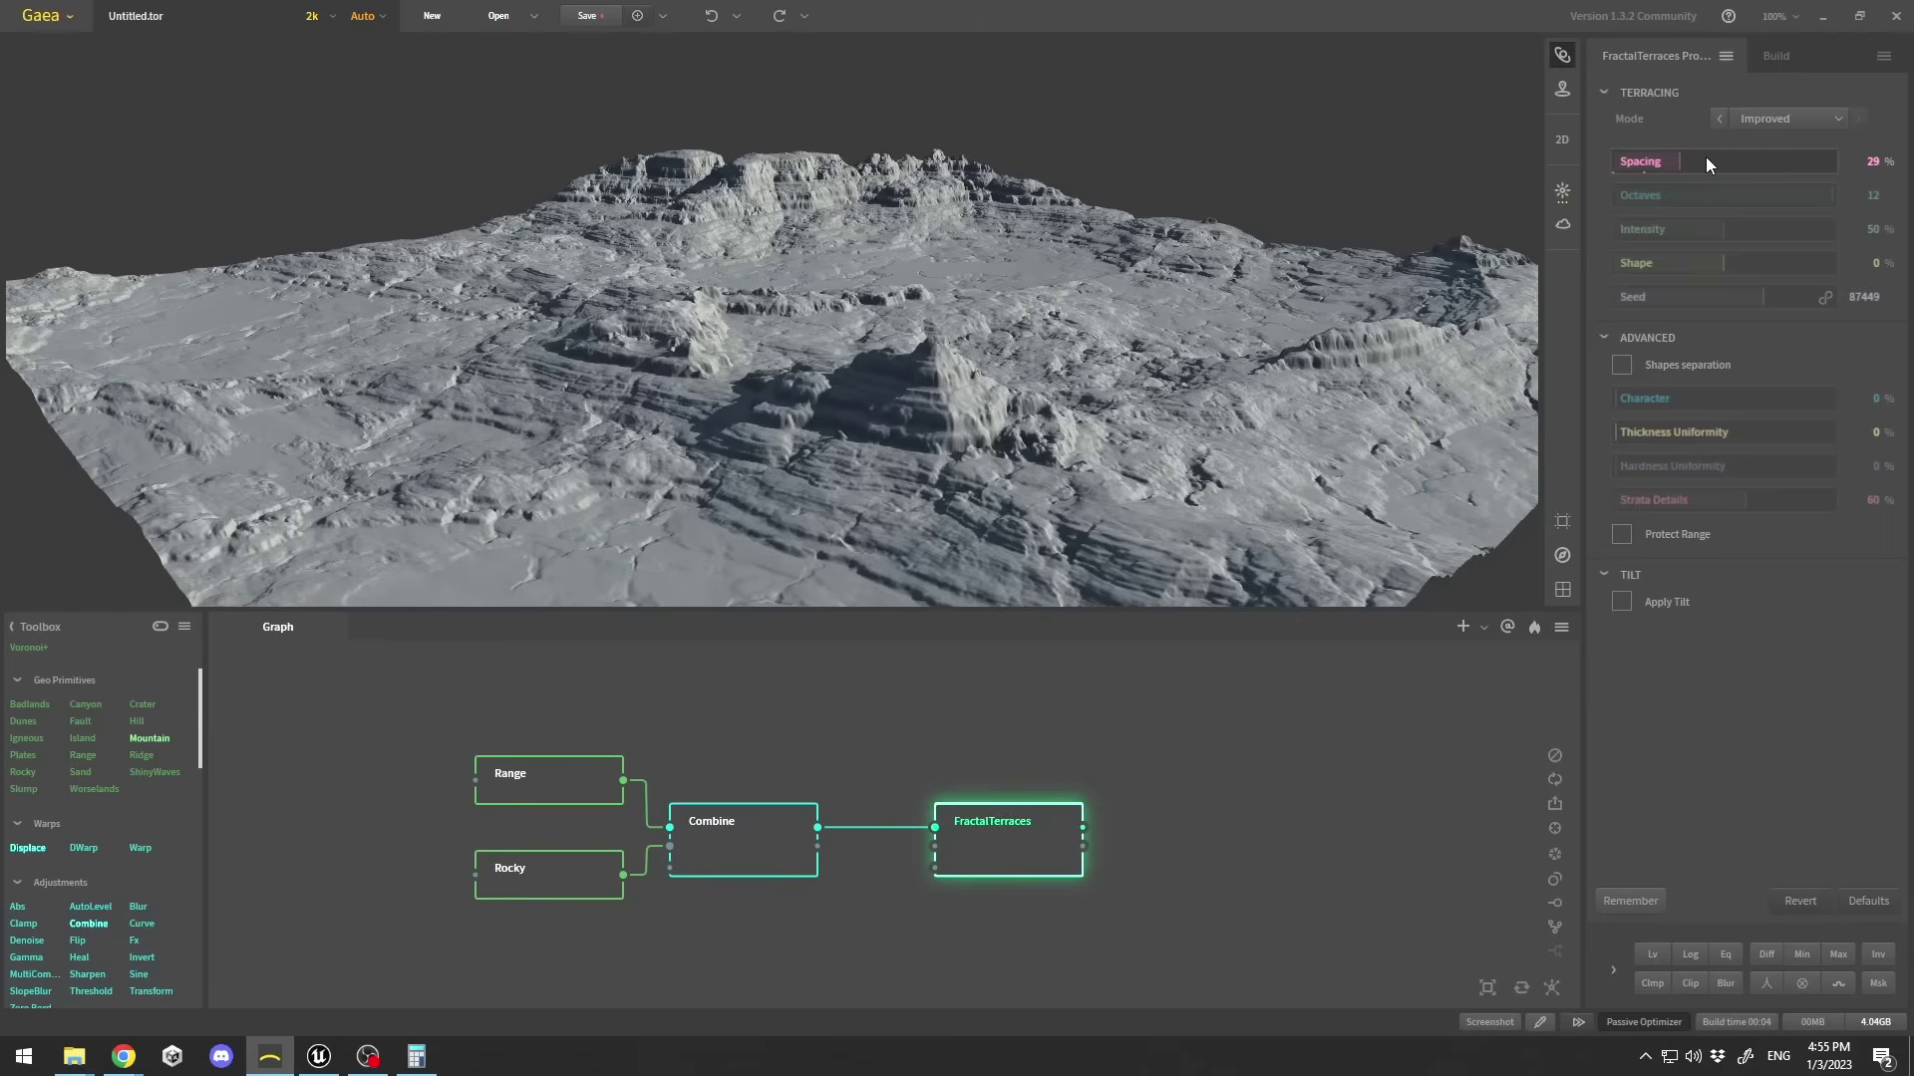
scroll(1052, 311, up, 5)
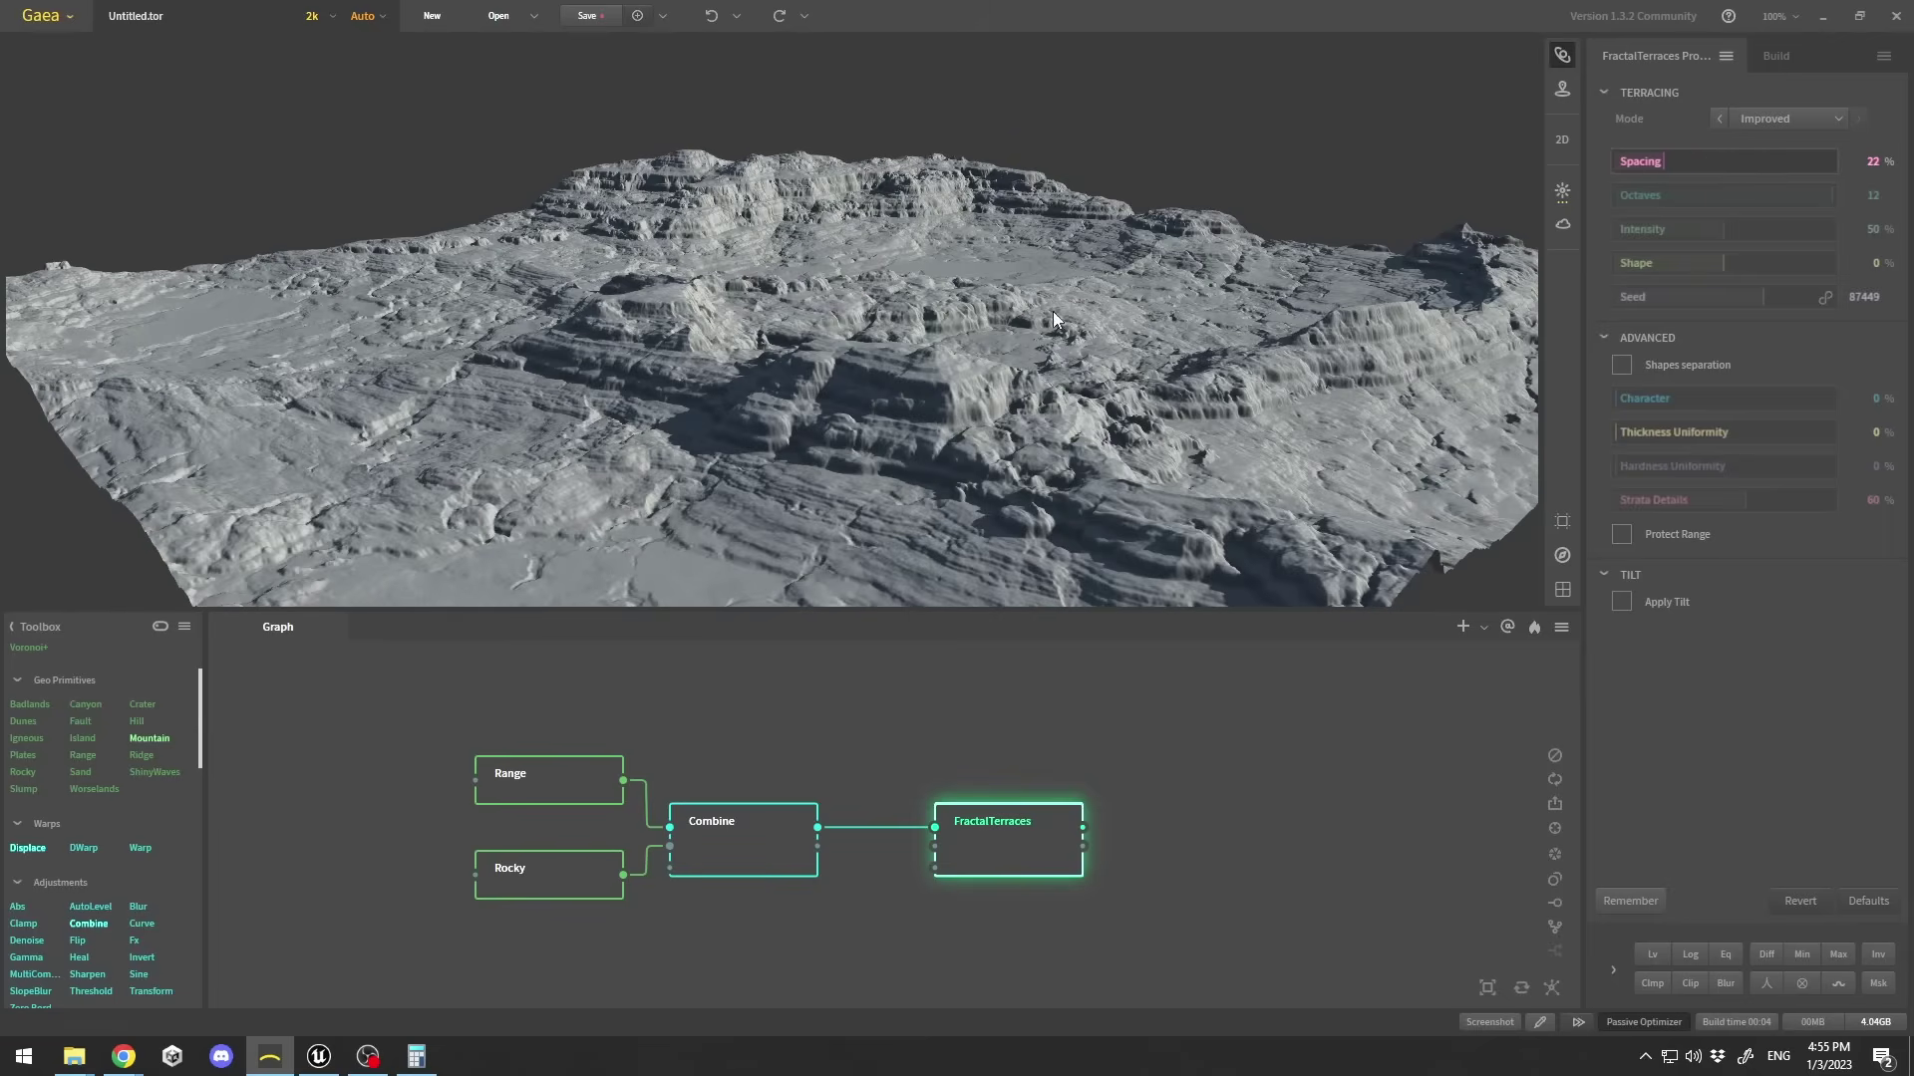
drag(1104, 311, 1072, 266)
drag(1722, 229, 1735, 228)
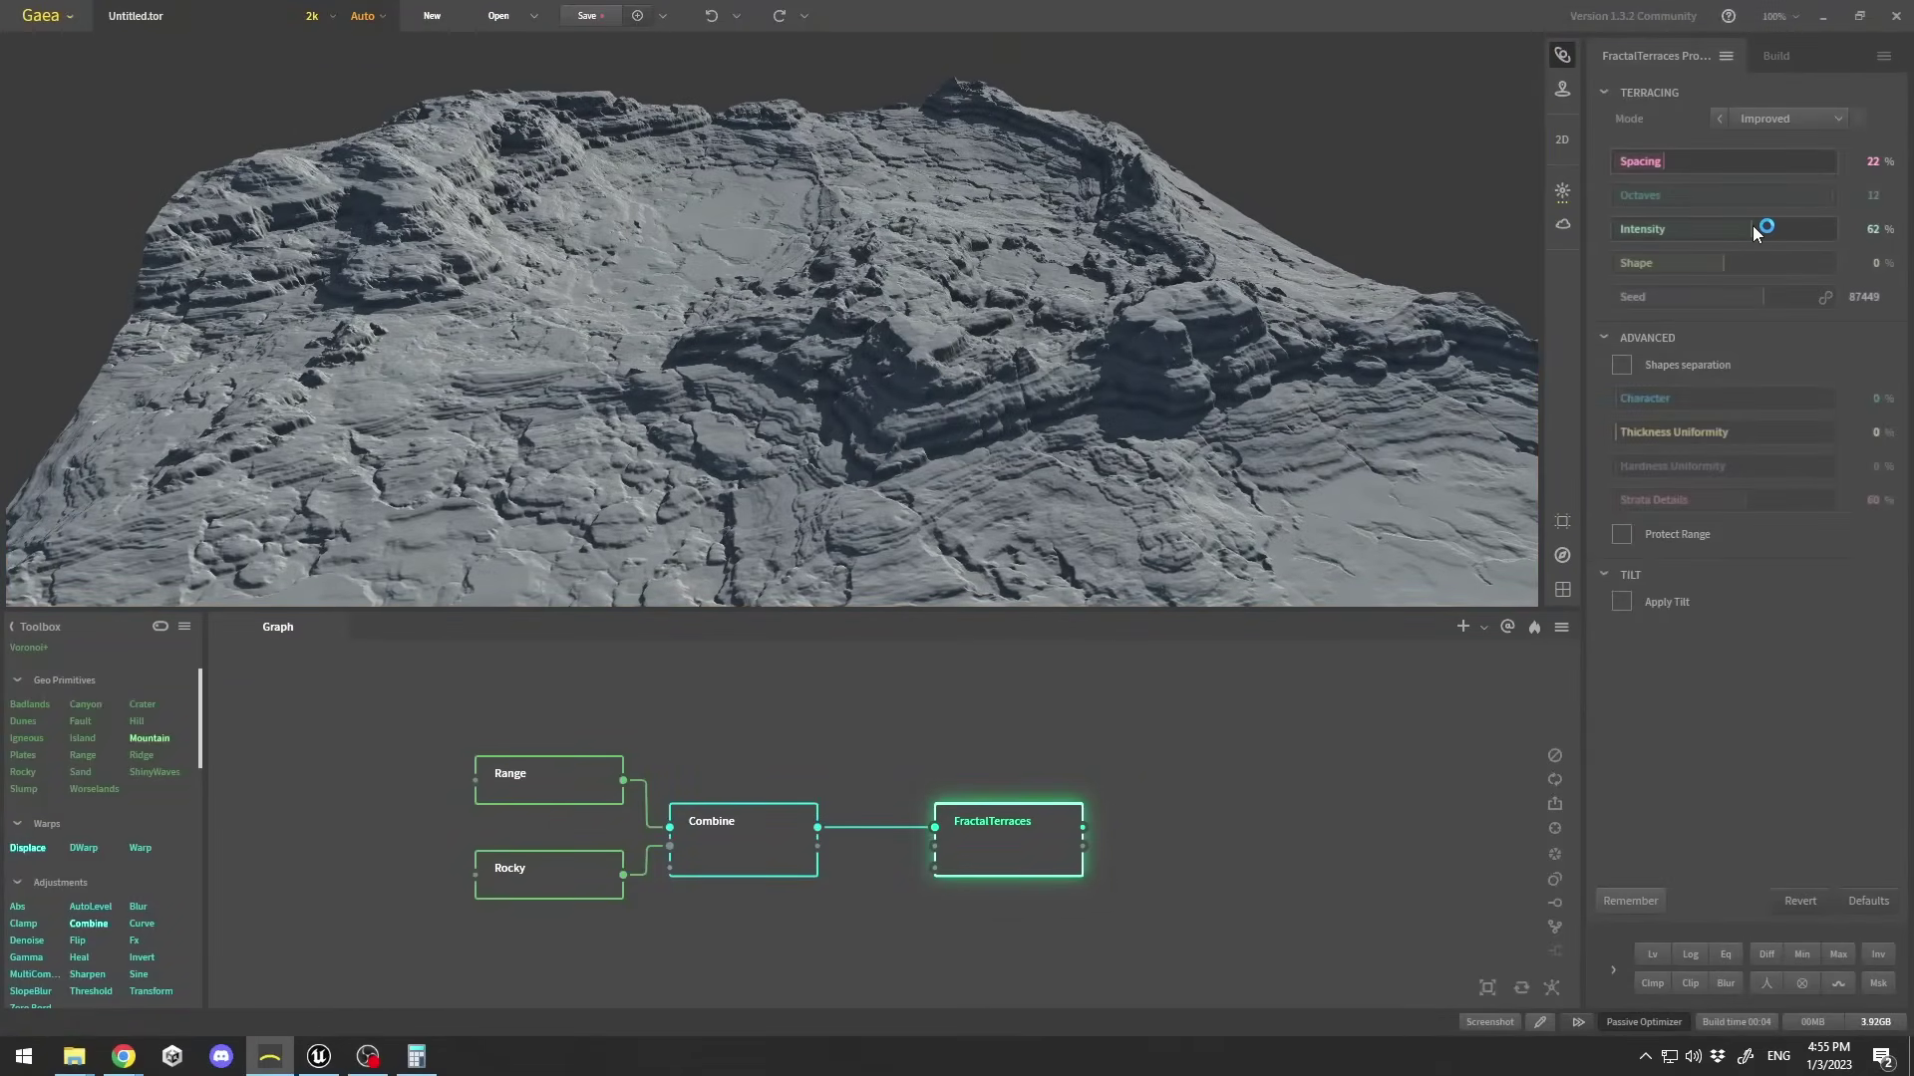
mouse_move(1018, 309)
mouse_down()
mouse_move(965, 208)
mouse_move(951, 283)
mouse_move(1019, 283)
mouse_move(985, 293)
mouse_up()
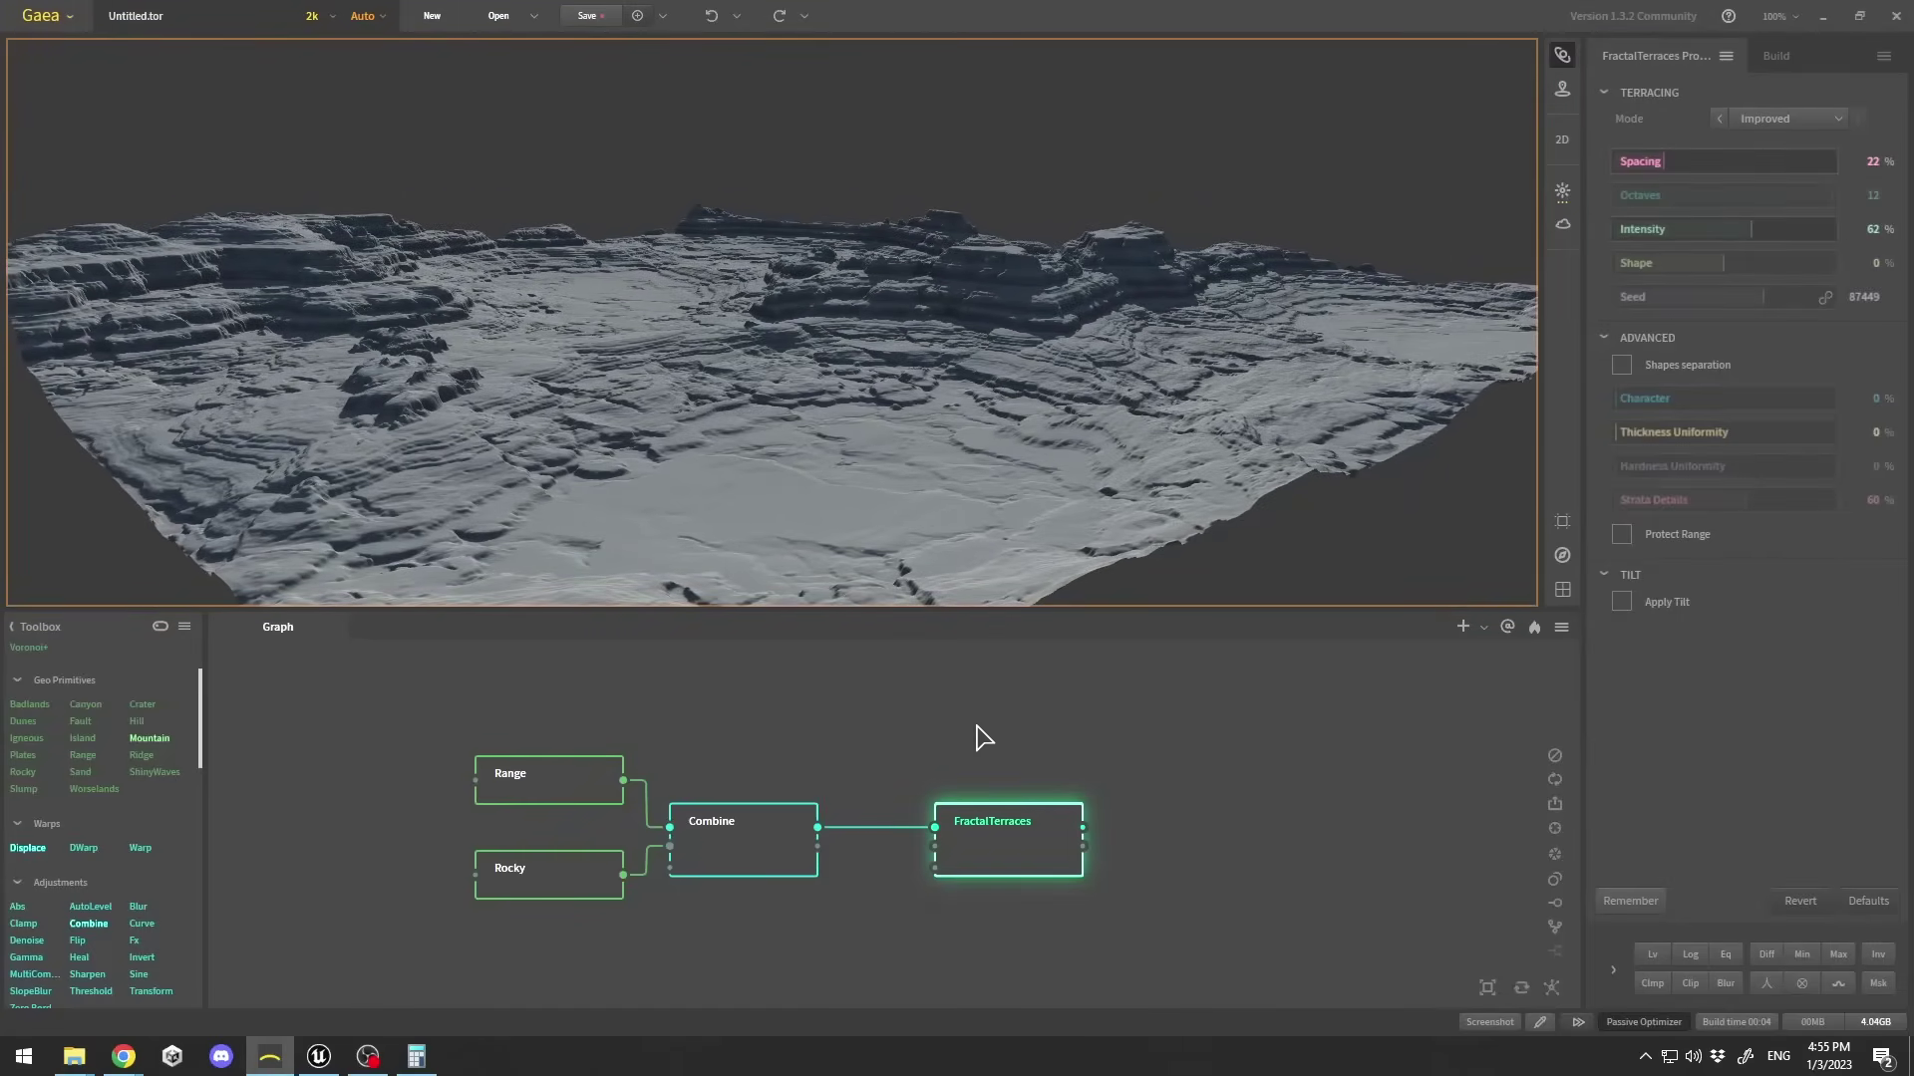
Add an Erosion node after FractalTerraces, connect the FractalTerraces output to its input, and preview the eroded terrain.
middle_drag(1307, 837, 1119, 812)
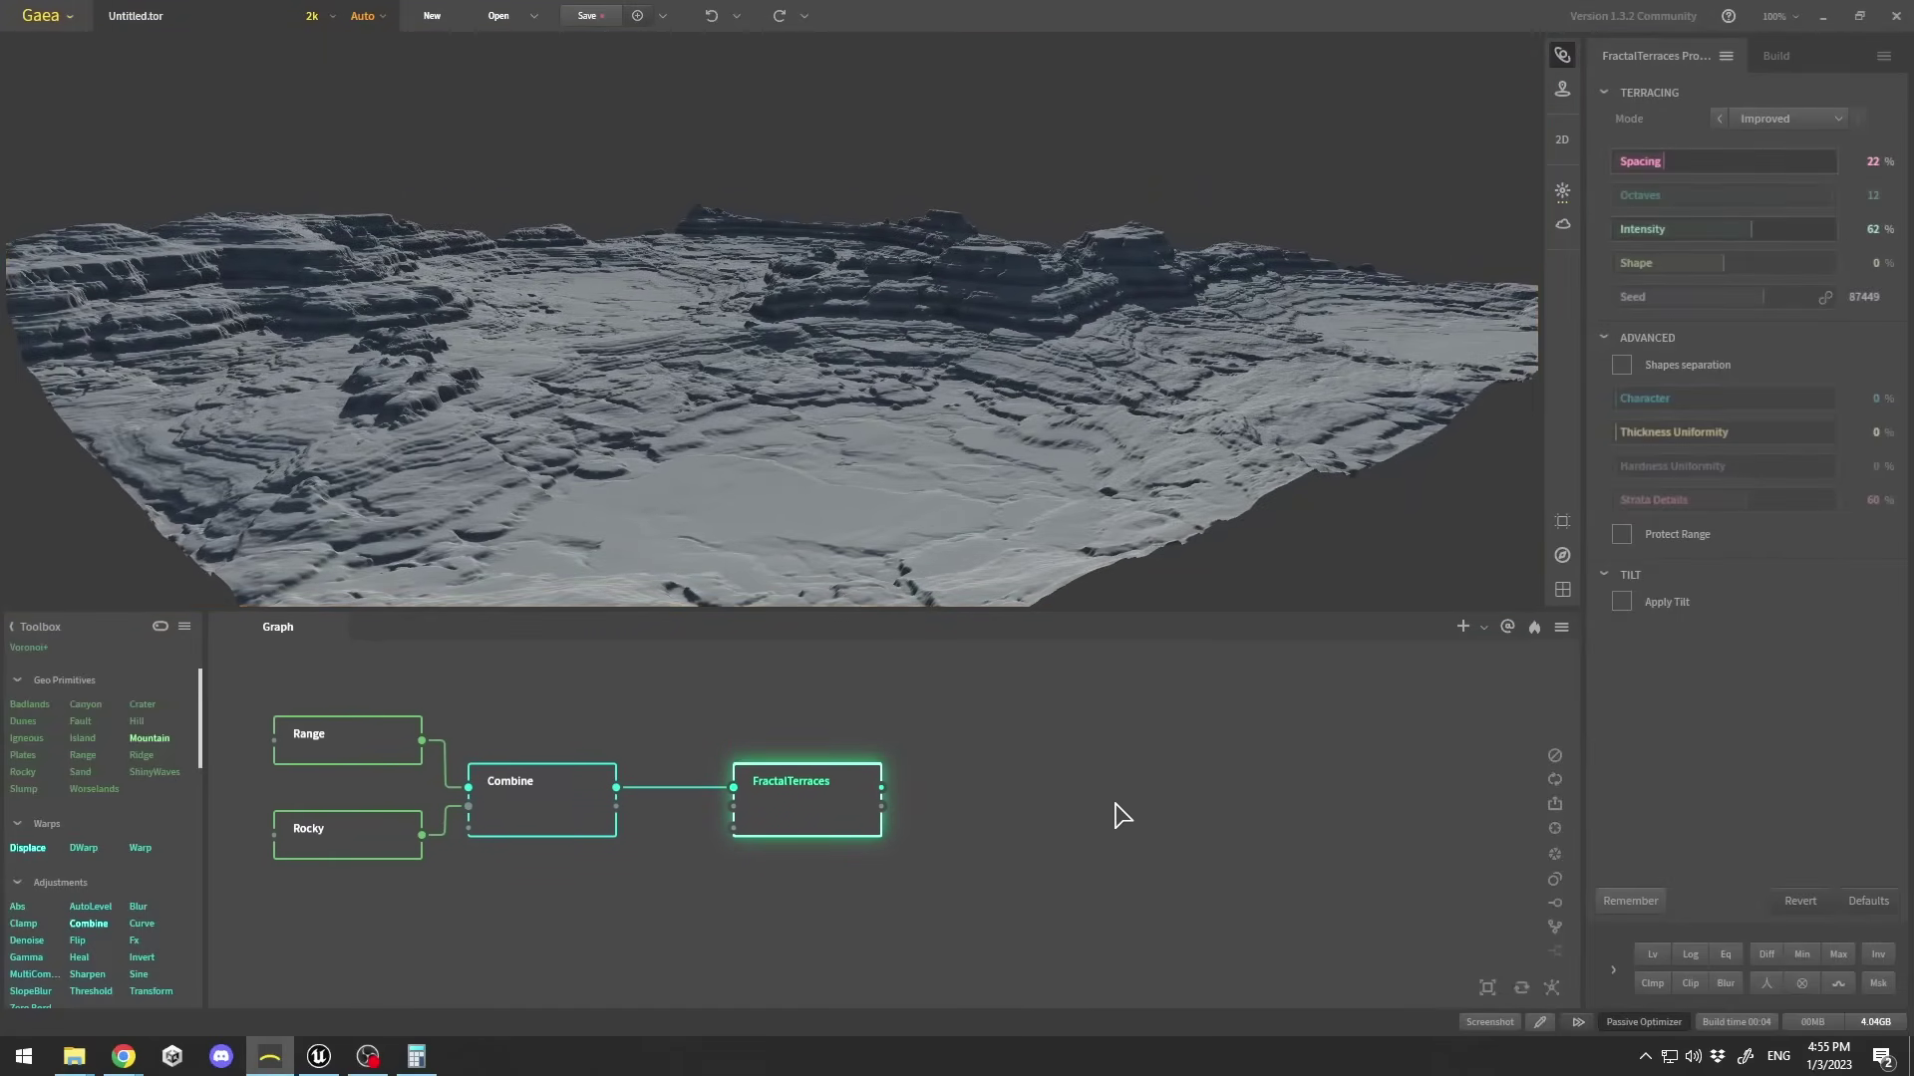
click(1065, 794)
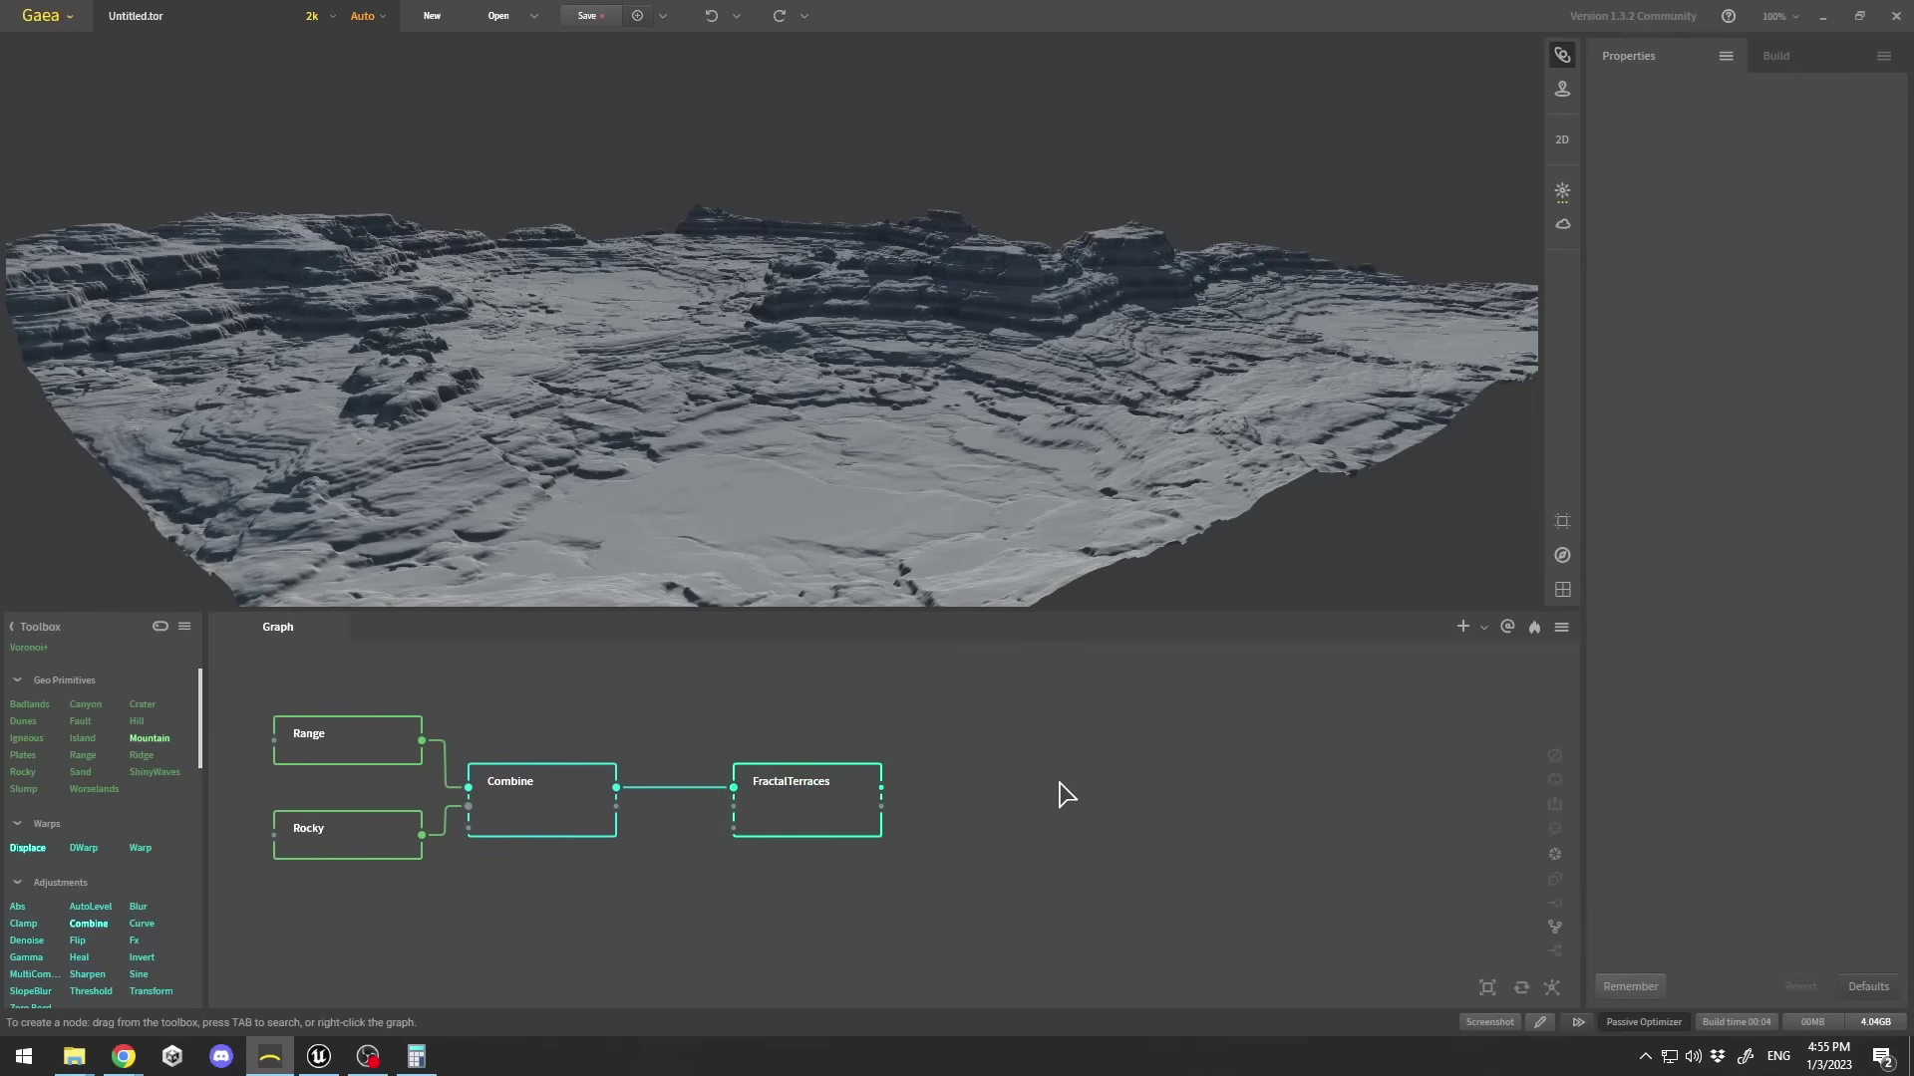
key(Tab)
text(ero)
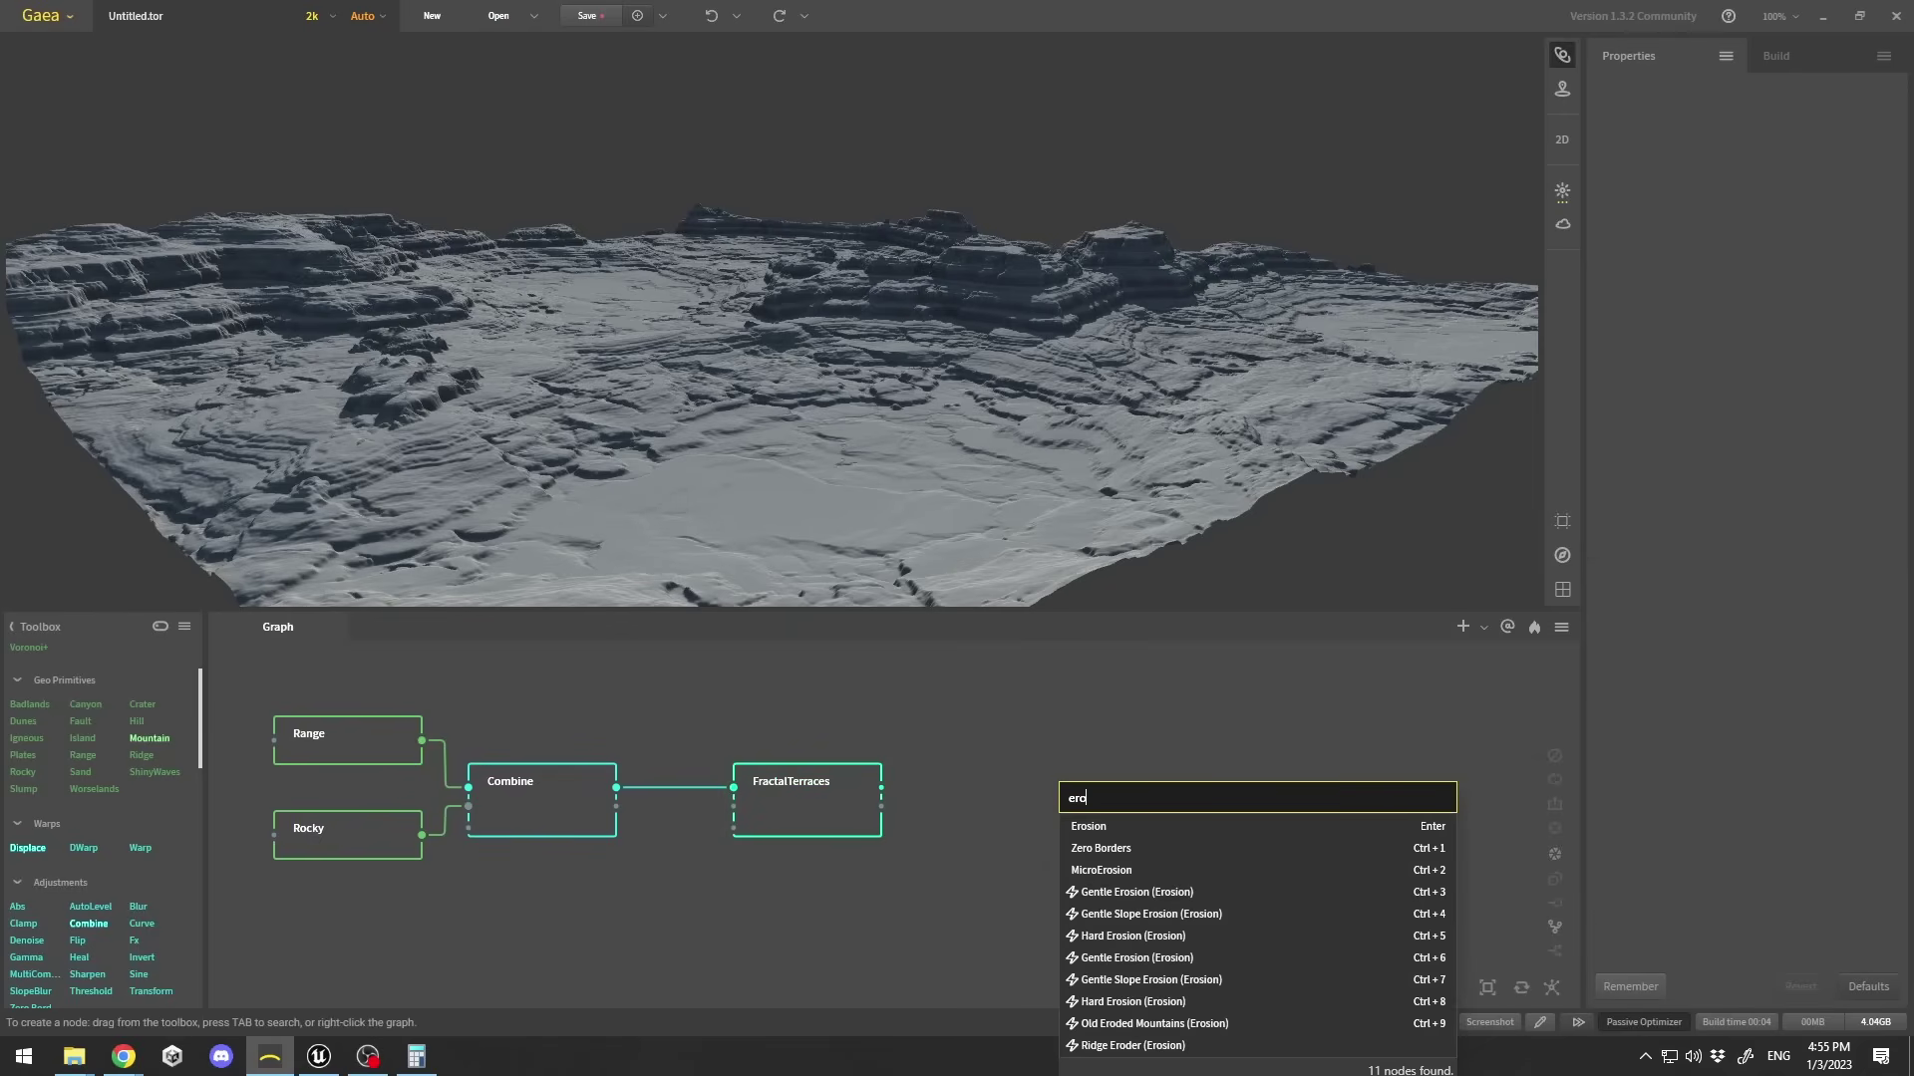
click(1169, 827)
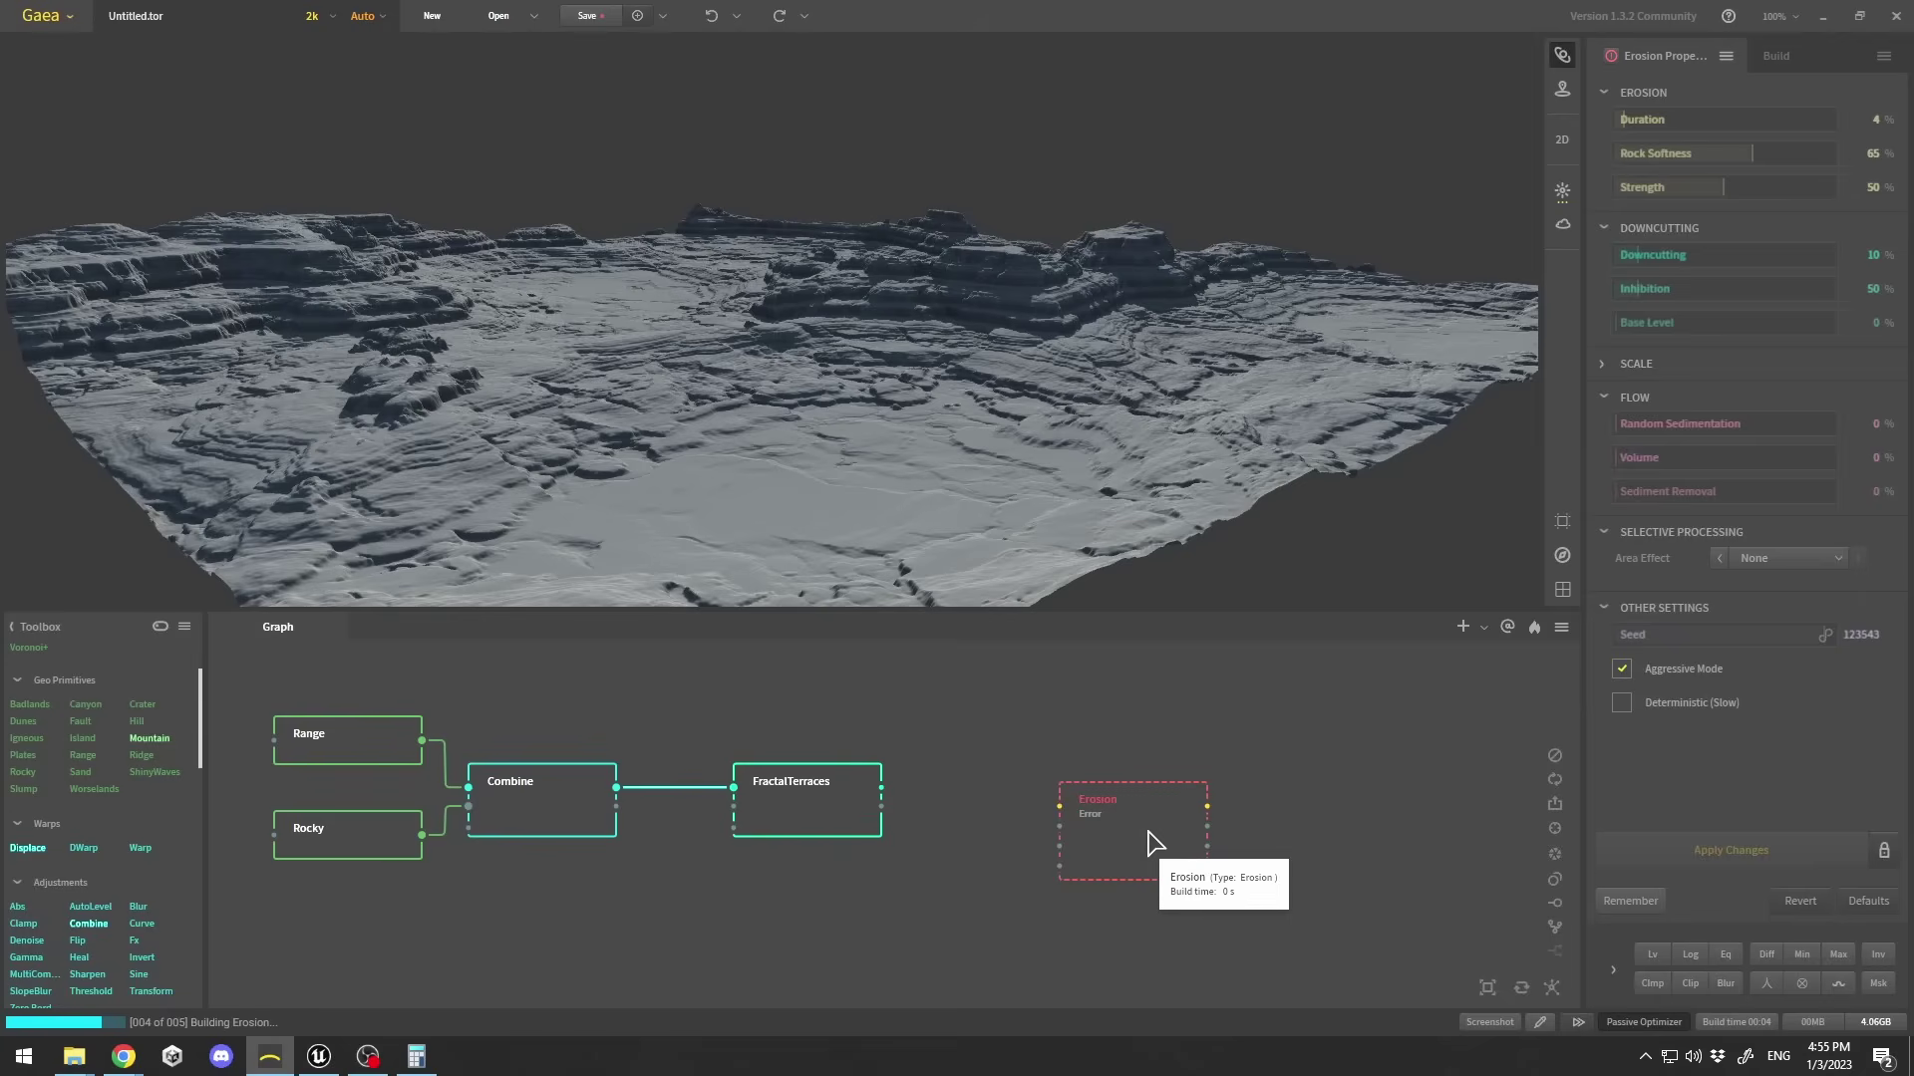
drag(1073, 777, 1021, 762)
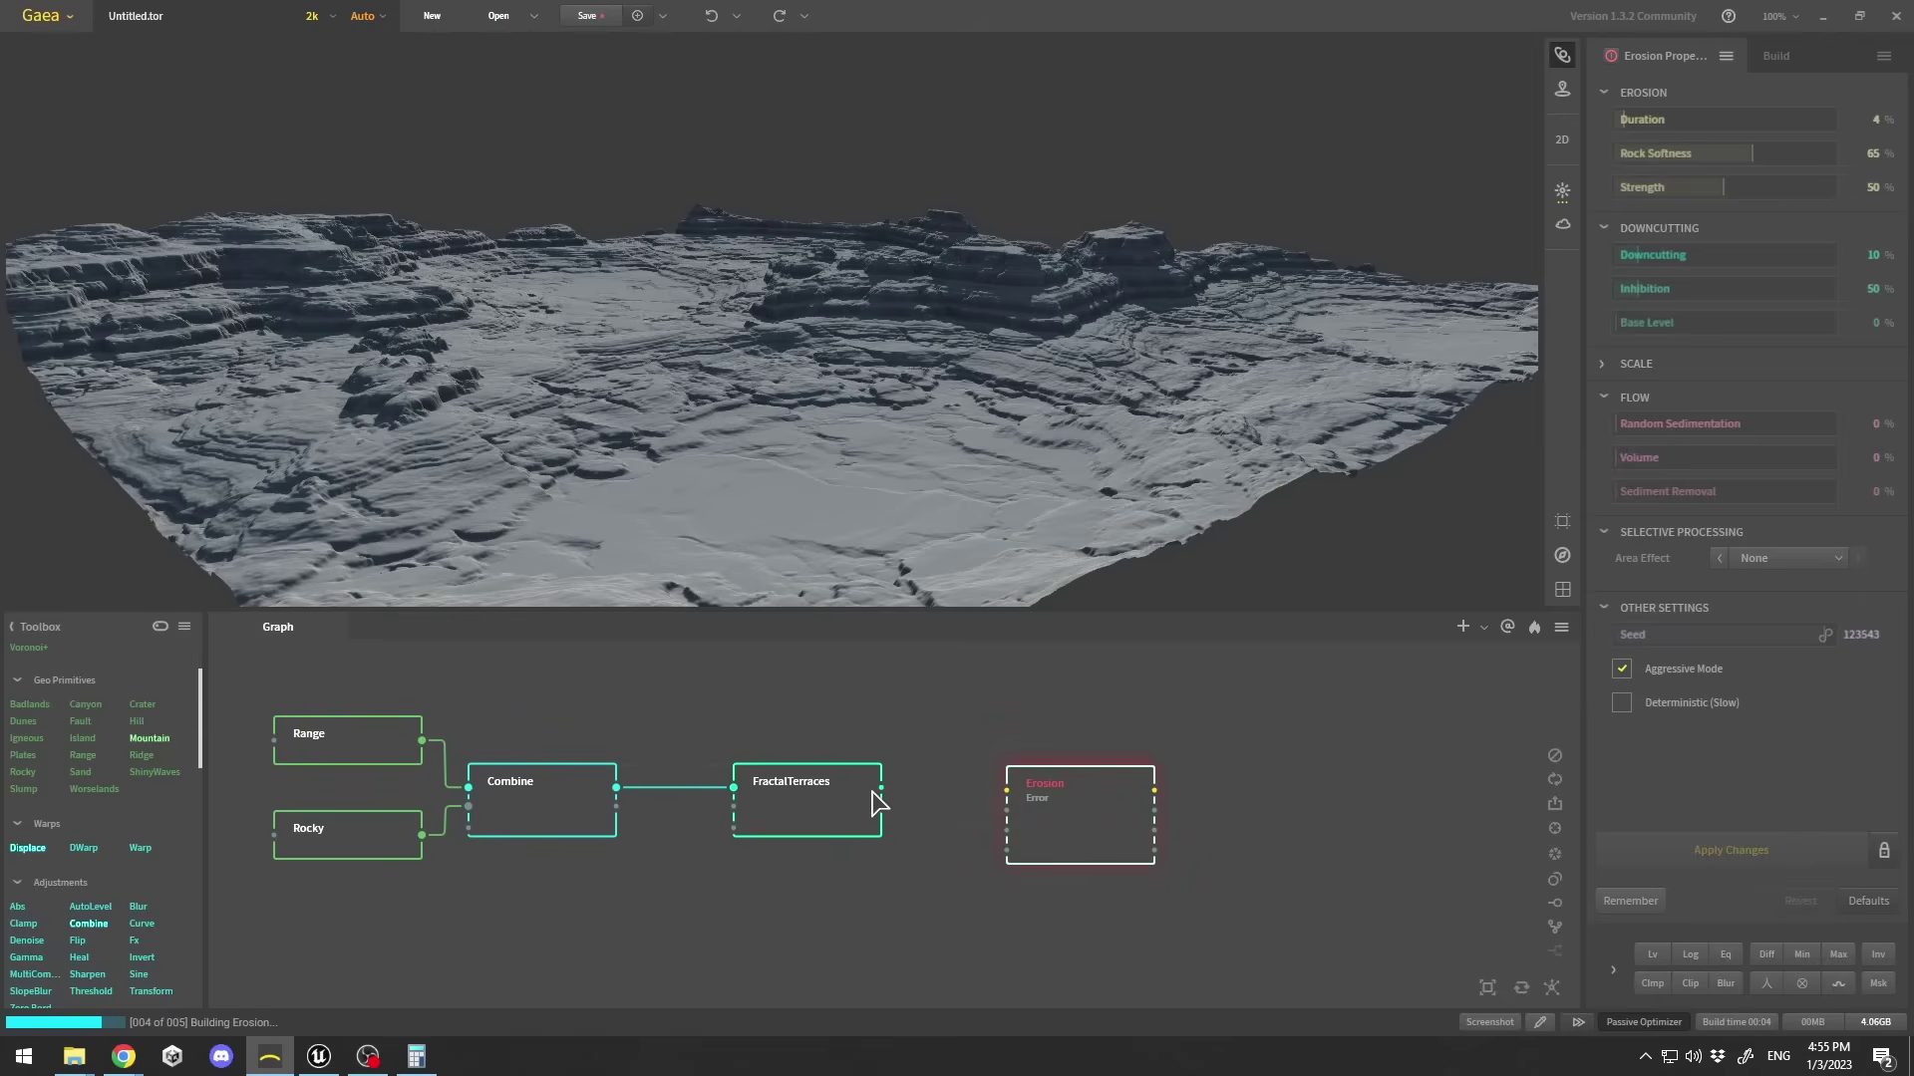
drag(886, 798, 1007, 790)
double_click(1073, 781)
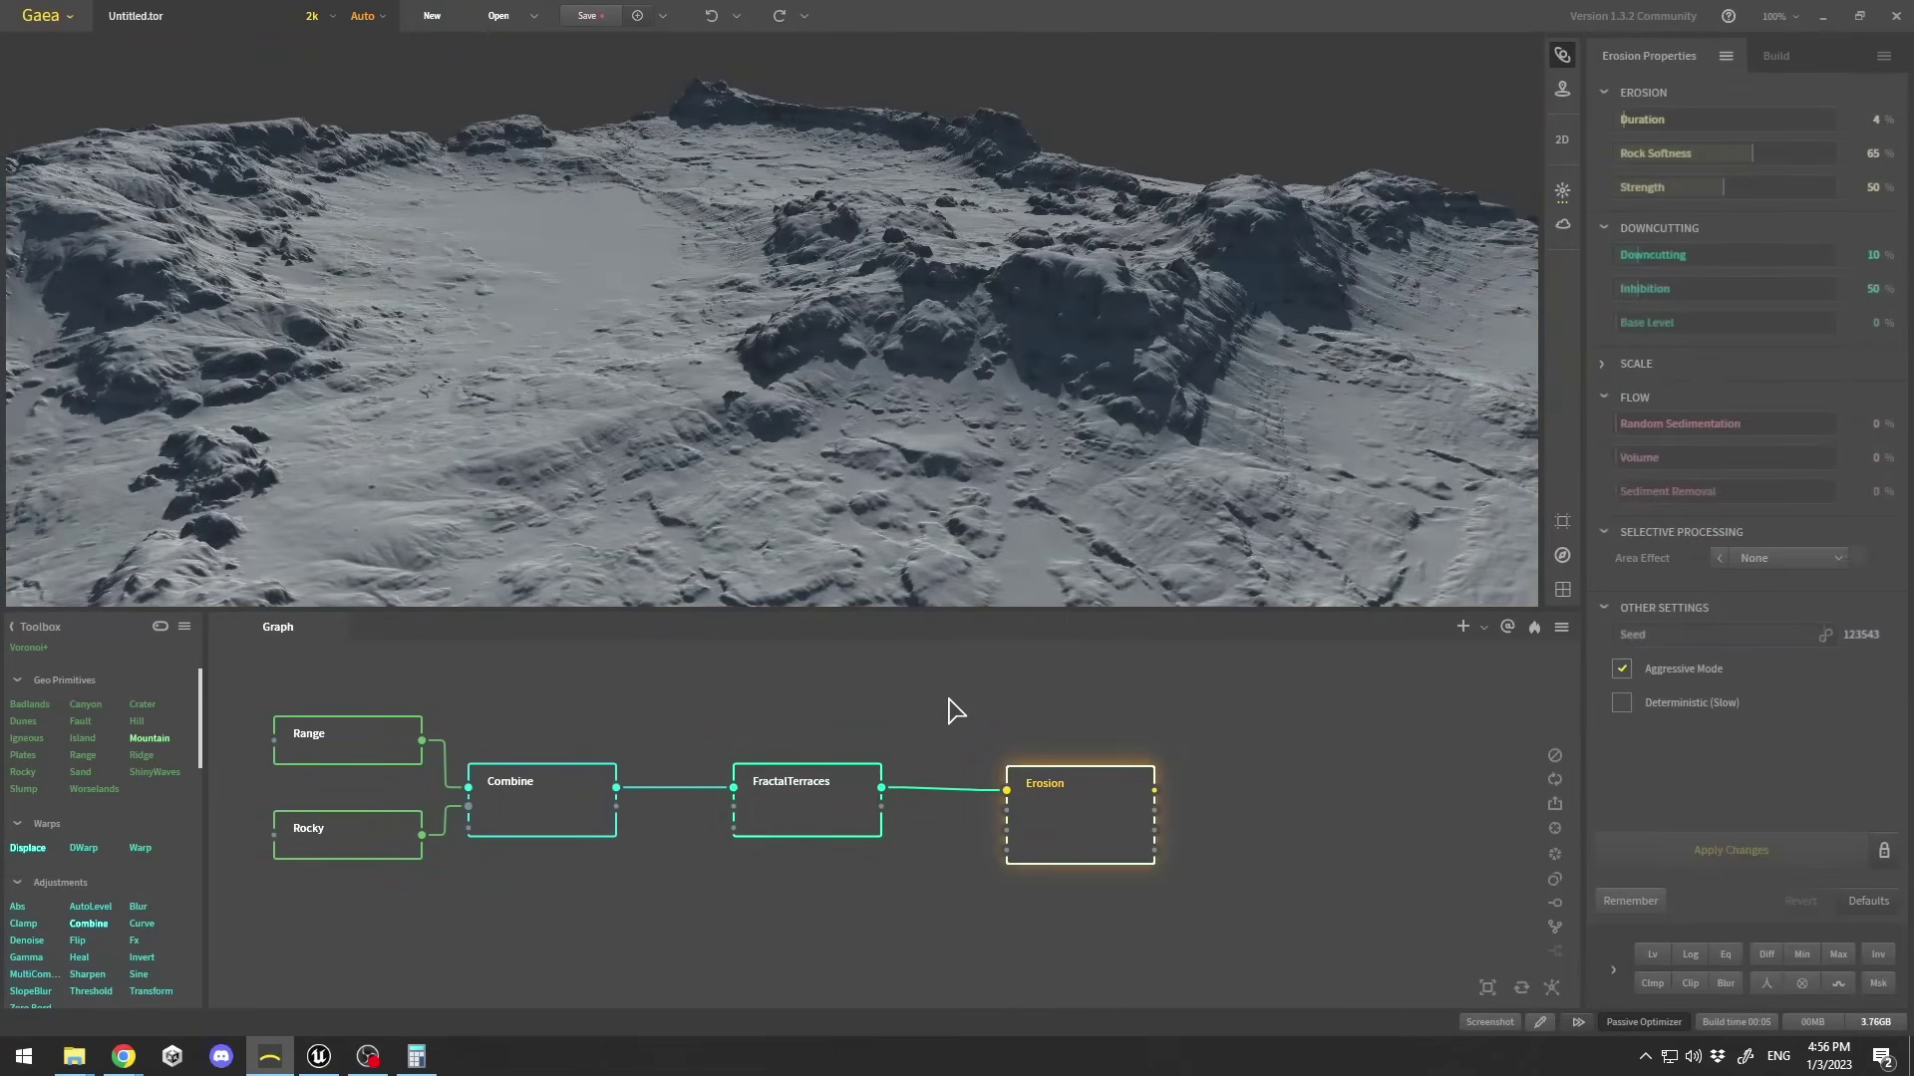
Compare the FractalTerraces terrain with the Erosion node's terrain.
click(807, 797)
mouse_move(750, 381)
mouse_down()
mouse_move(705, 356)
mouse_move(719, 399)
mouse_move(745, 400)
mouse_up()
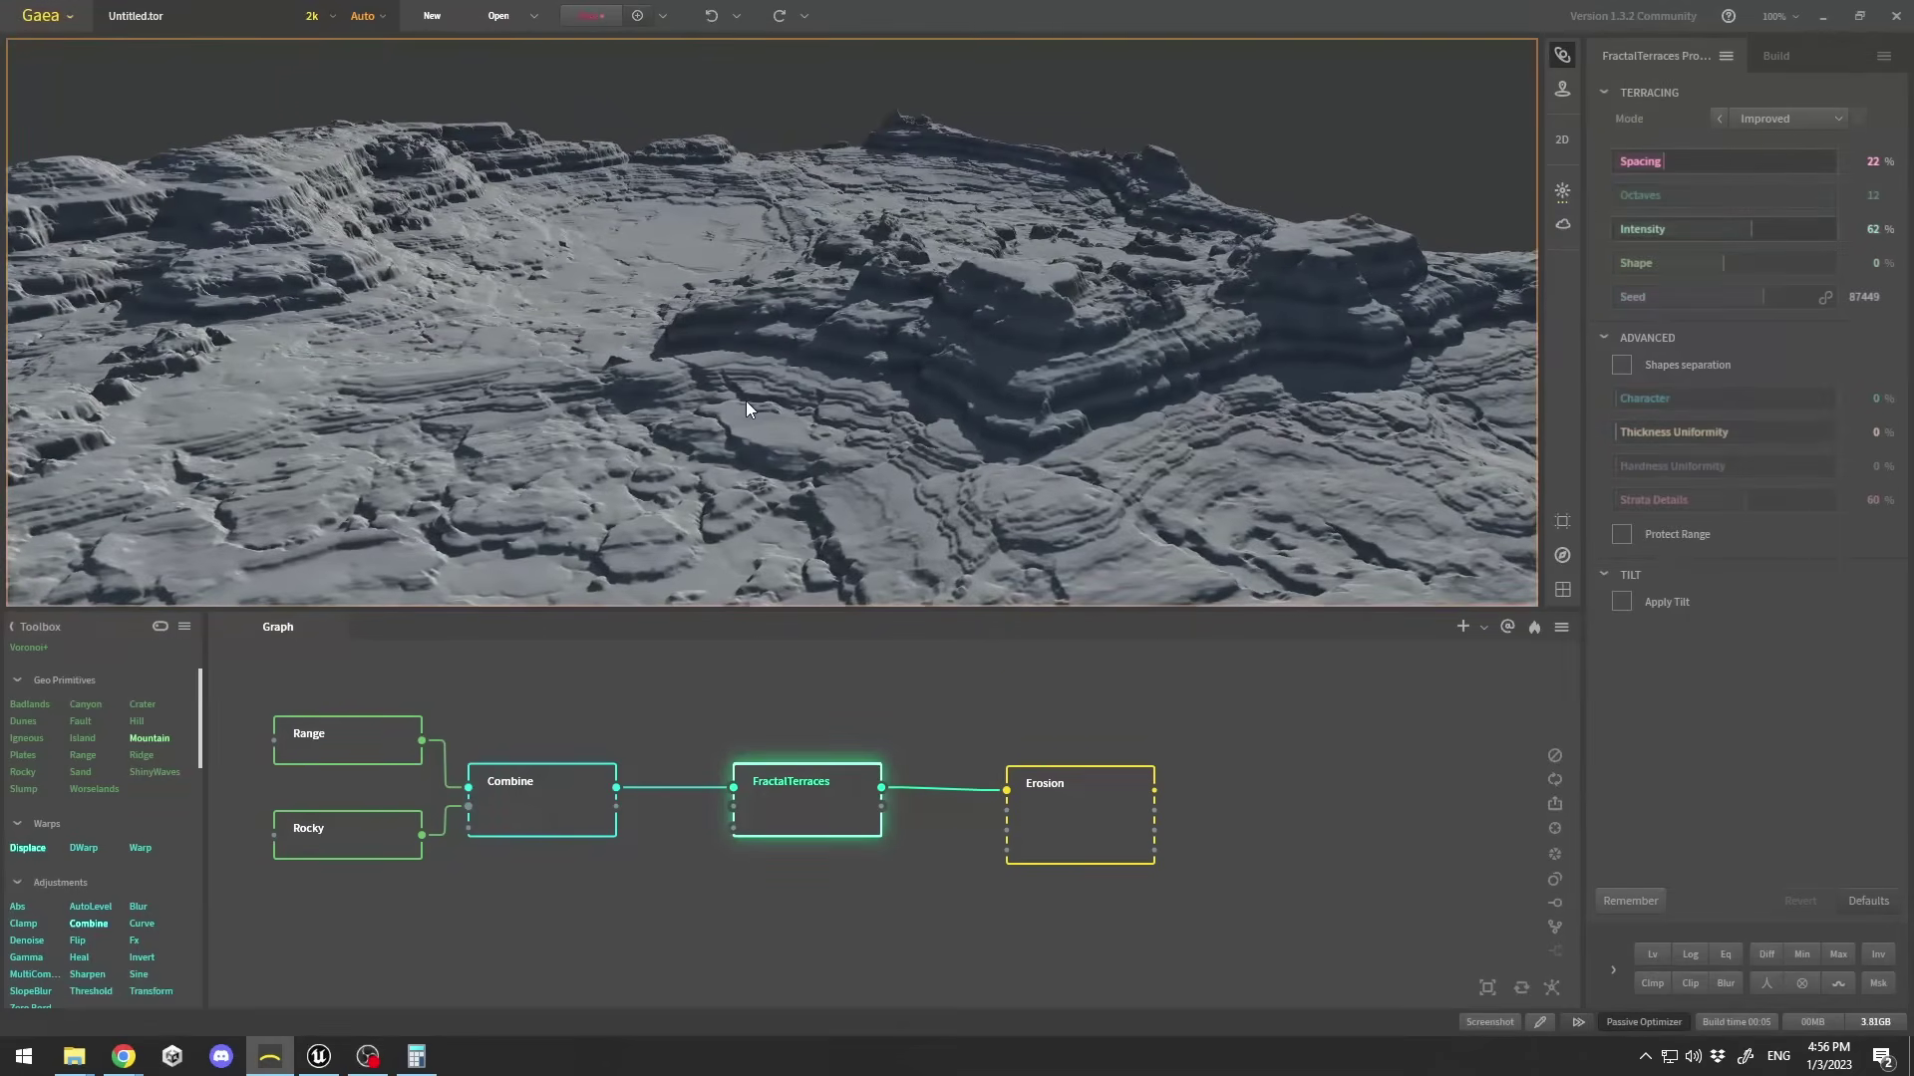
click(1097, 802)
mouse_move(843, 373)
mouse_down()
mouse_move(825, 353)
mouse_move(842, 363)
mouse_up()
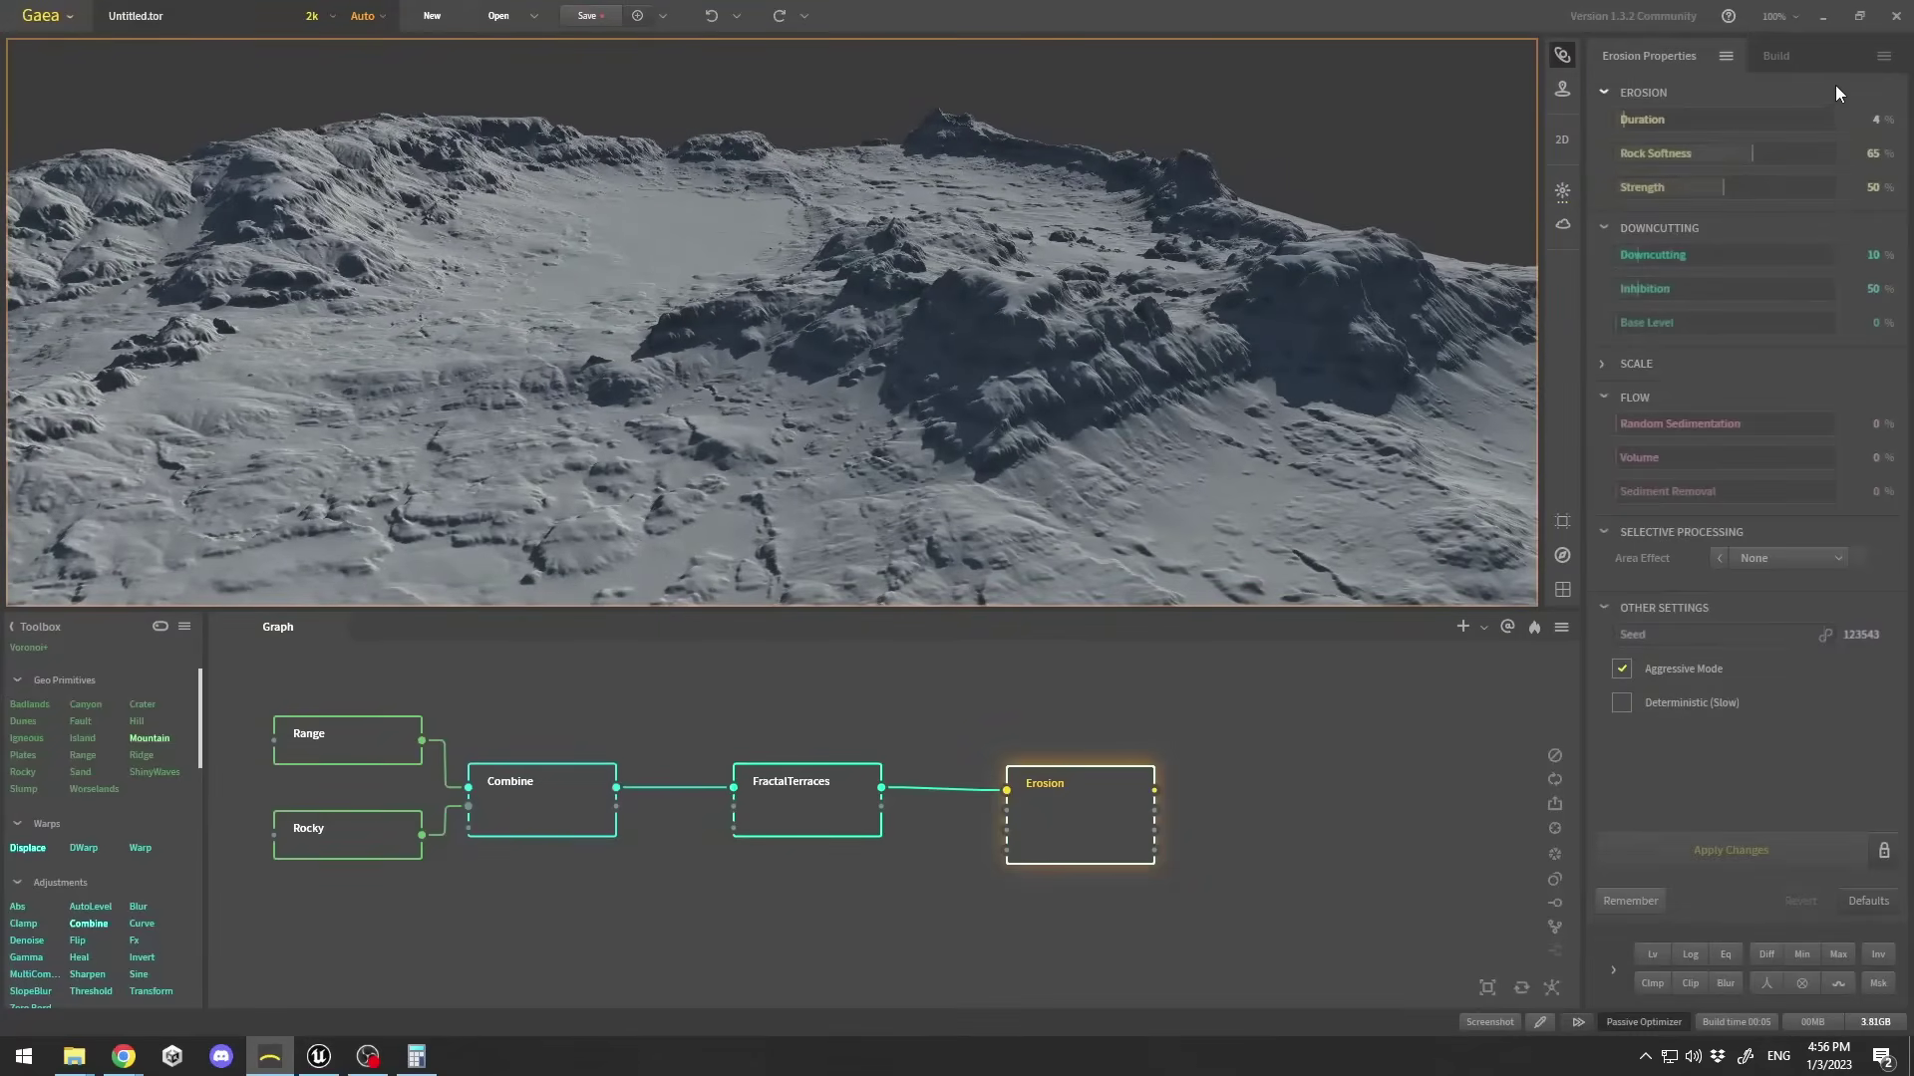
Set the Erosion node's Duration to 21%, apply the change, and inspect the rebuilt terrain from several angles.
click(1659, 120)
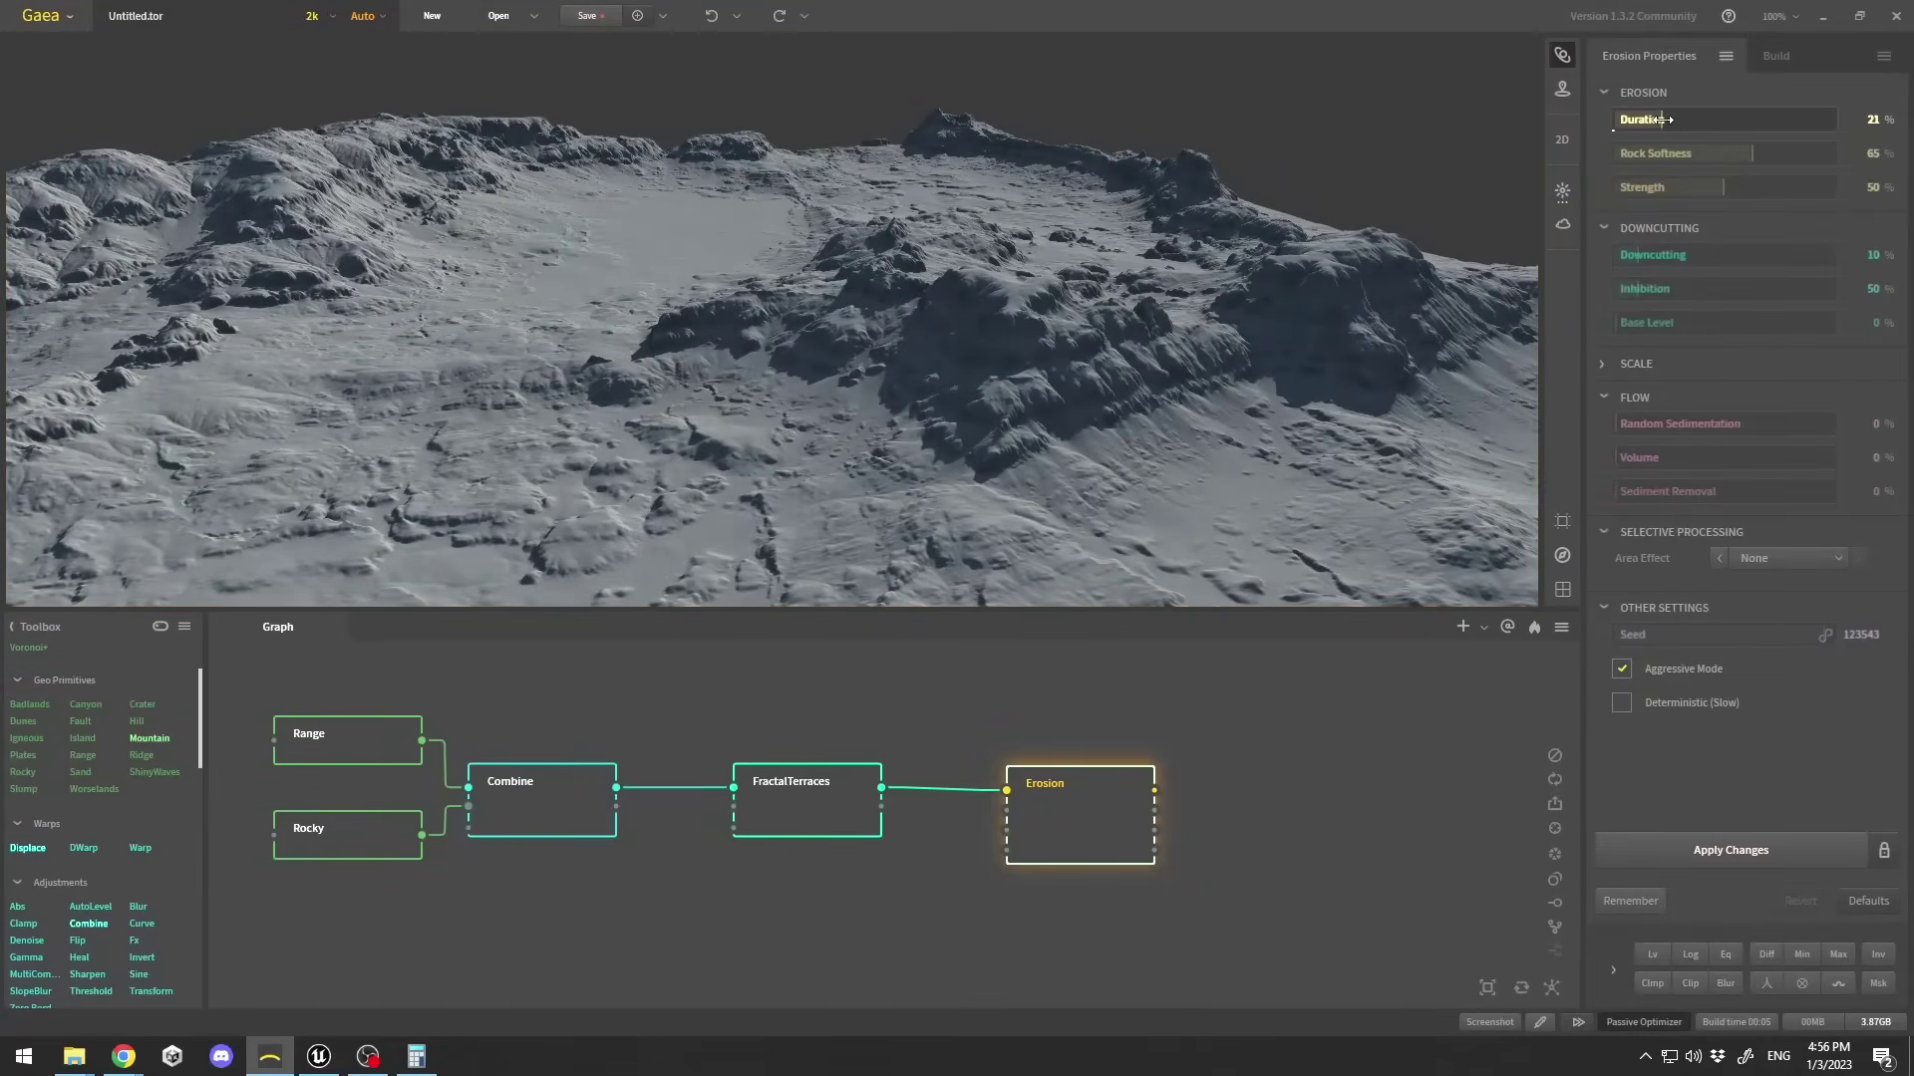
click(1738, 849)
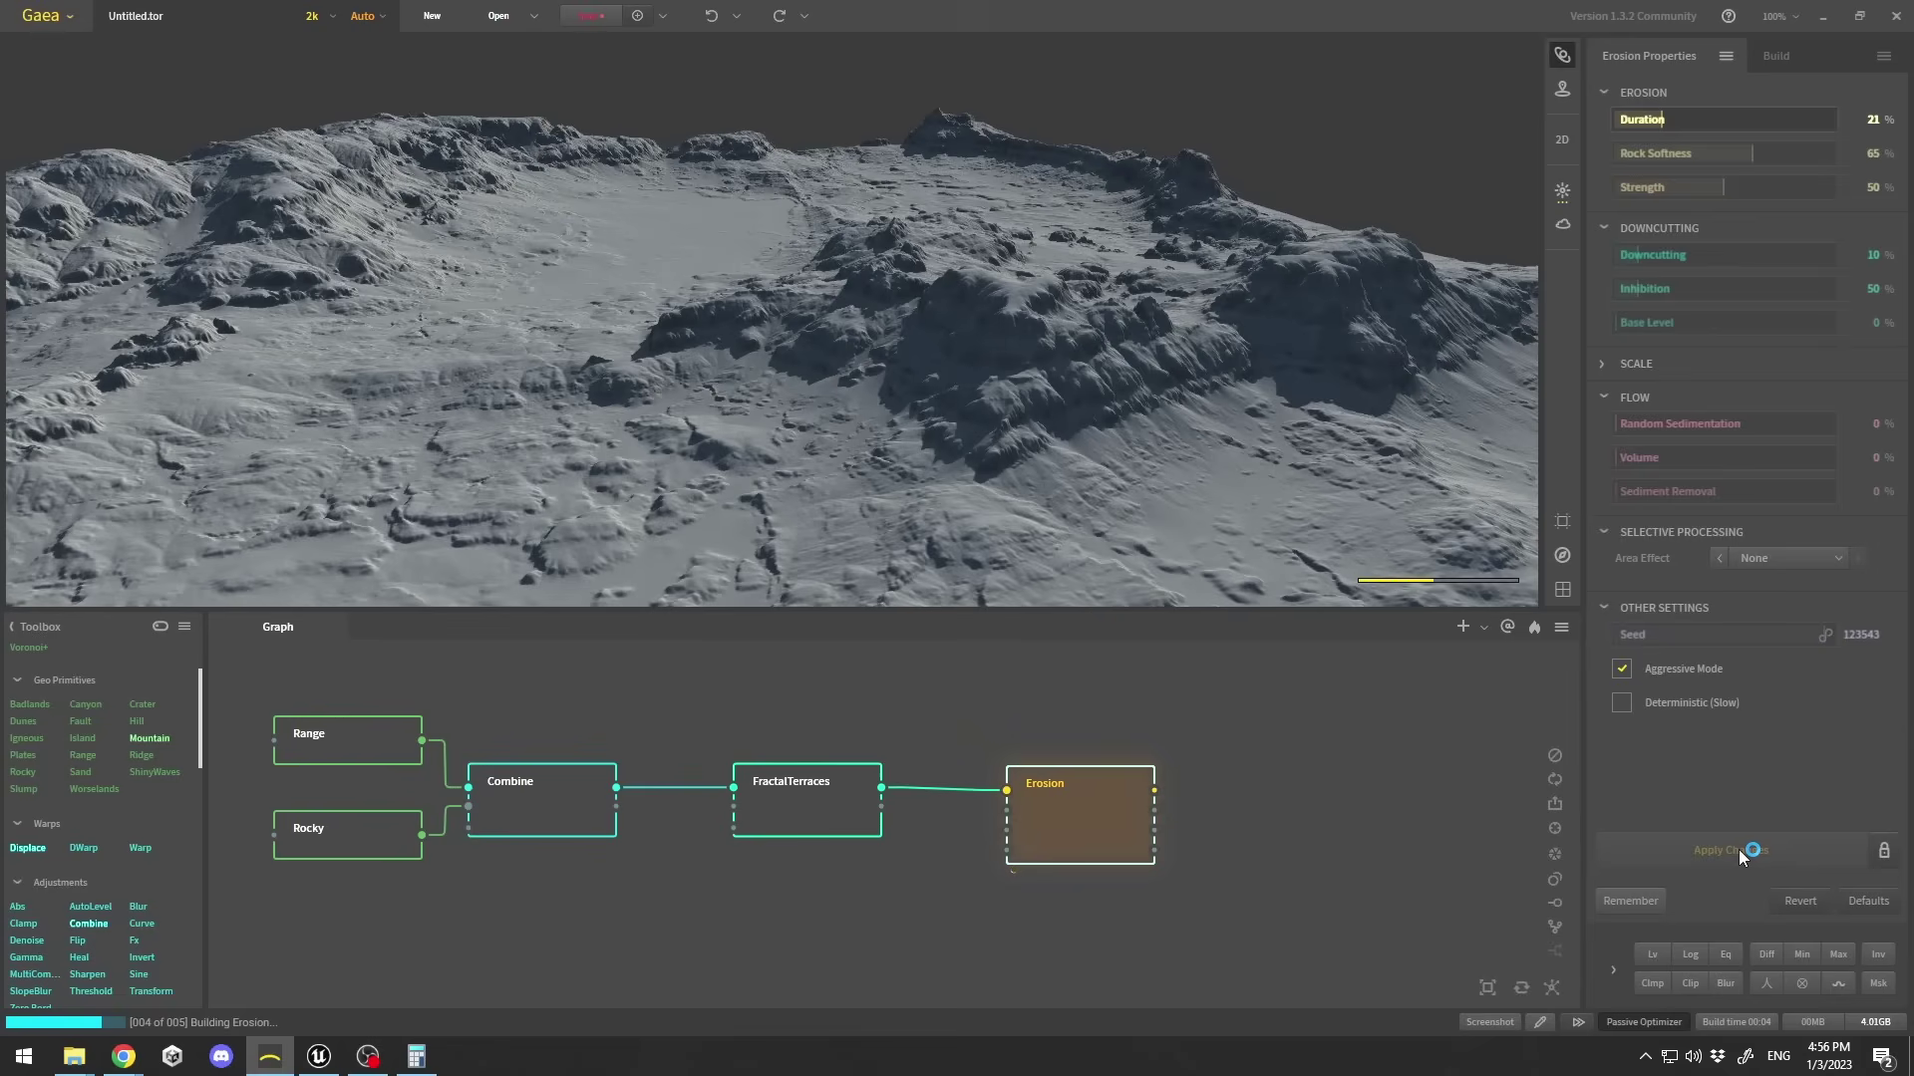
drag(1098, 374, 755, 337)
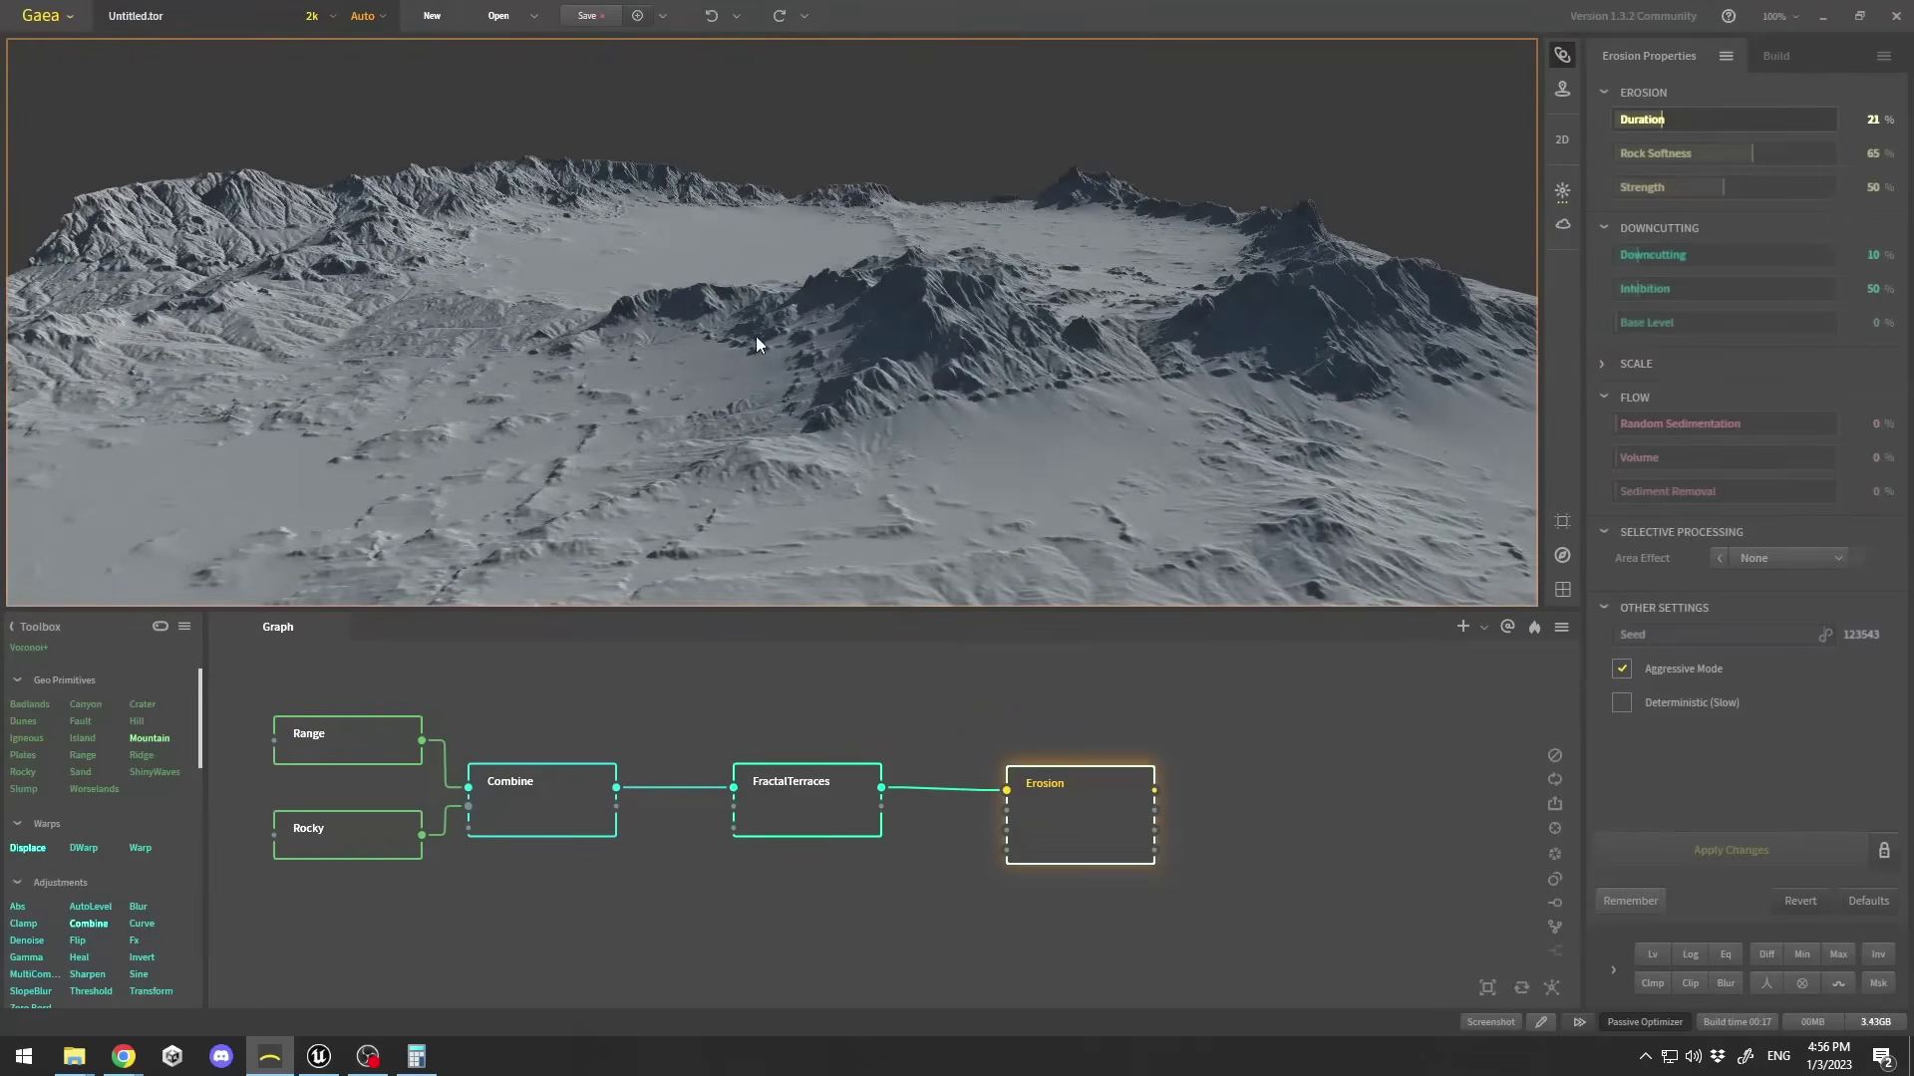
drag(1057, 404, 737, 269)
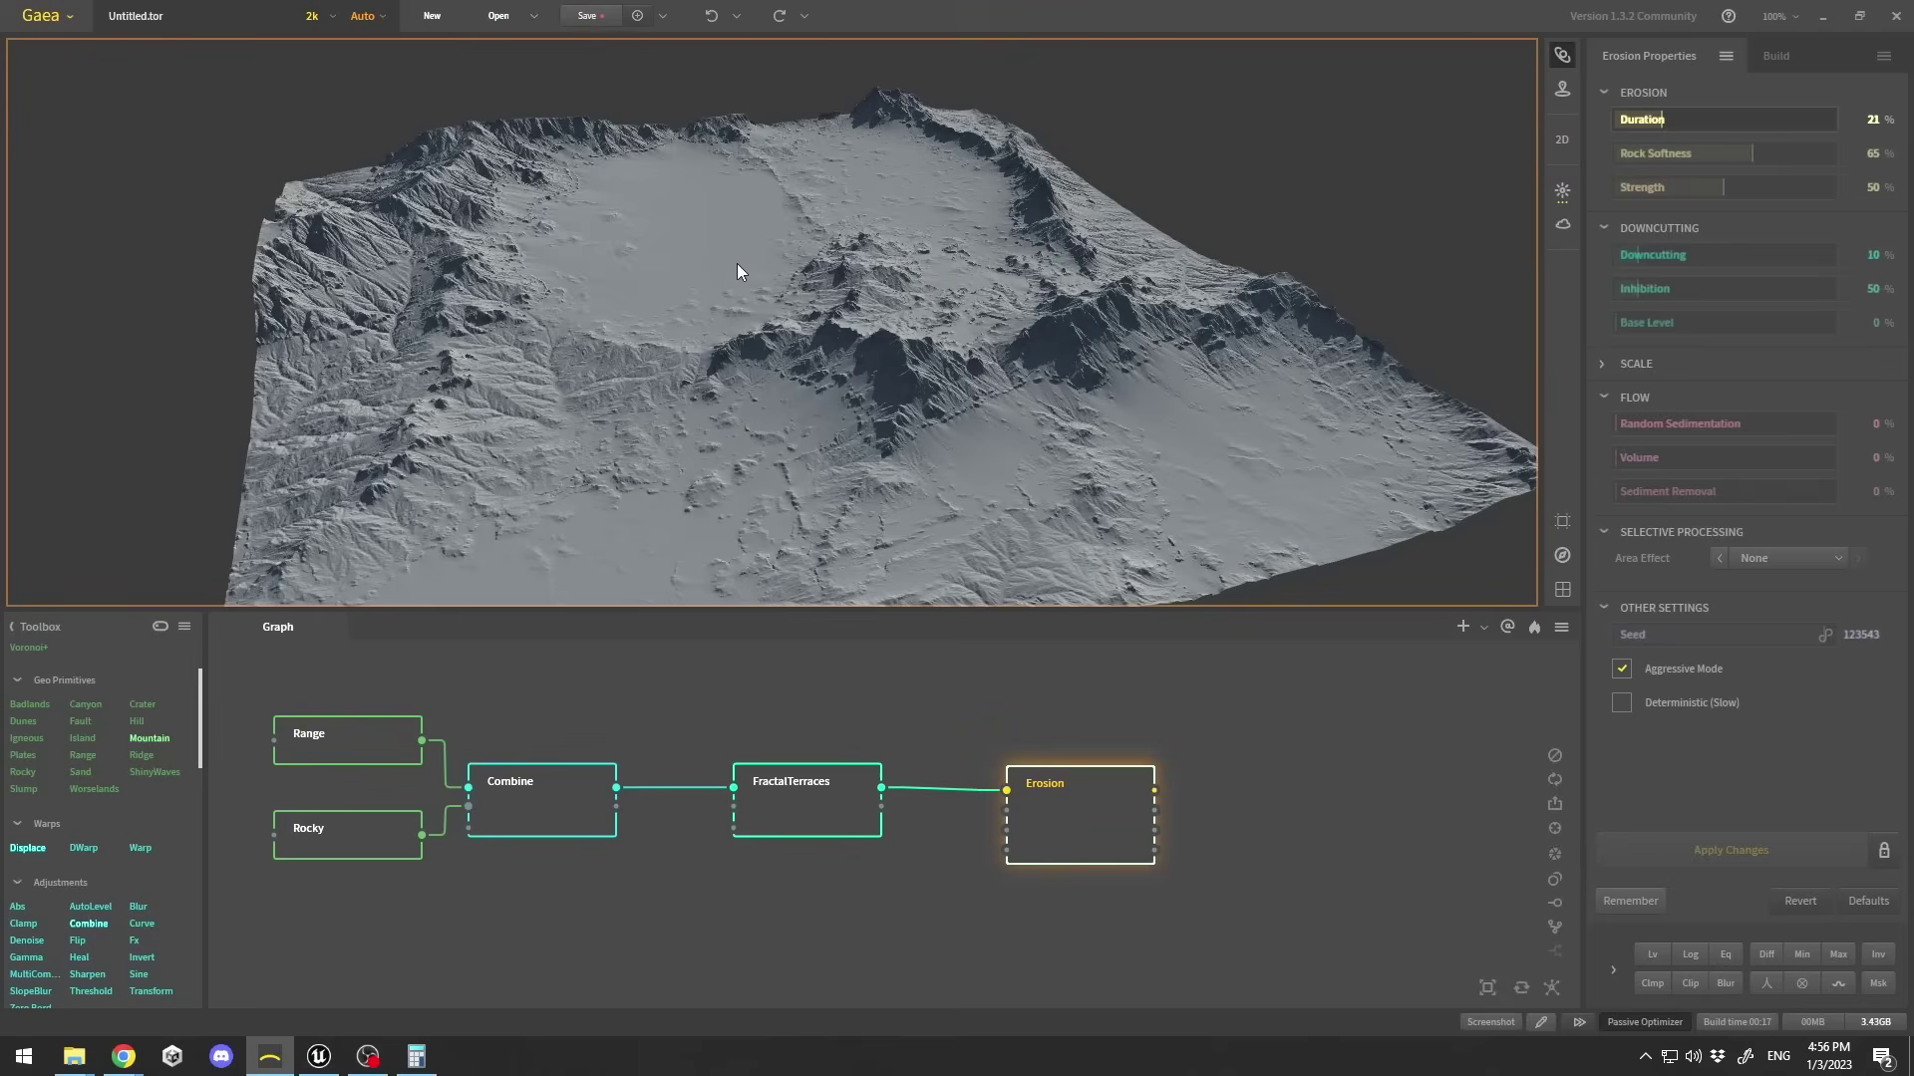
drag(737, 271, 853, 343)
scroll(746, 289, up, 5)
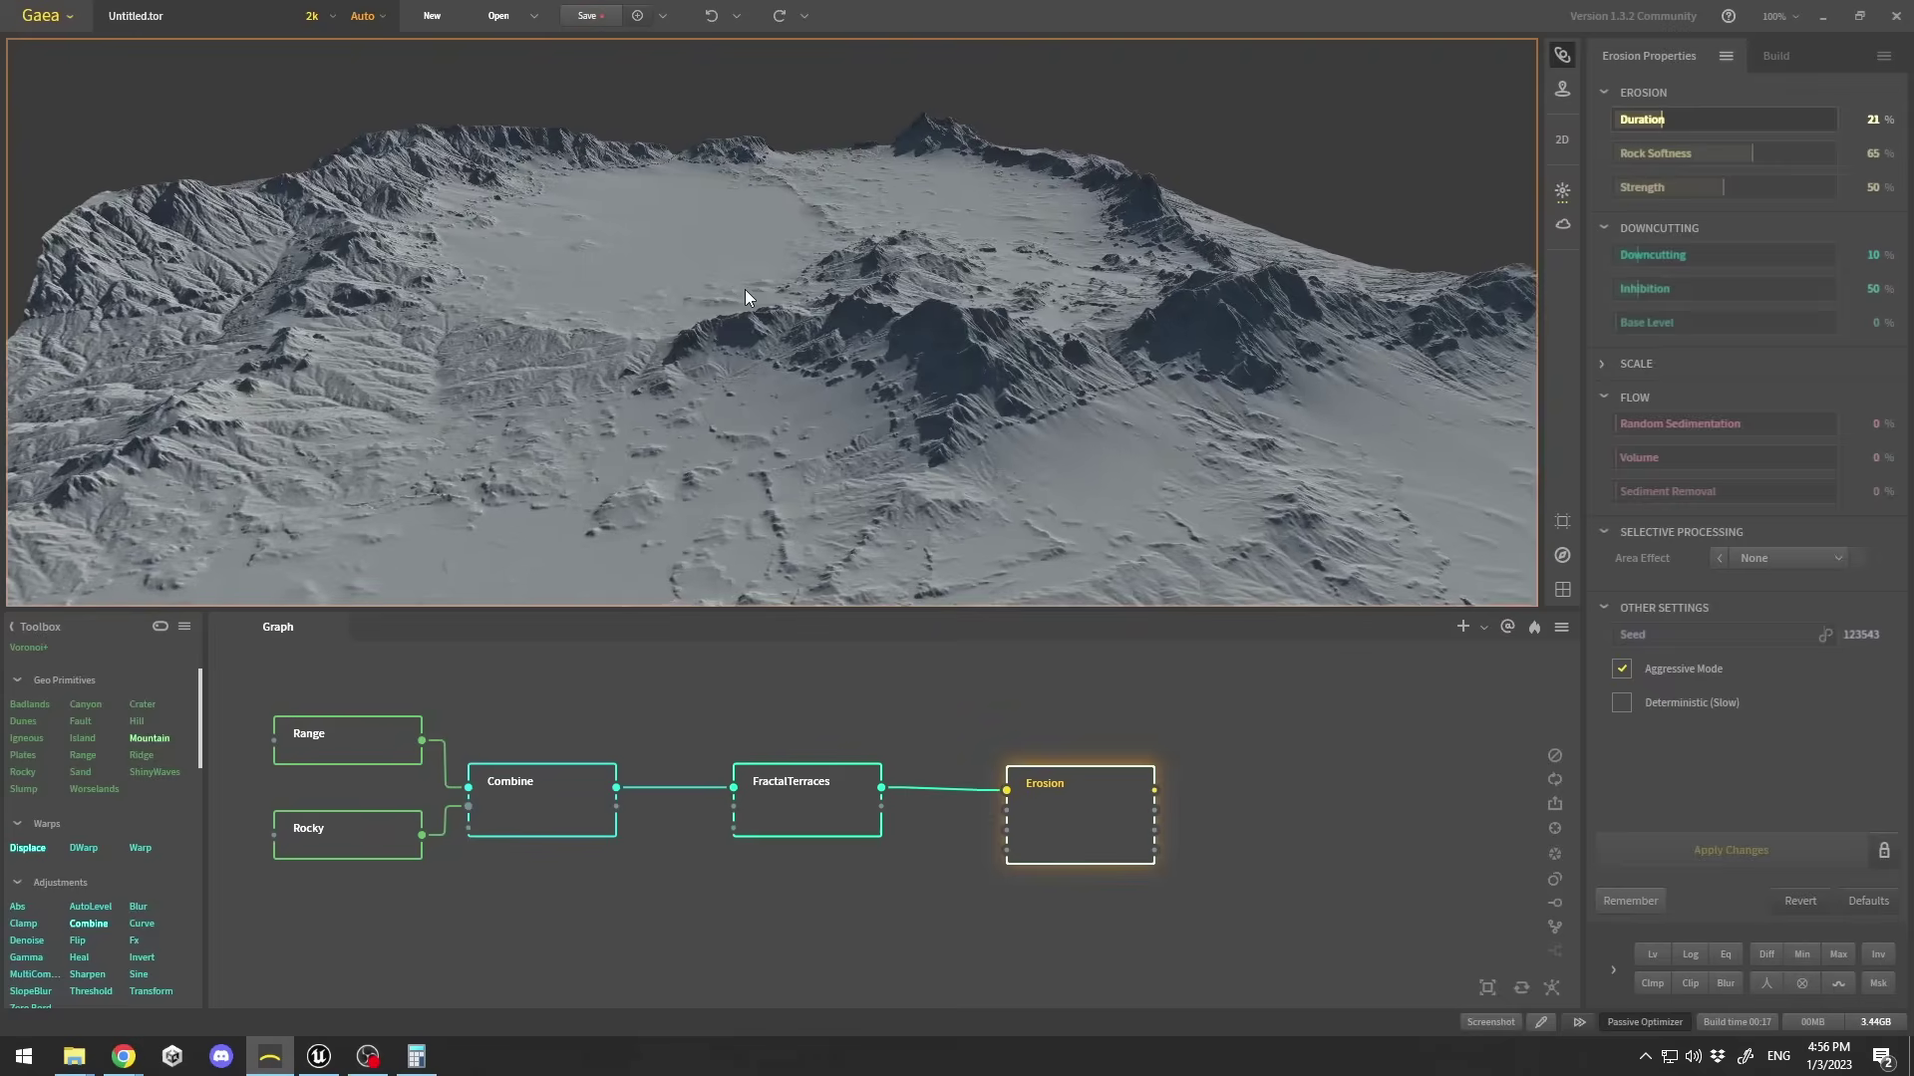
Turn on the viewport's sky atmosphere and reposition the sun to about 234° azimuth and 28° elevation.
drag(753, 297, 811, 311)
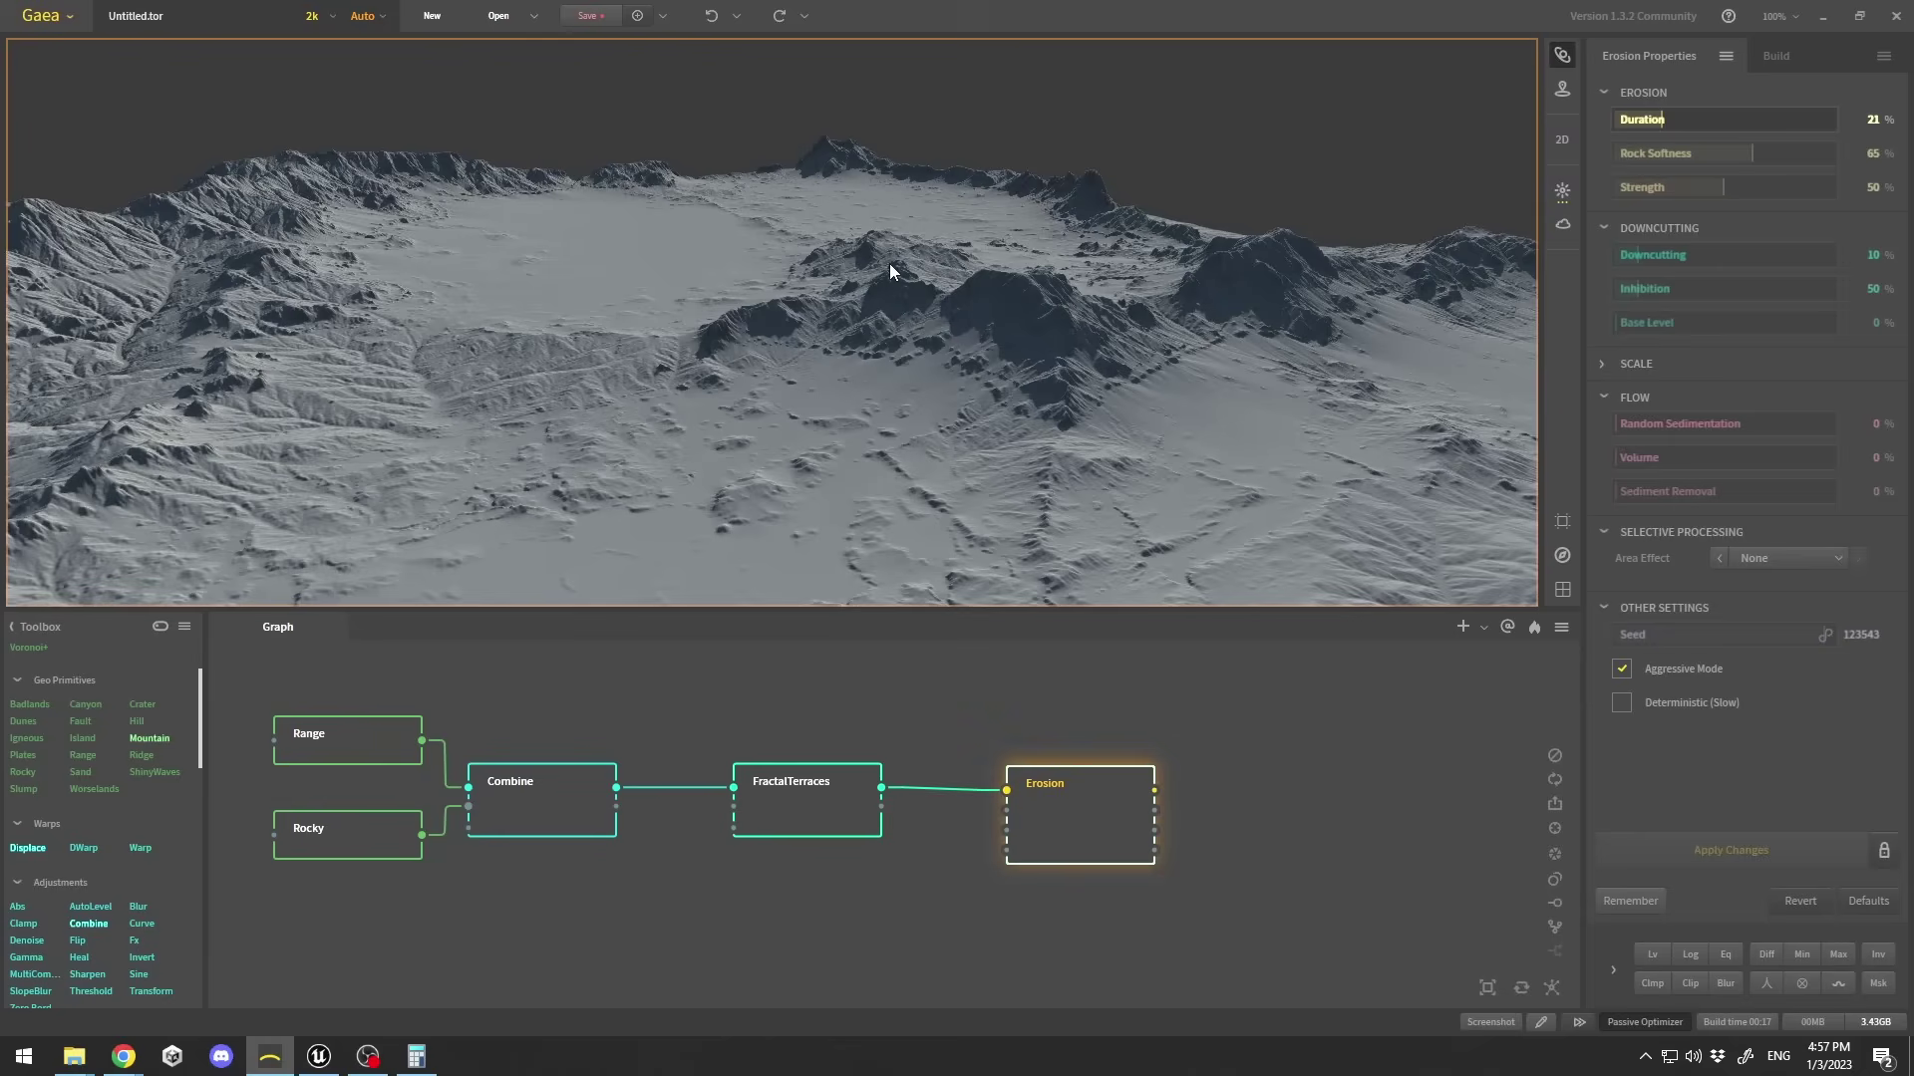
drag(893, 271, 1393, 180)
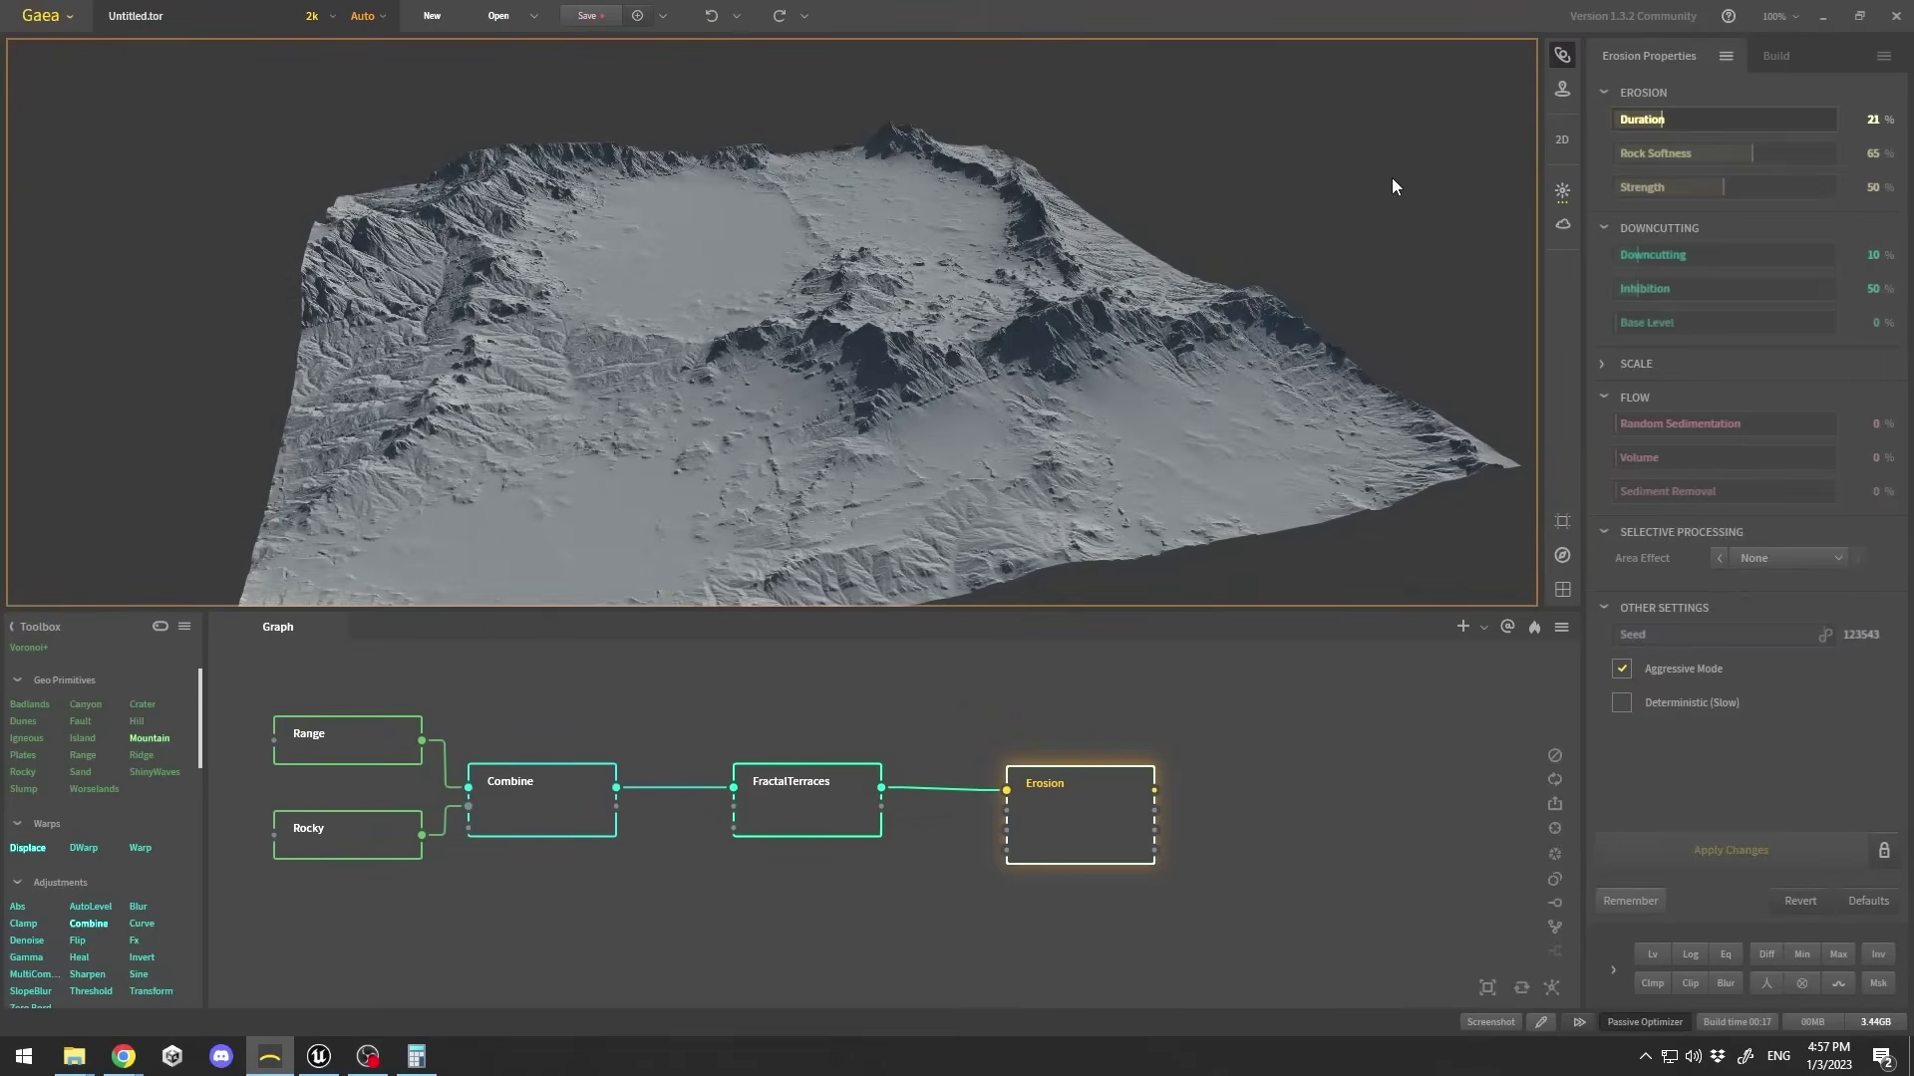
click(1561, 228)
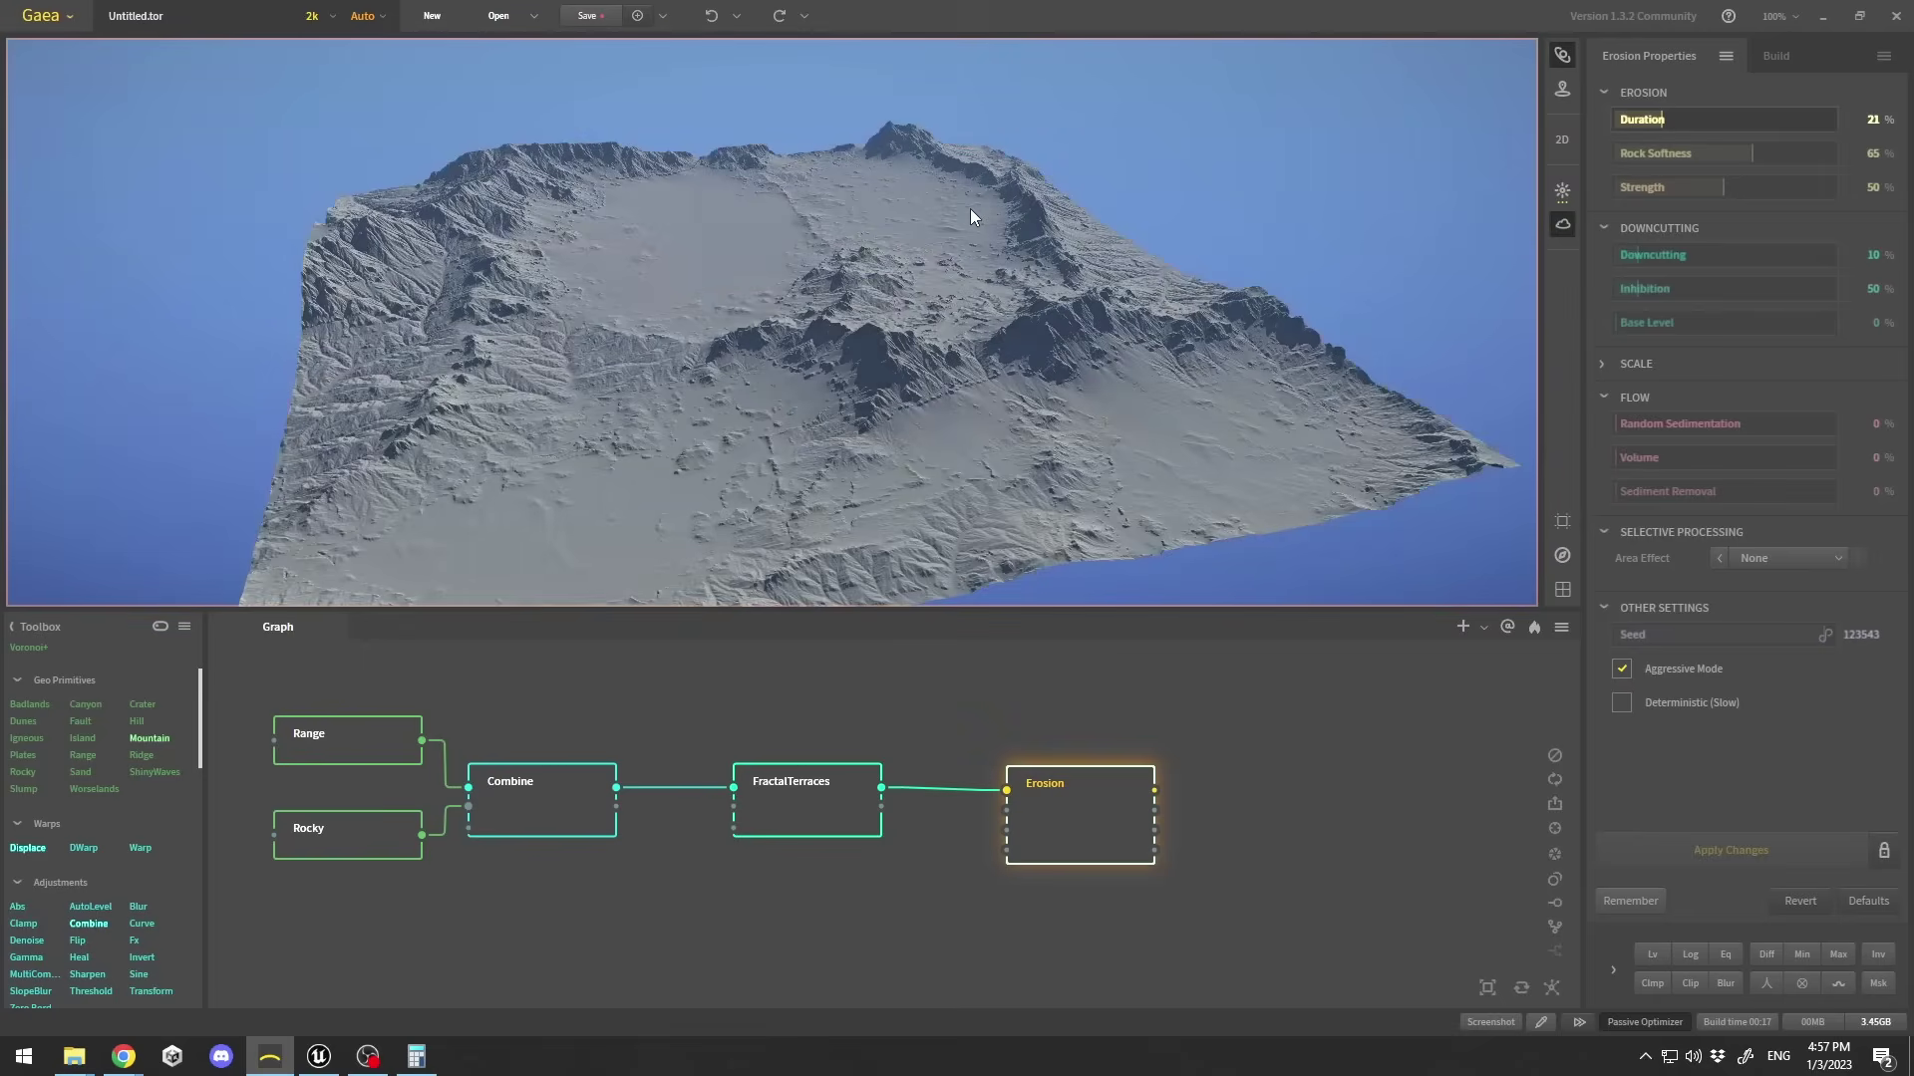
drag(971, 208, 1039, 243)
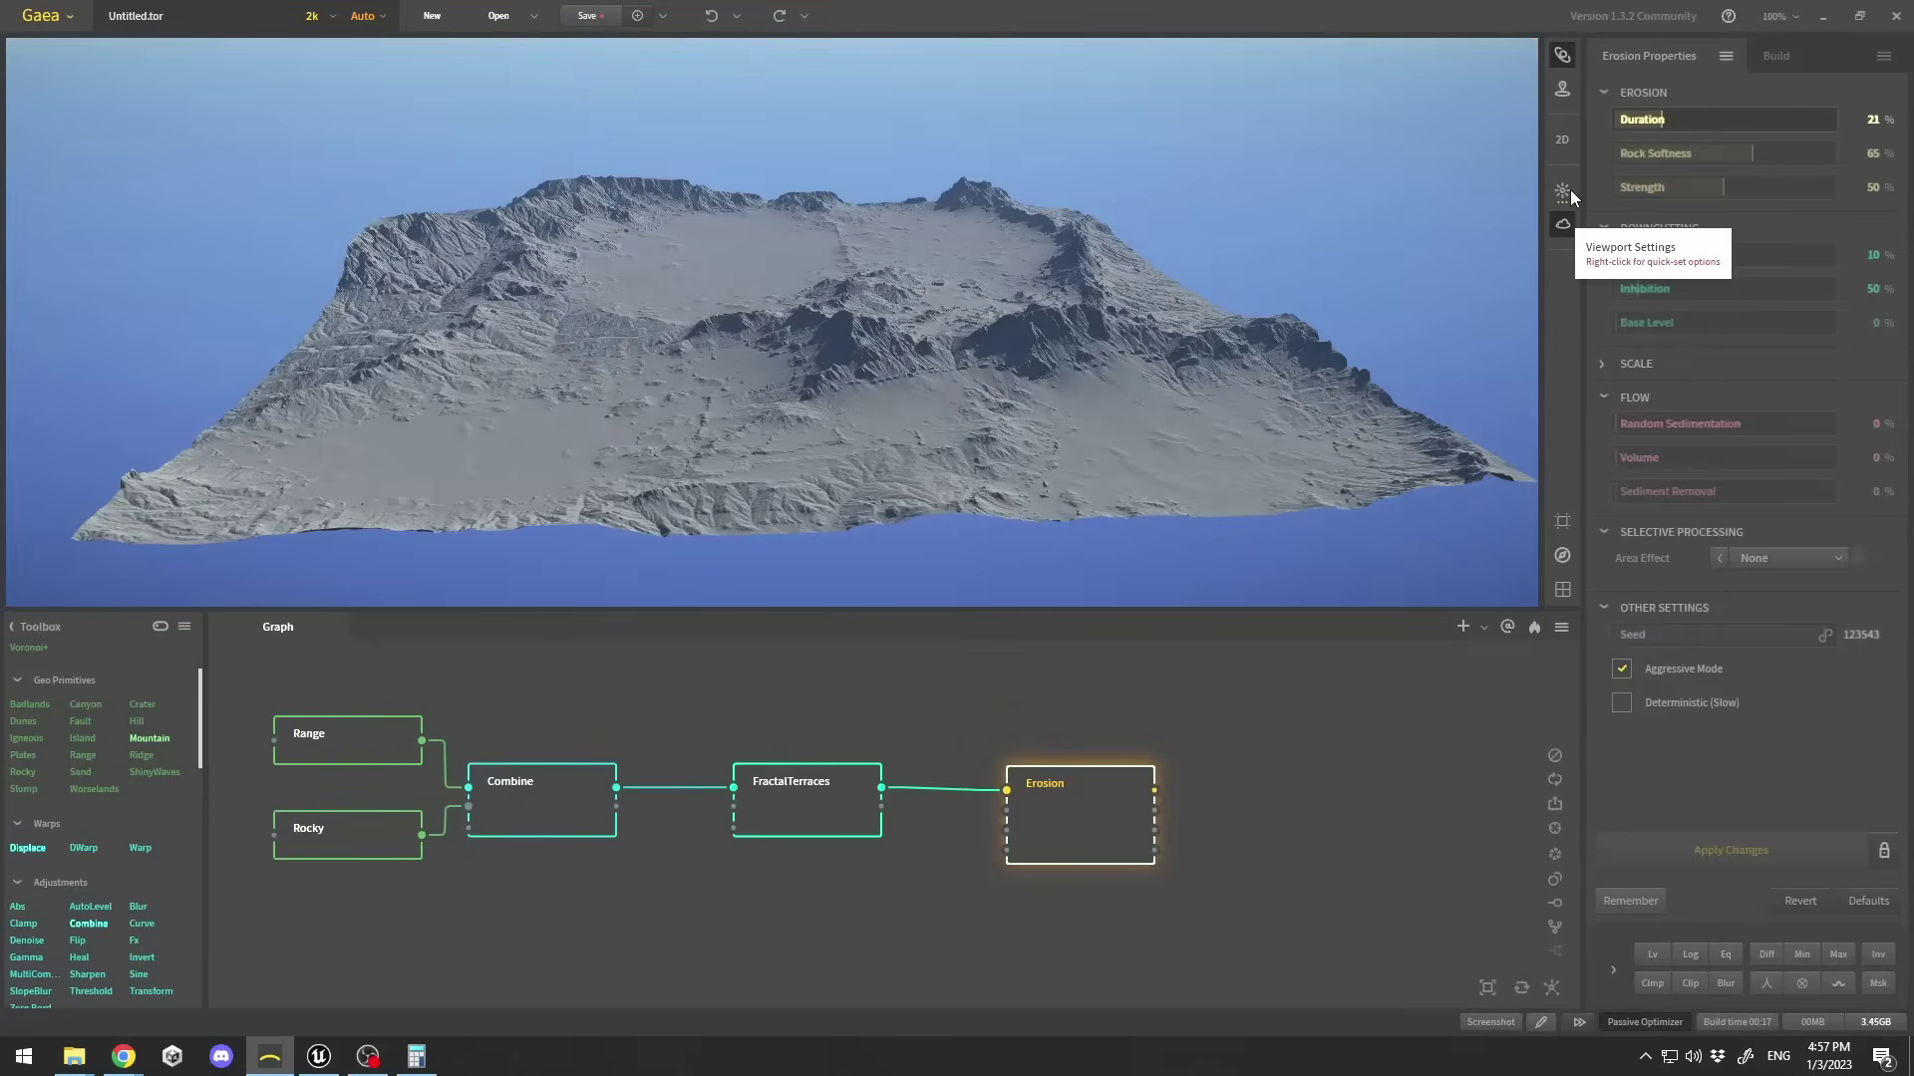
click(1561, 191)
mouse_move(1367, 130)
mouse_down()
mouse_move(1397, 144)
mouse_move(1375, 148)
mouse_up()
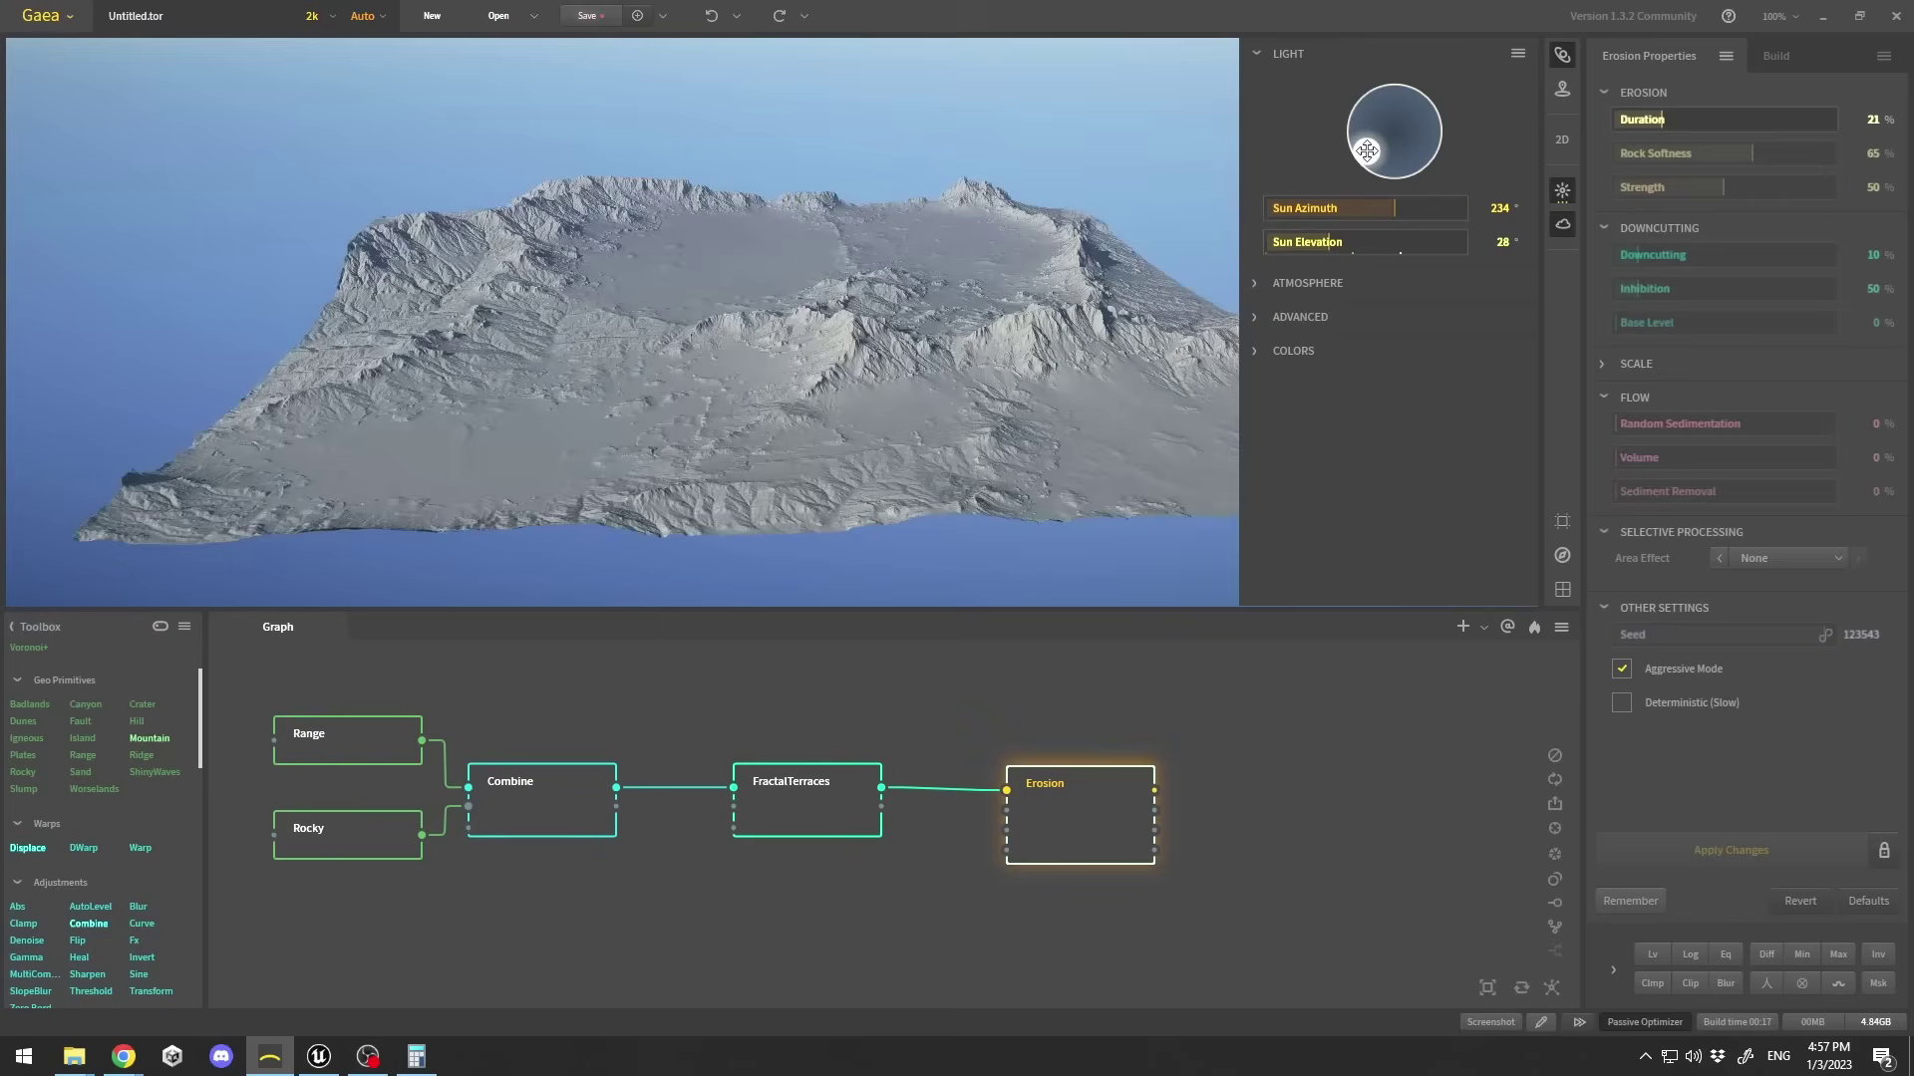
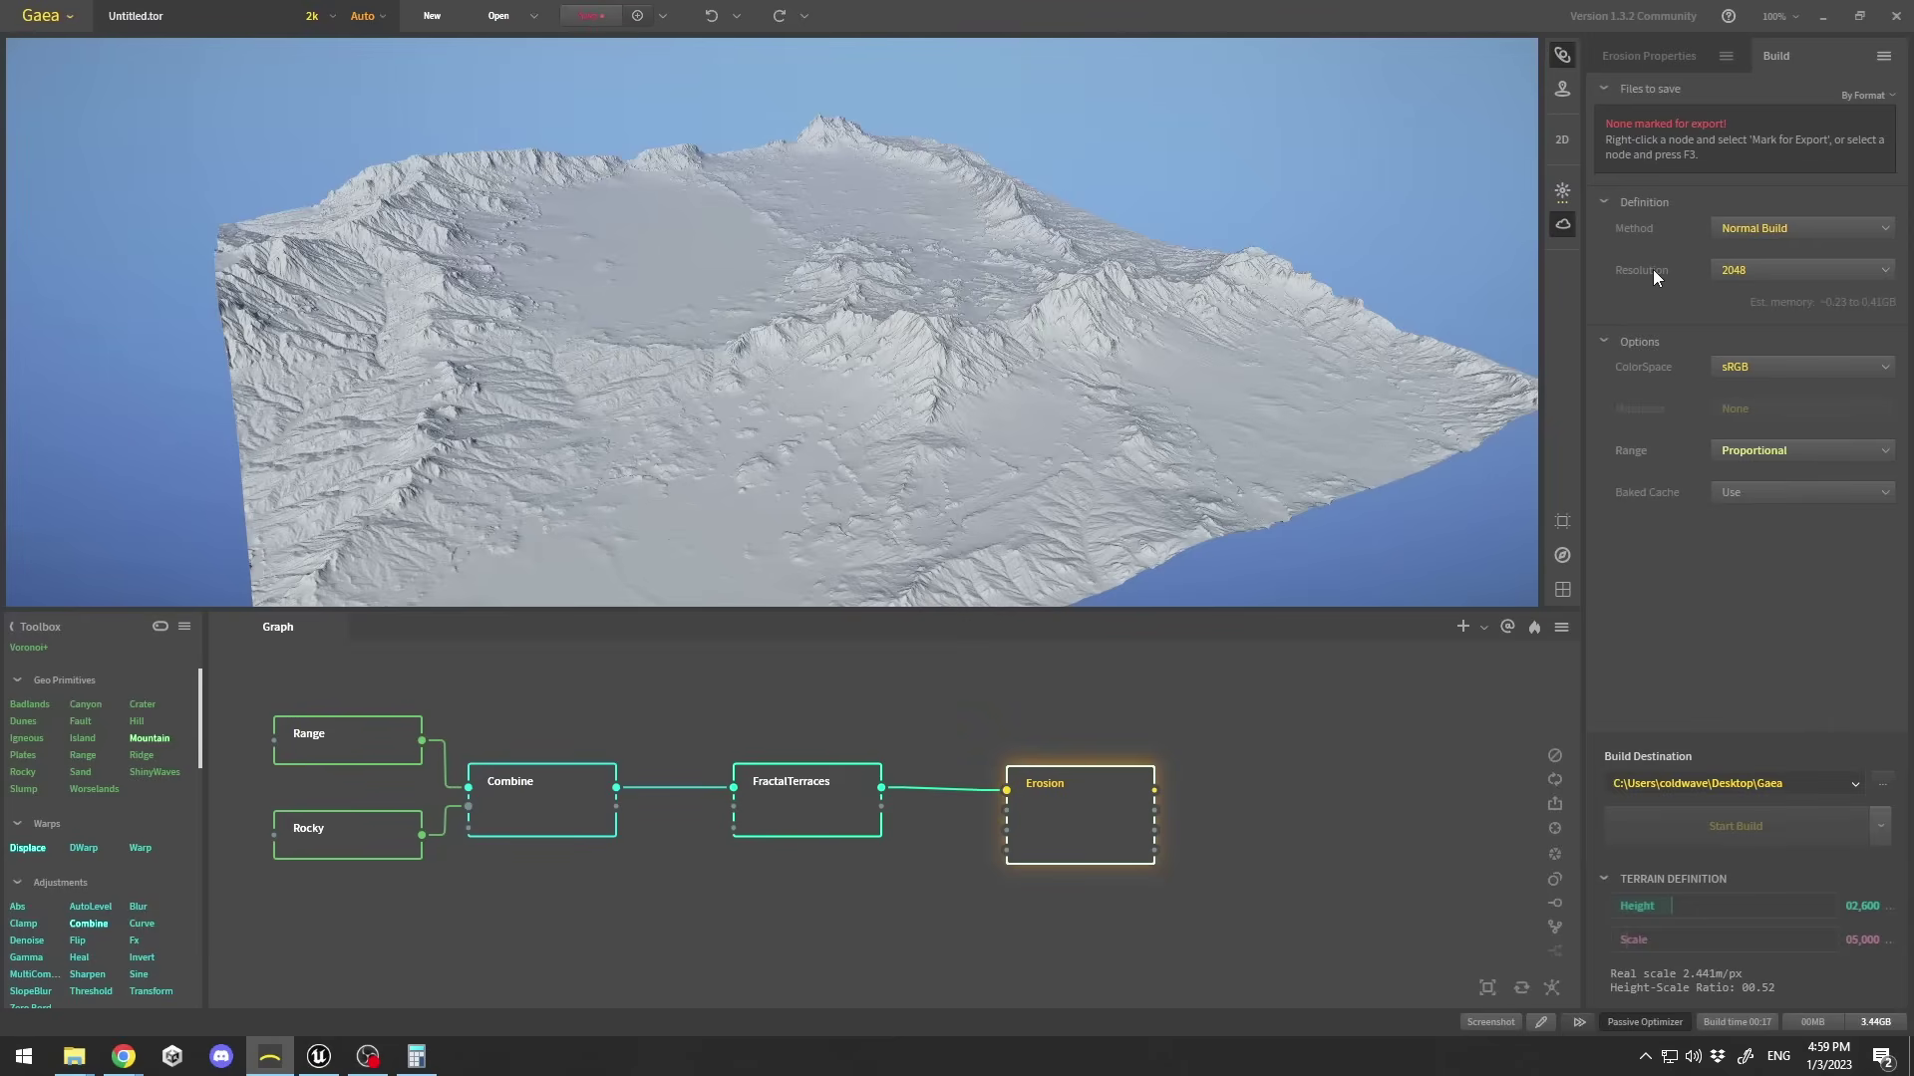
Set the build resolution to 1009 from the Unreal sizes.
click(1742, 271)
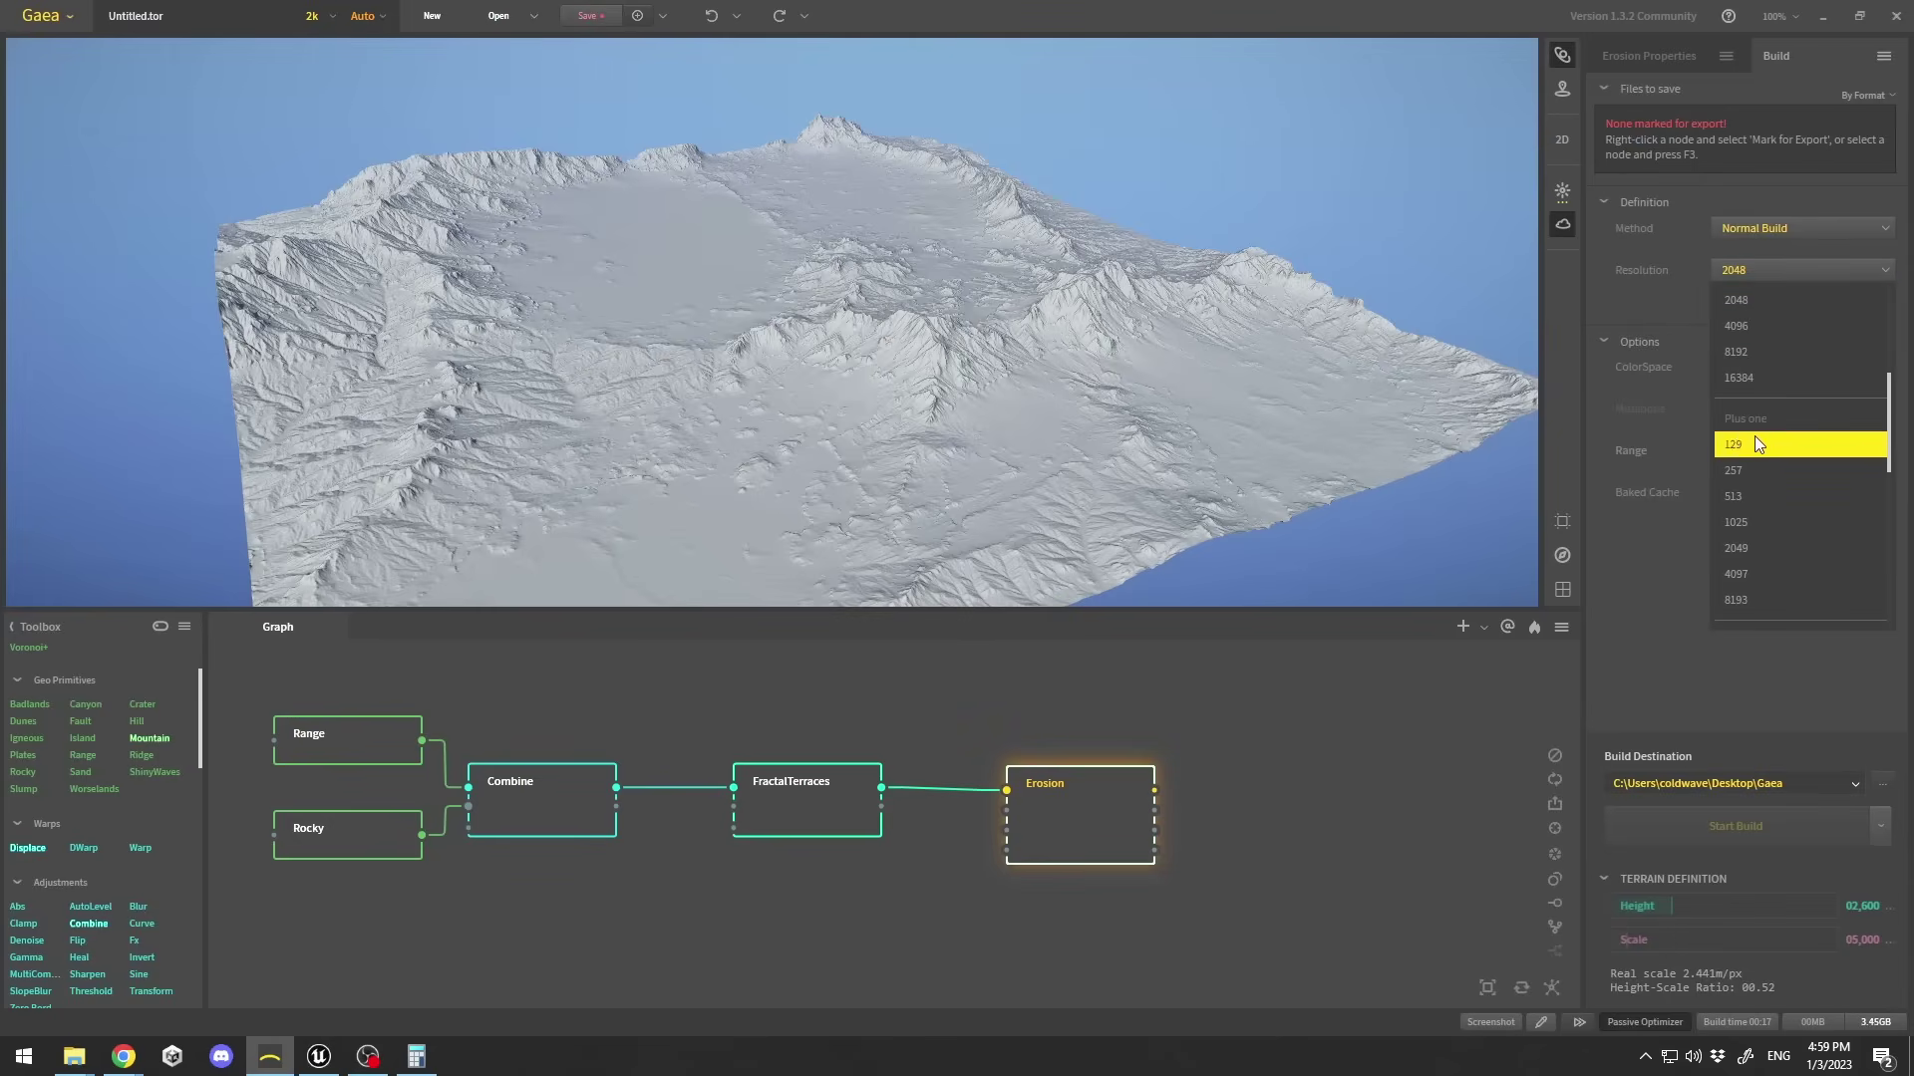
scroll(1775, 426, down, 3)
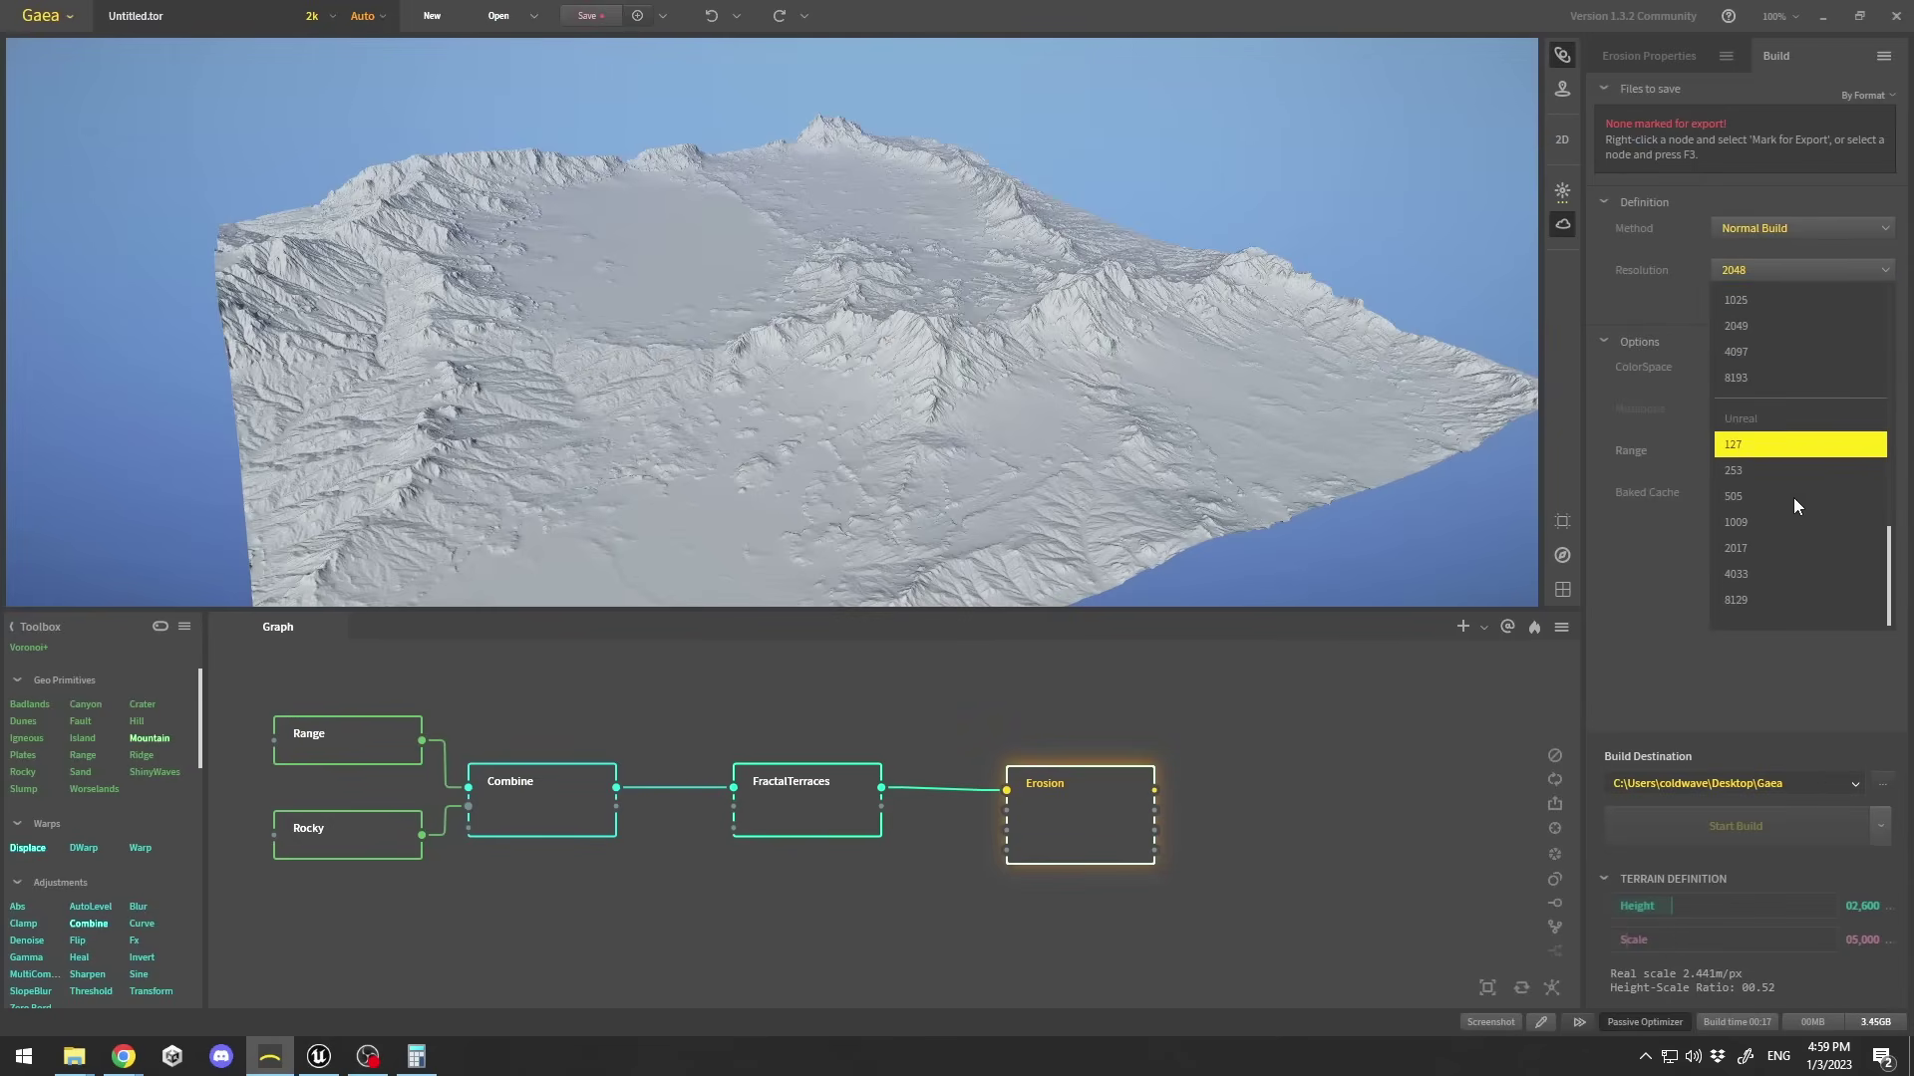
scroll(1734, 432, down, 3)
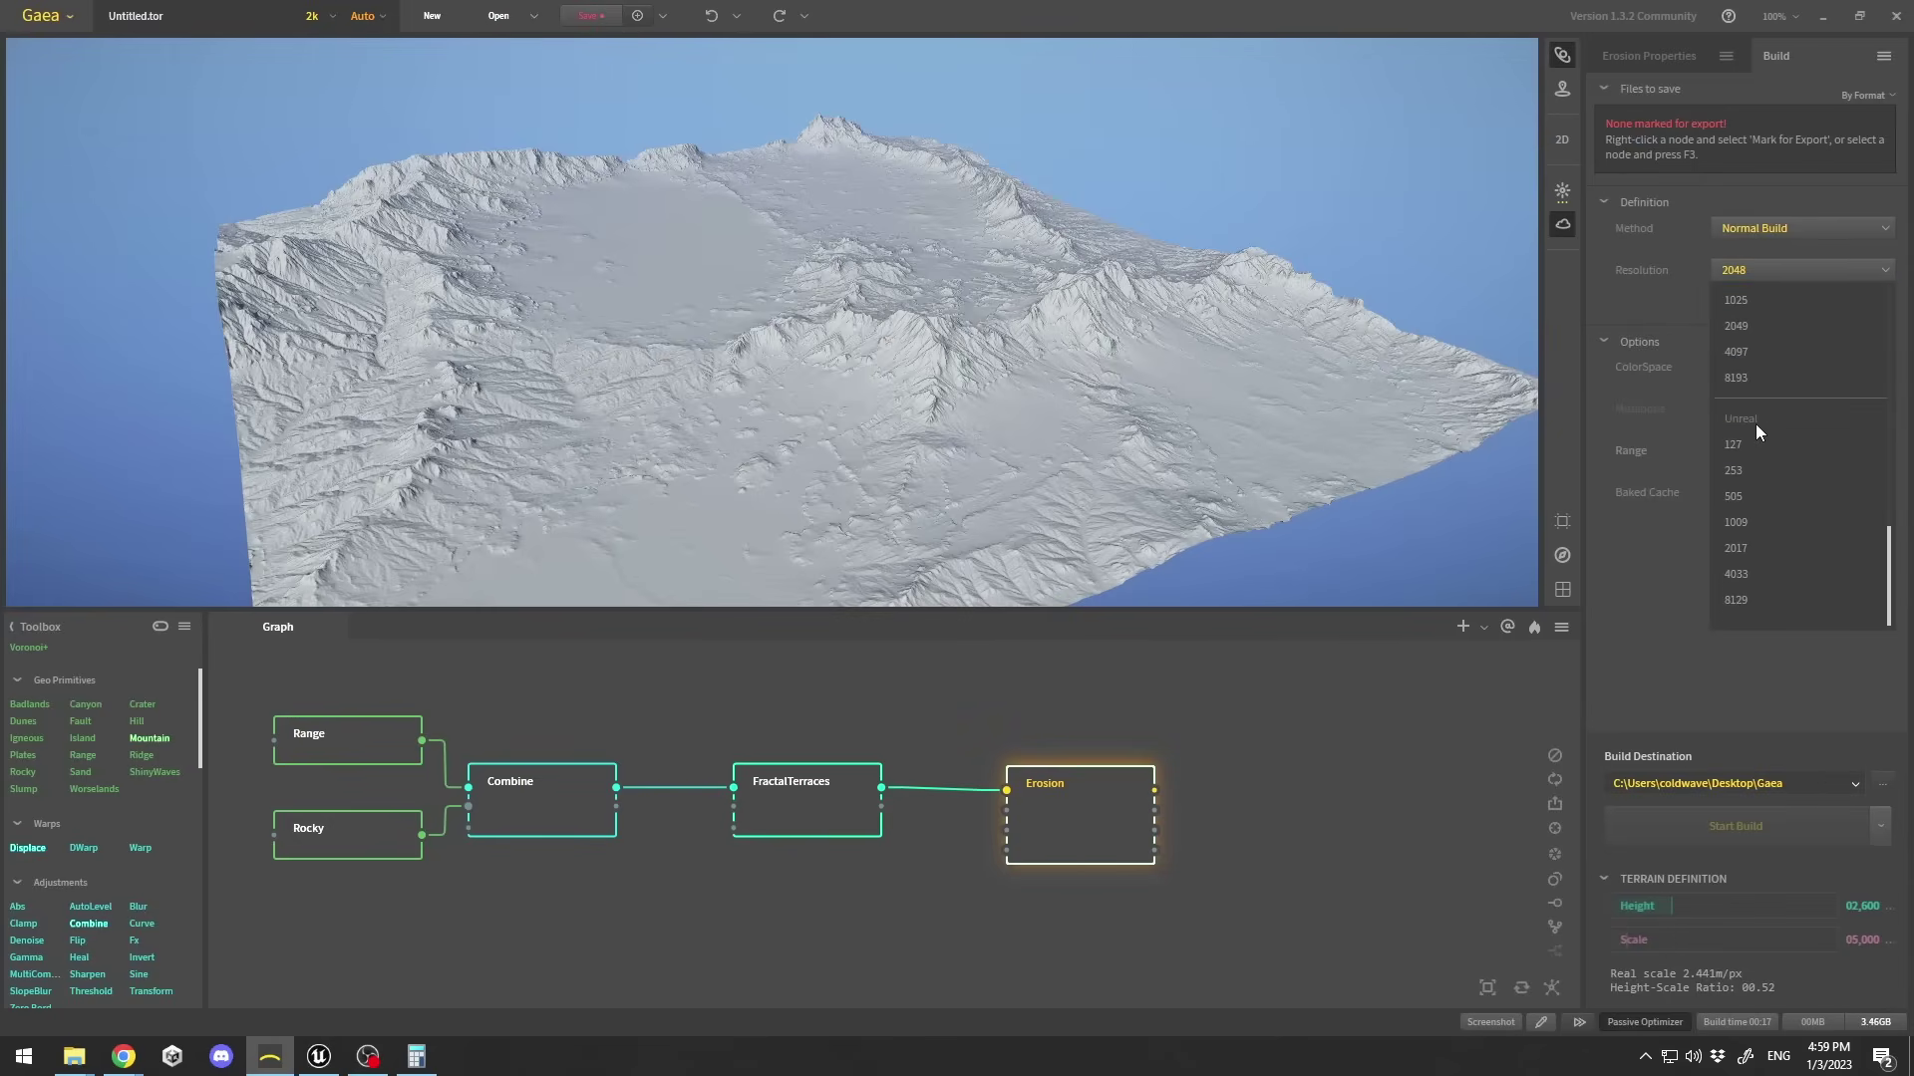
click(1750, 530)
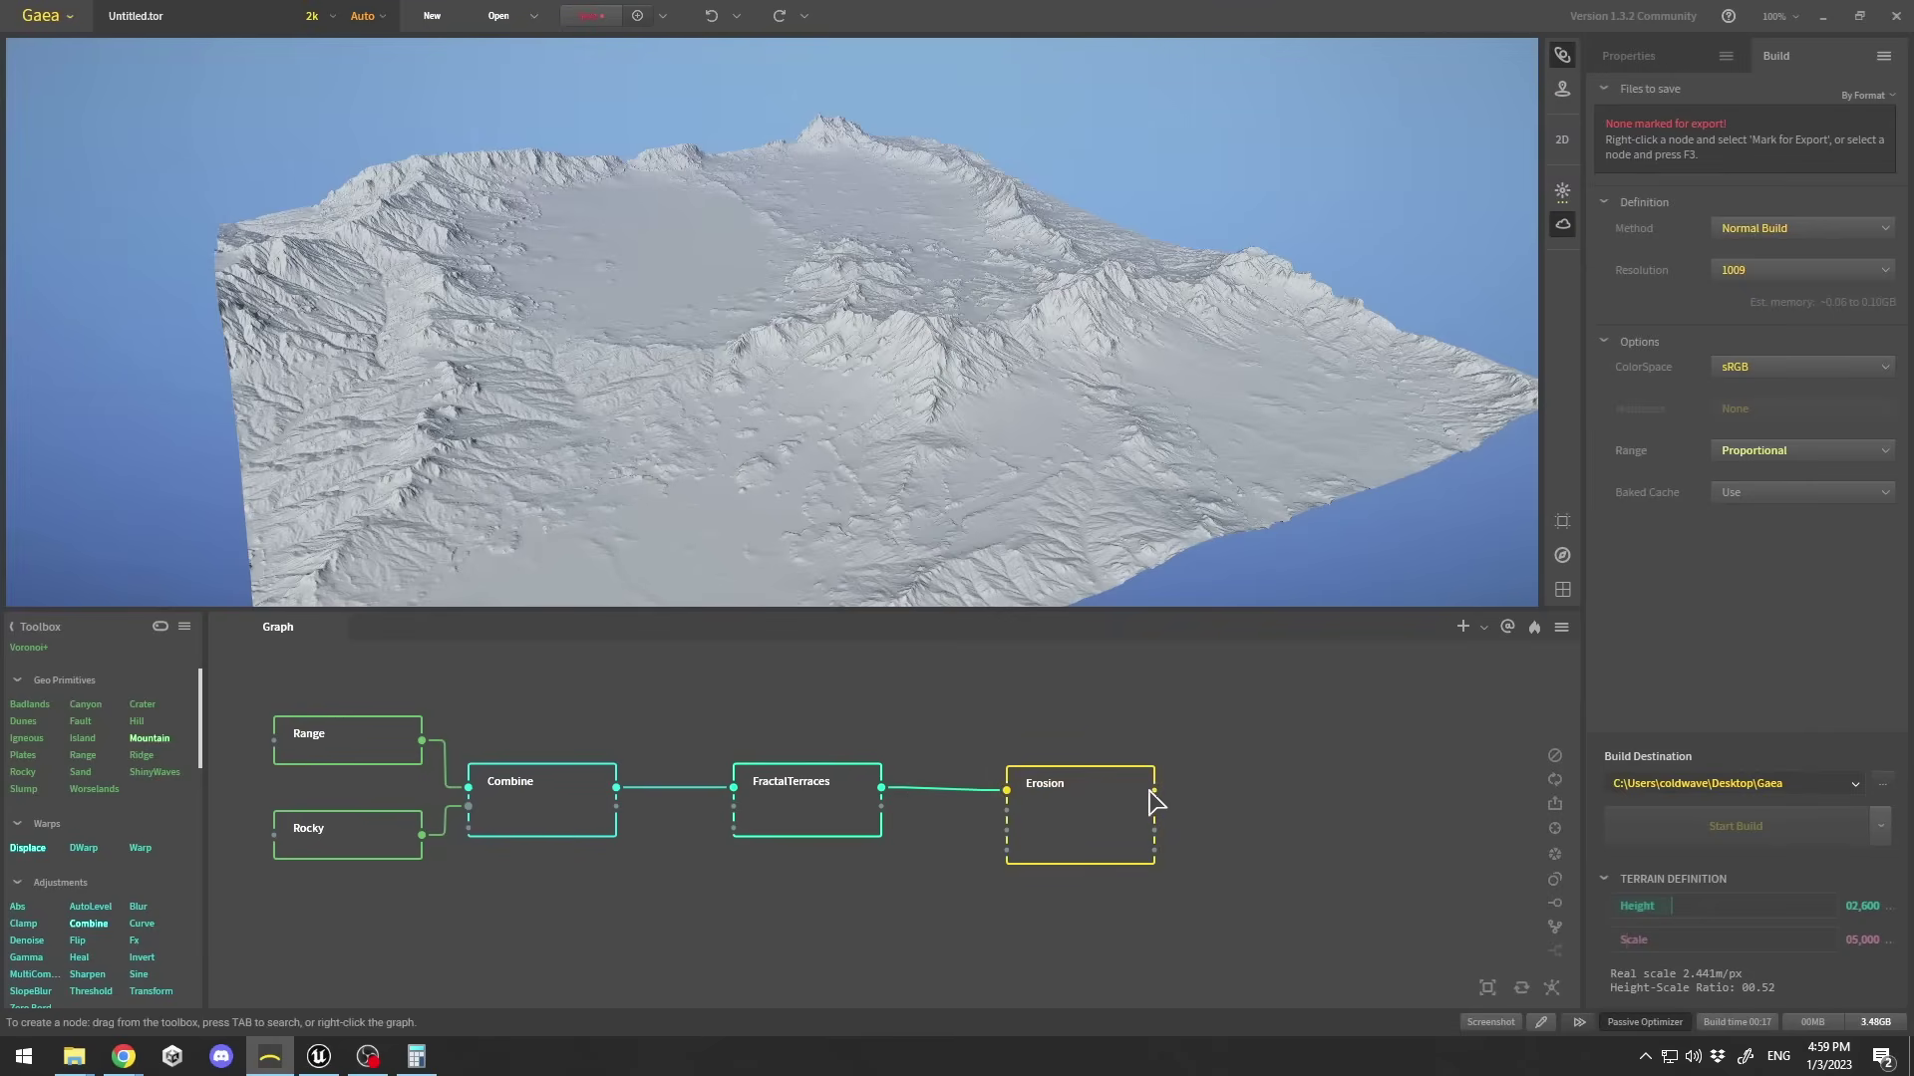
Rename the Erosion node to MyWorld.
right_click(1076, 801)
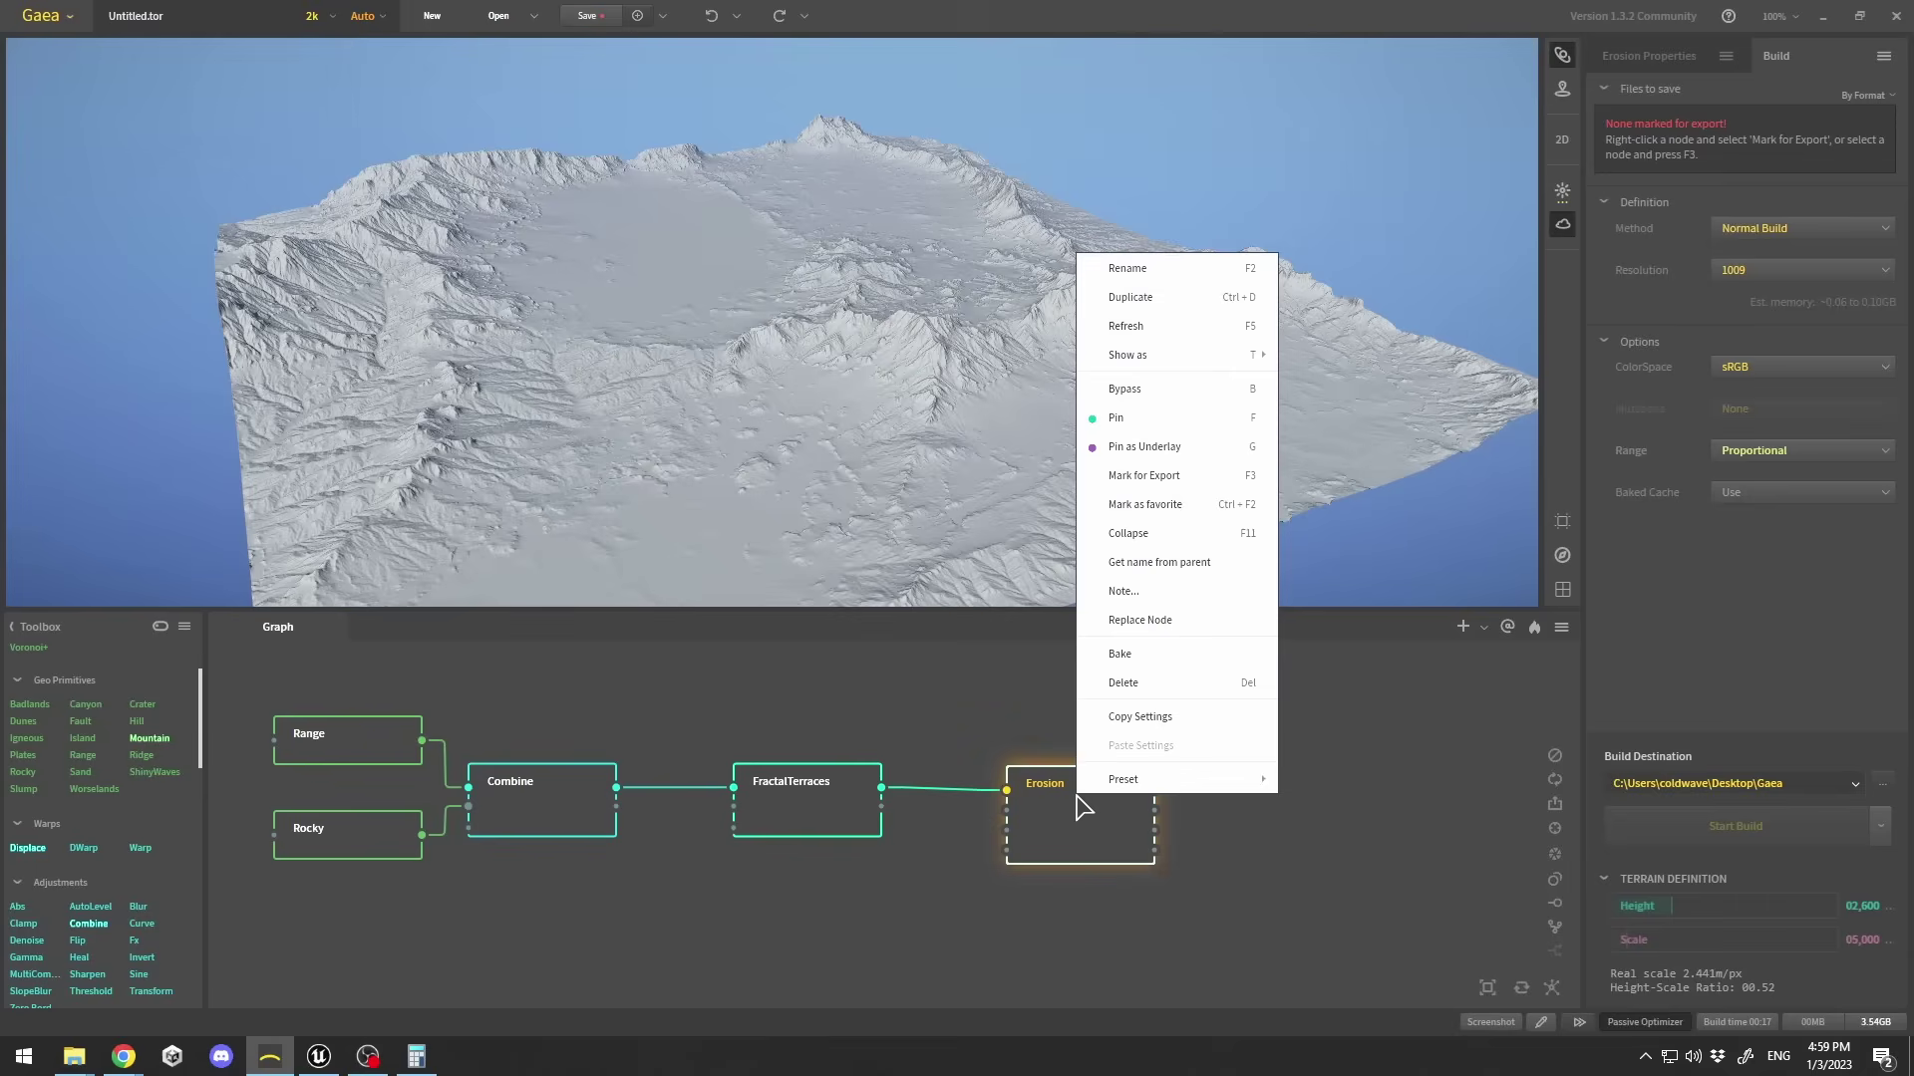
click(1174, 269)
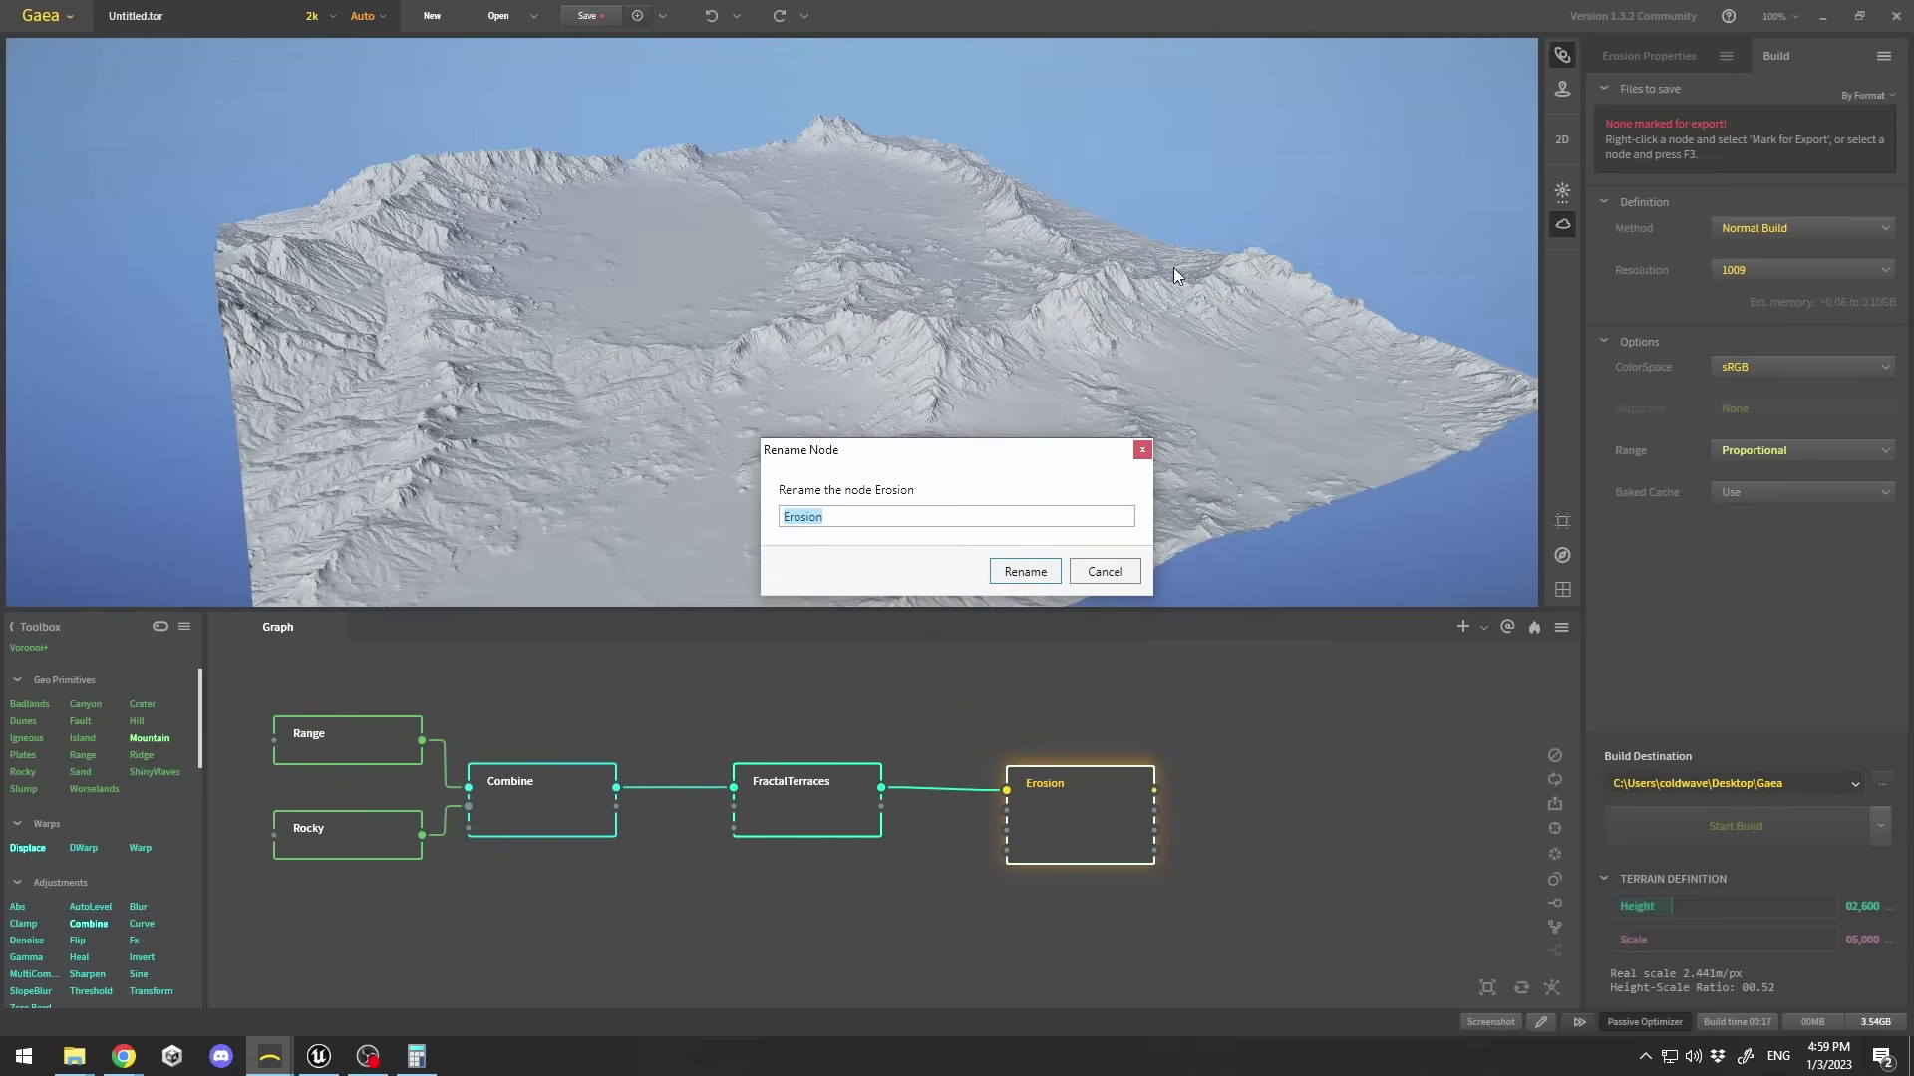
text(MyWorld)
key(Return)
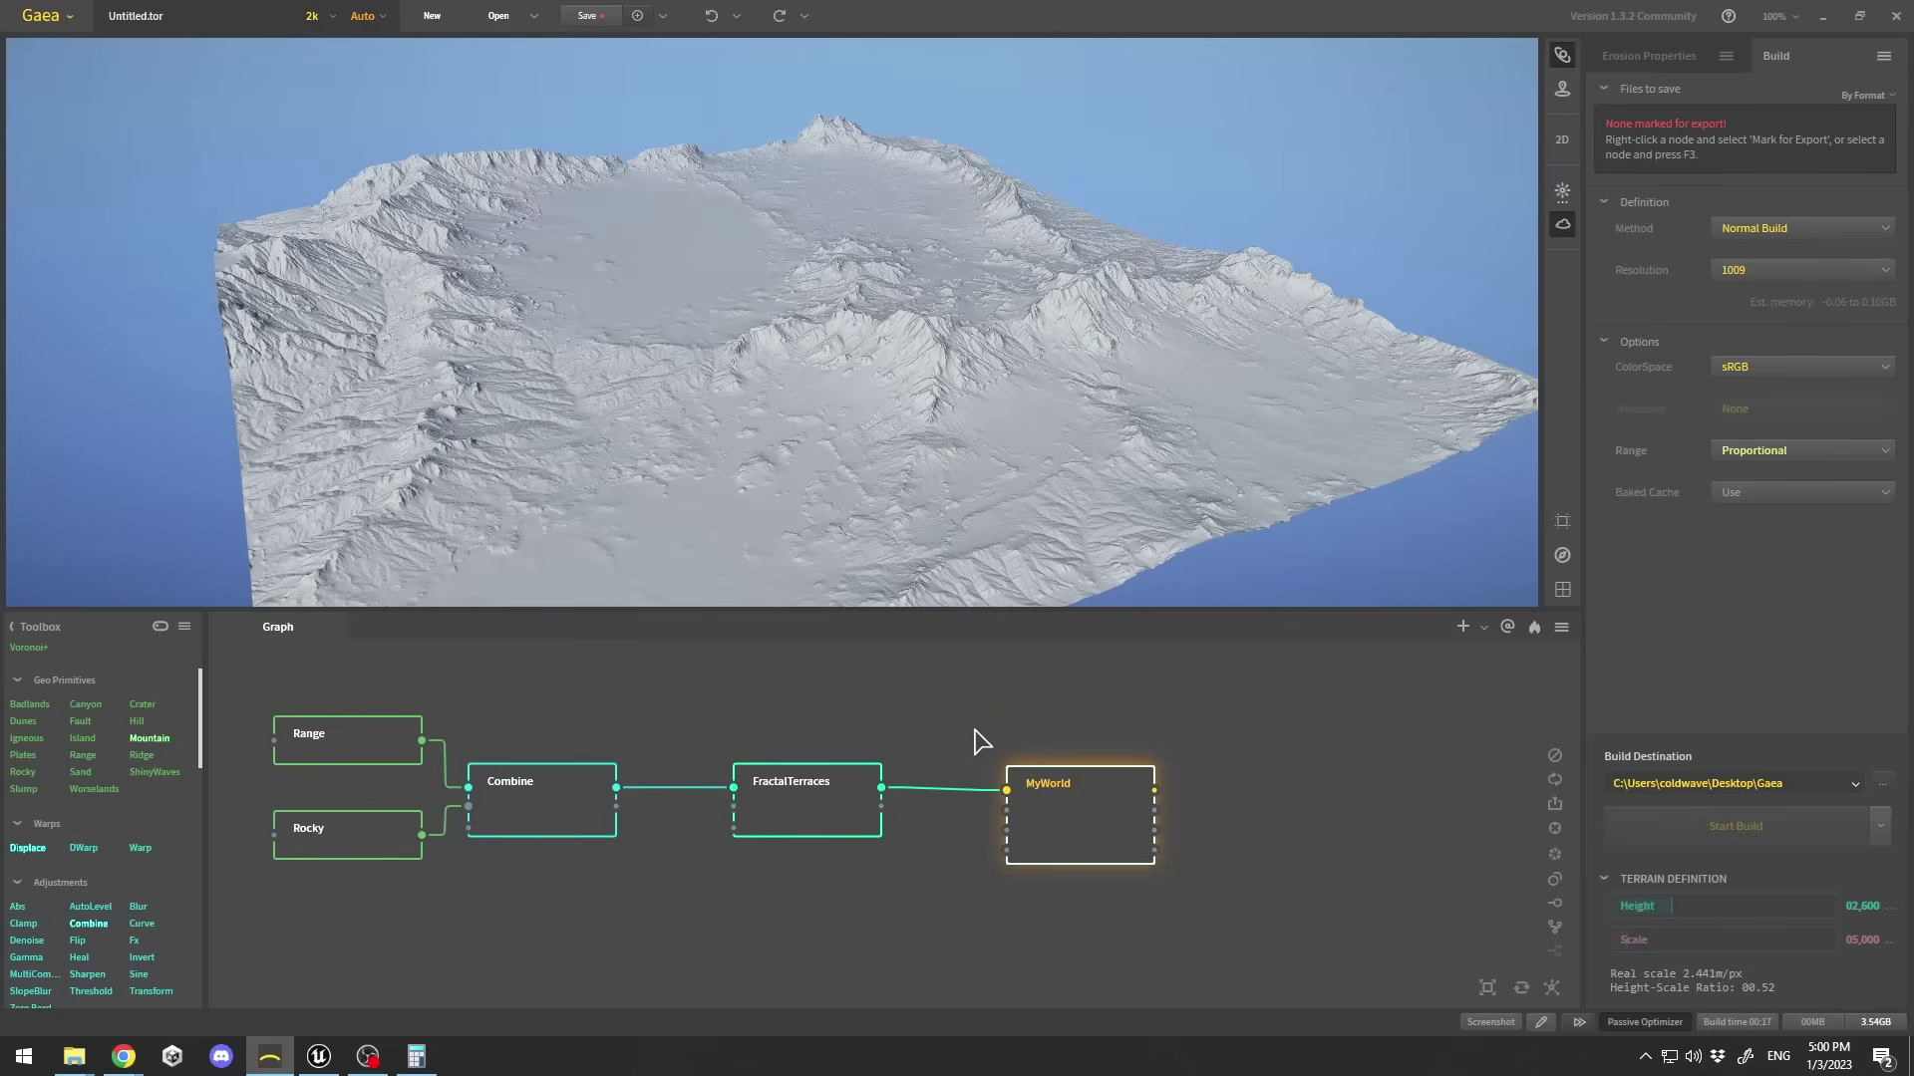
Mark the MyWorld node for export and set its output file format to .png.
right_click(1087, 785)
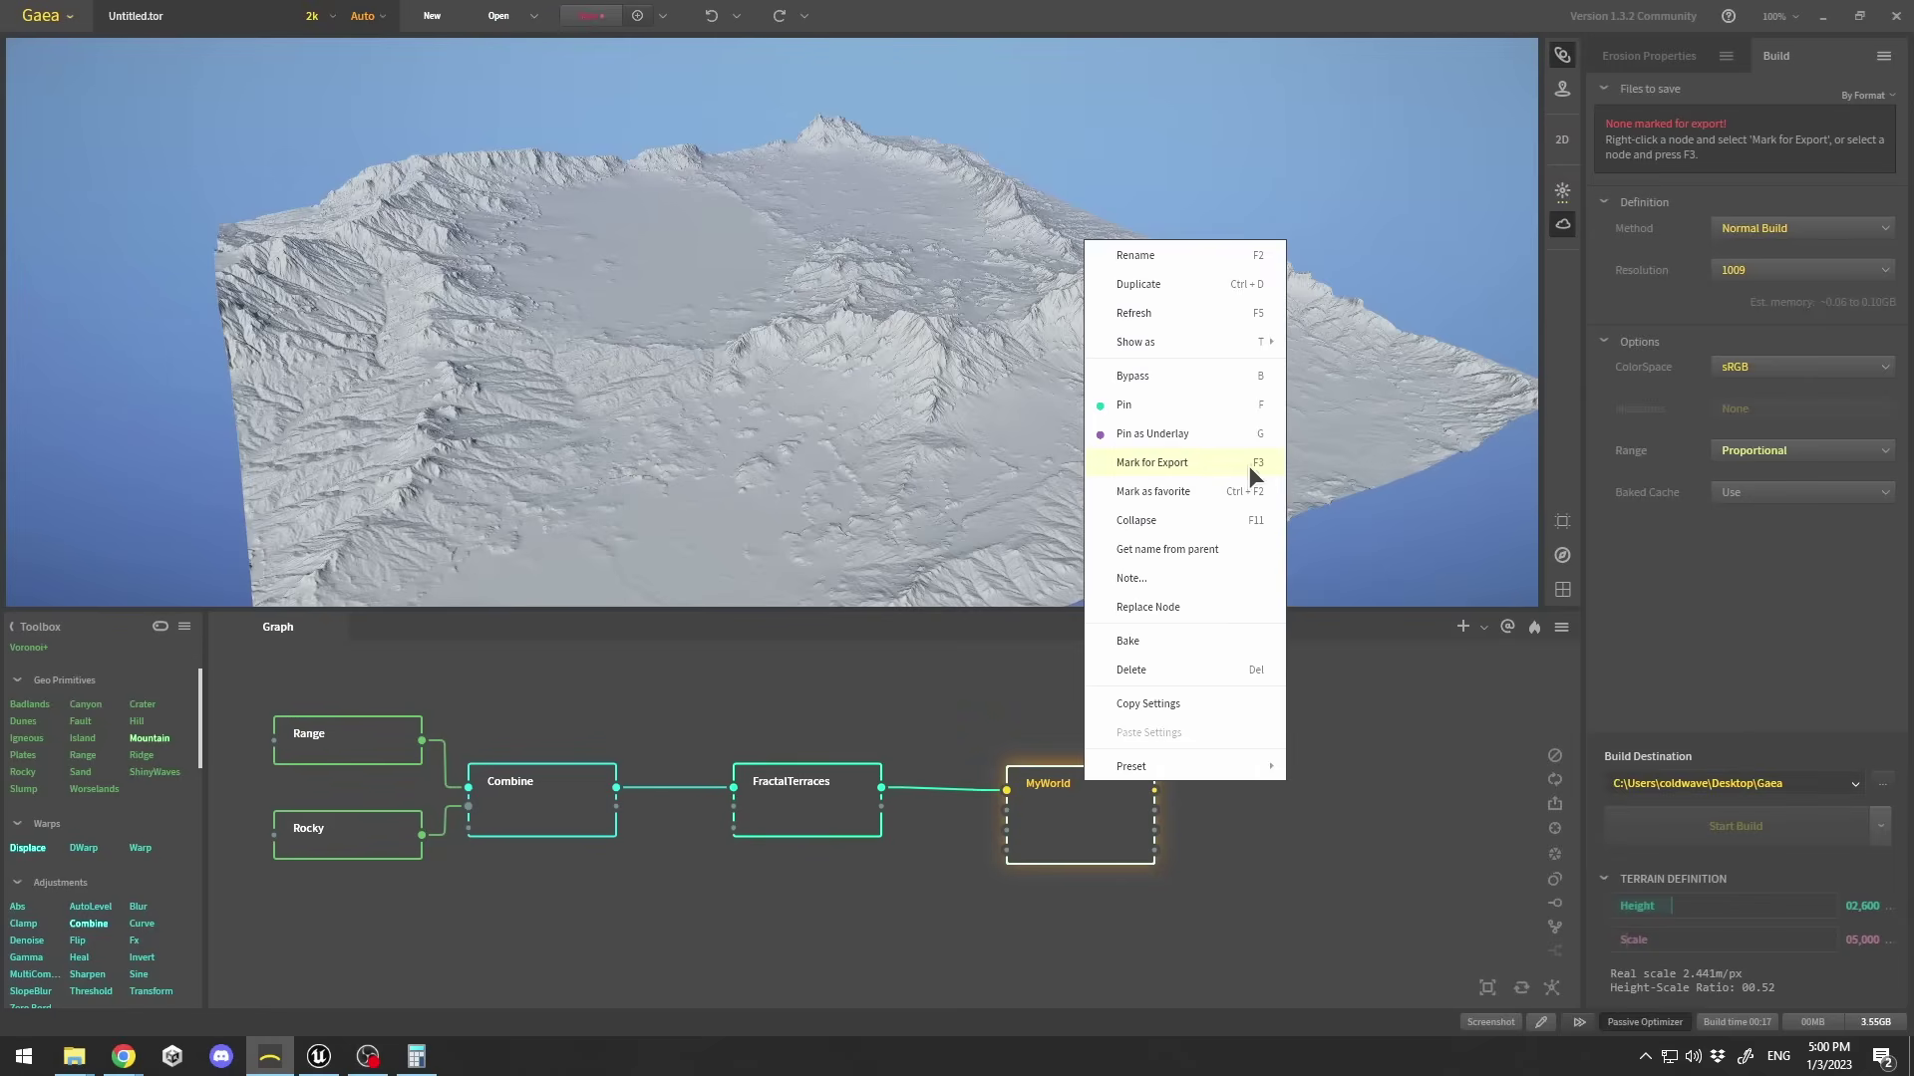
click(1116, 463)
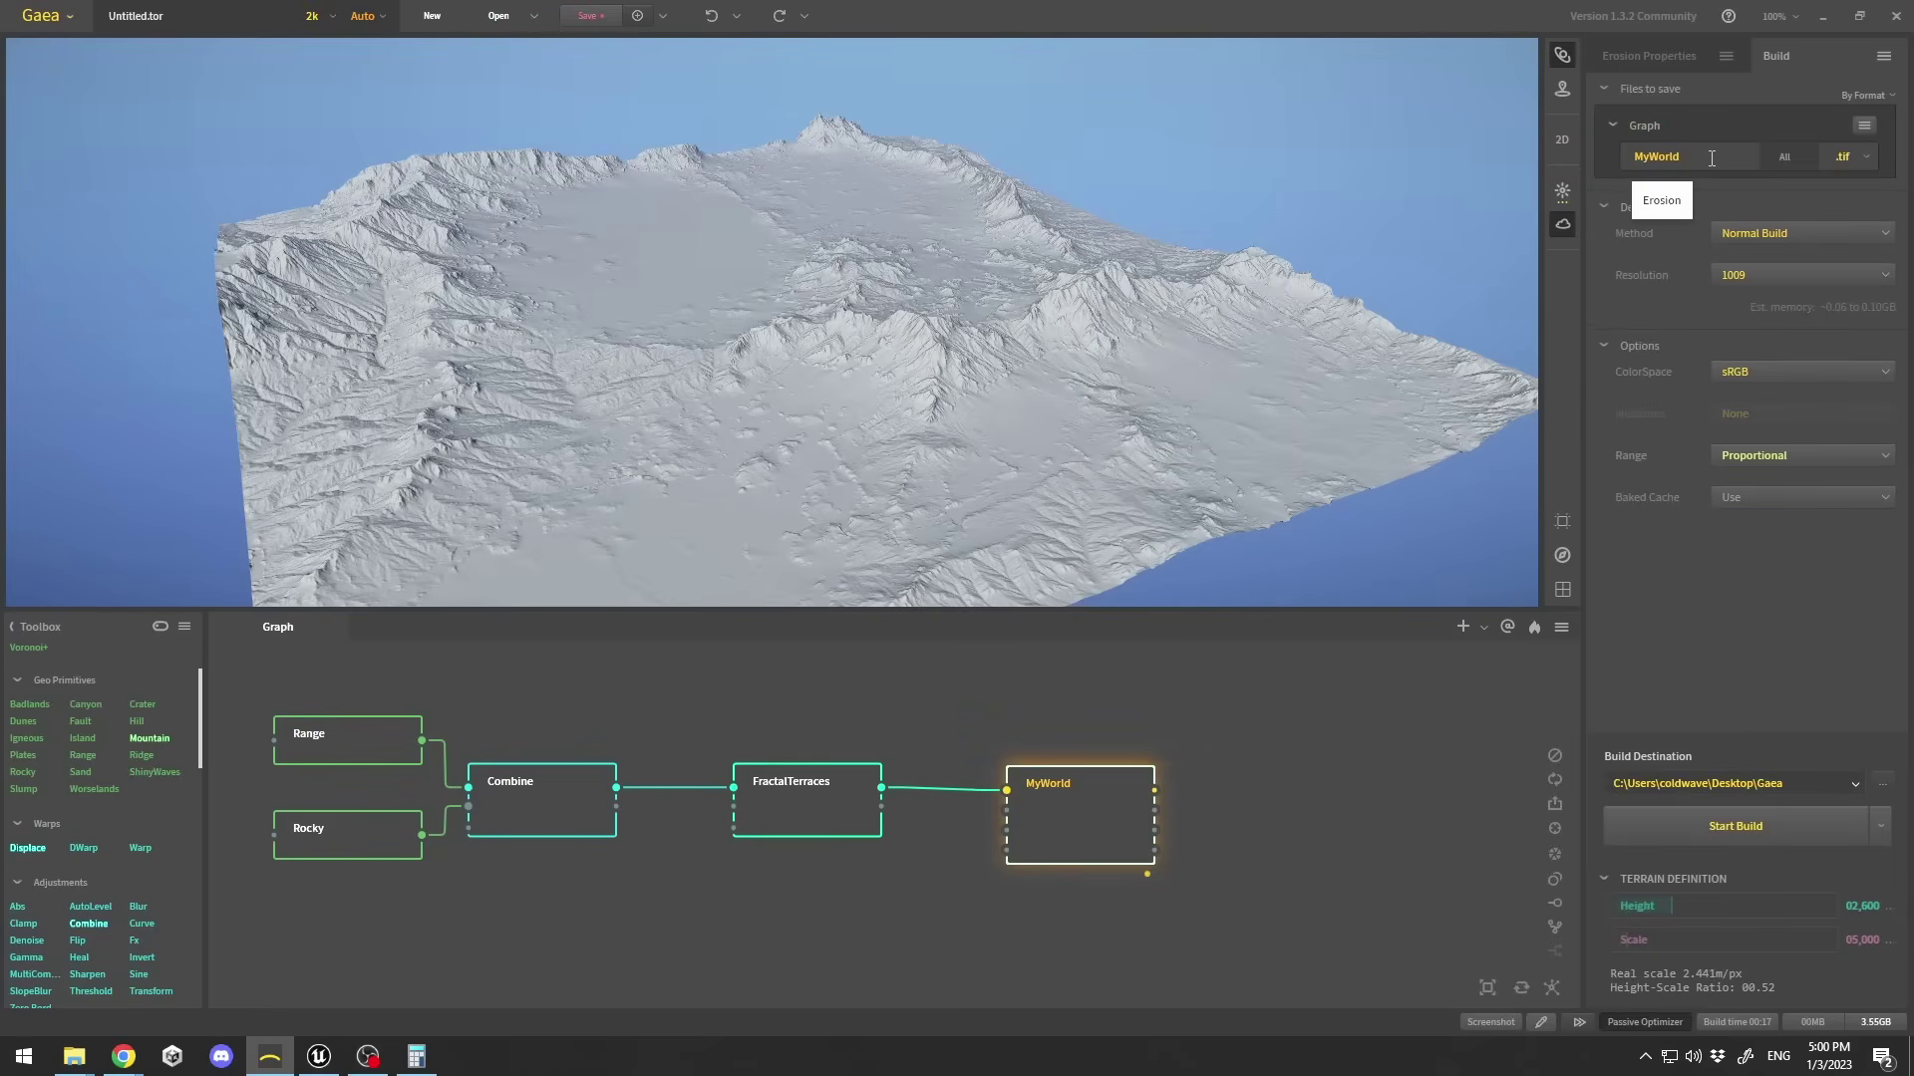
click(1864, 157)
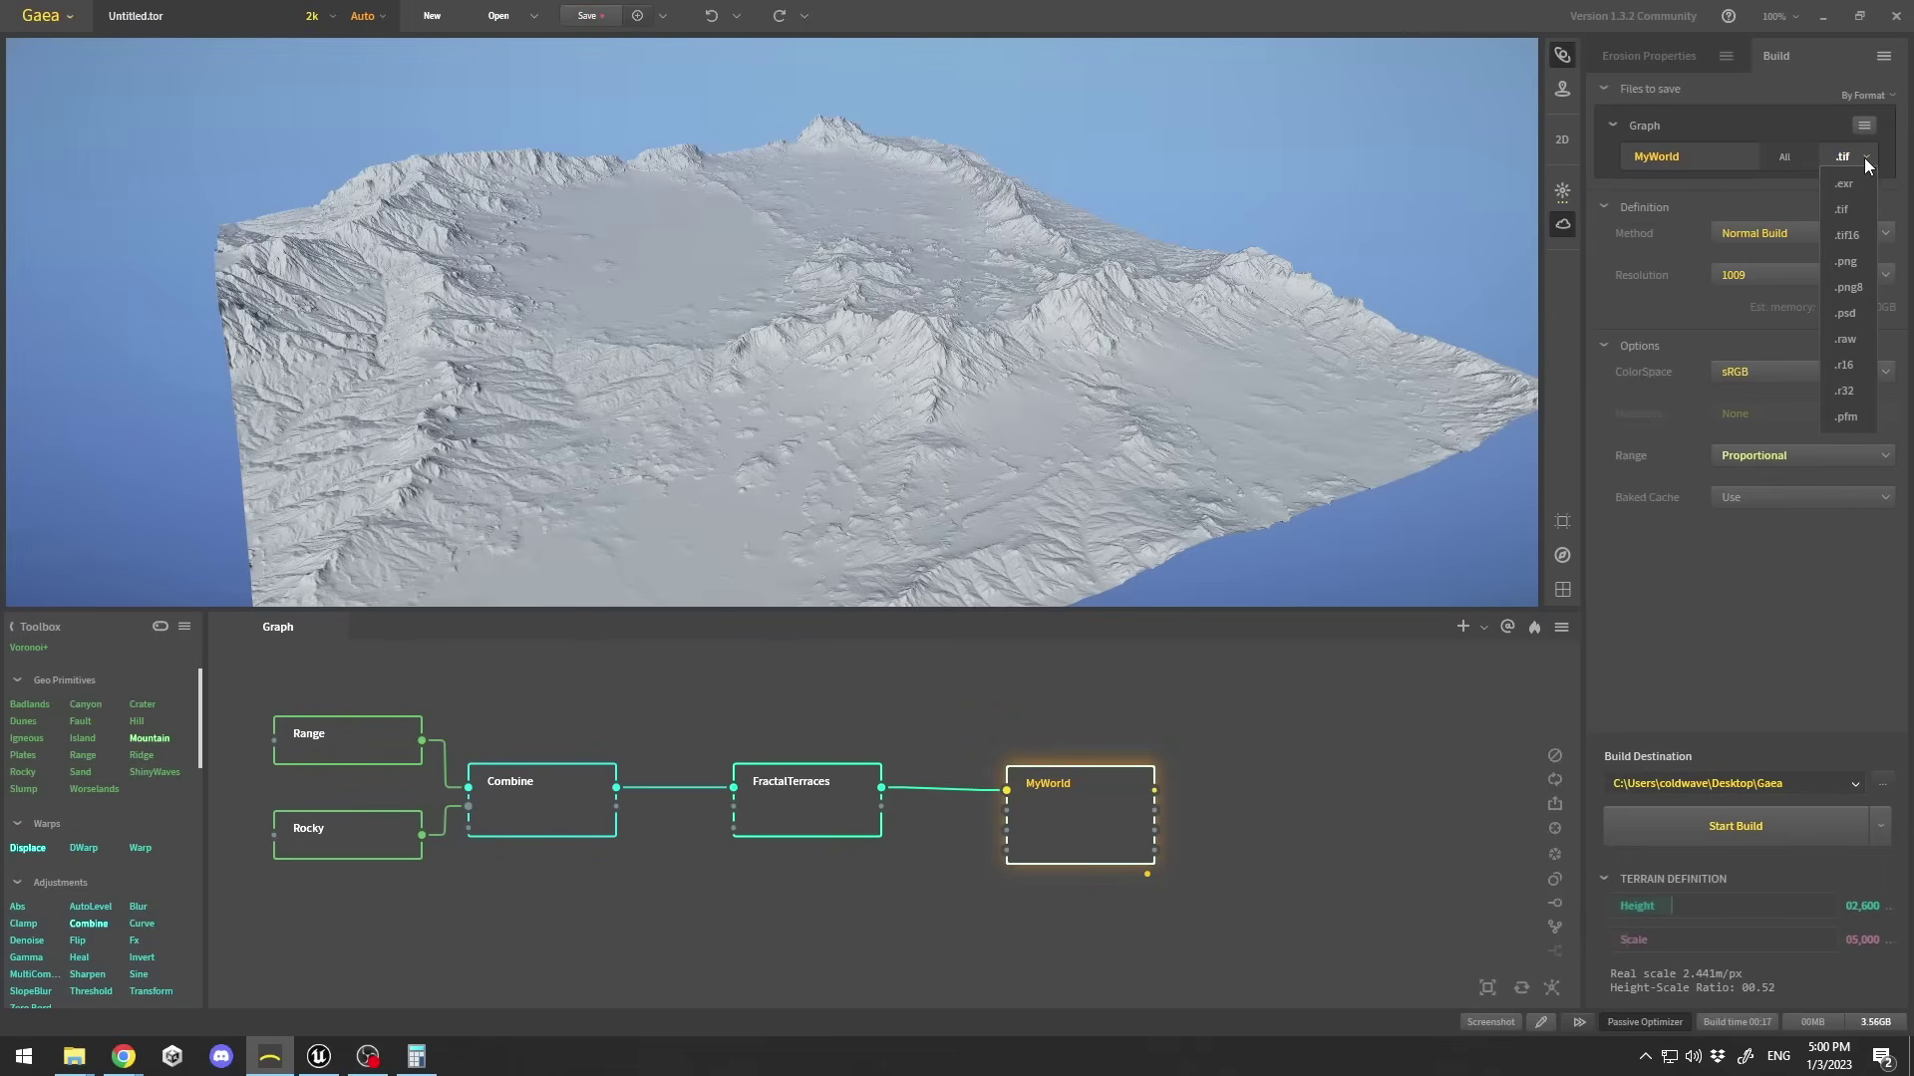
click(1864, 260)
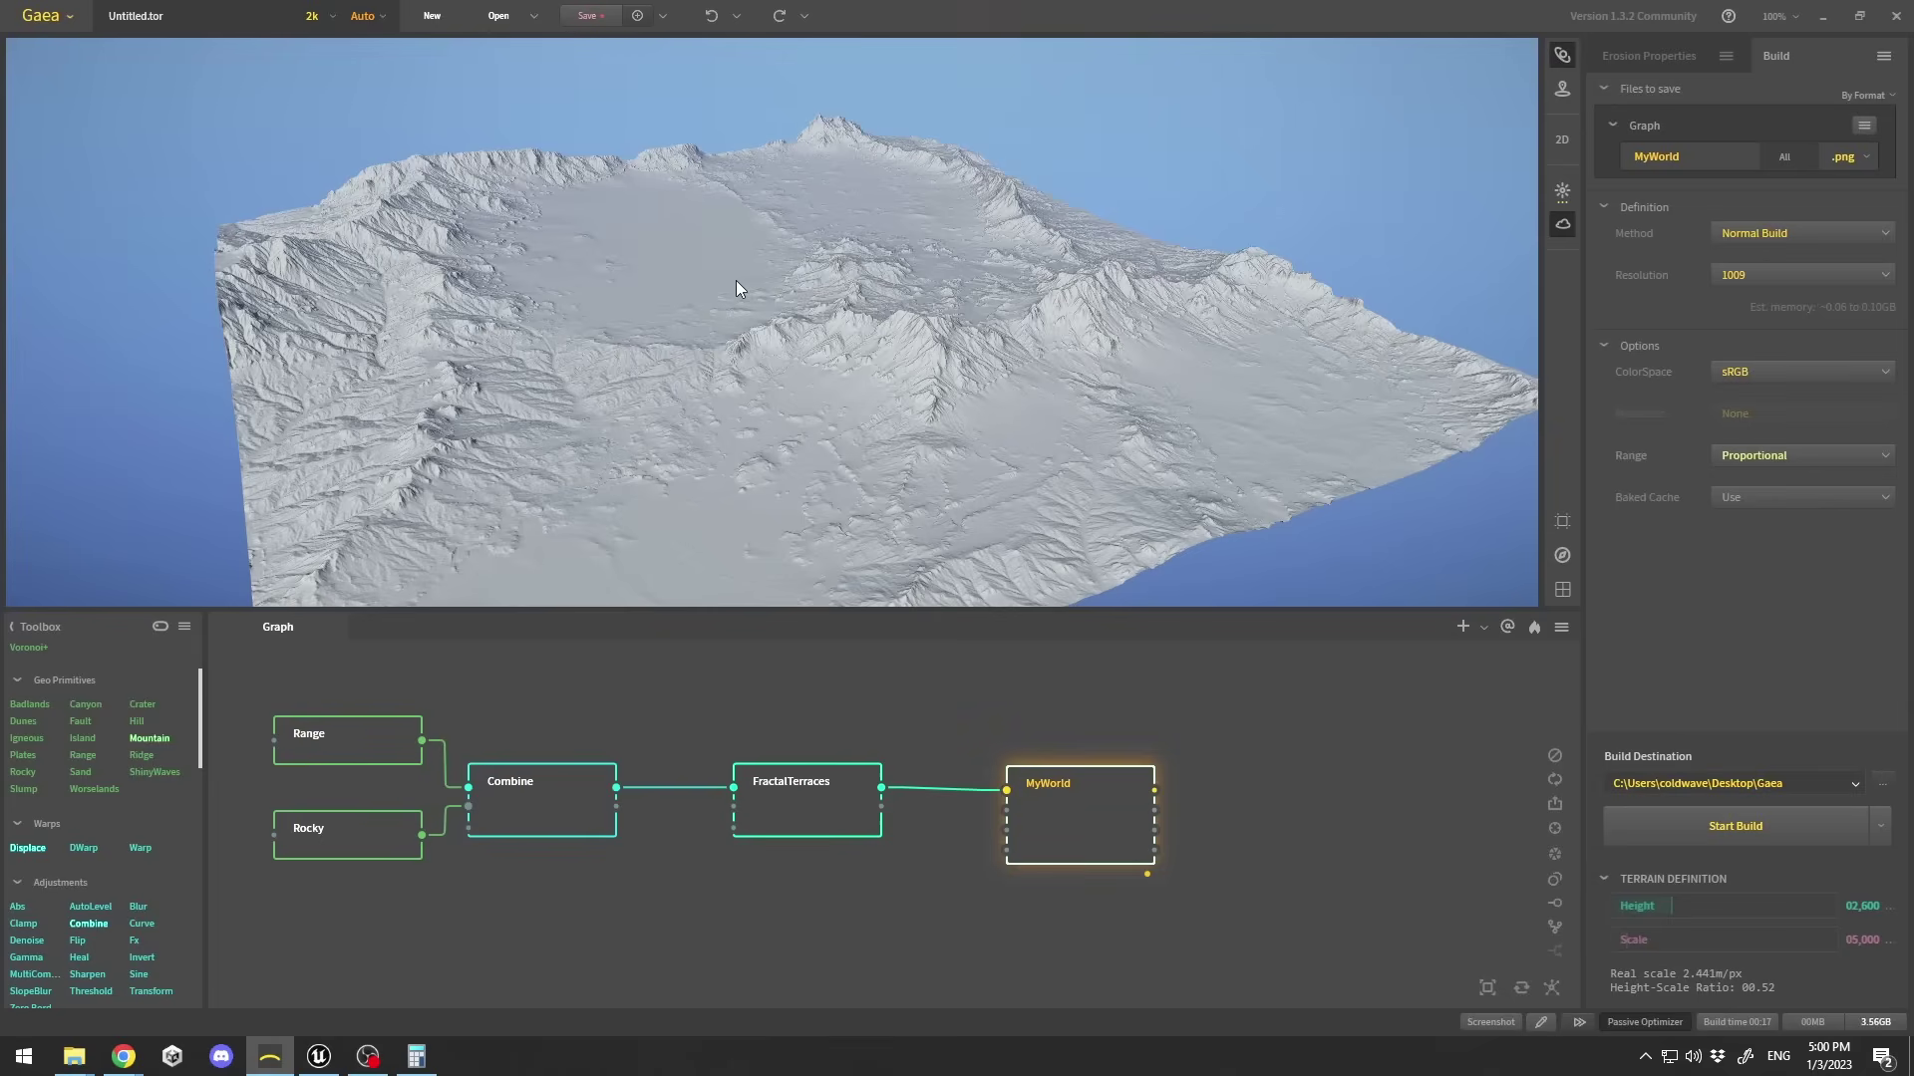
Set the terrain definition's Height to 2,000 and check the terrain's new proportions.
drag(773, 307, 872, 306)
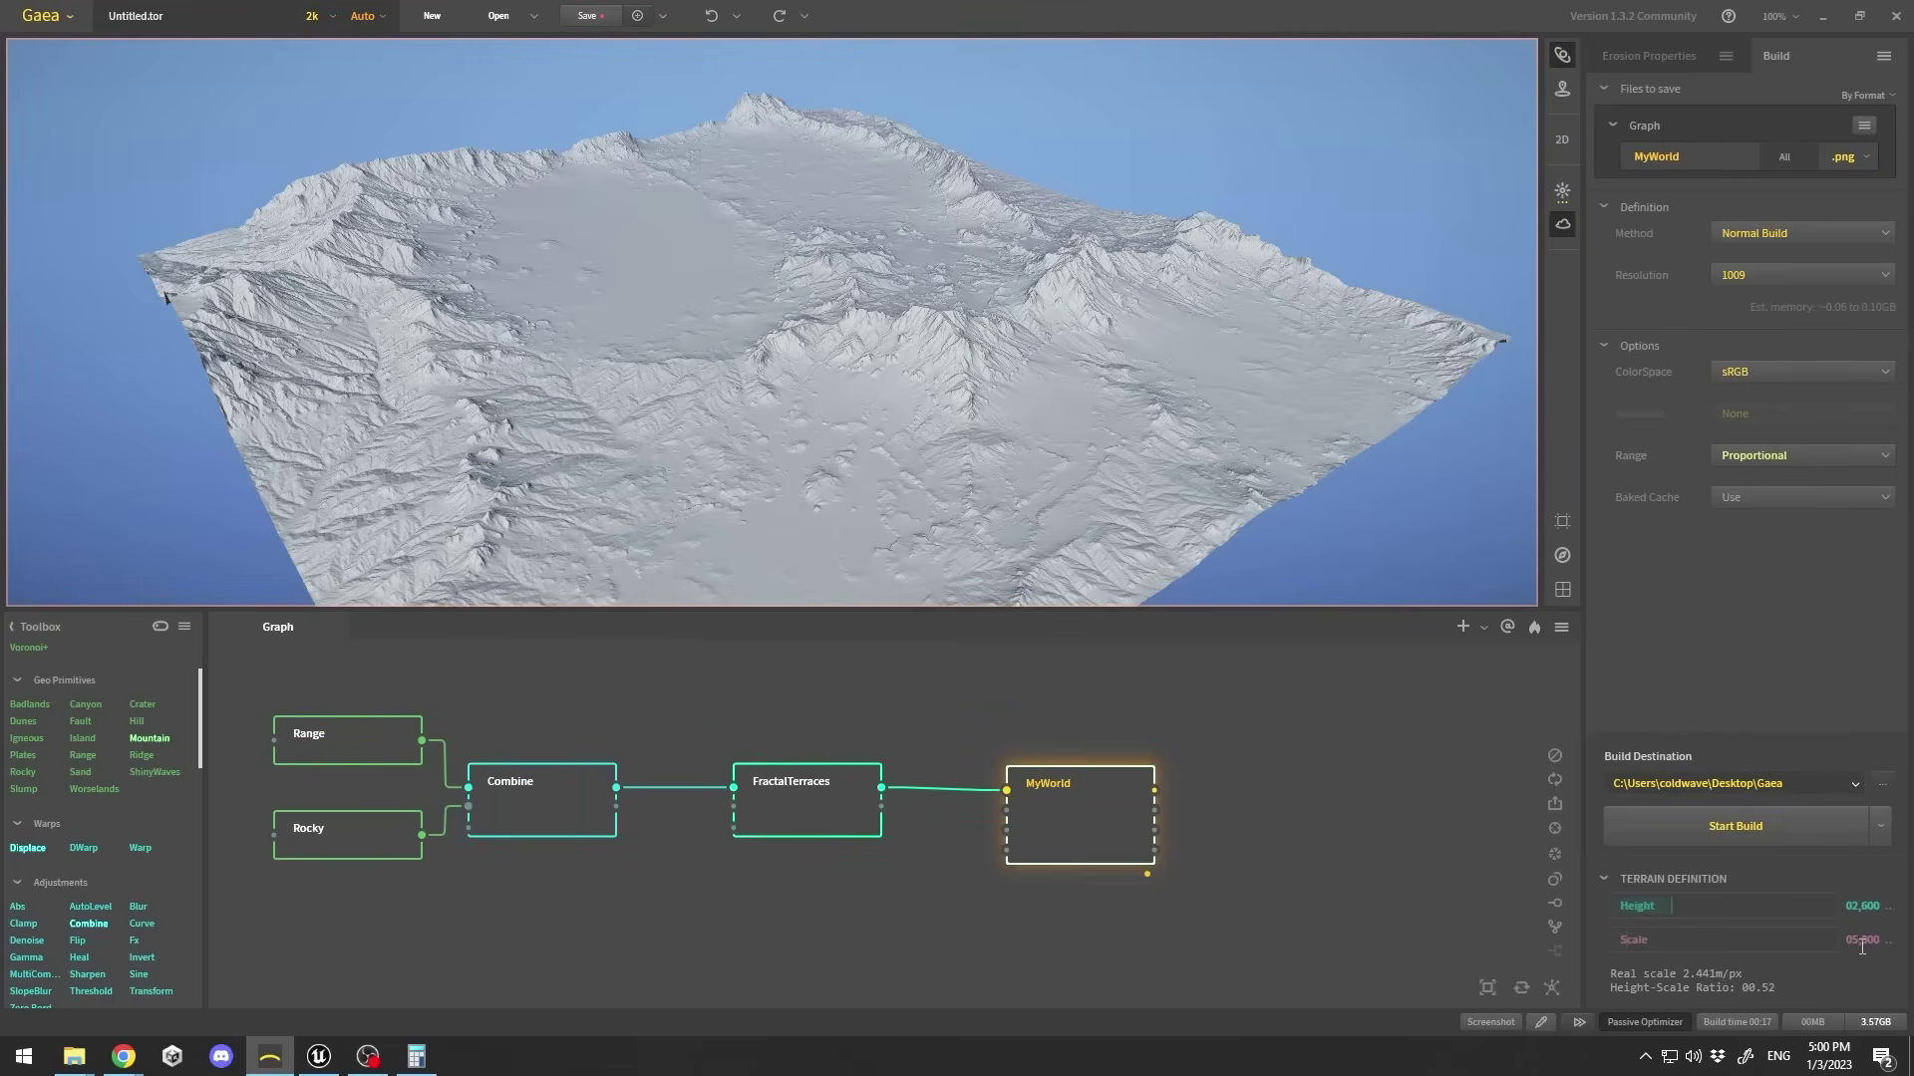
drag(1091, 554, 1066, 461)
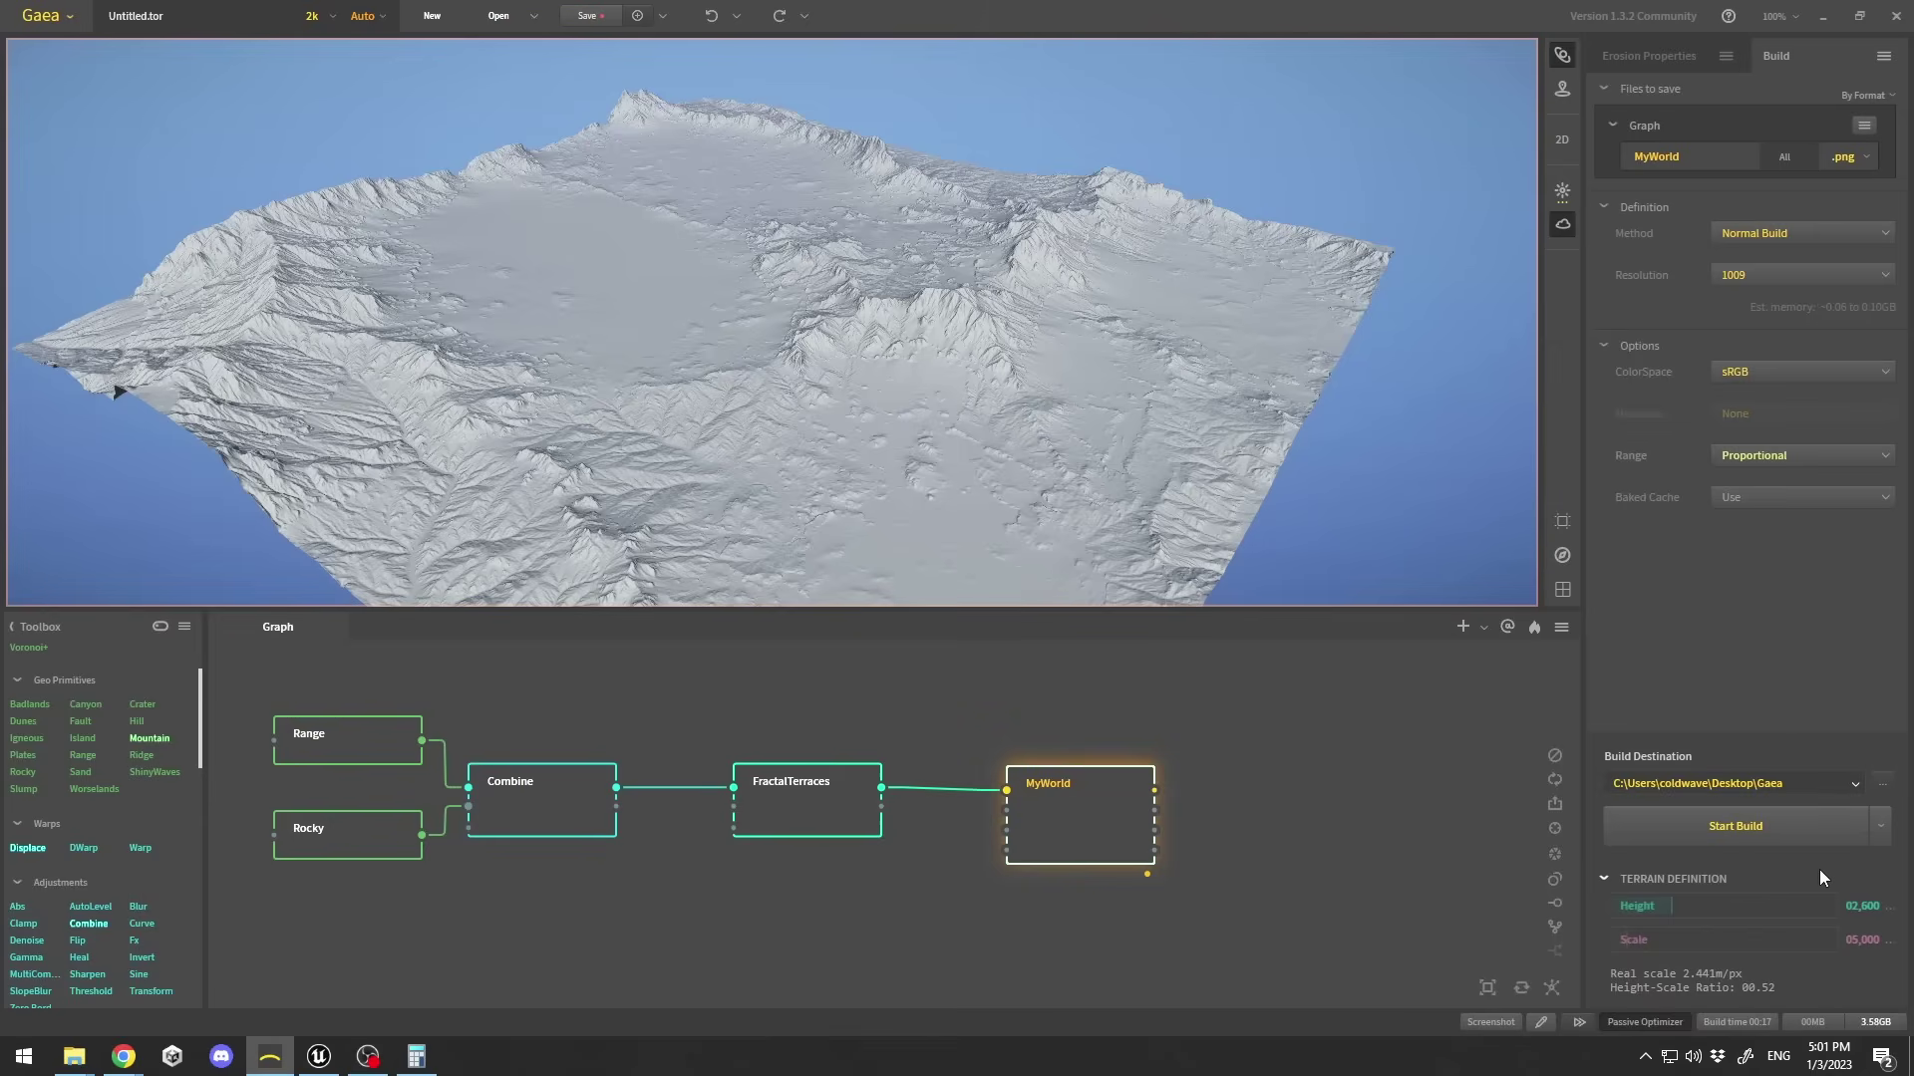
click(1855, 906)
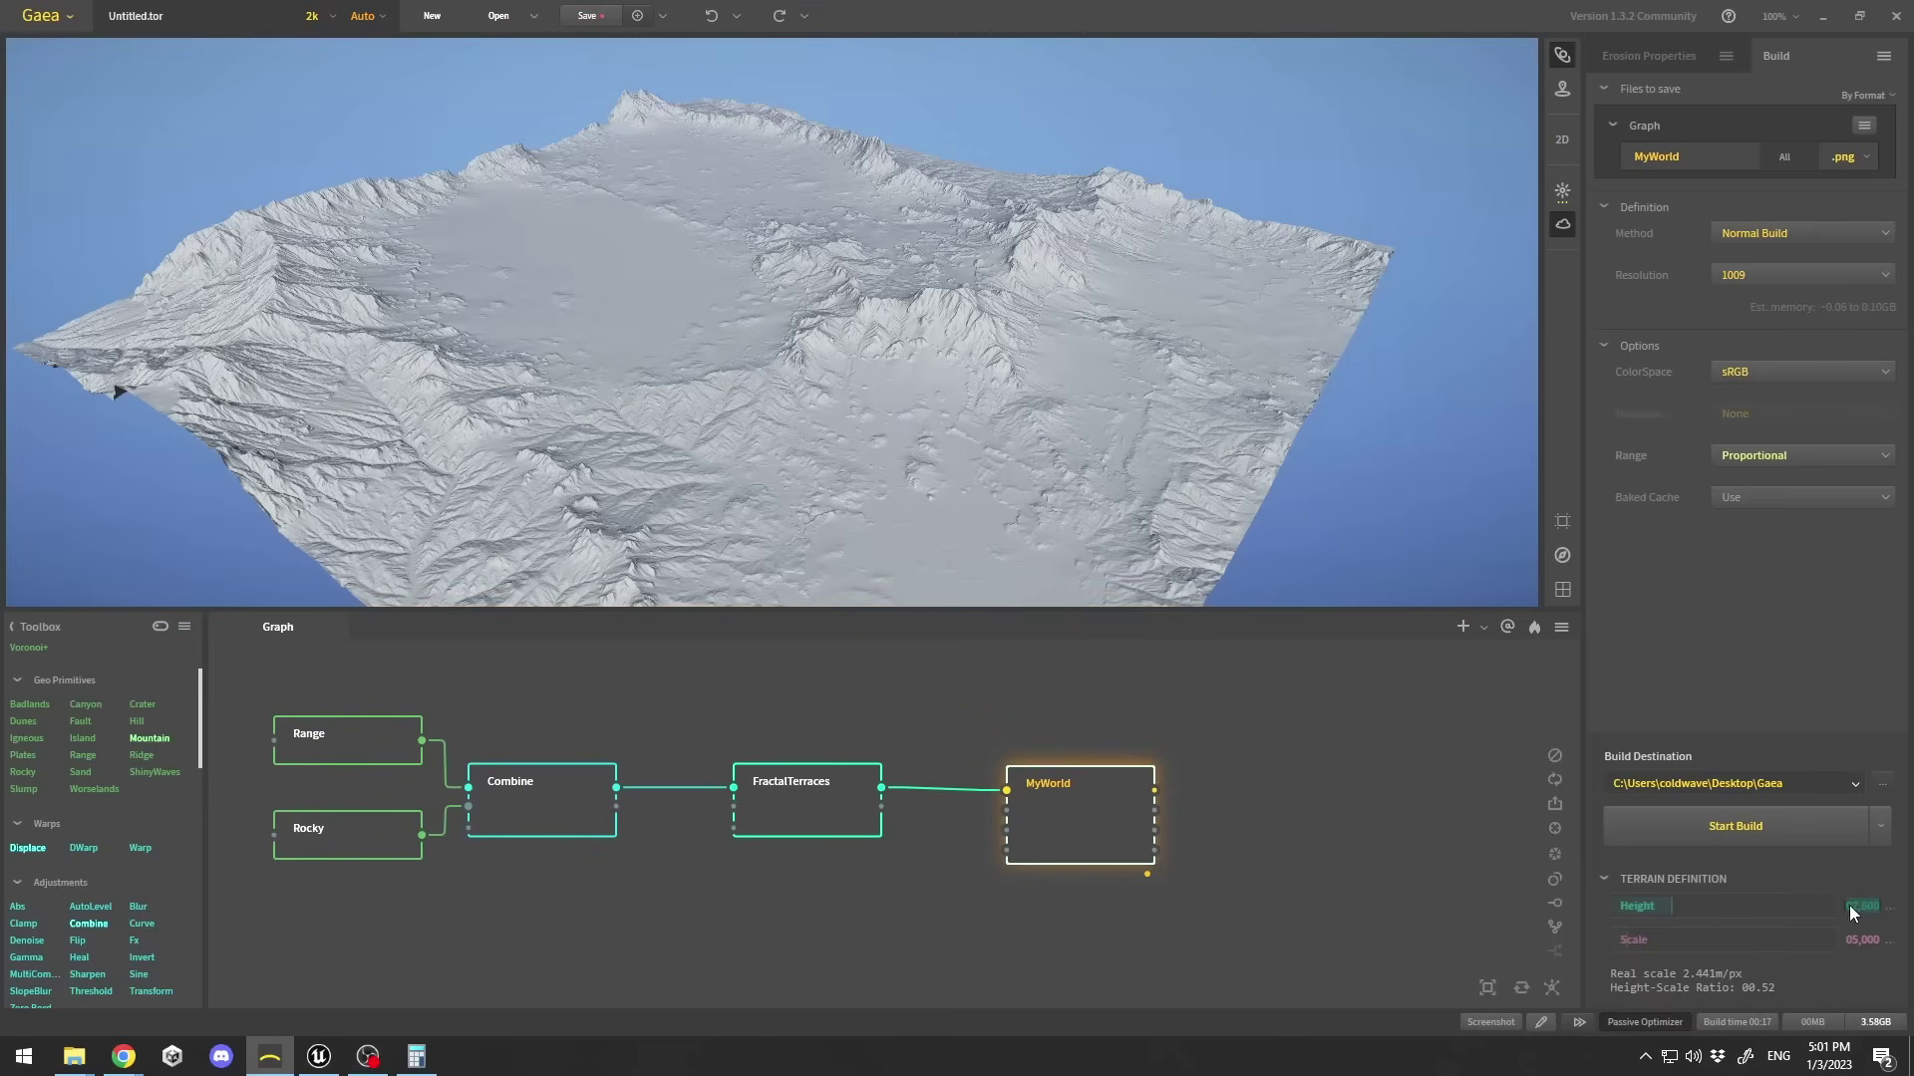
text(2,0)
text(00)
key(Return)
drag(881, 423, 804, 377)
scroll(846, 369, up, 3)
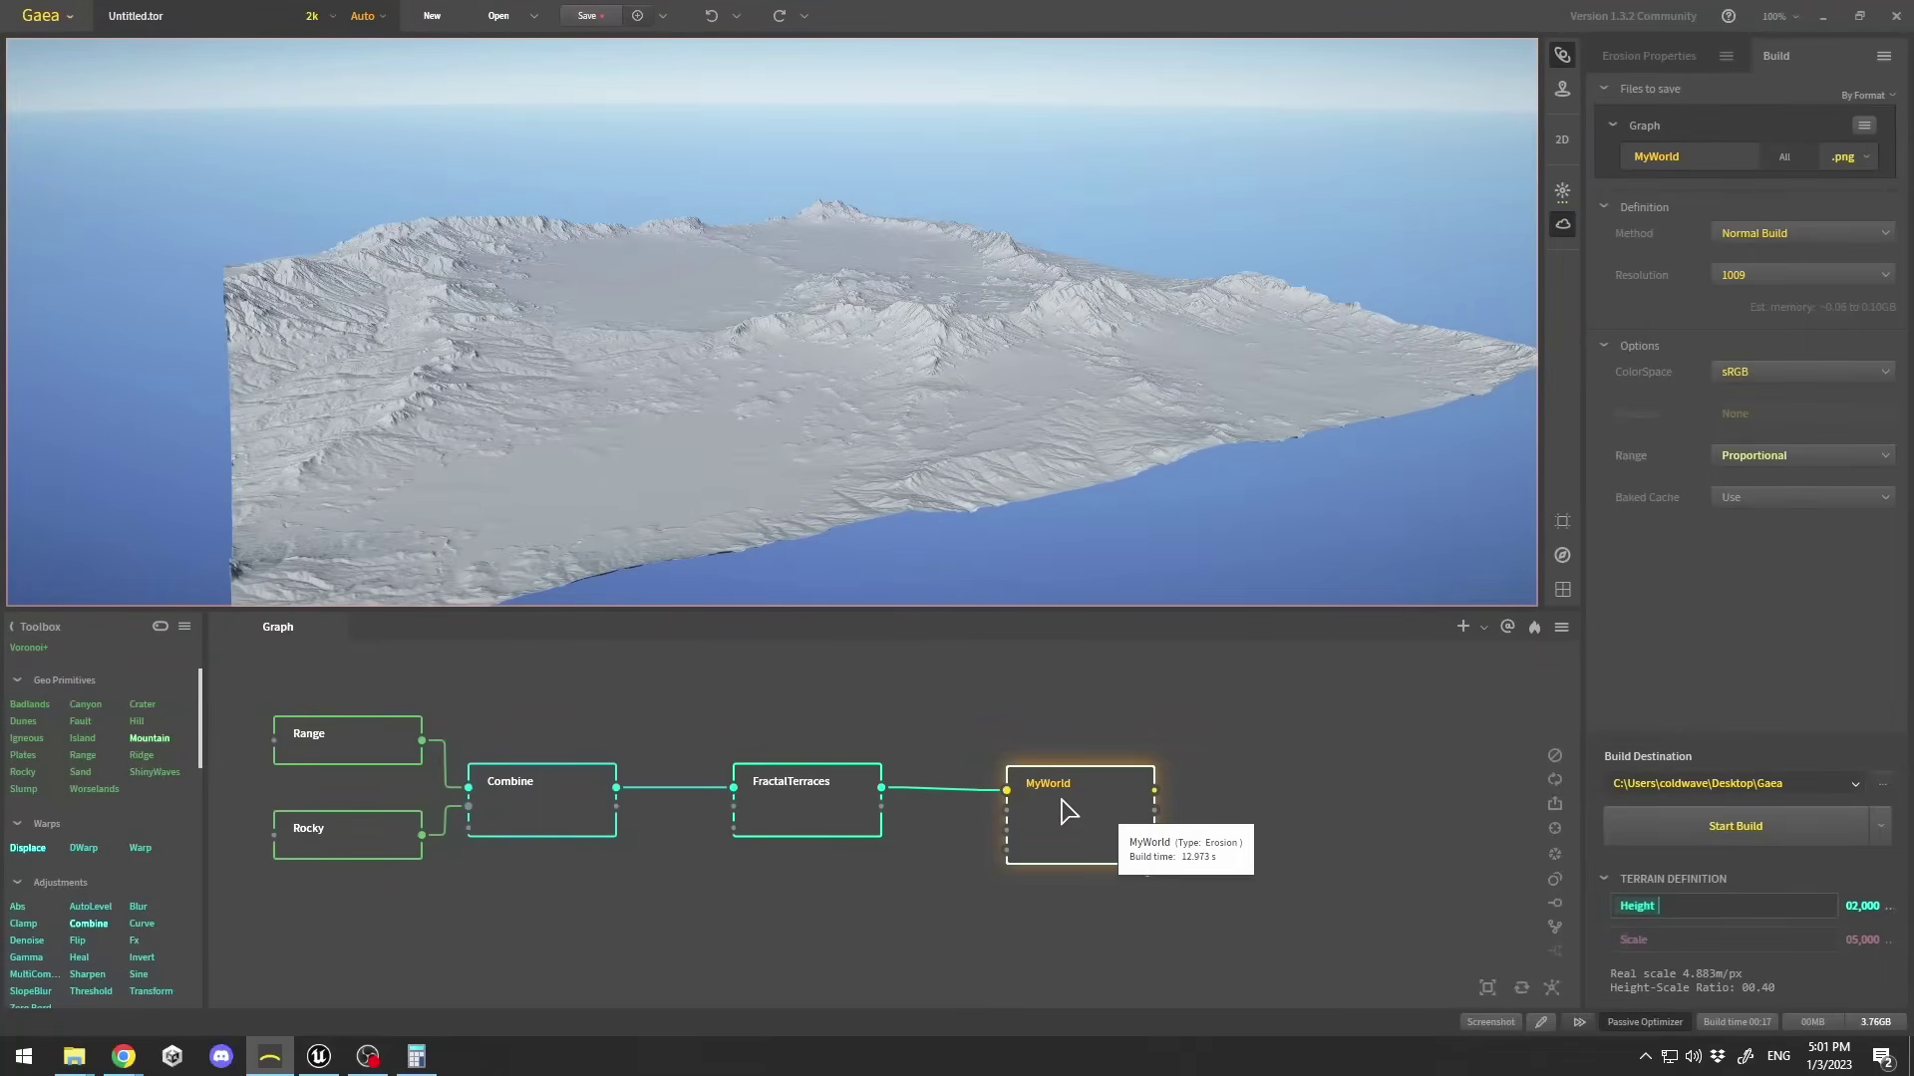
Enable the Lv (auto level) modifier on the MyWorld node and inspect the stretched terrain.
click(1652, 56)
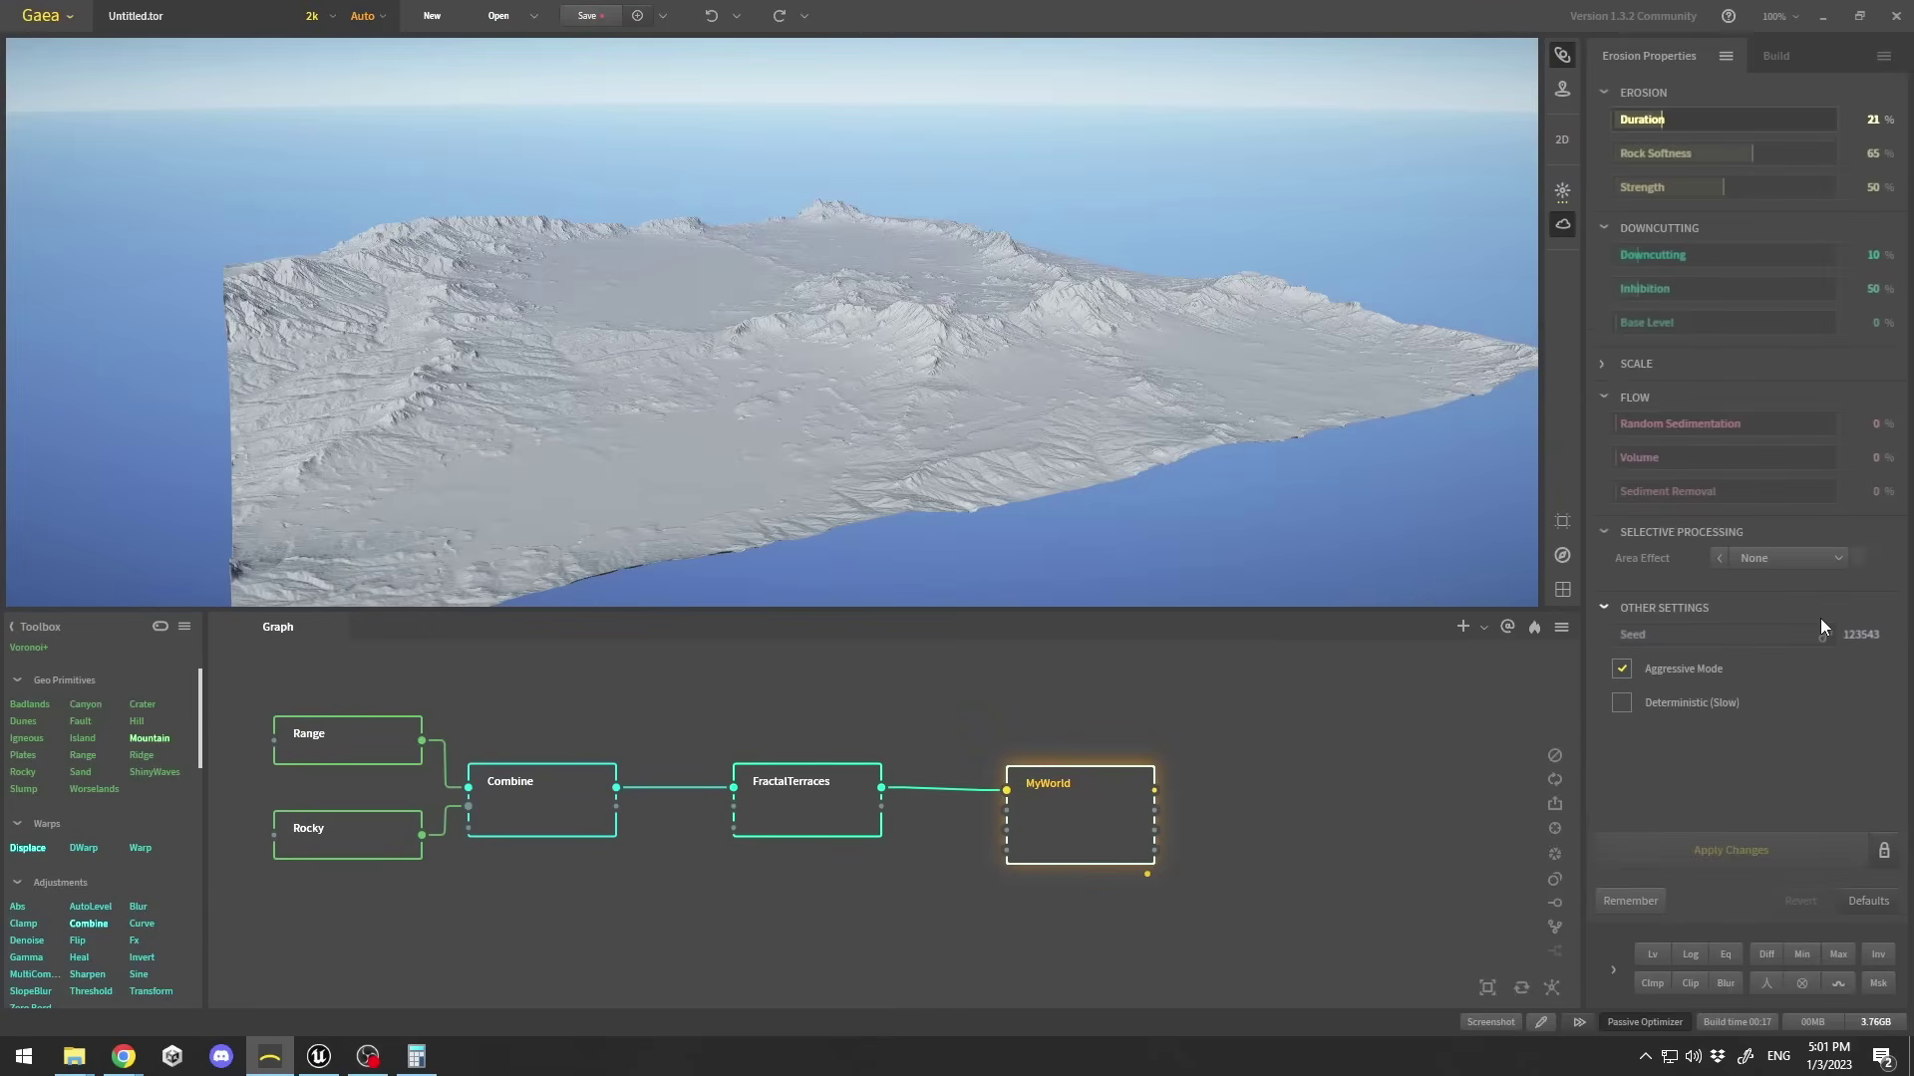
click(1651, 957)
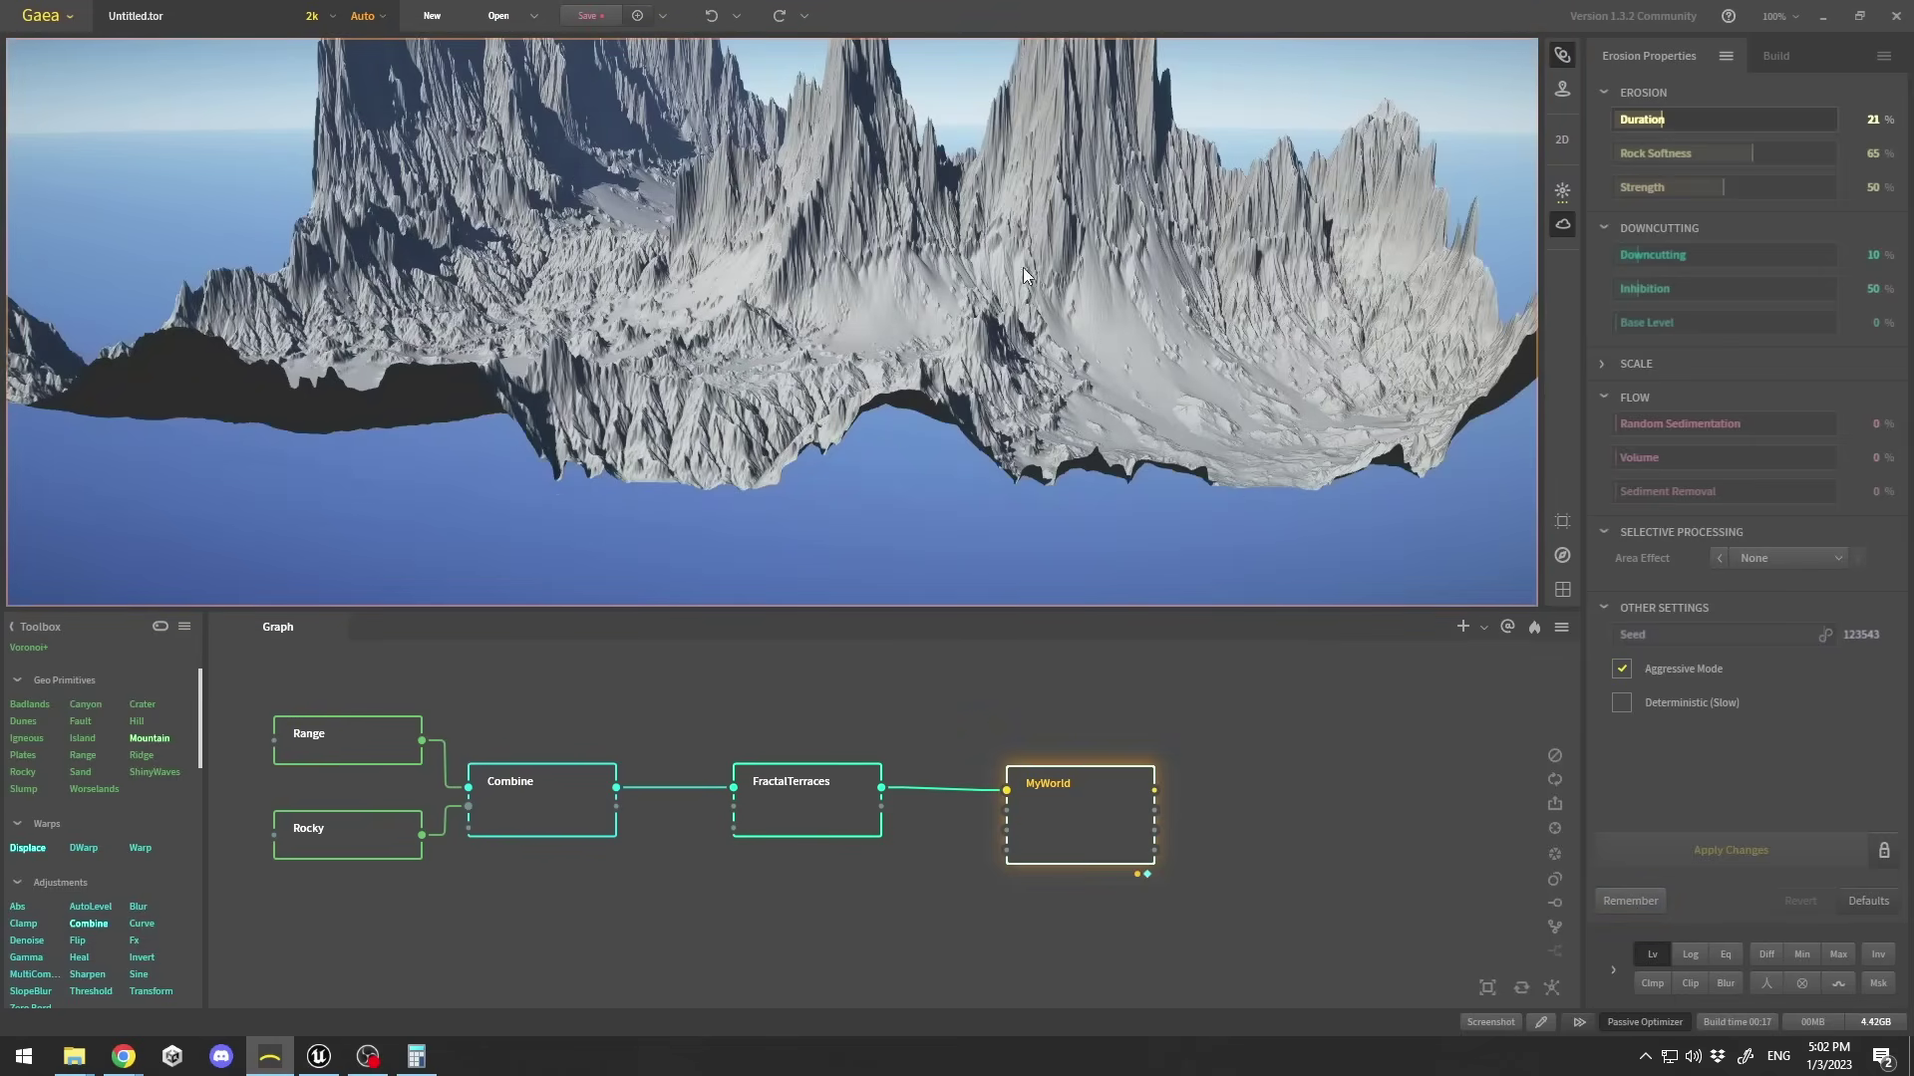
scroll(1023, 268, down, 5)
scroll(973, 293, up, 3)
click(1773, 58)
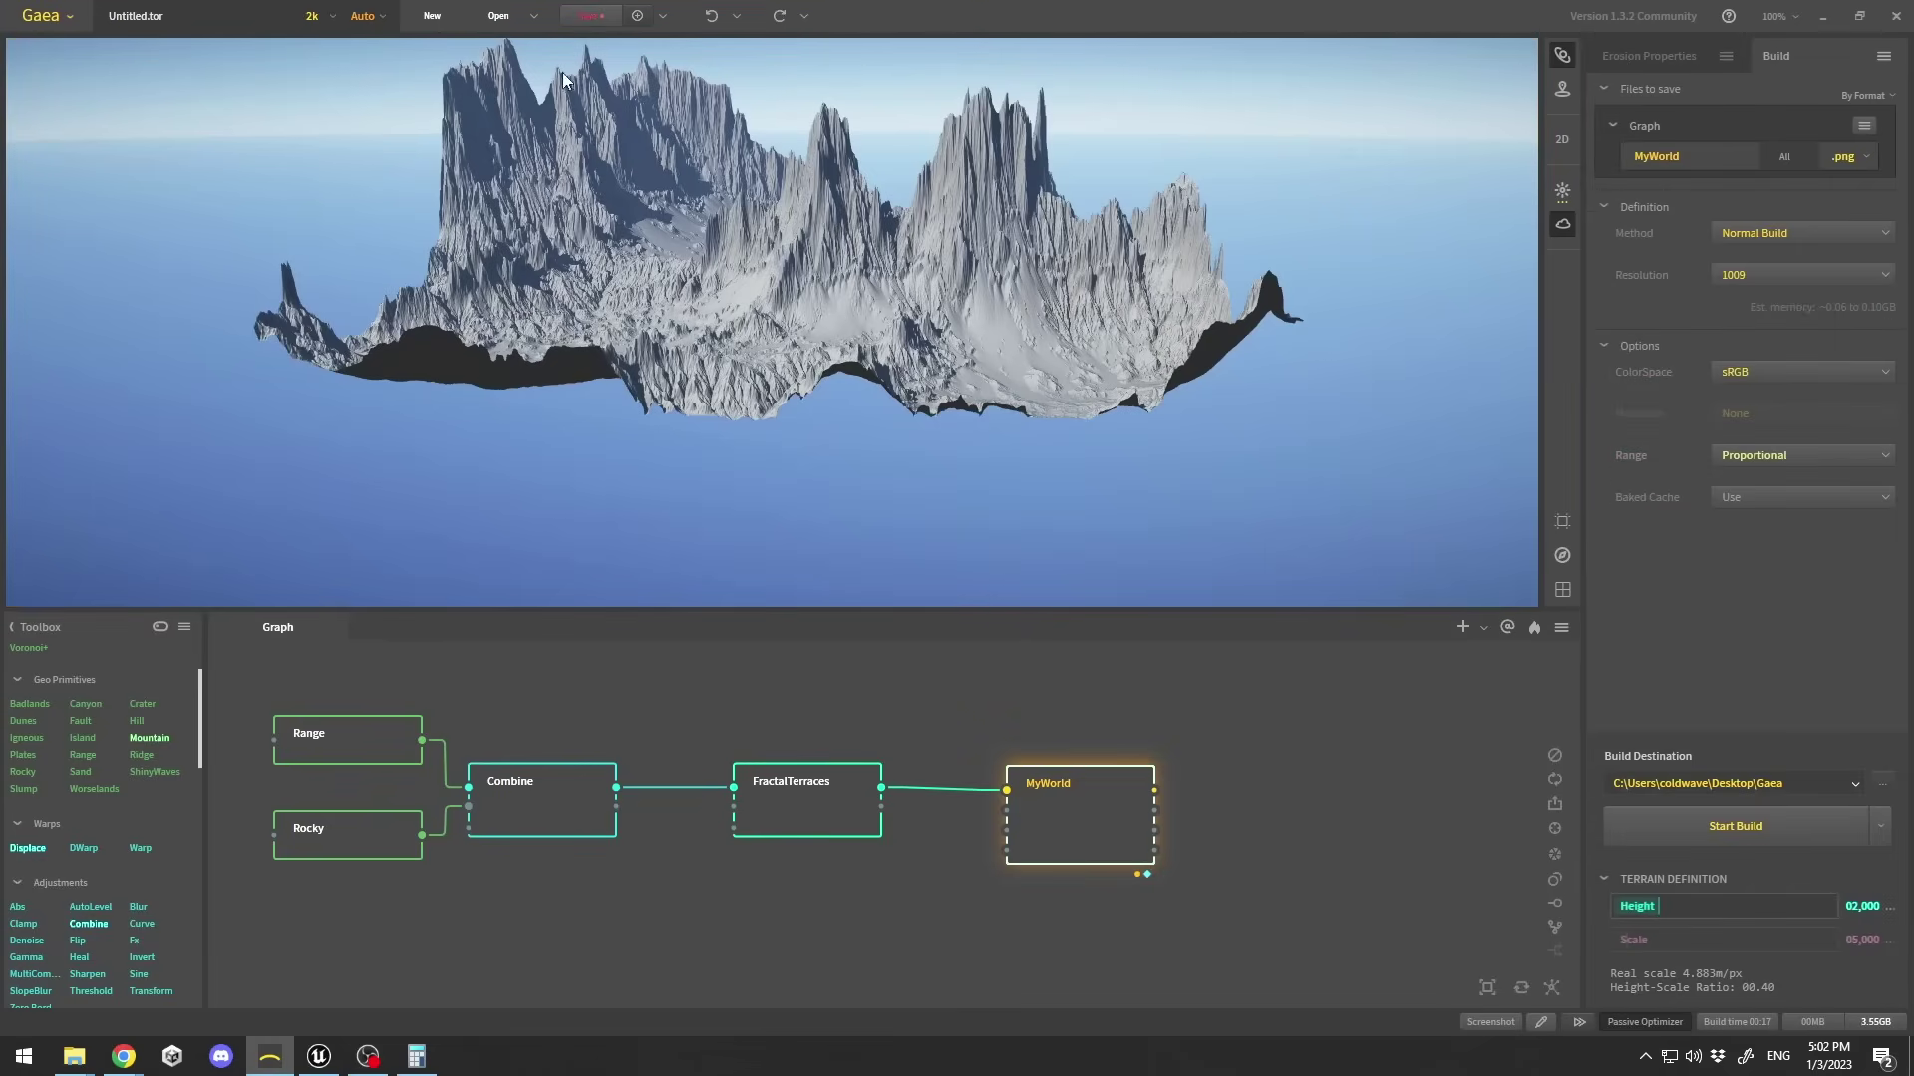
click(1662, 55)
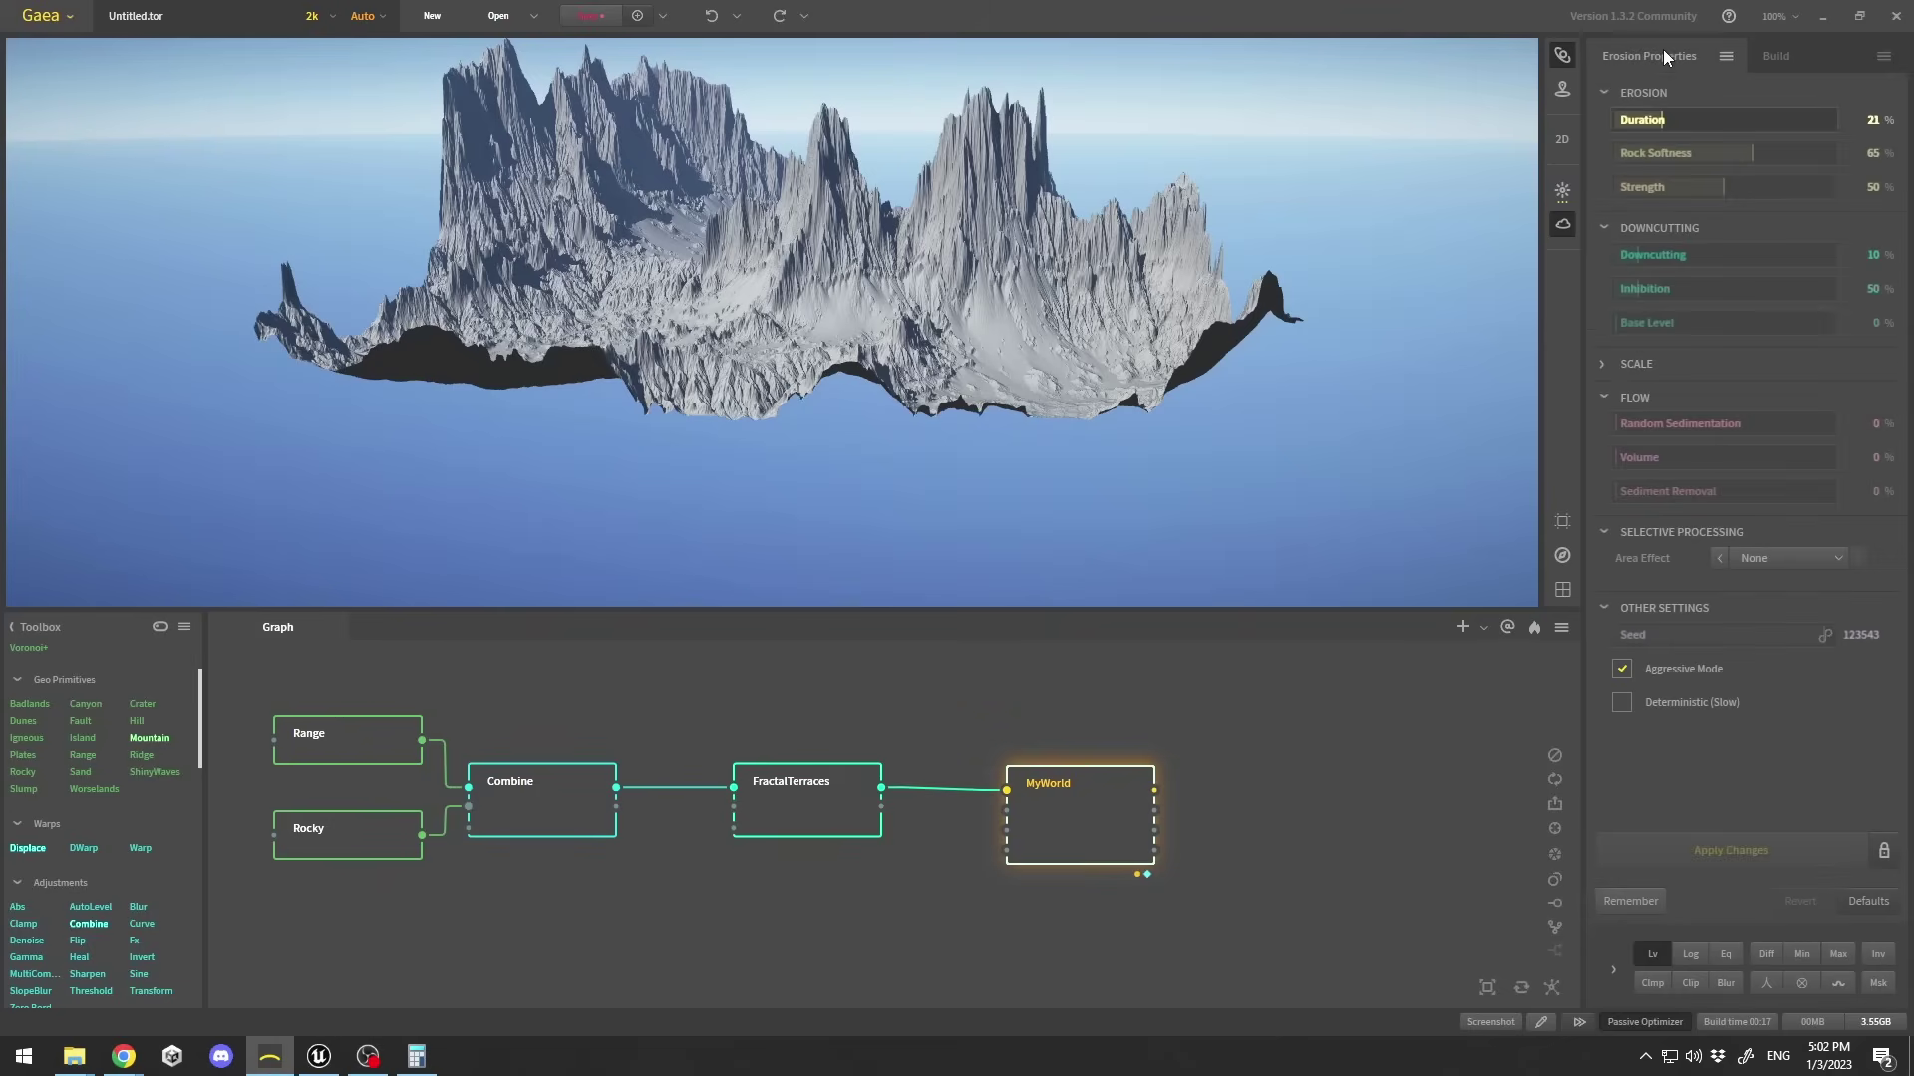
drag(744, 241, 994, 184)
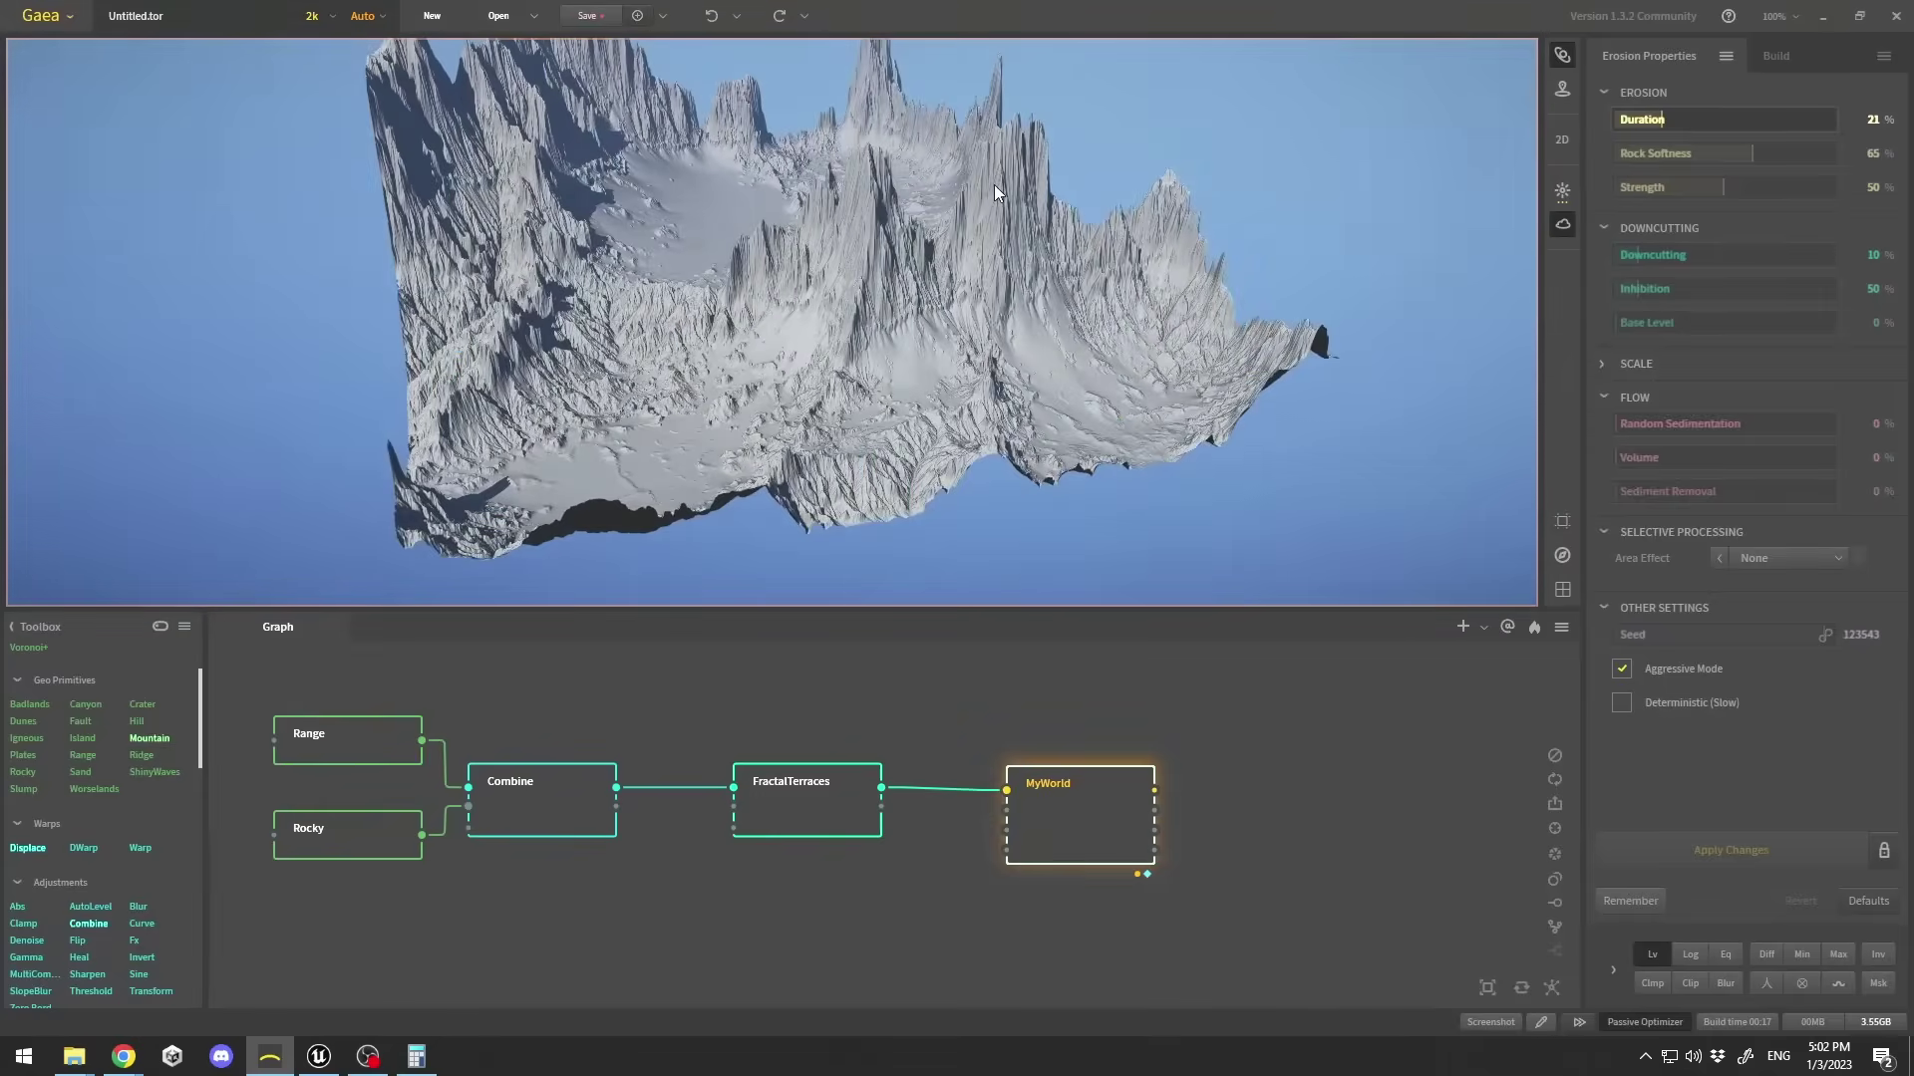
Enable the Clamp modifier on the MyWorld node and set Clamp Max to 50%.
click(1652, 989)
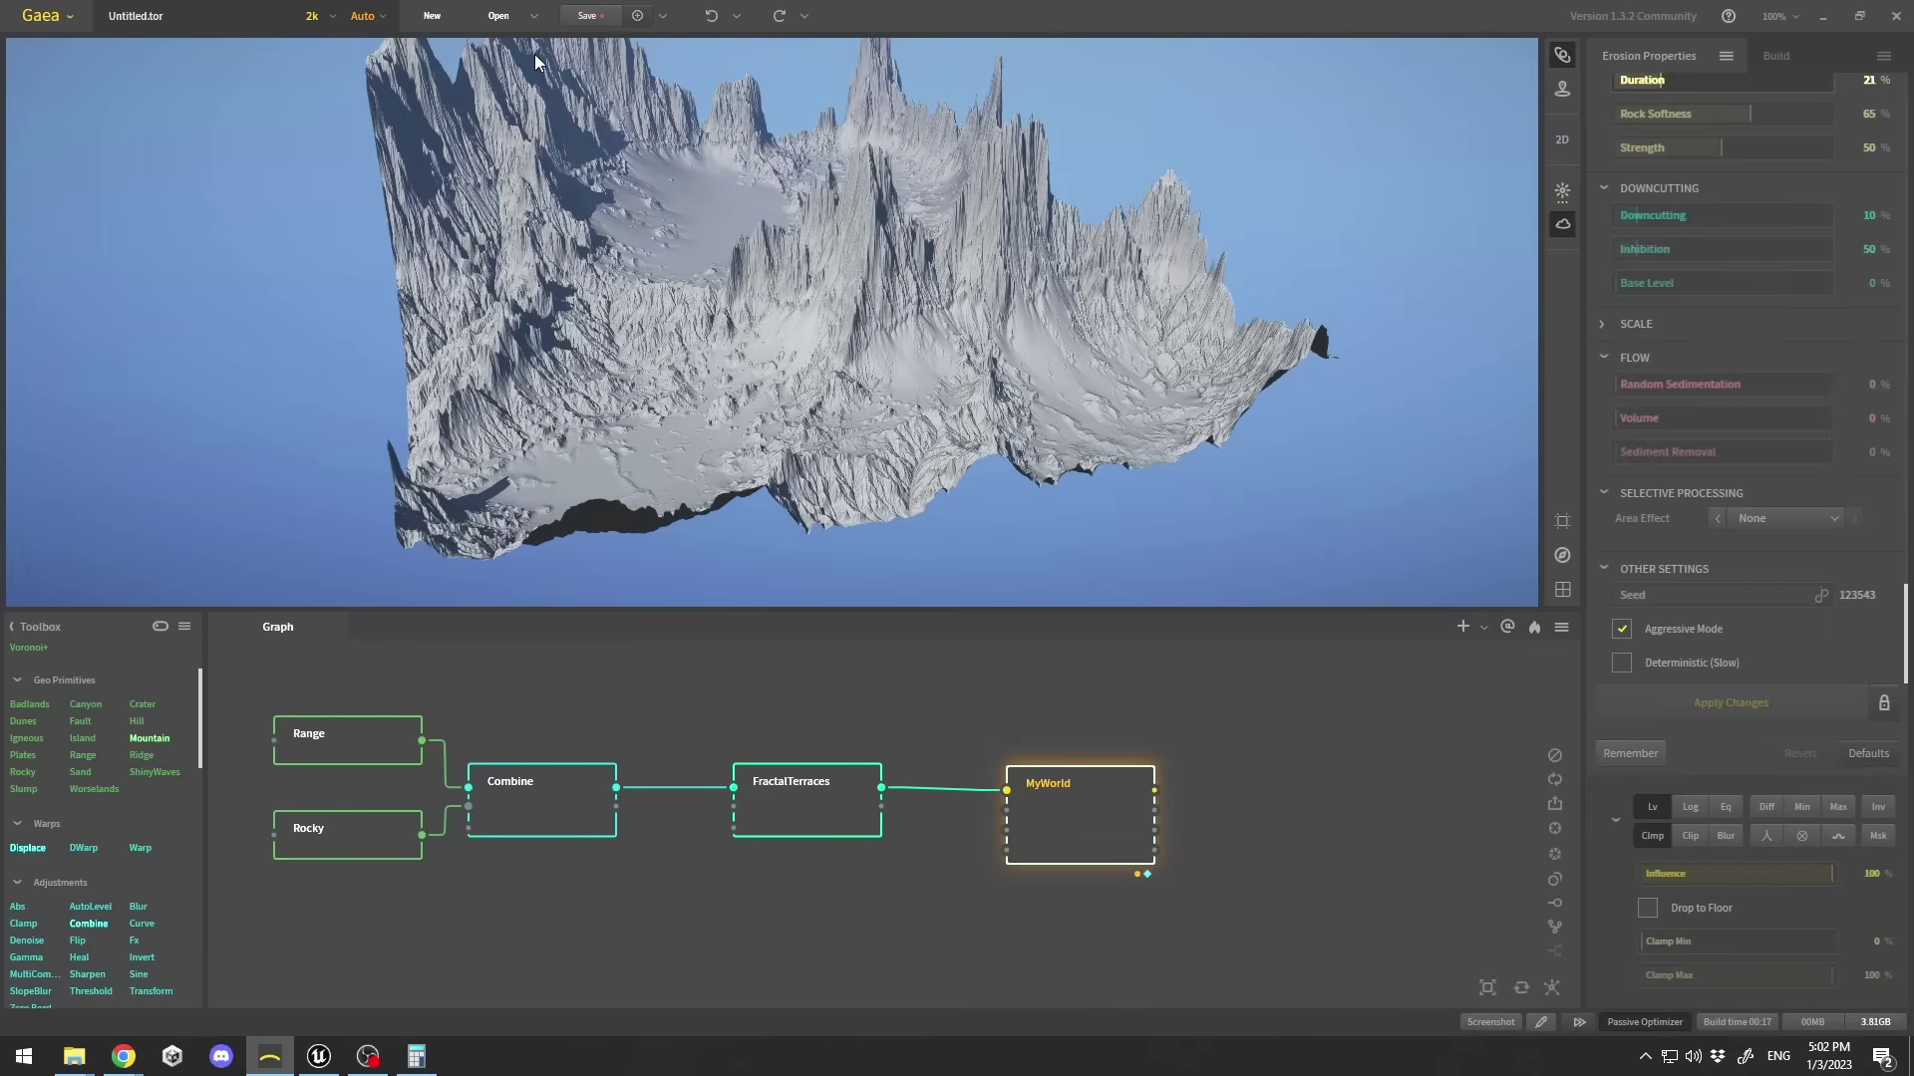
click(1872, 979)
text(50)
key(Return)
drag(750, 212, 729, 258)
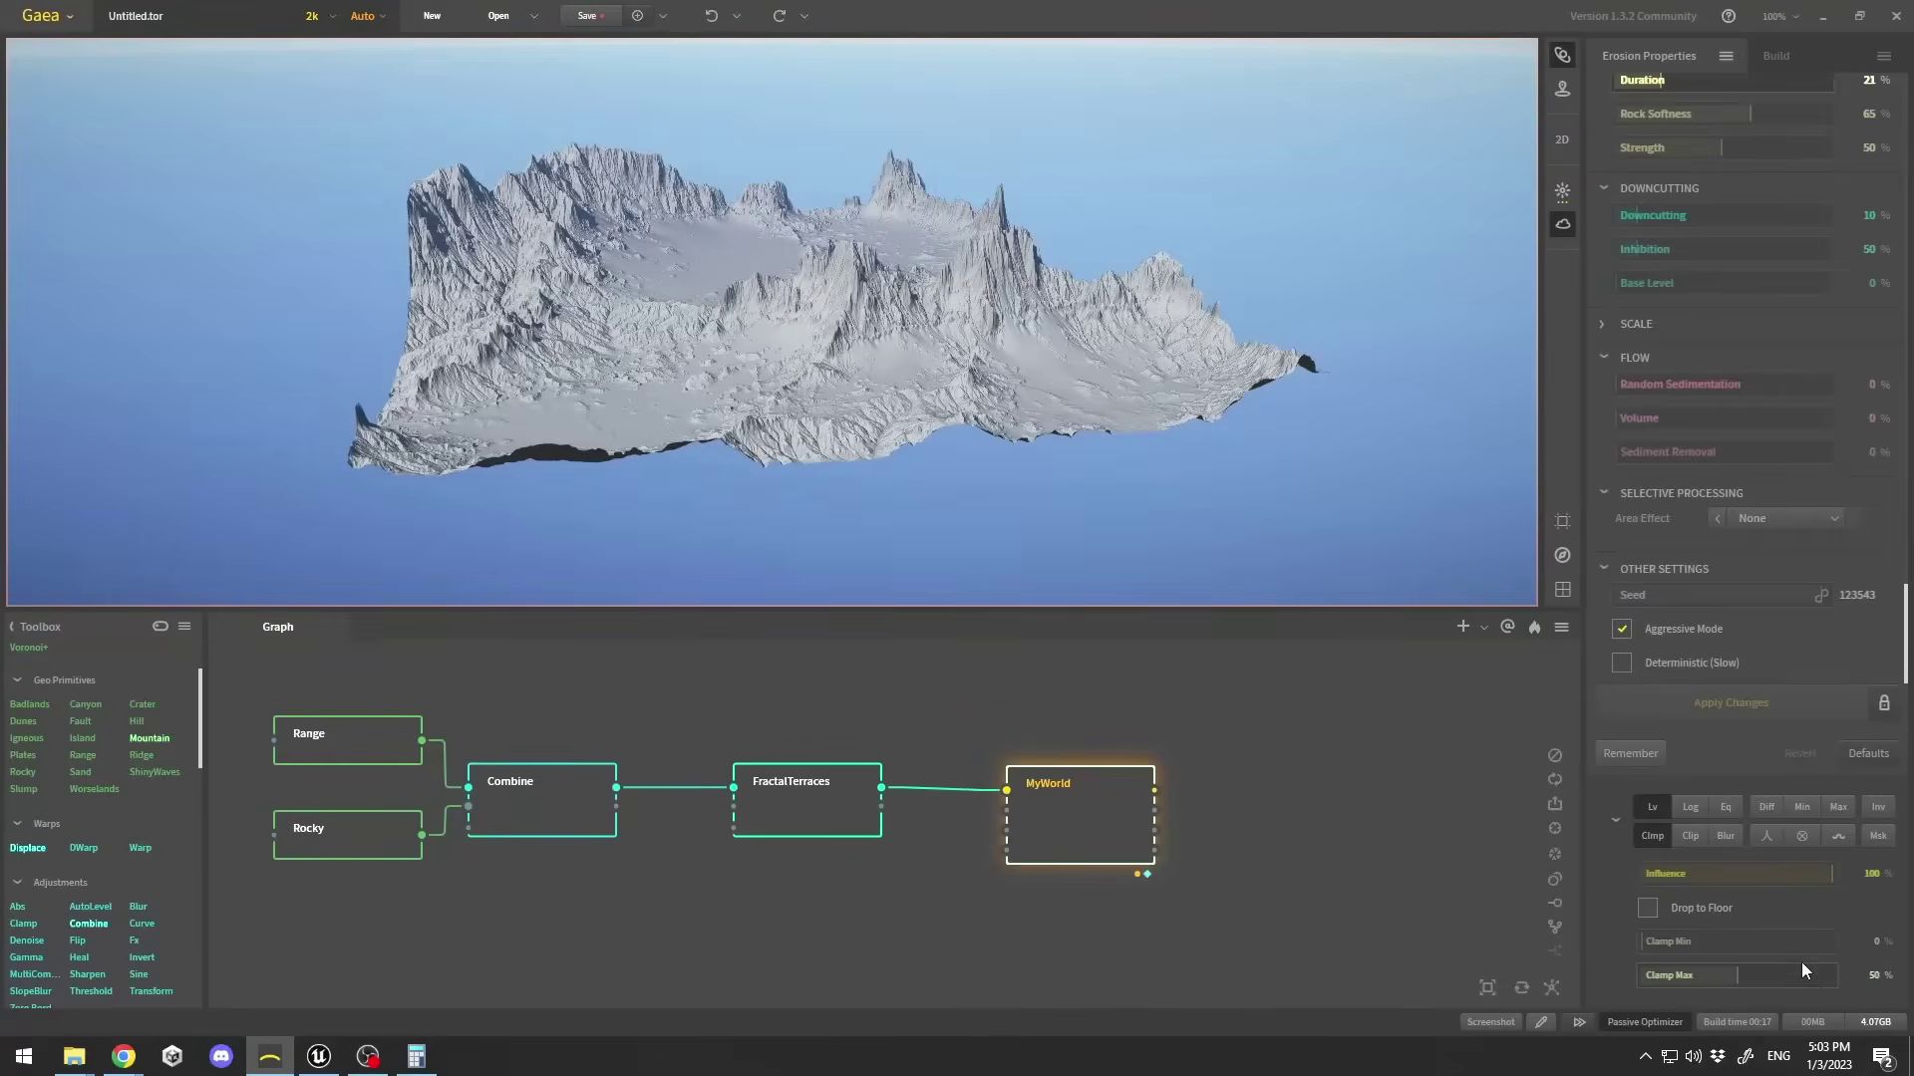
Lower the MyWorld node's Clamp Max to 25%.
click(1871, 975)
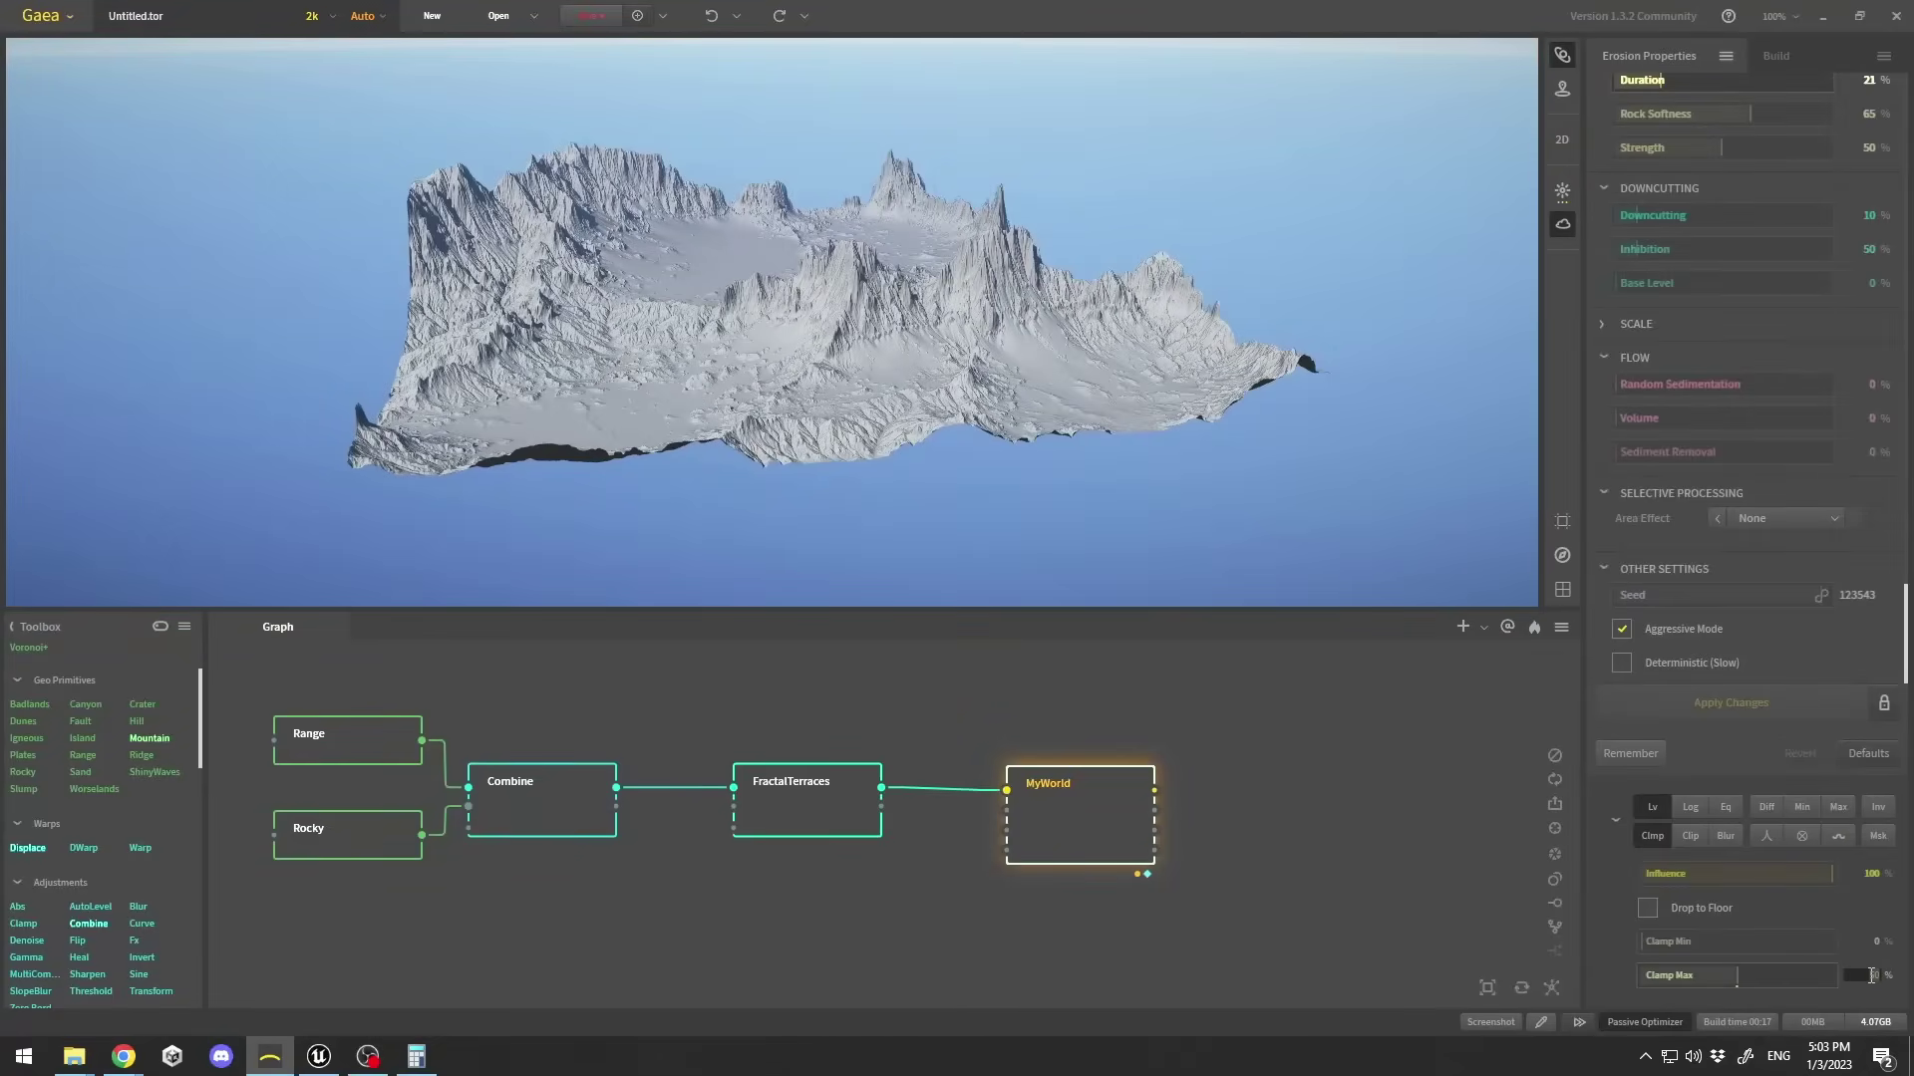
text(50)
key(BackSpace)
key(BackSpace)
text(25)
key(Return)
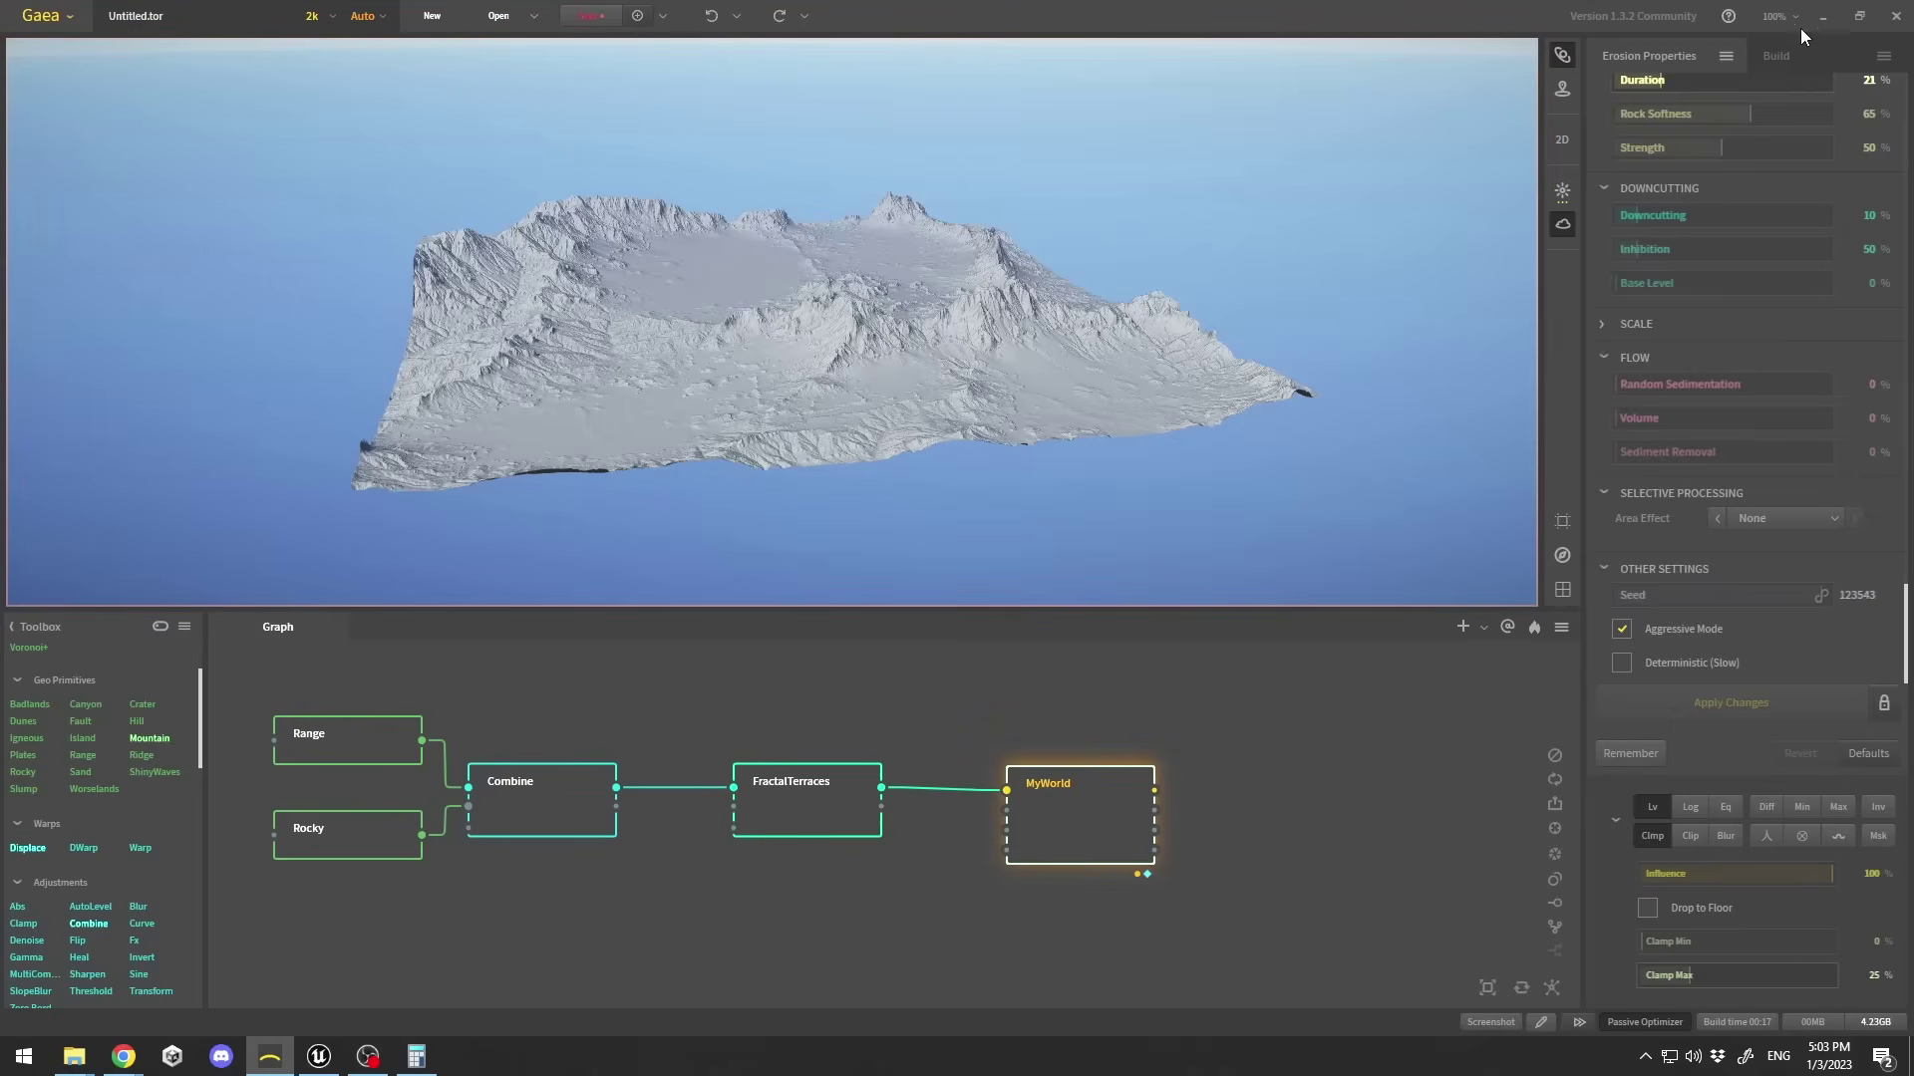
Review the build's terrain definition and examine the clamped terrain's mountains and flat areas from several angles.
click(1770, 52)
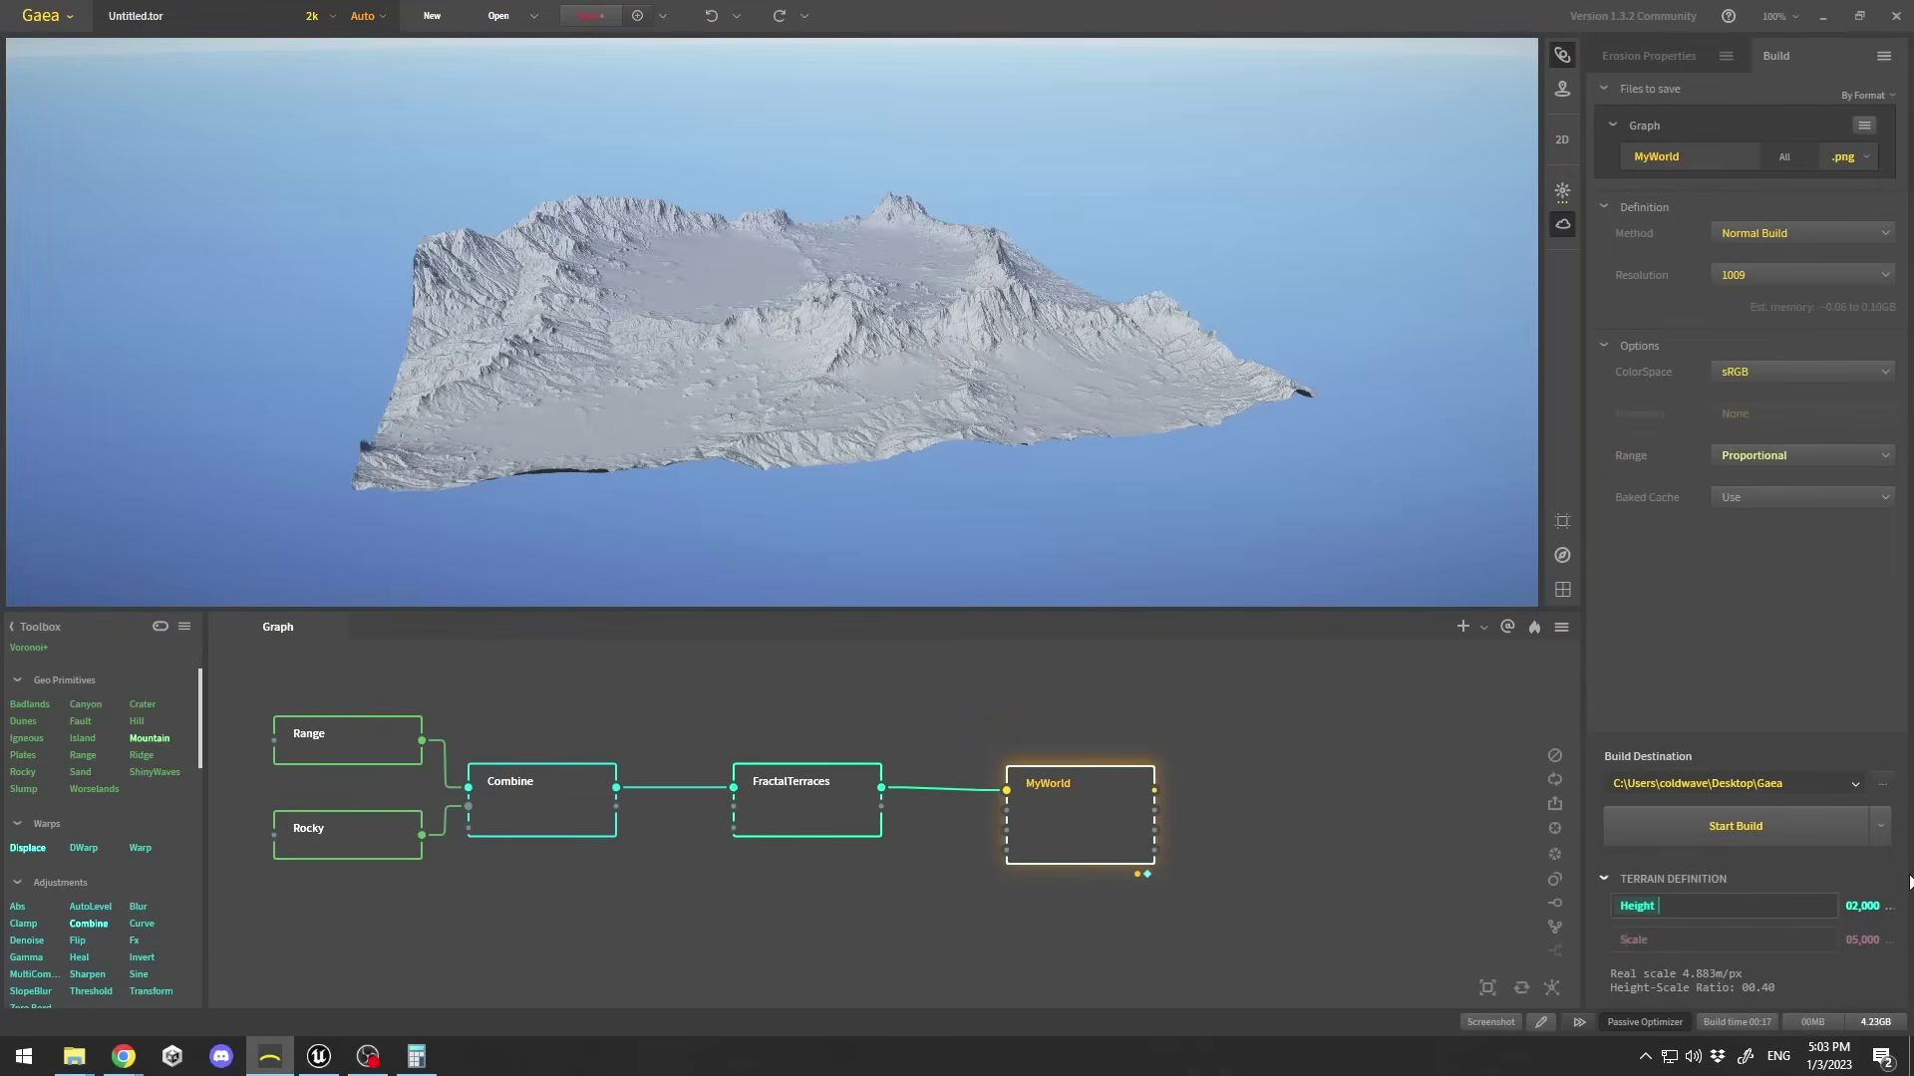
click(1641, 55)
drag(704, 243, 869, 279)
scroll(869, 279, up, 10)
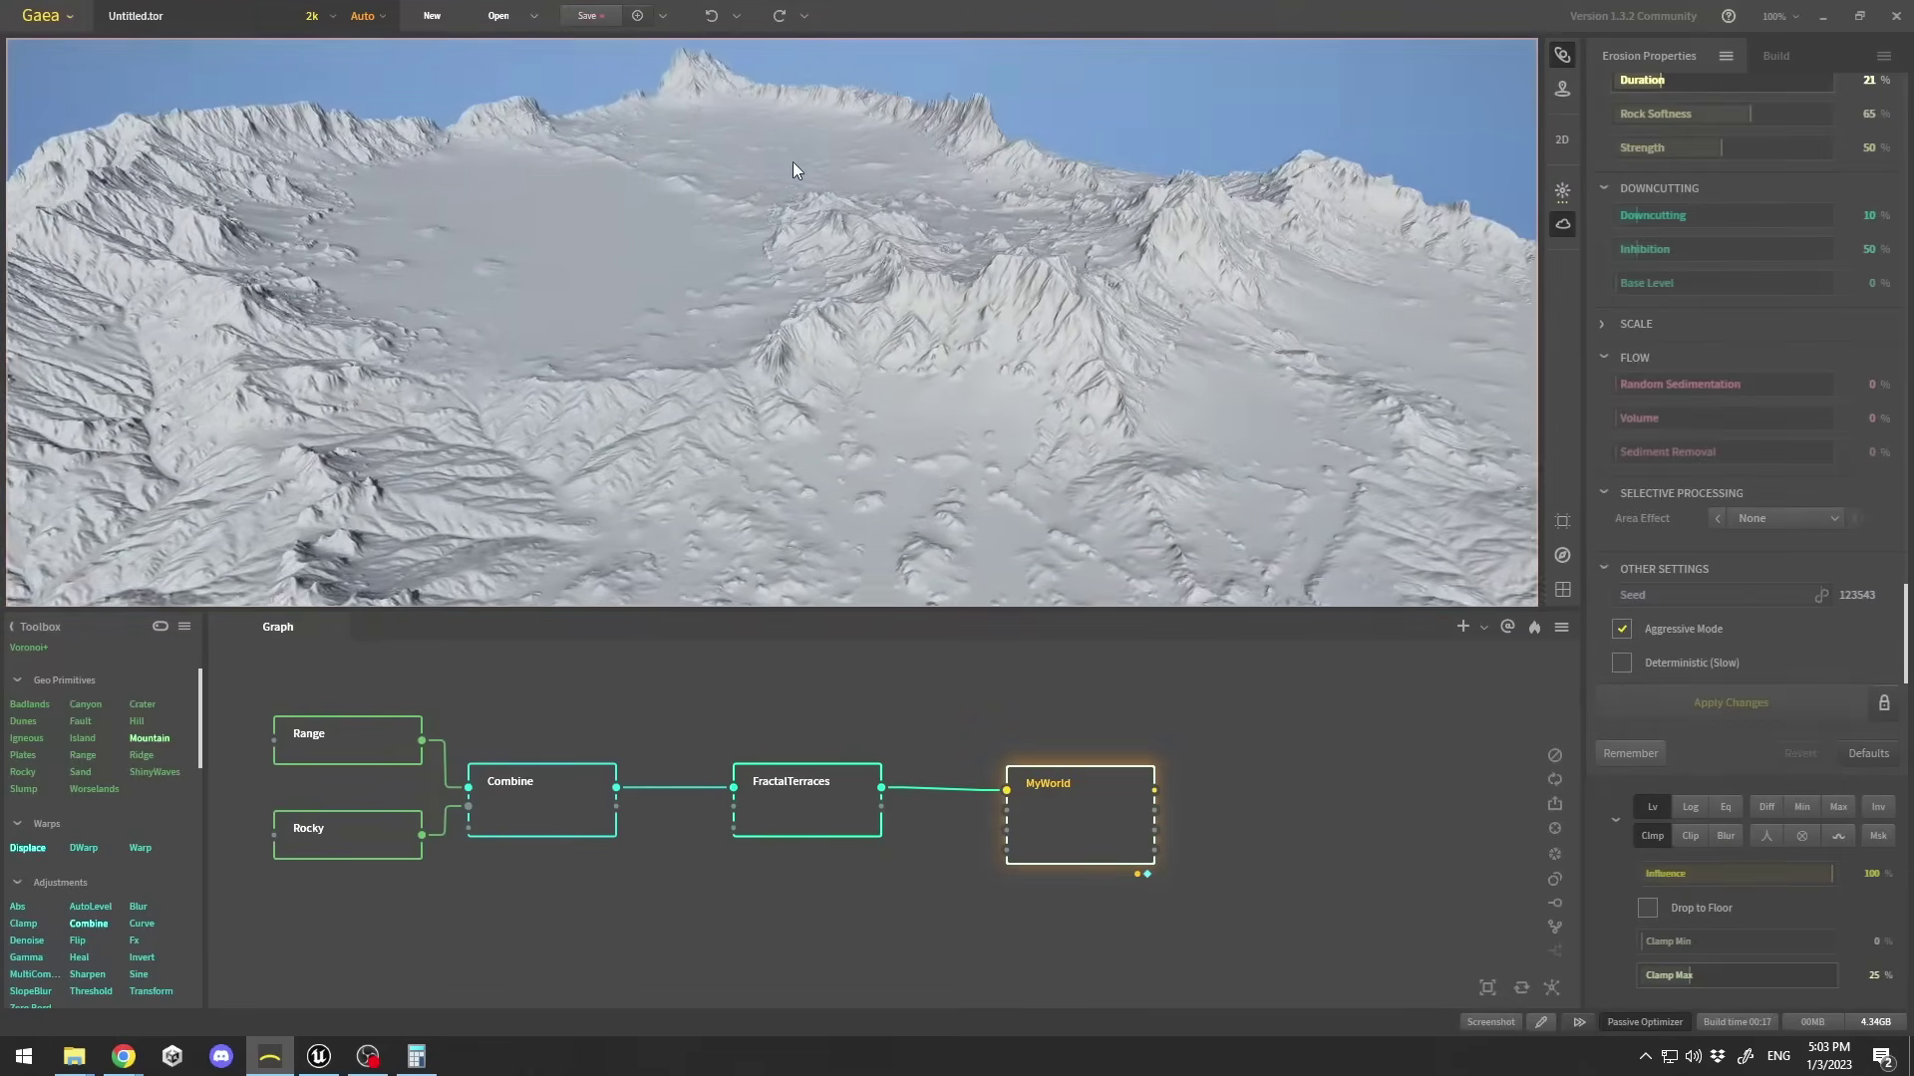
drag(793, 163, 716, 178)
scroll(725, 201, down, 5)
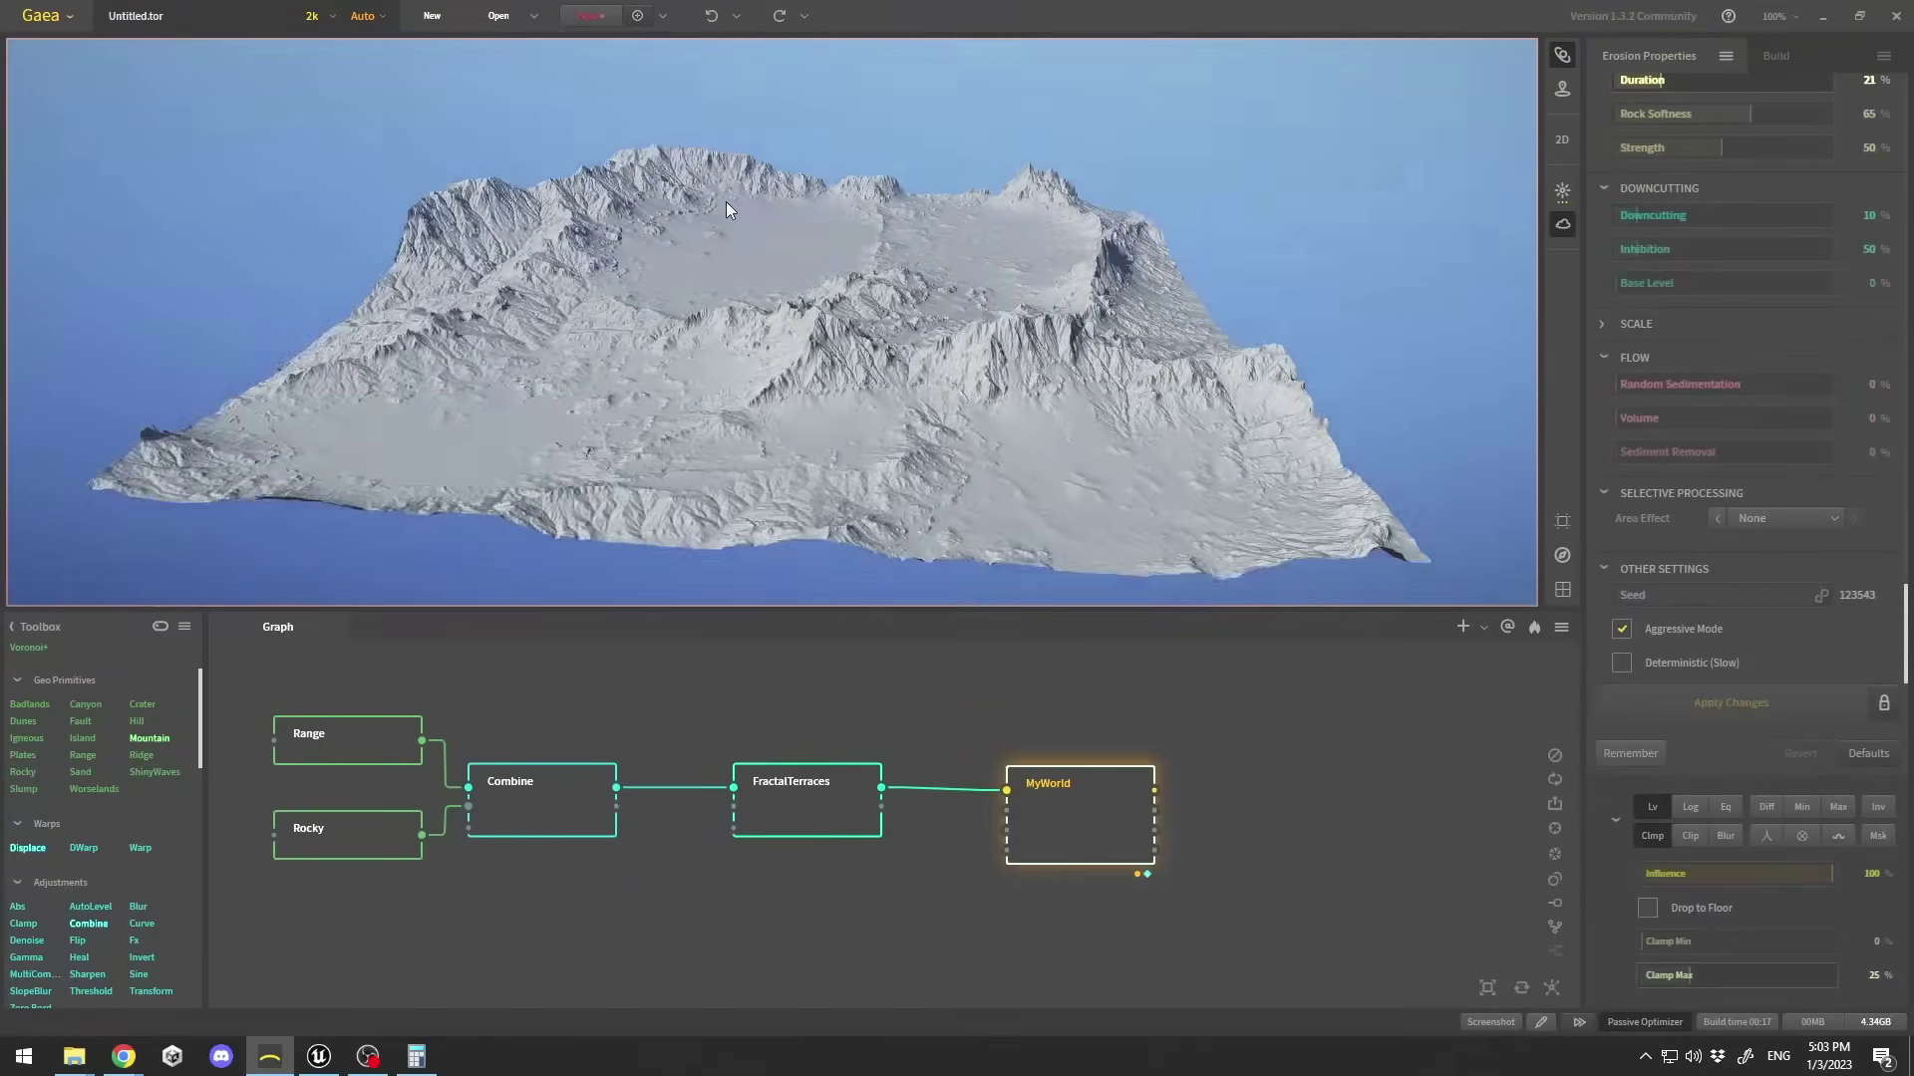
scroll(698, 280, up, 8)
drag(684, 317, 583, 343)
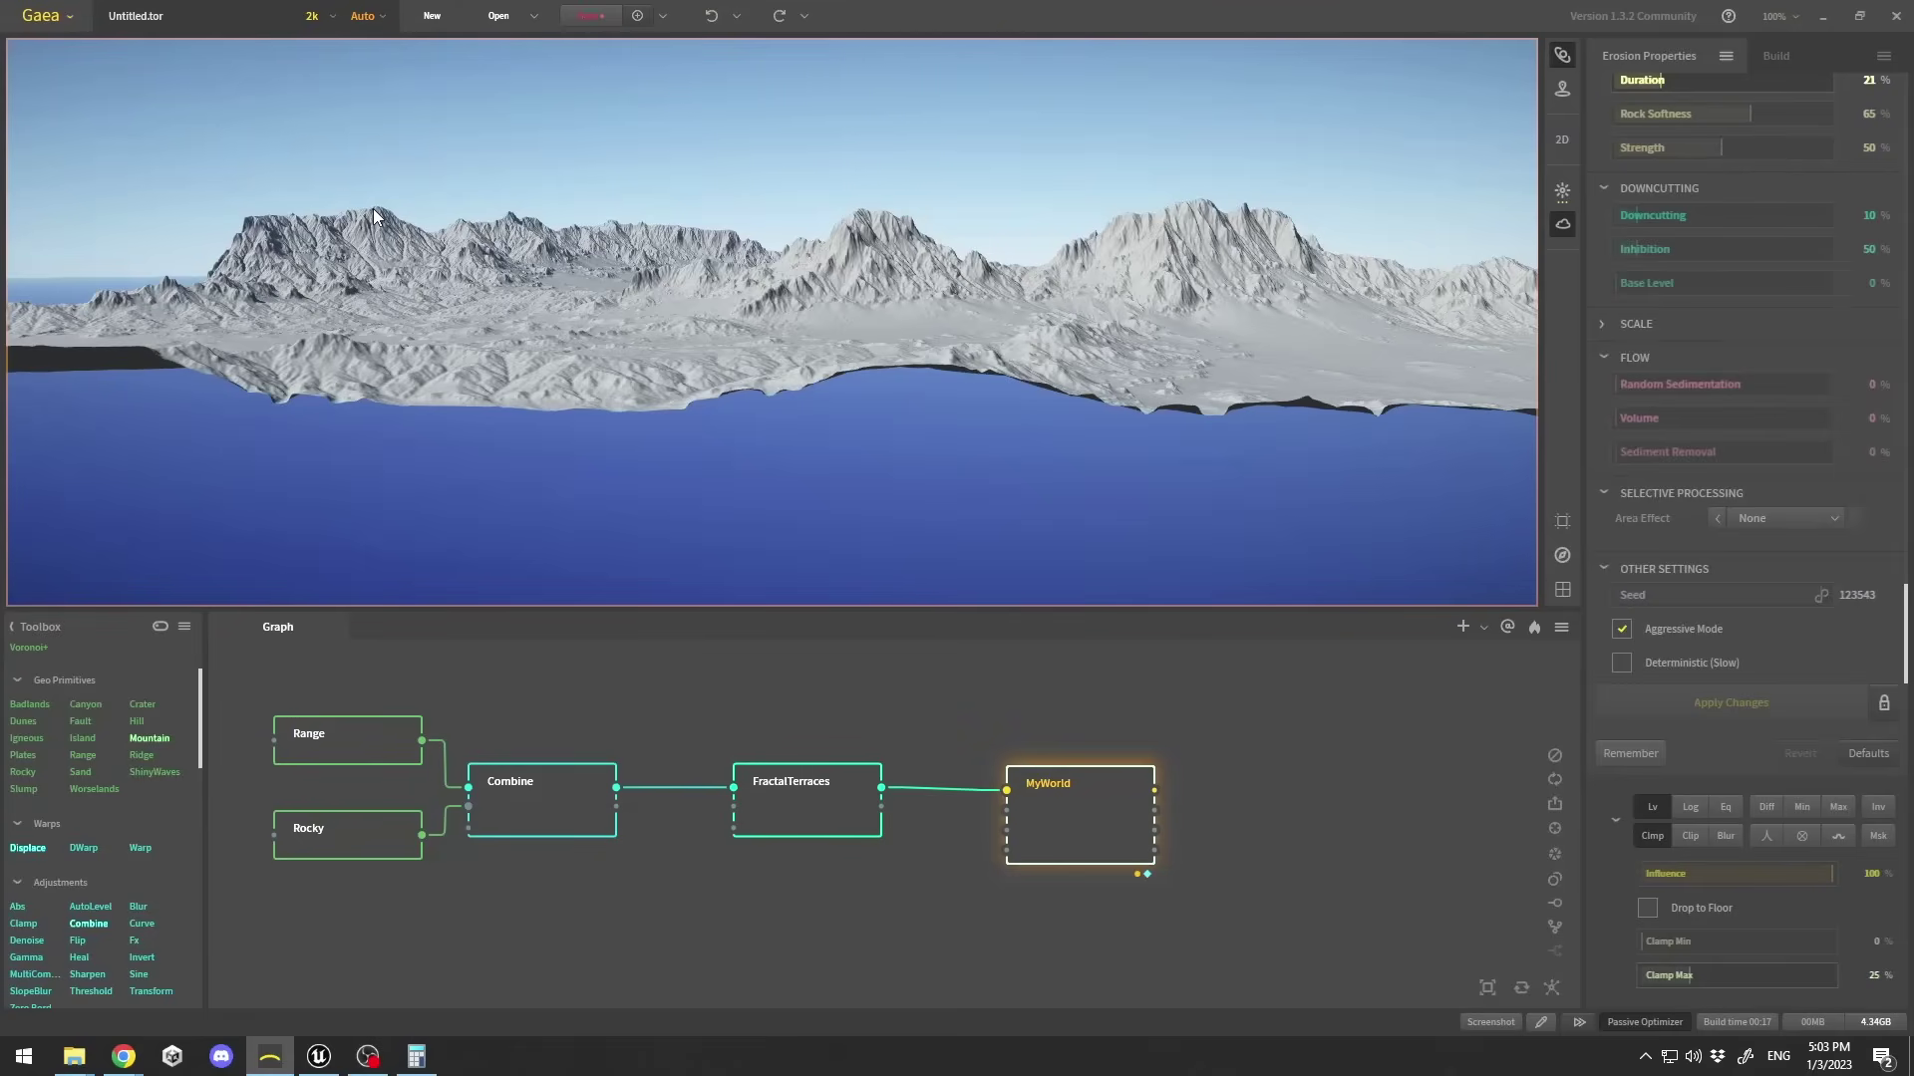
drag(673, 134, 559, 108)
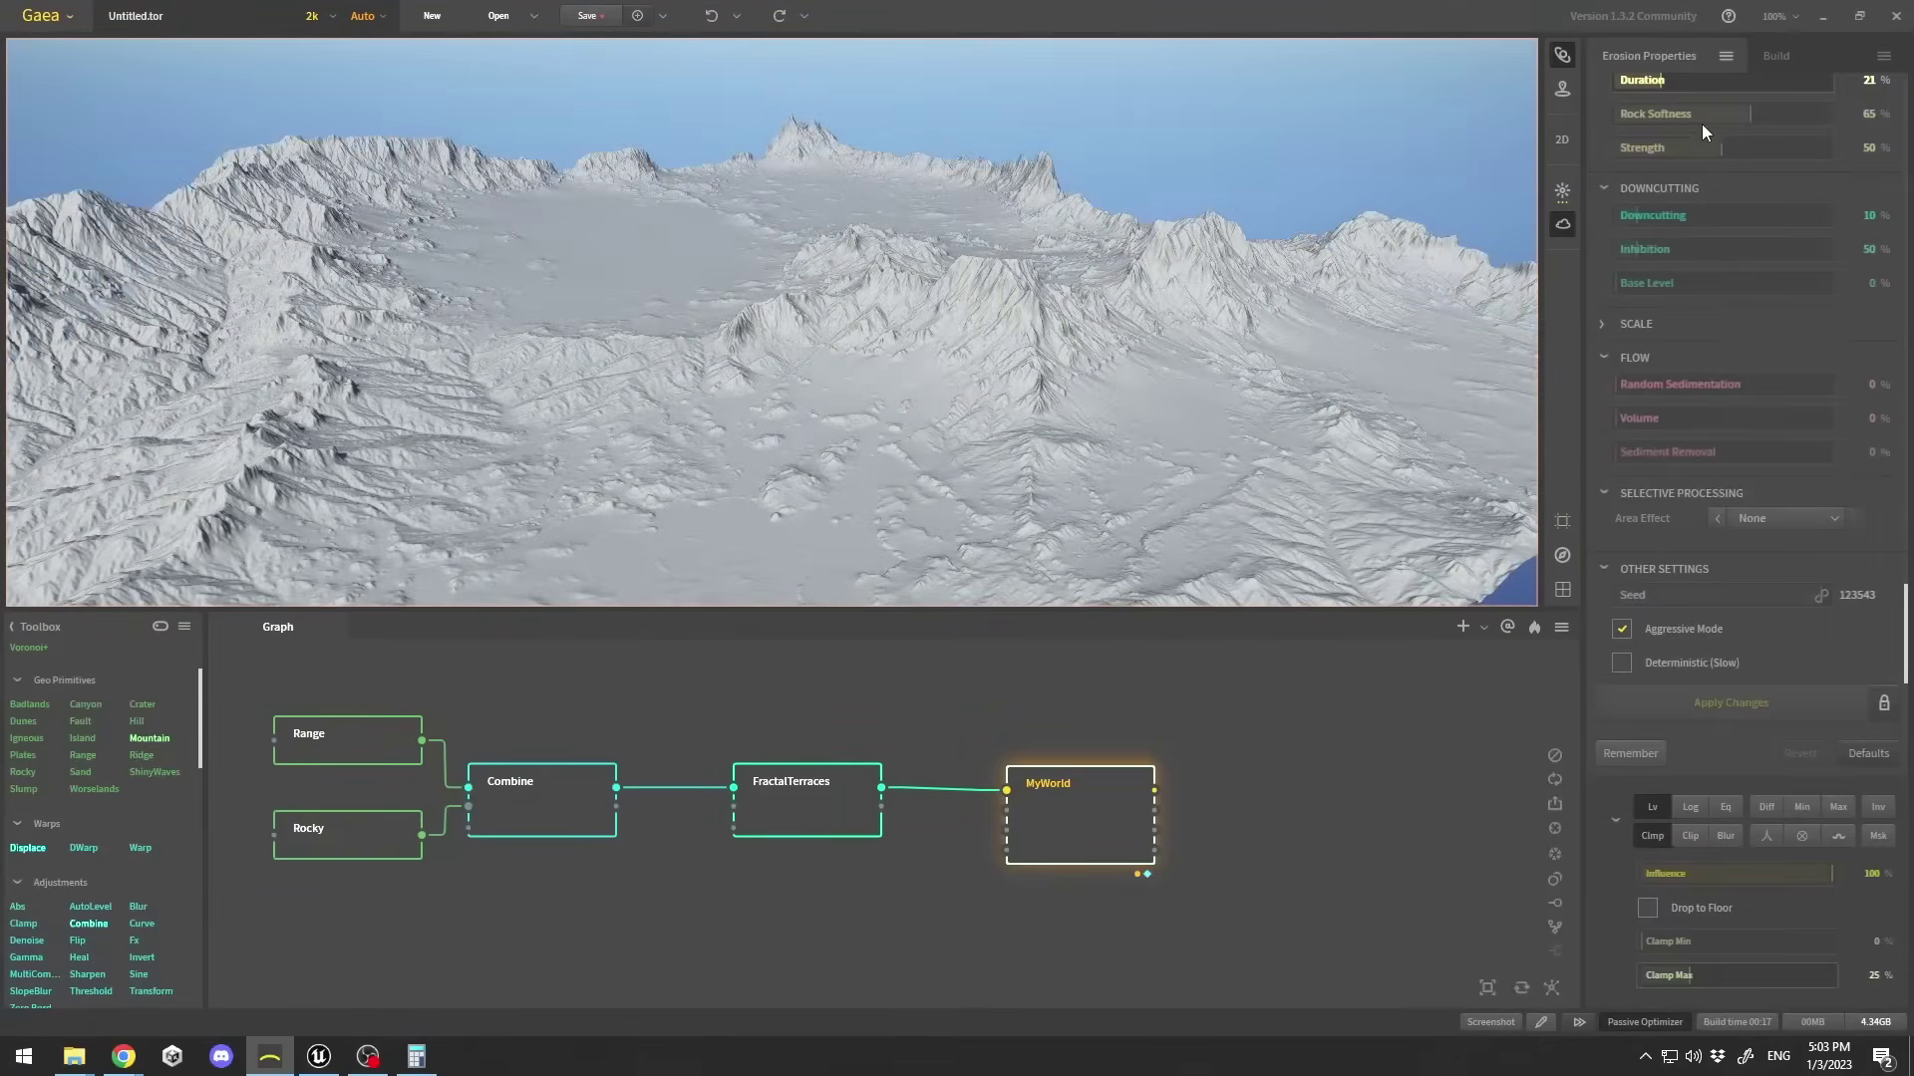
Start the MyWorld heightmap build and save the terrain file as Gaea in the Desktop's Gaea folder.
click(1778, 54)
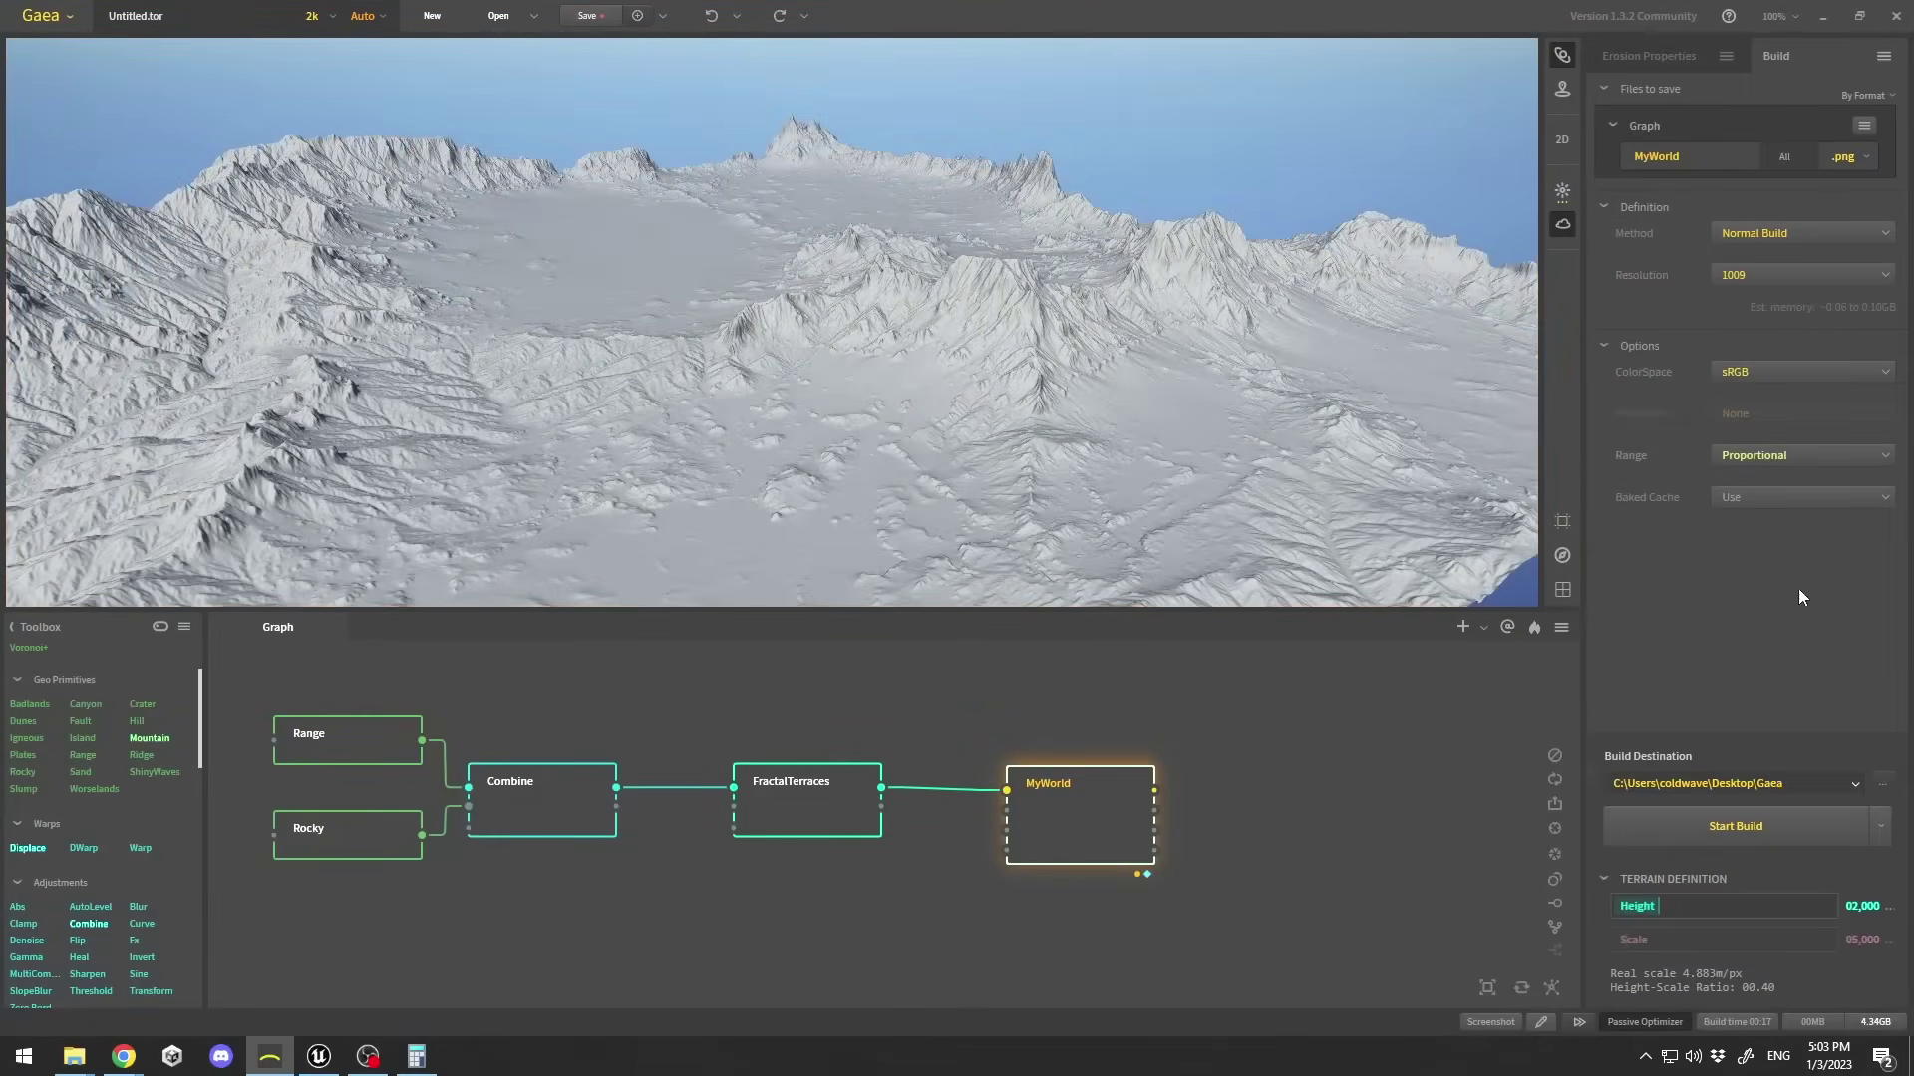
click(1703, 829)
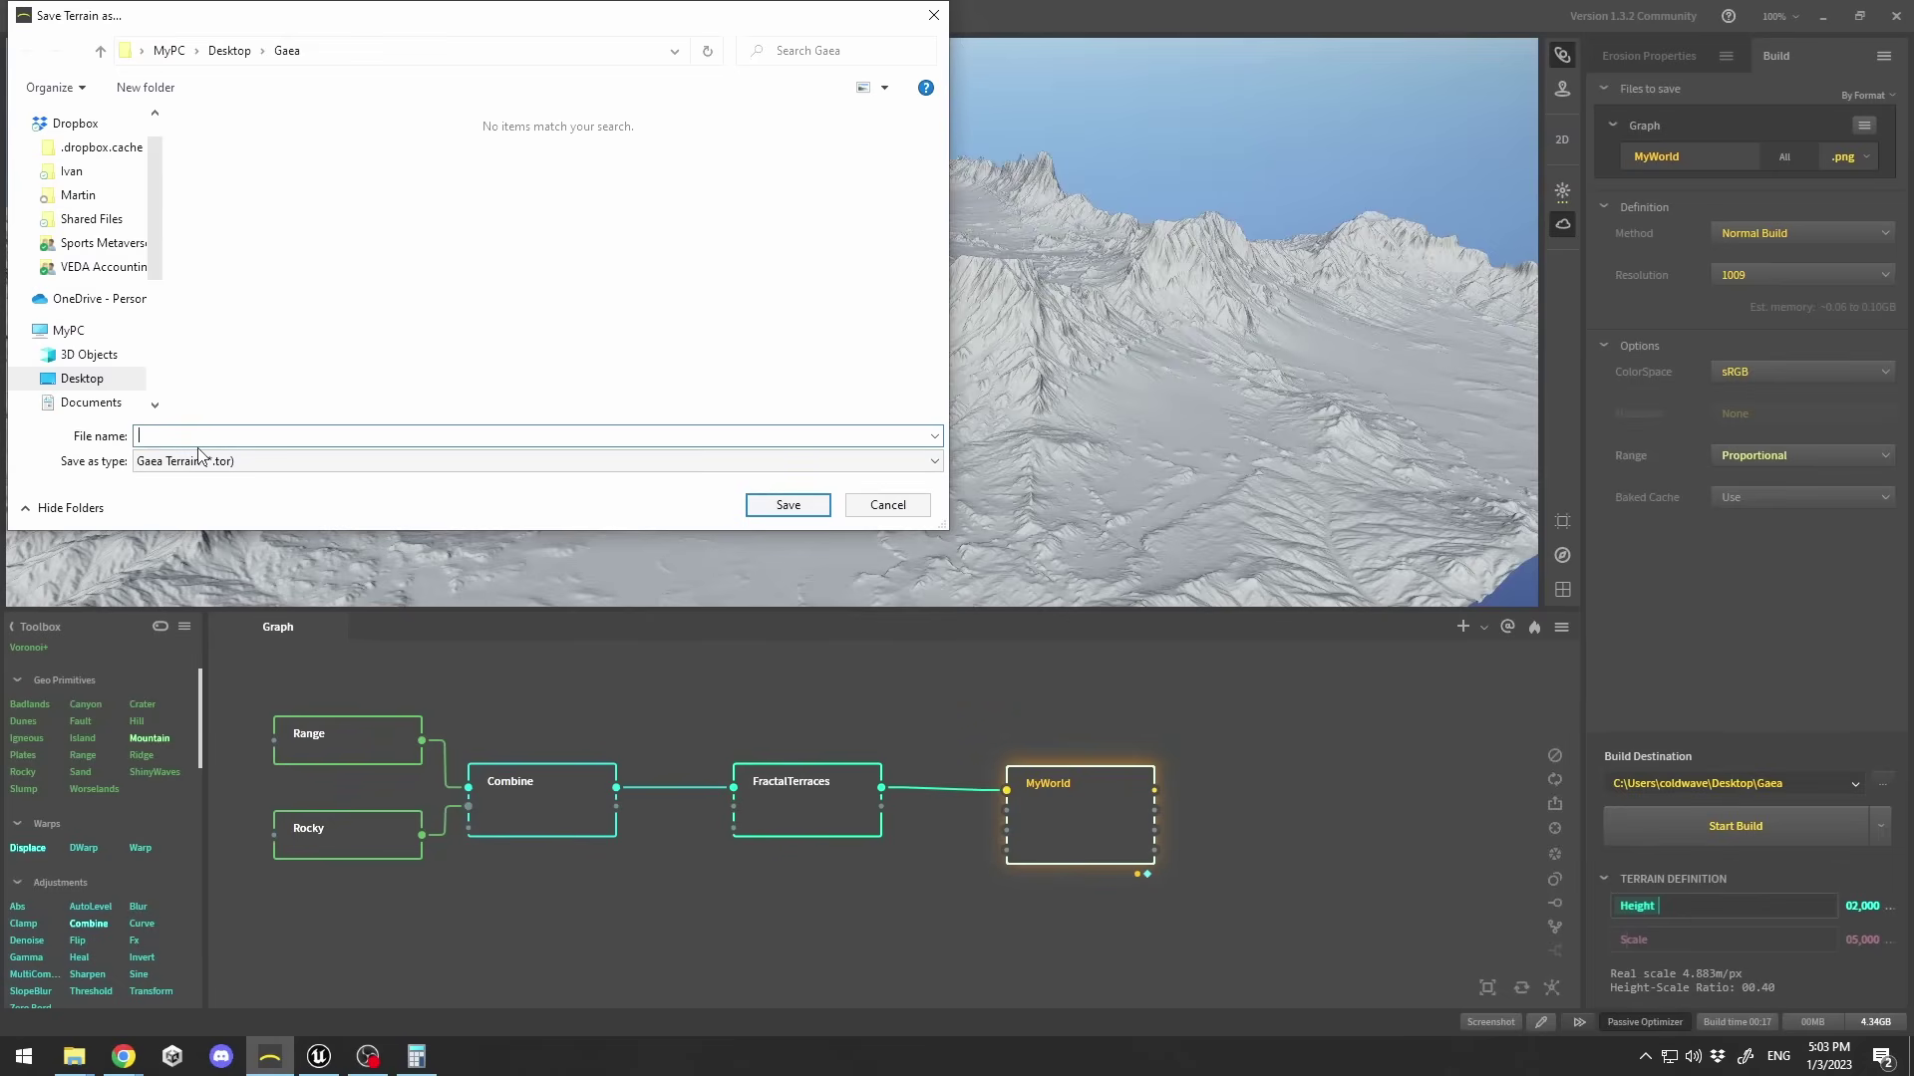
key(Return)
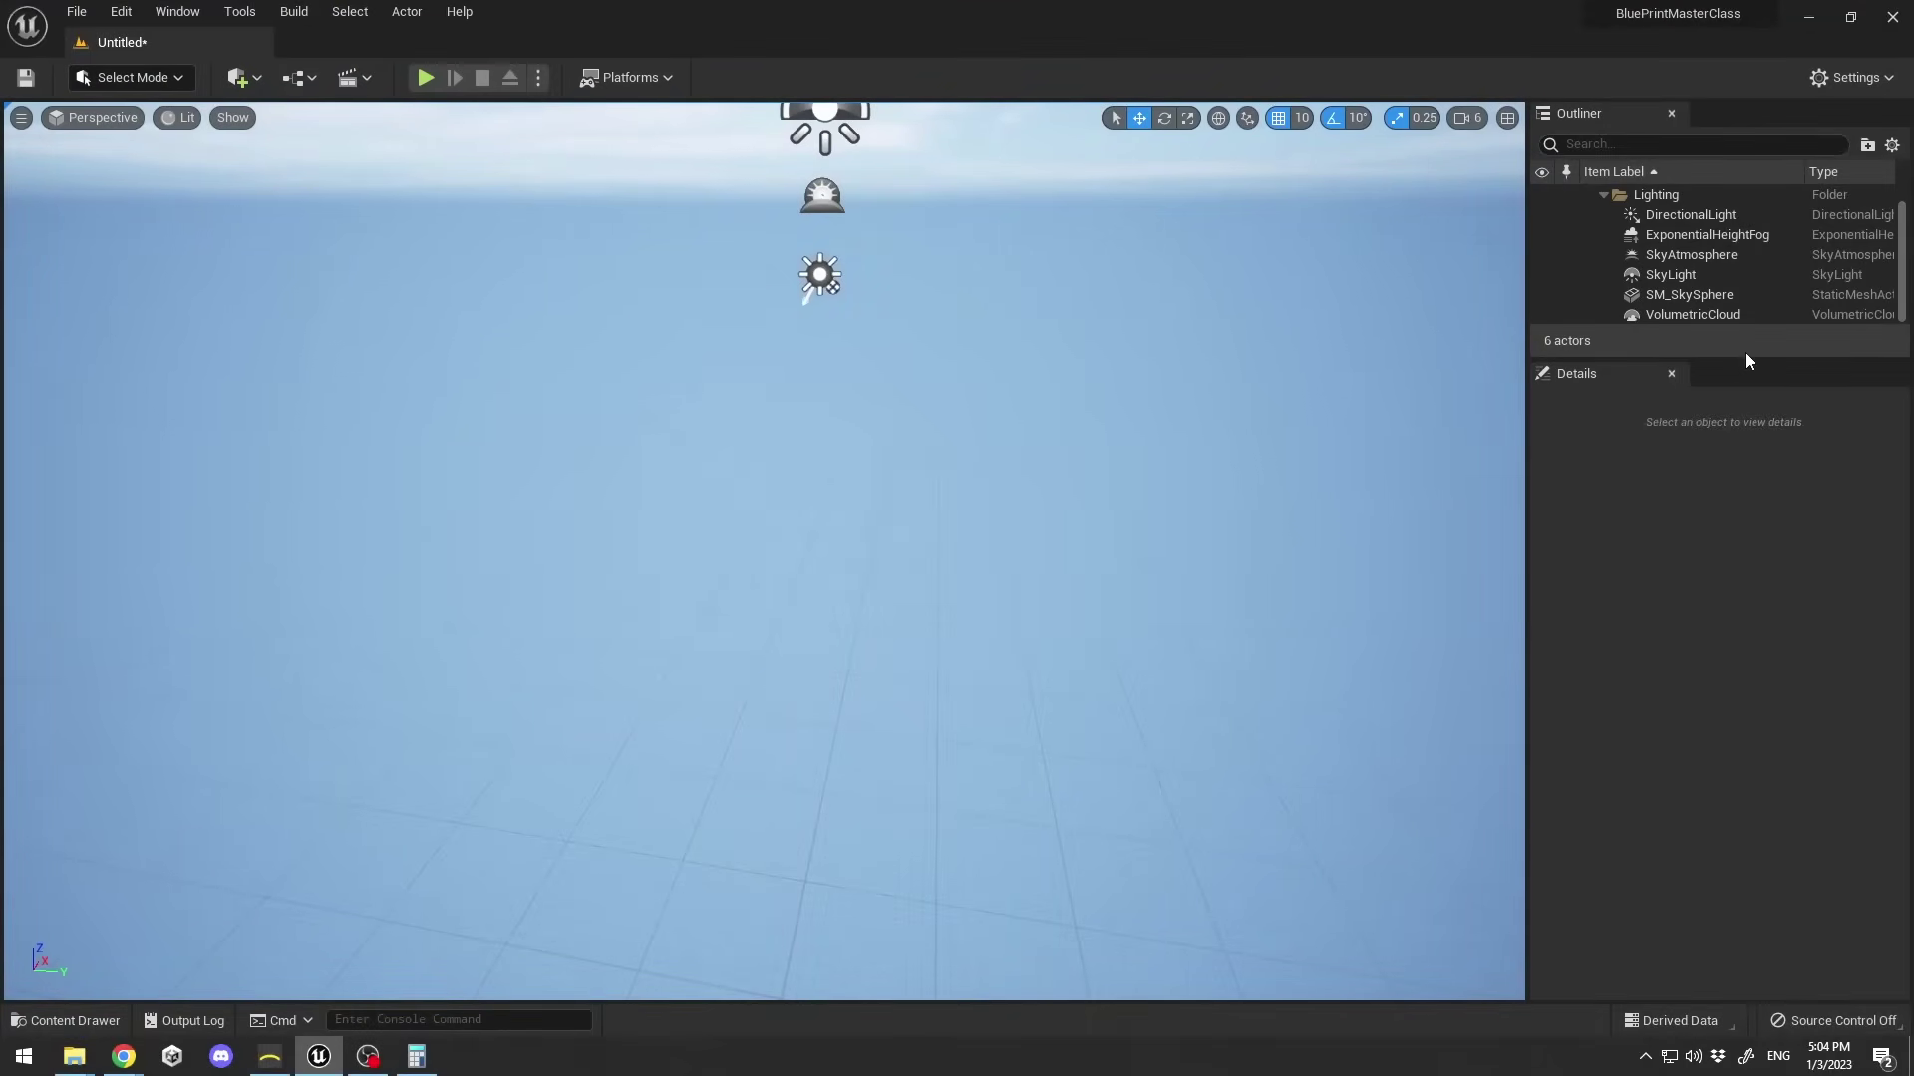
In Unreal Engine, enlarge the Outliner, switch to Landscape mode and set the new landscape to import from a file.
drag(1746, 359, 1746, 469)
right_drag(292, 212, 295, 192)
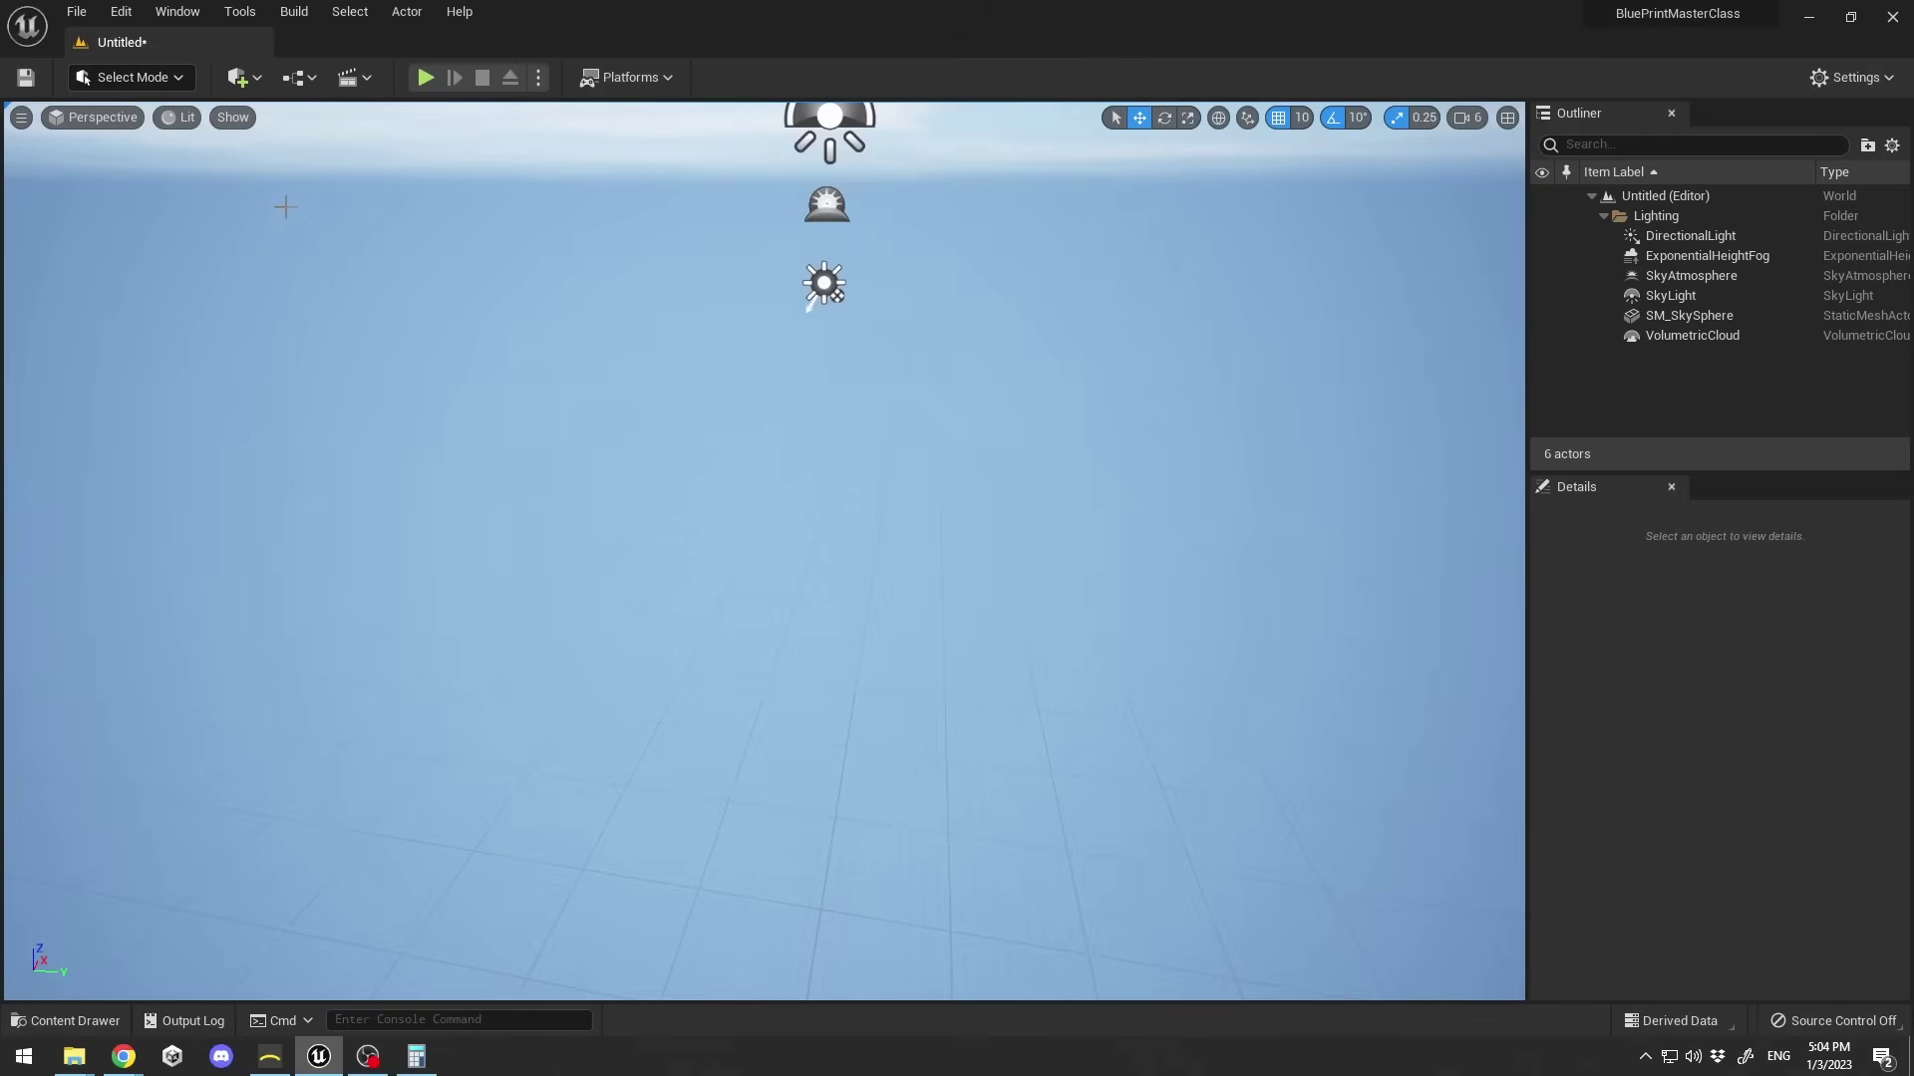
click(148, 78)
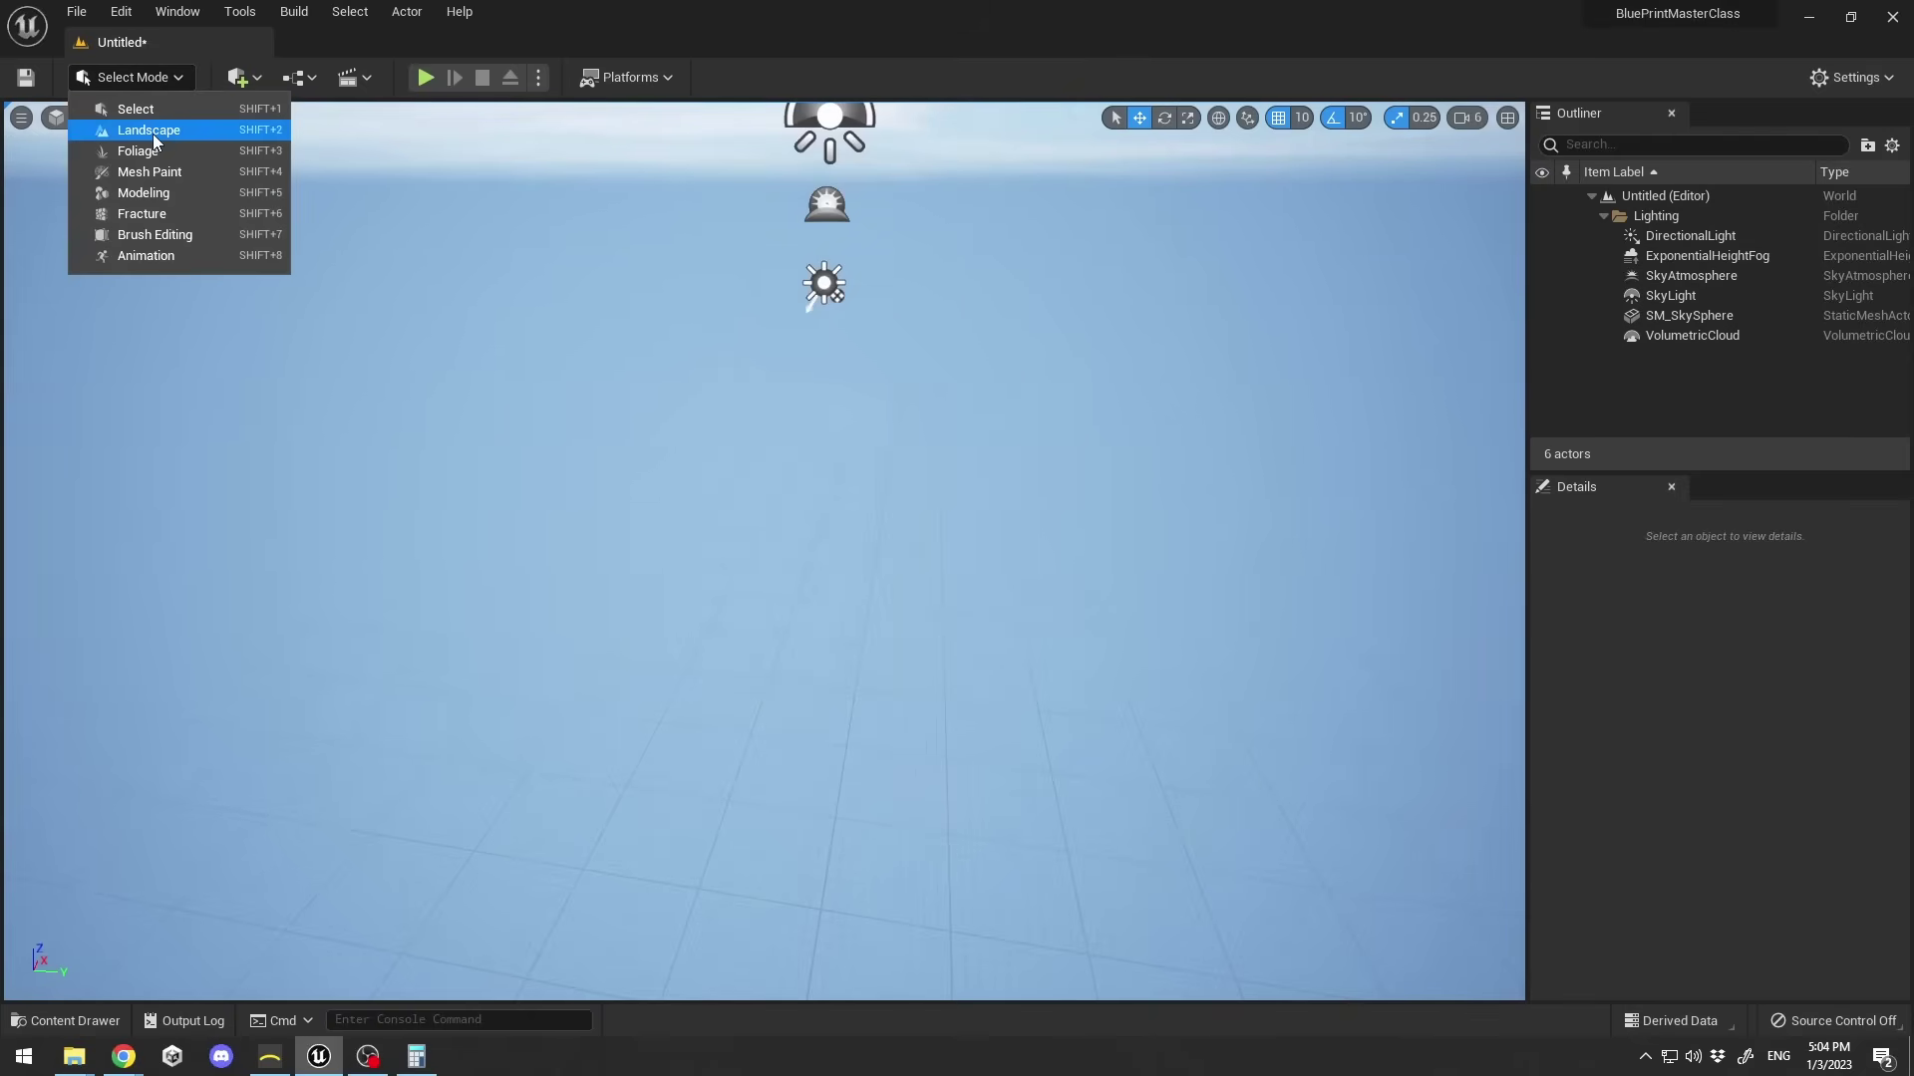
click(140, 132)
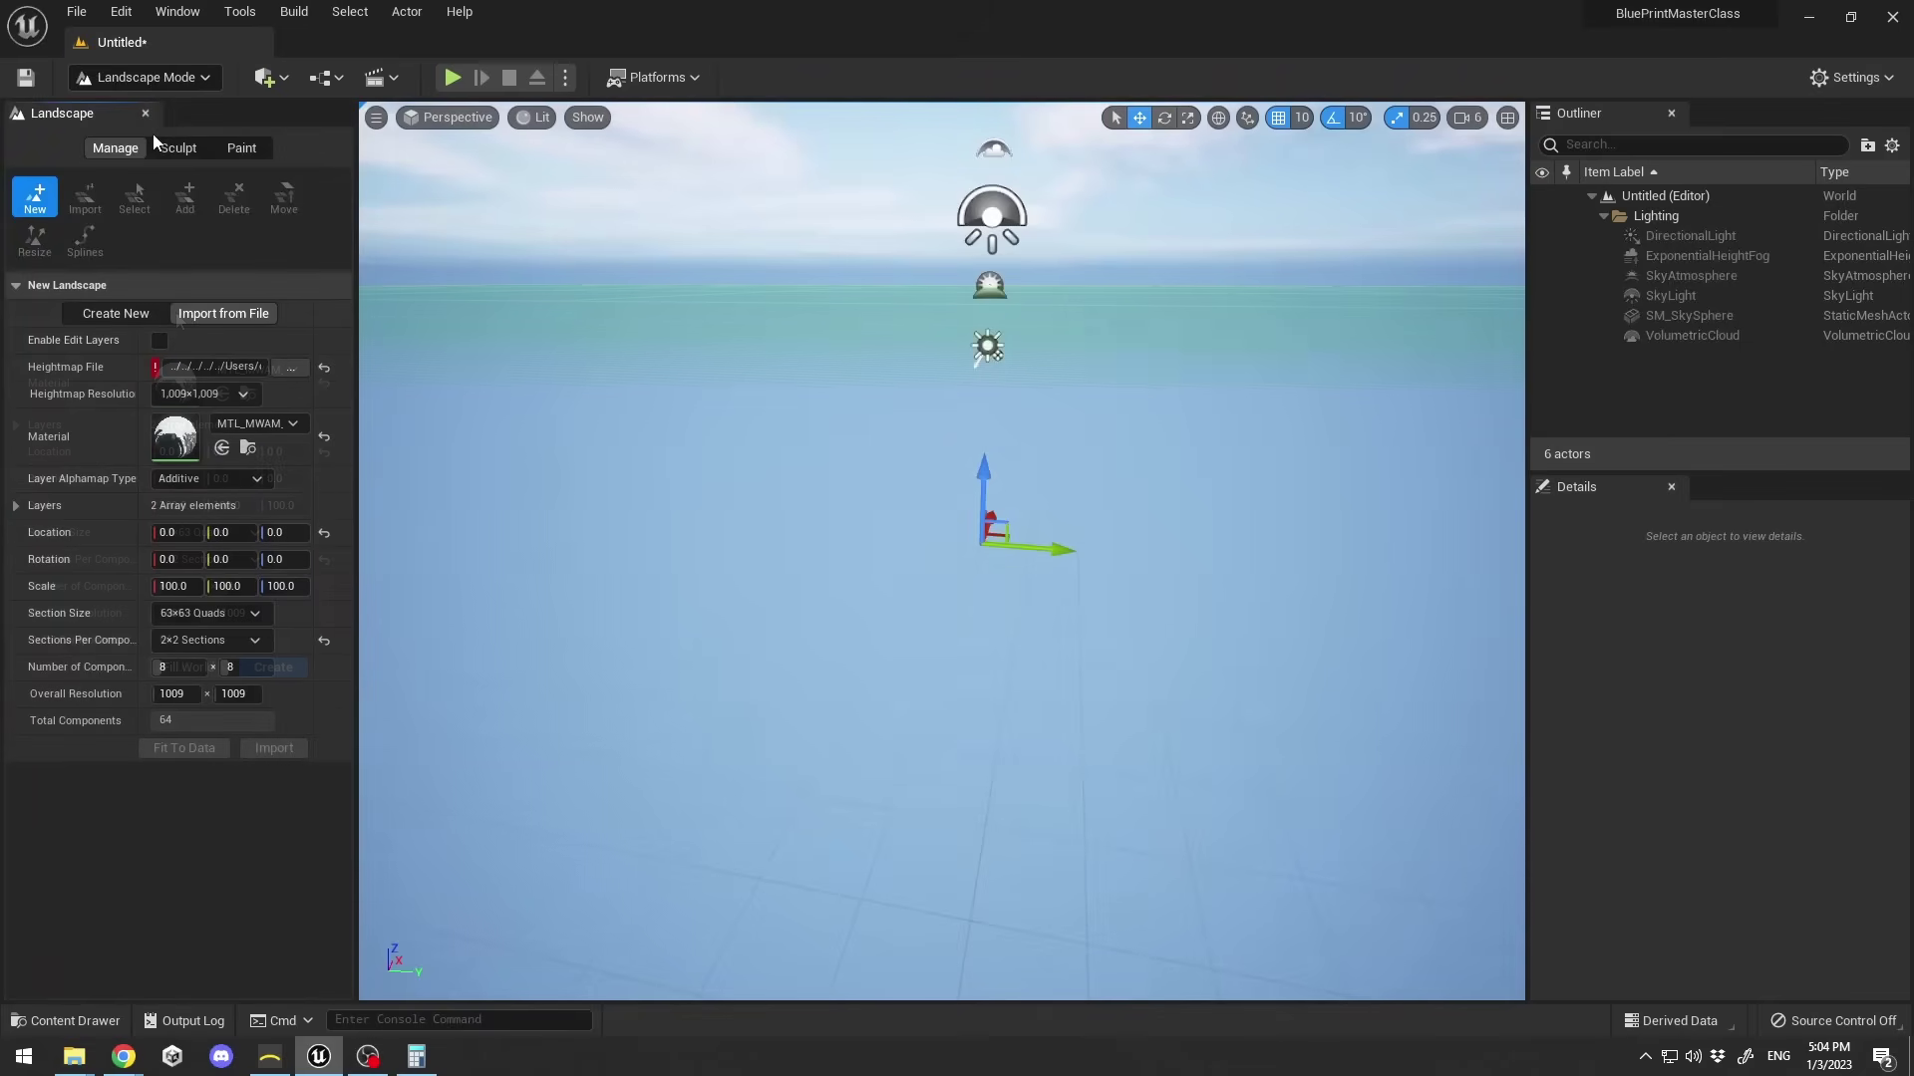
click(220, 317)
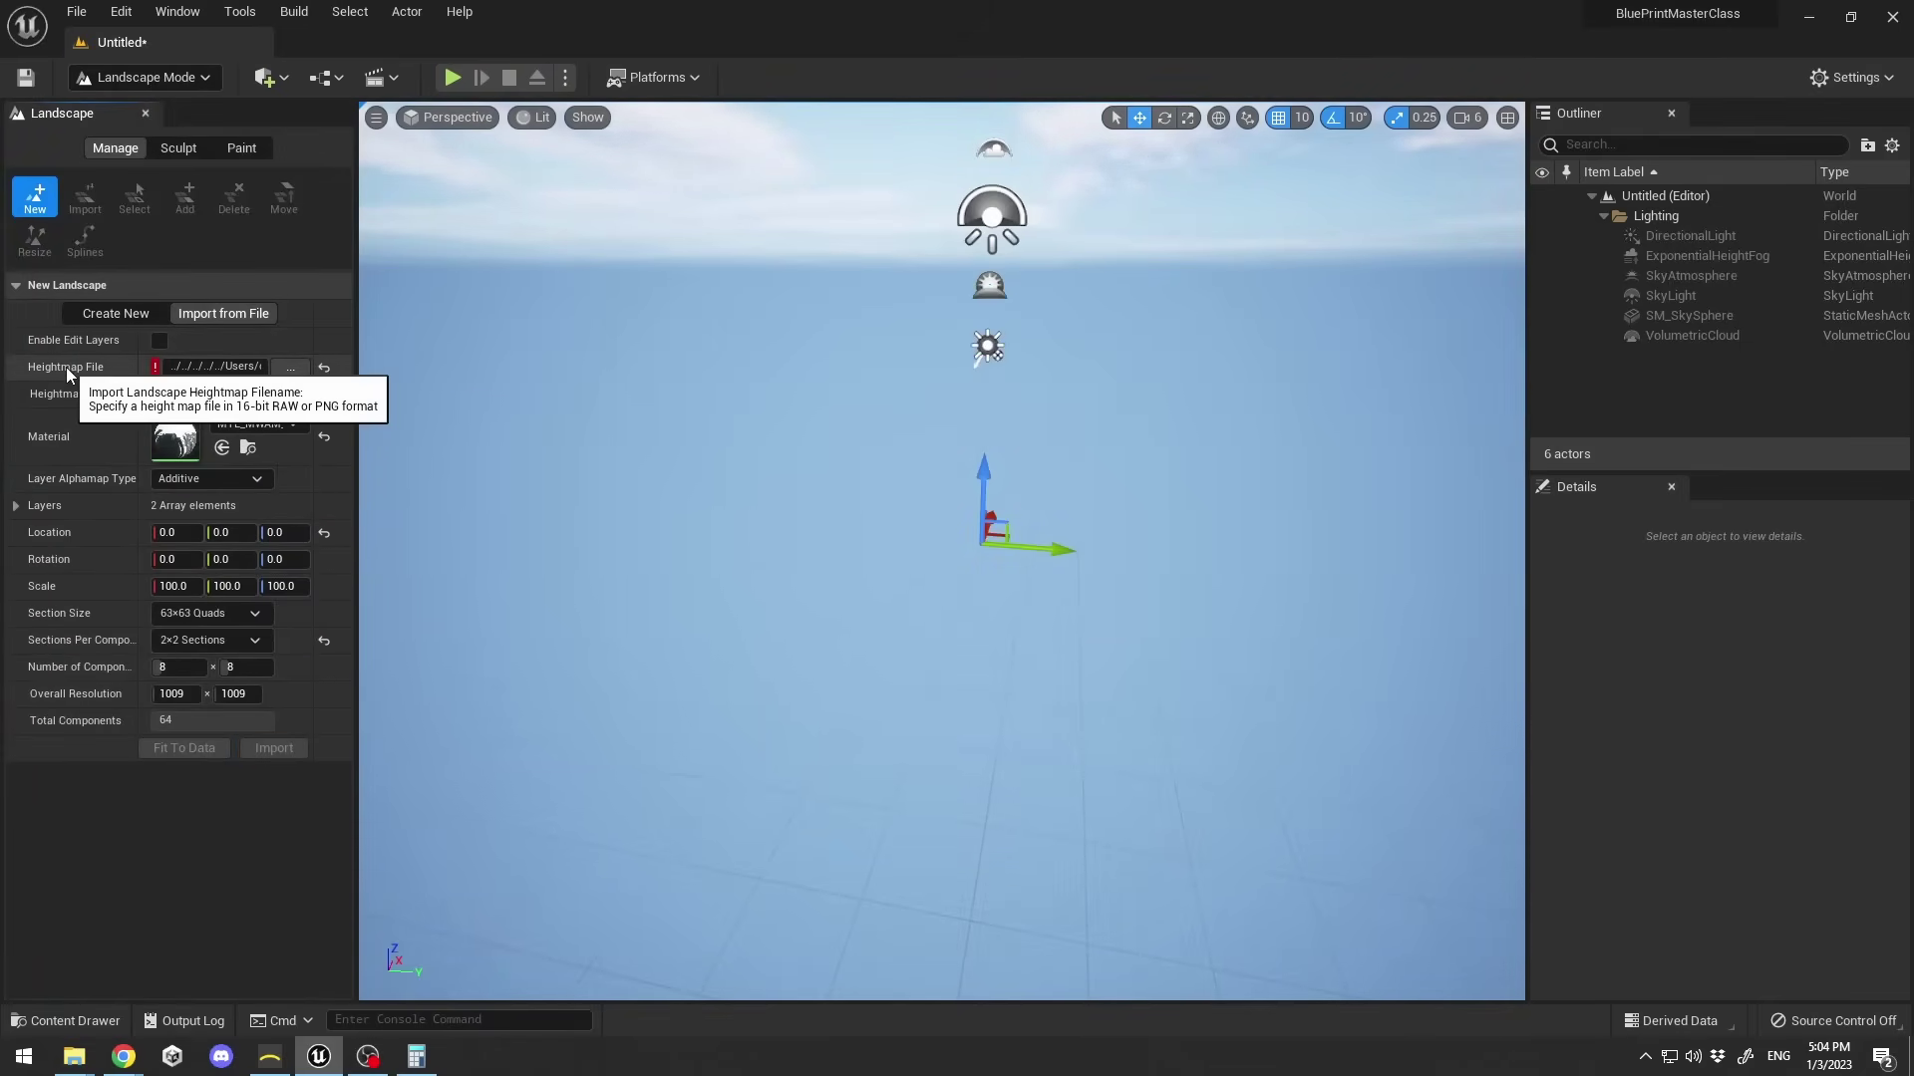
Choose MyWorld.png from the Desktop's Gaea folder as the landscape's heightmap file.
click(291, 369)
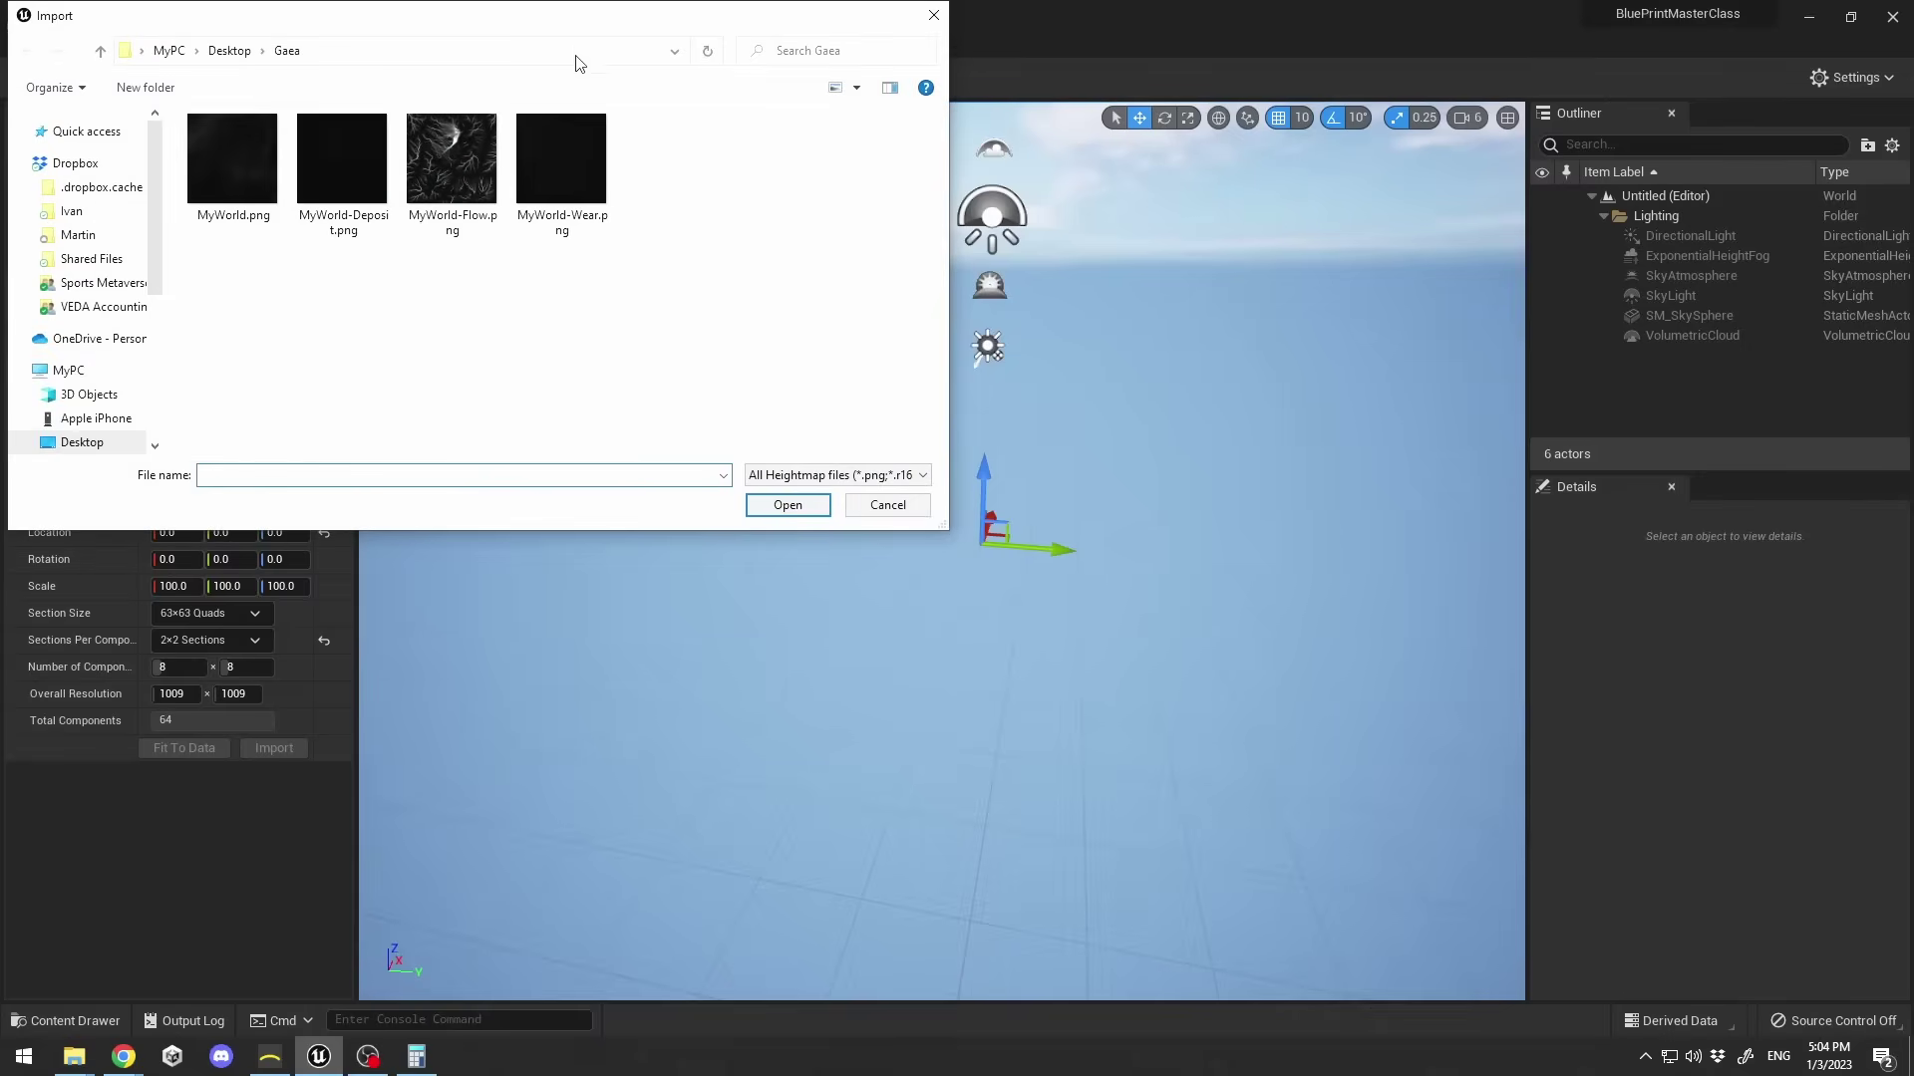
drag(589, 28, 881, 195)
drag(701, 186, 824, 243)
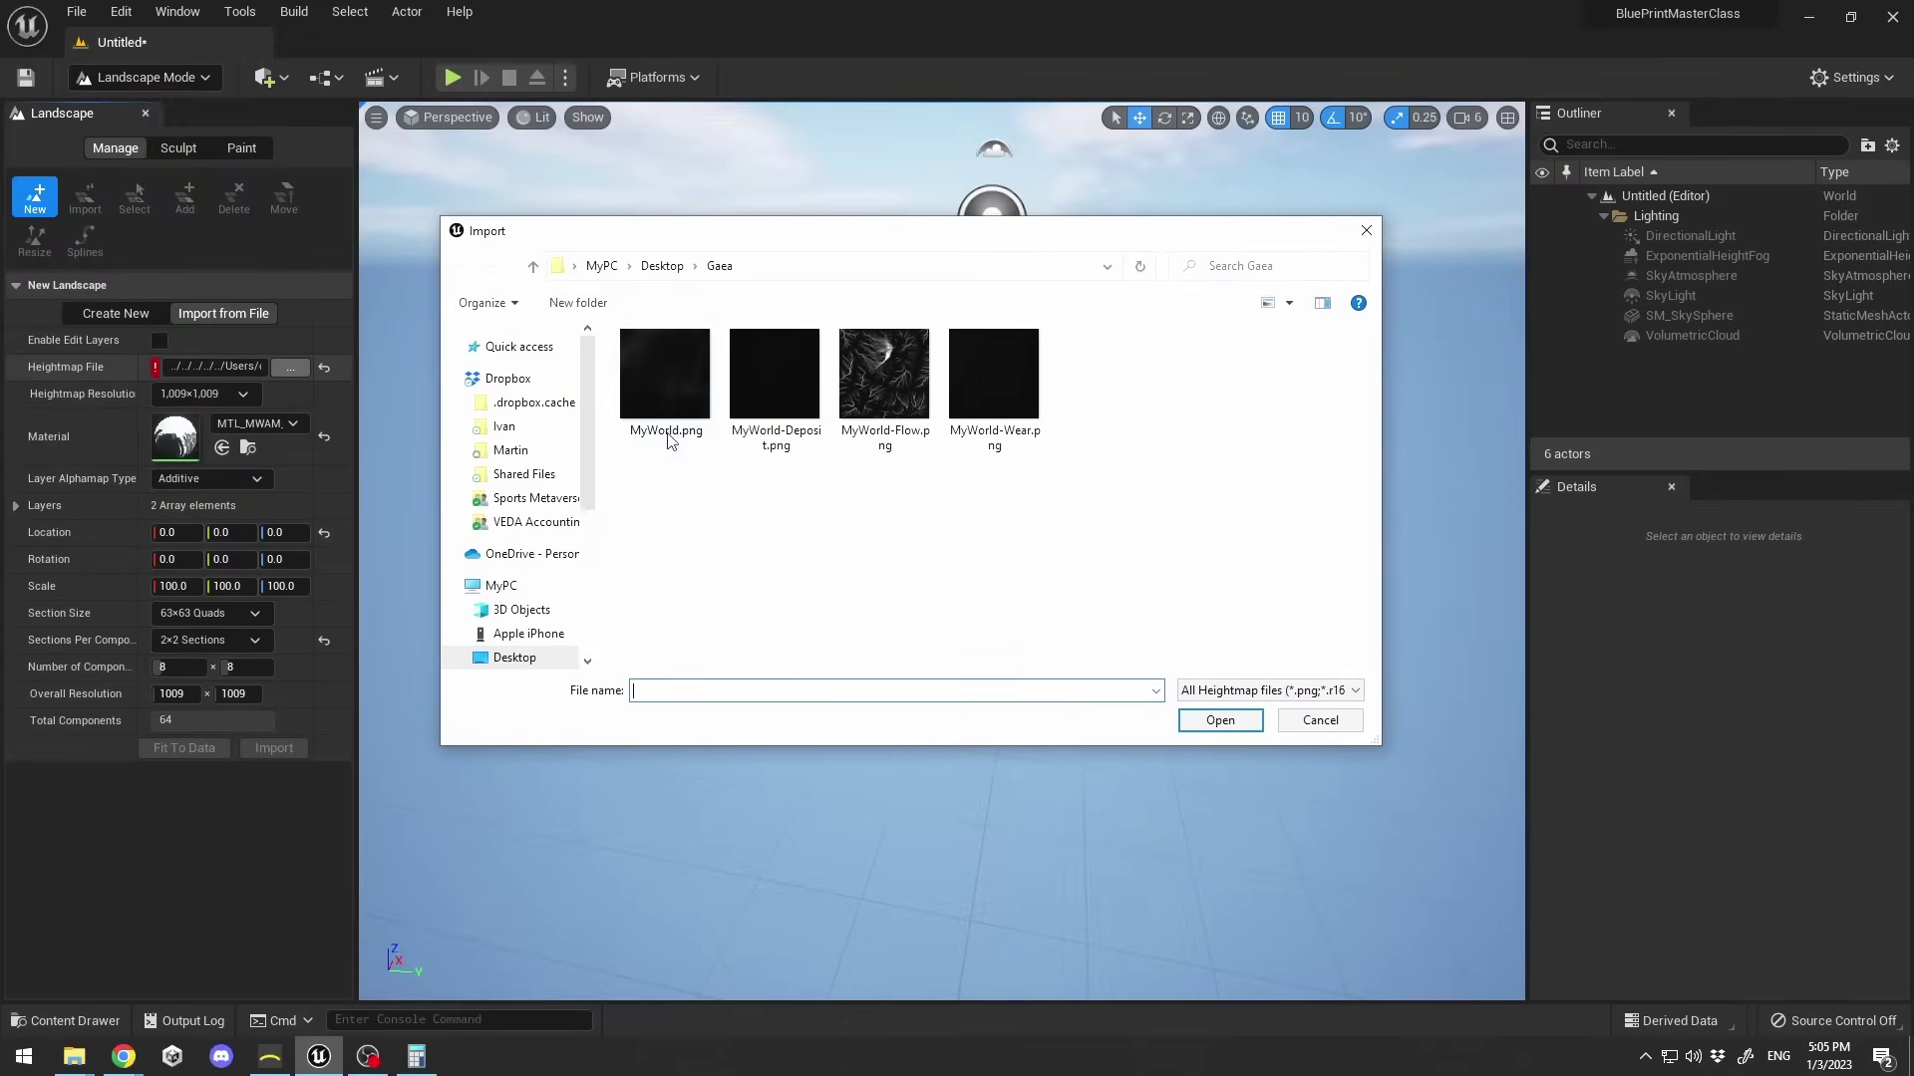
click(668, 399)
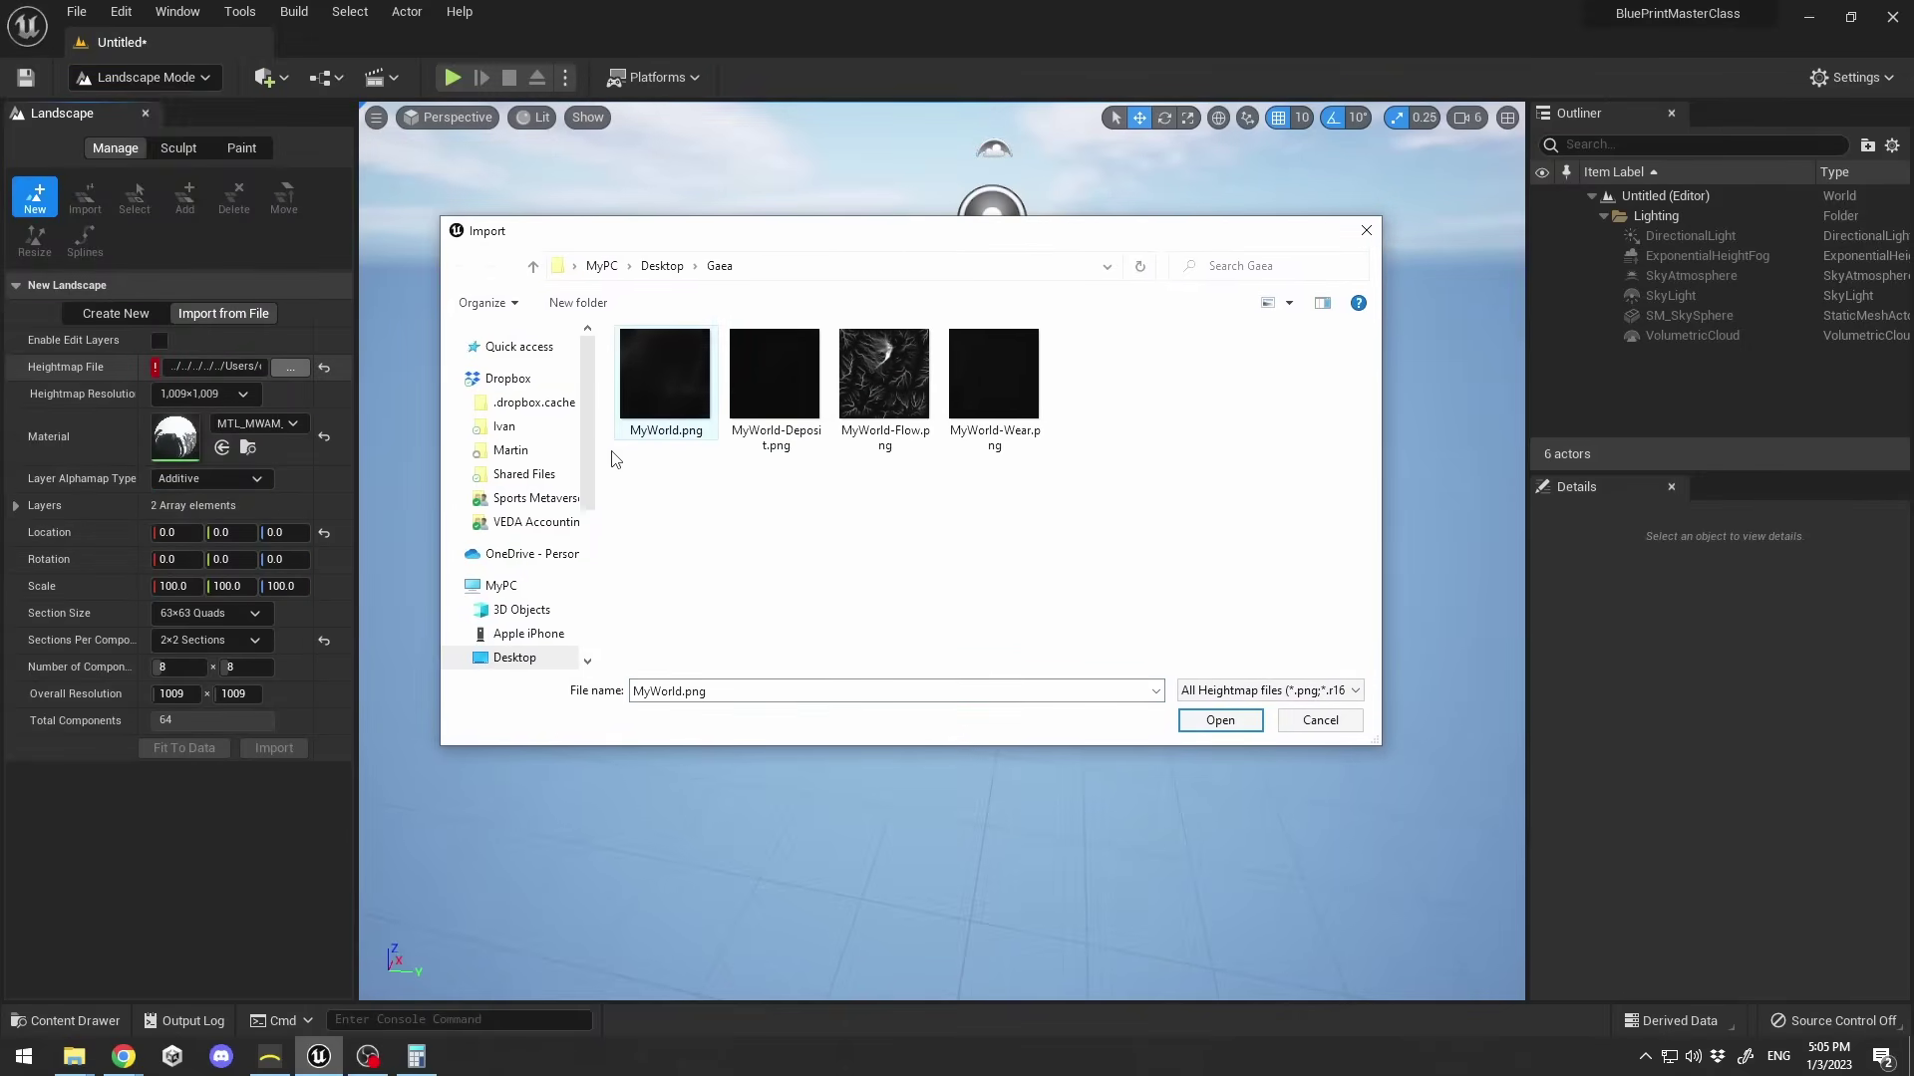
click(1220, 721)
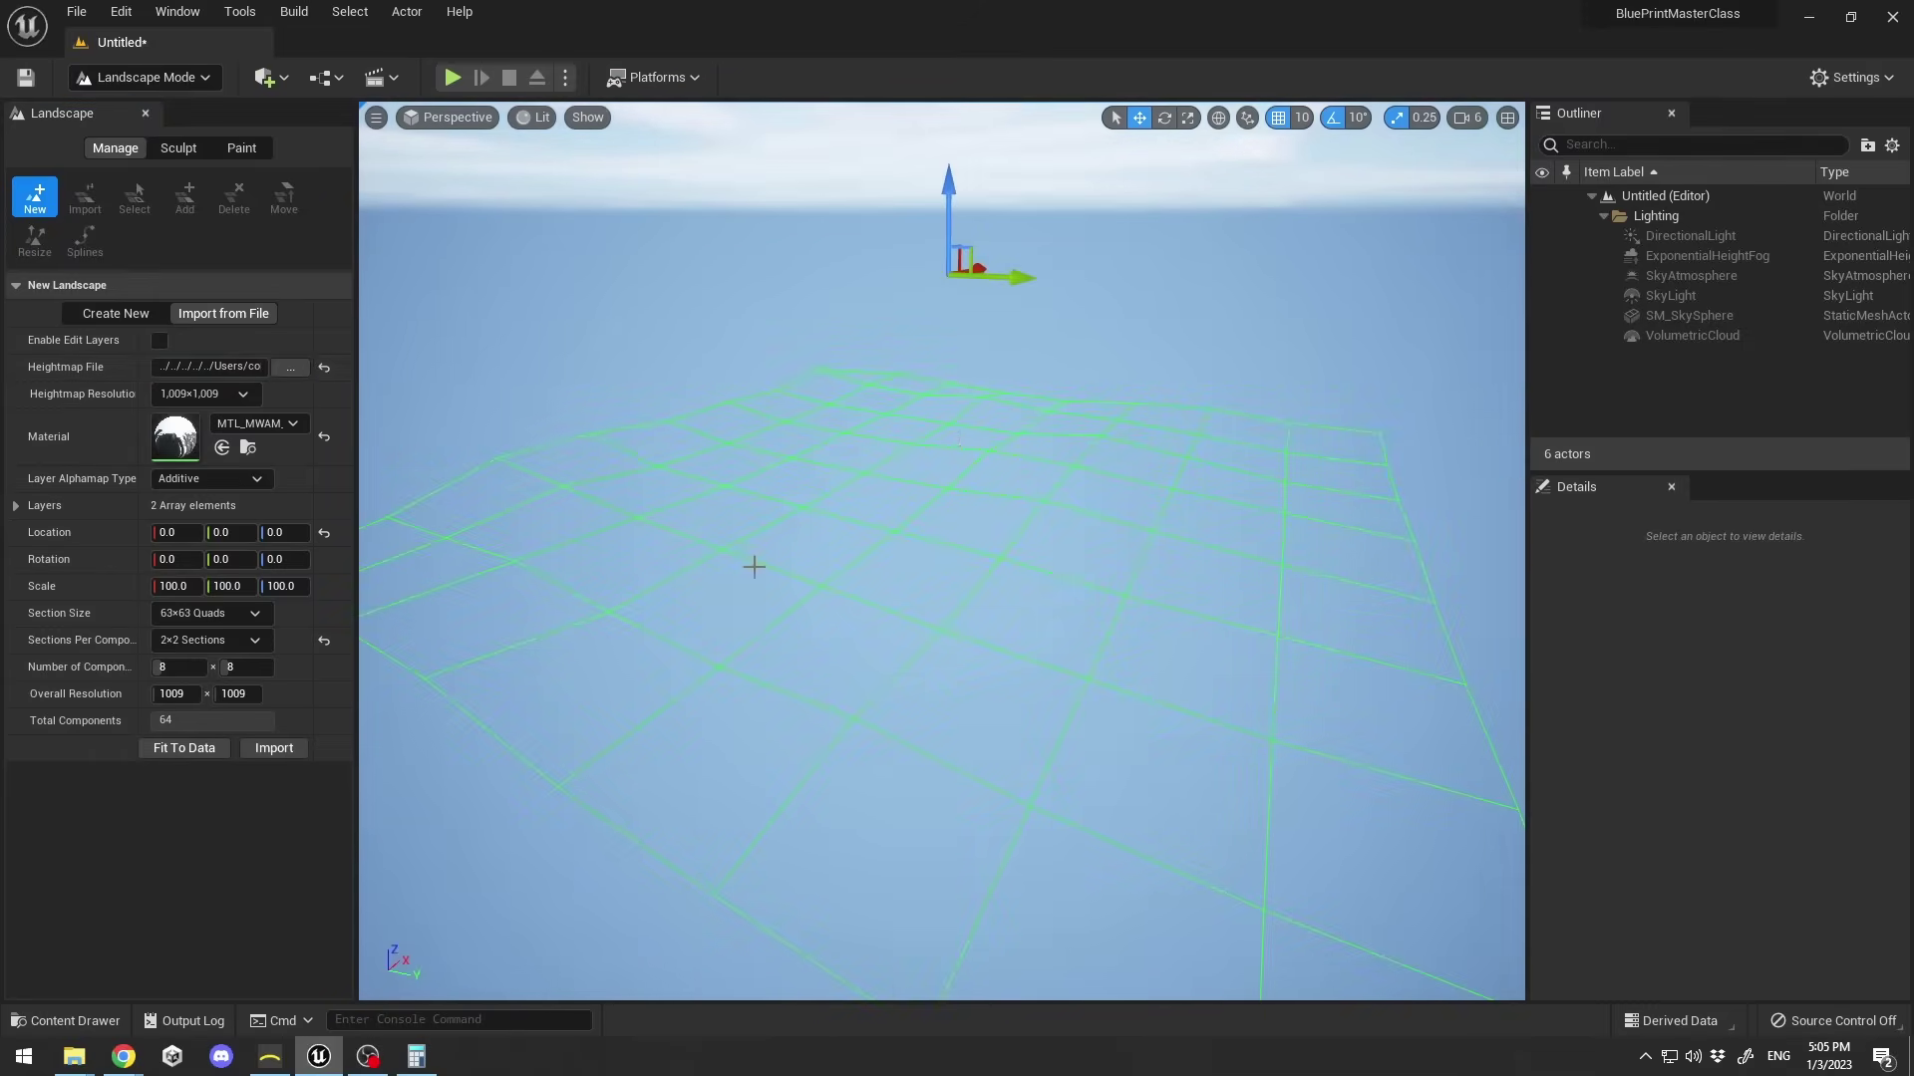
Check Gaea's terrain definition, then set the landscape's X and Y scale in Unreal Engine to 5000*100/1009.
click(278, 1064)
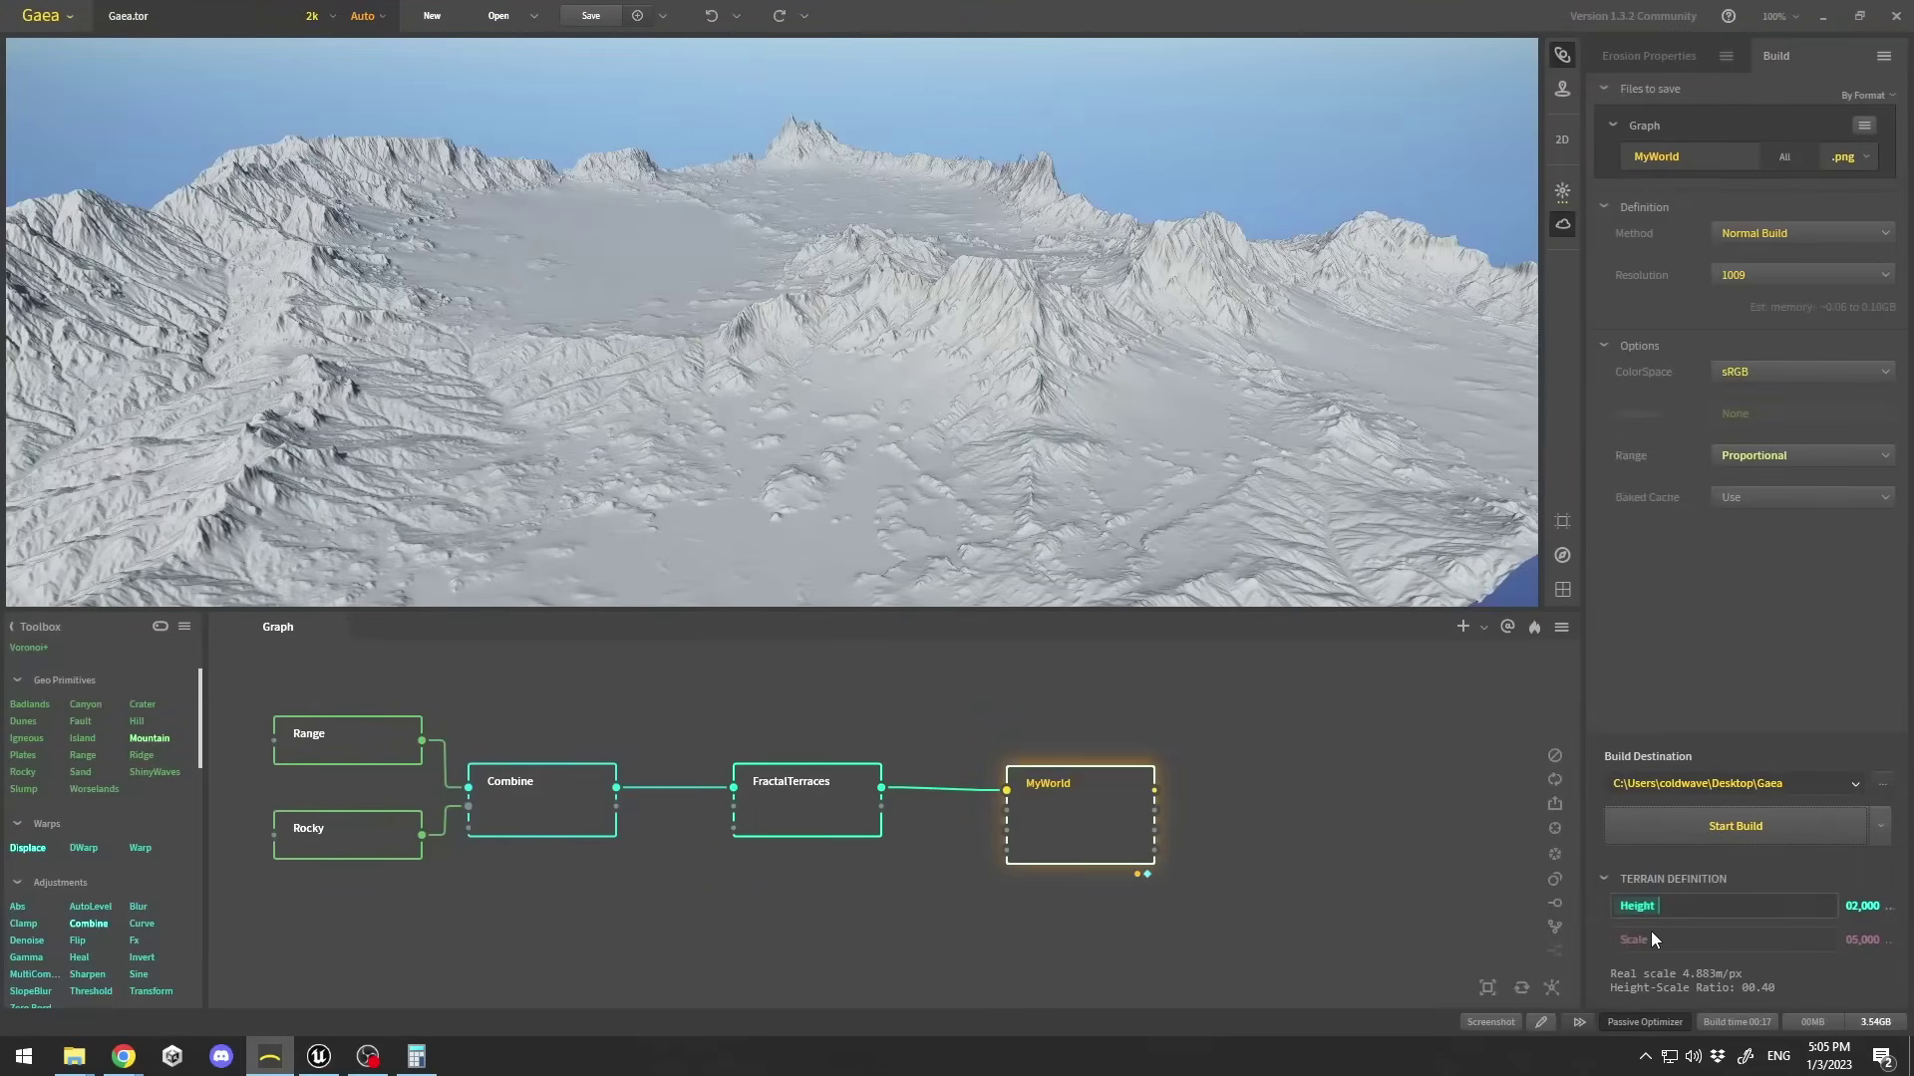
click(1822, 15)
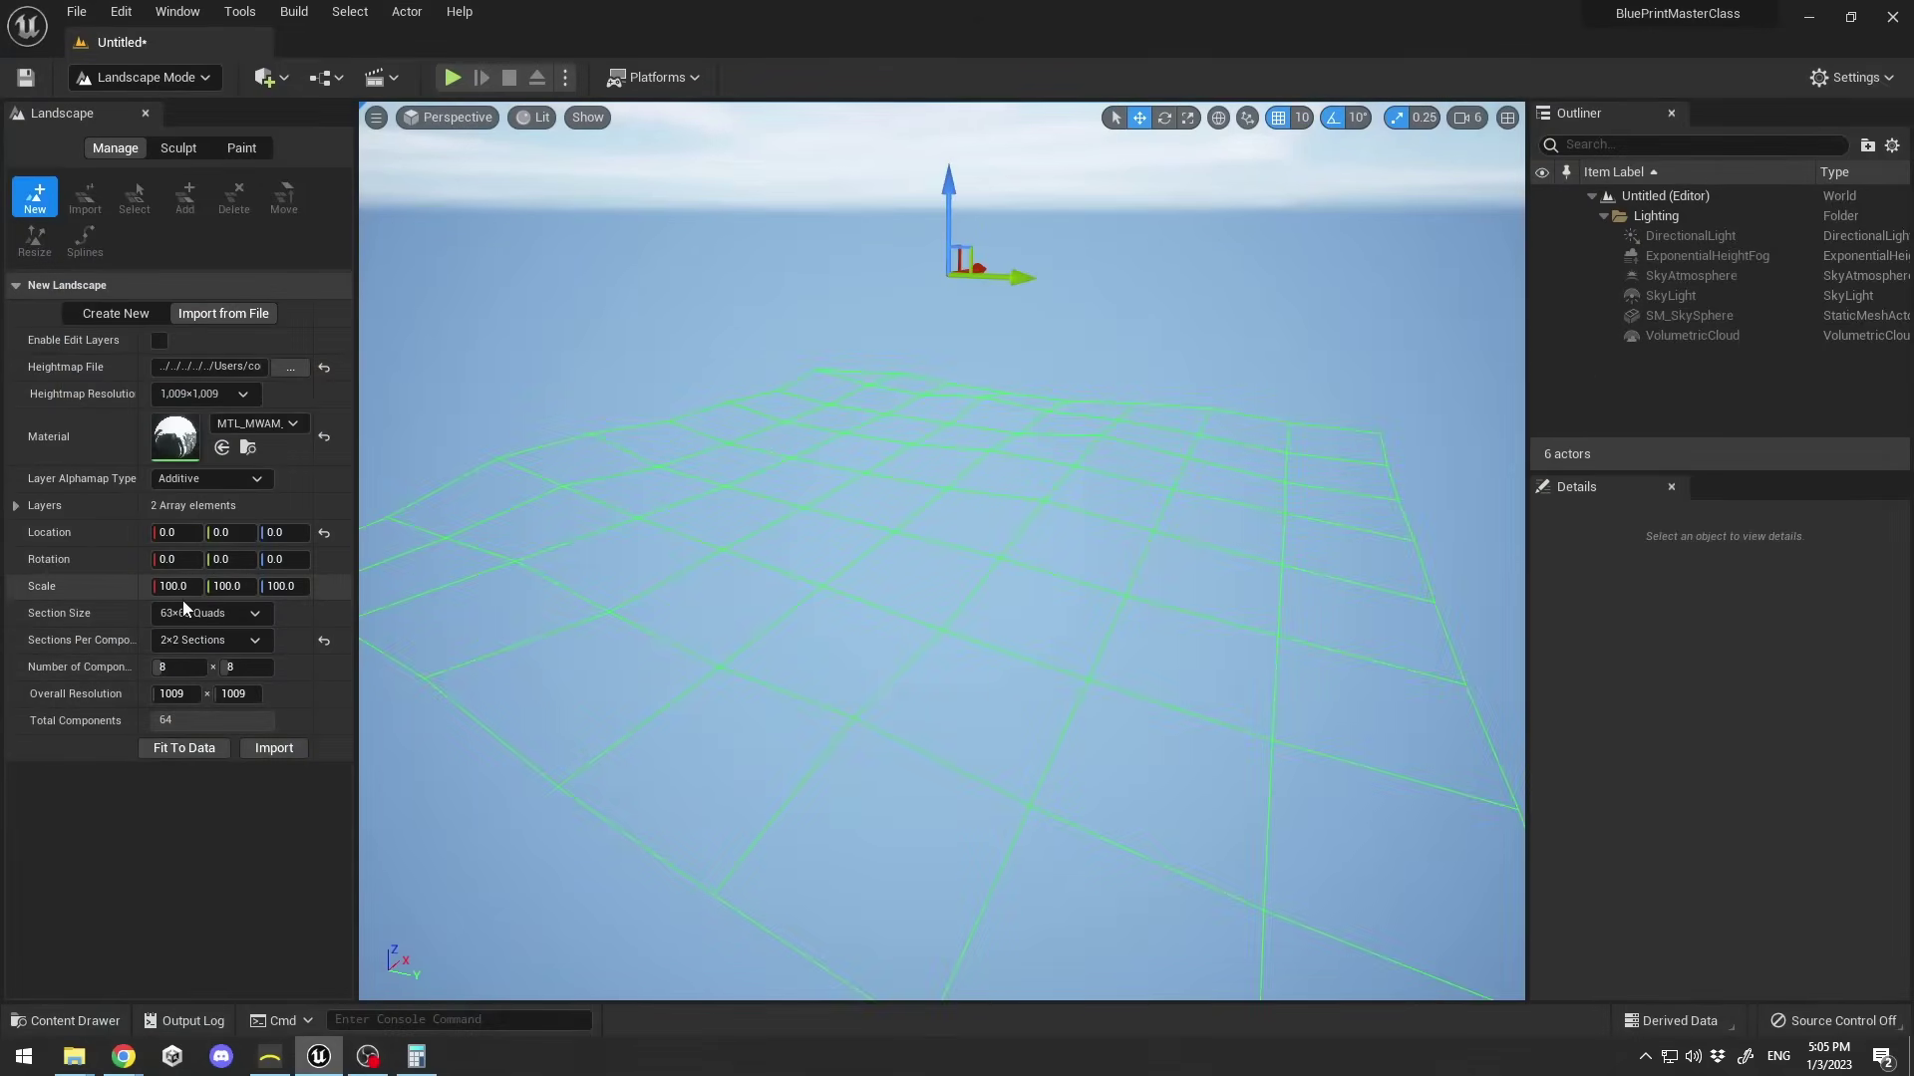
drag(359, 632, 984, 656)
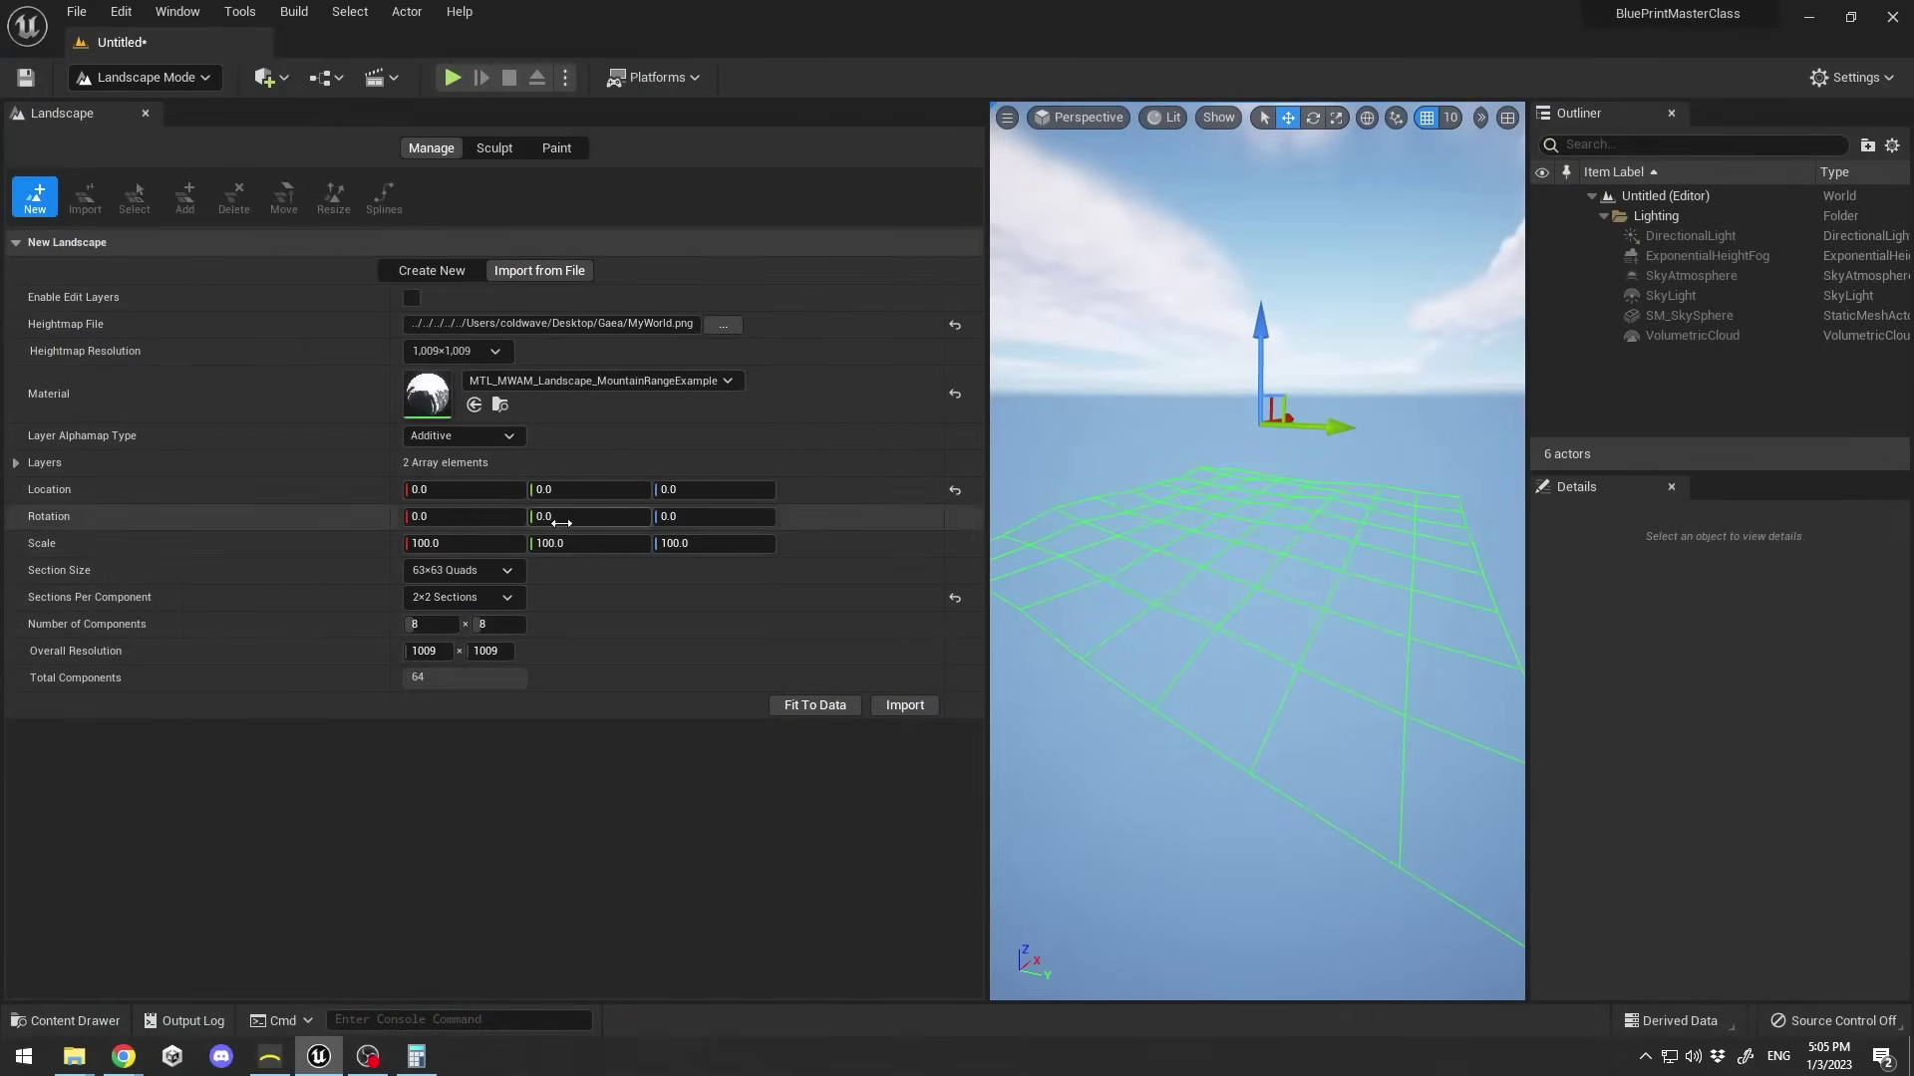
click(459, 544)
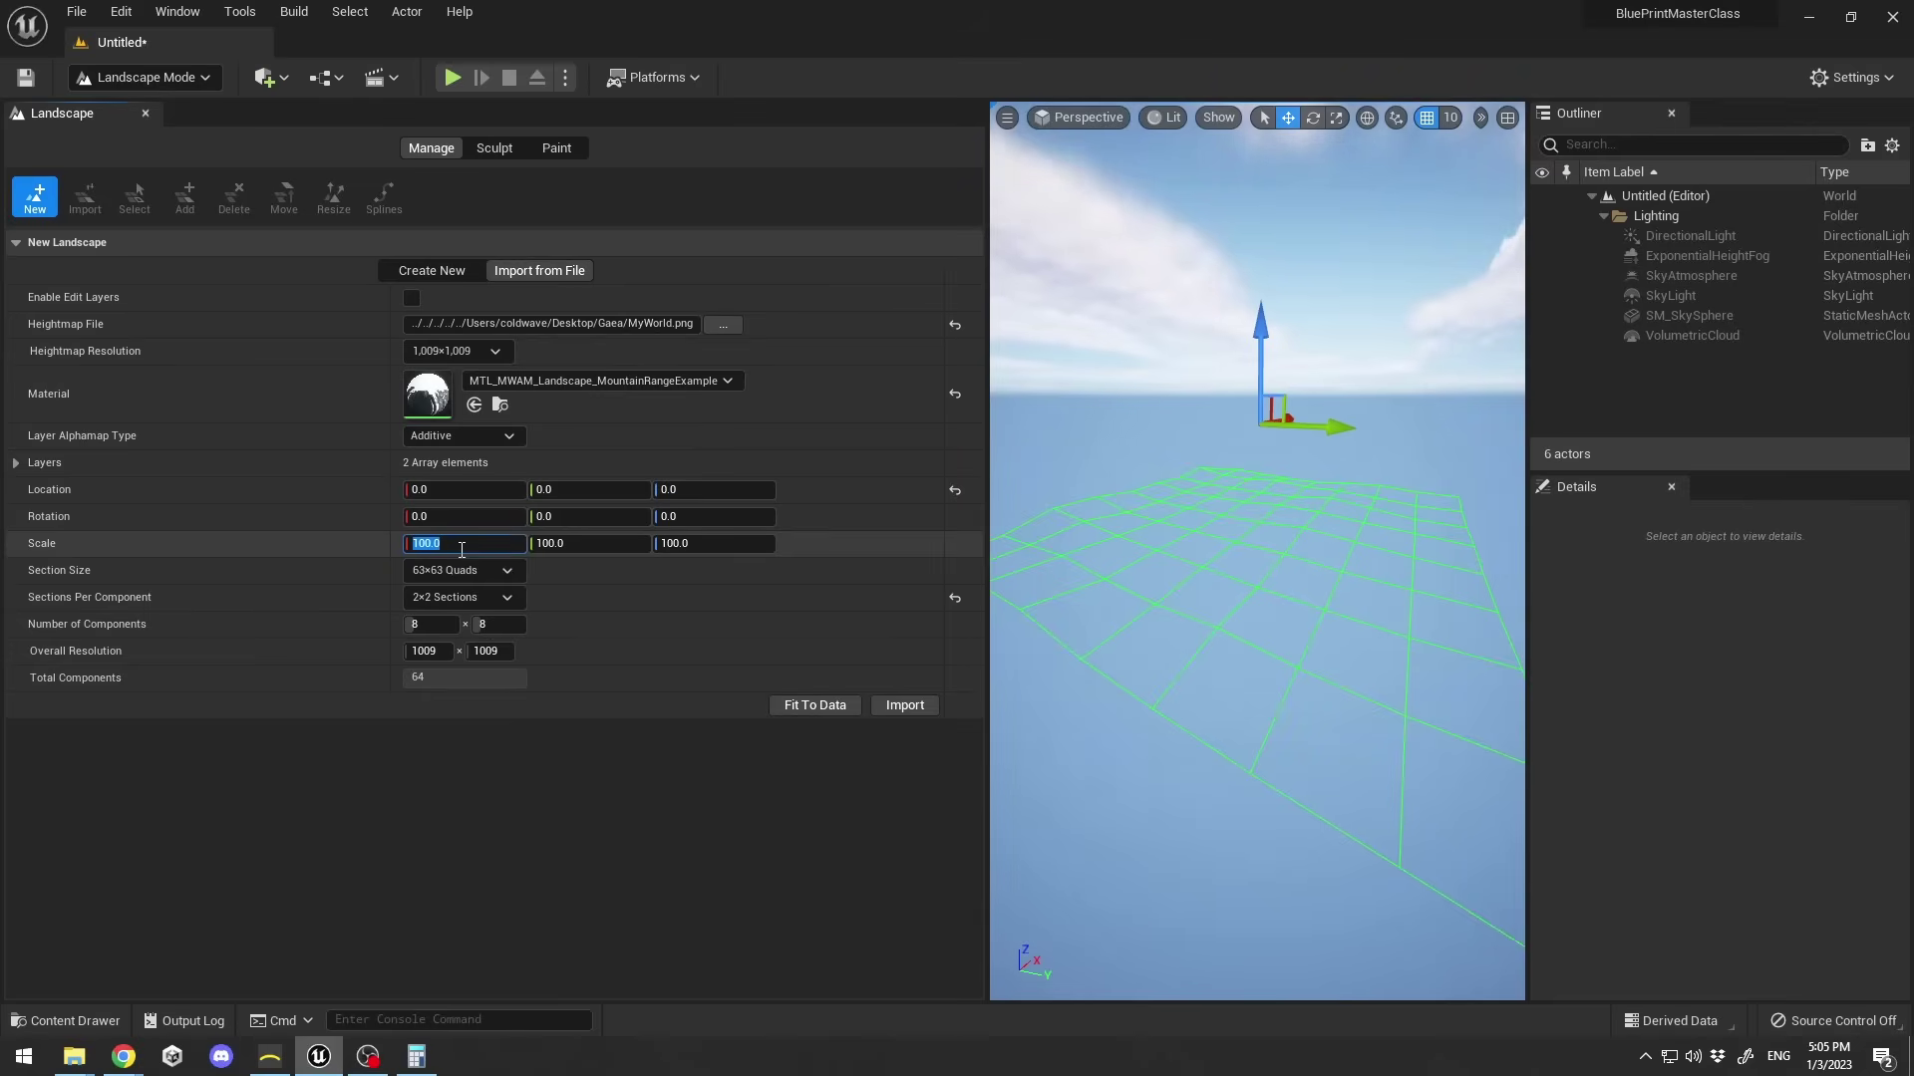
text(5000*)
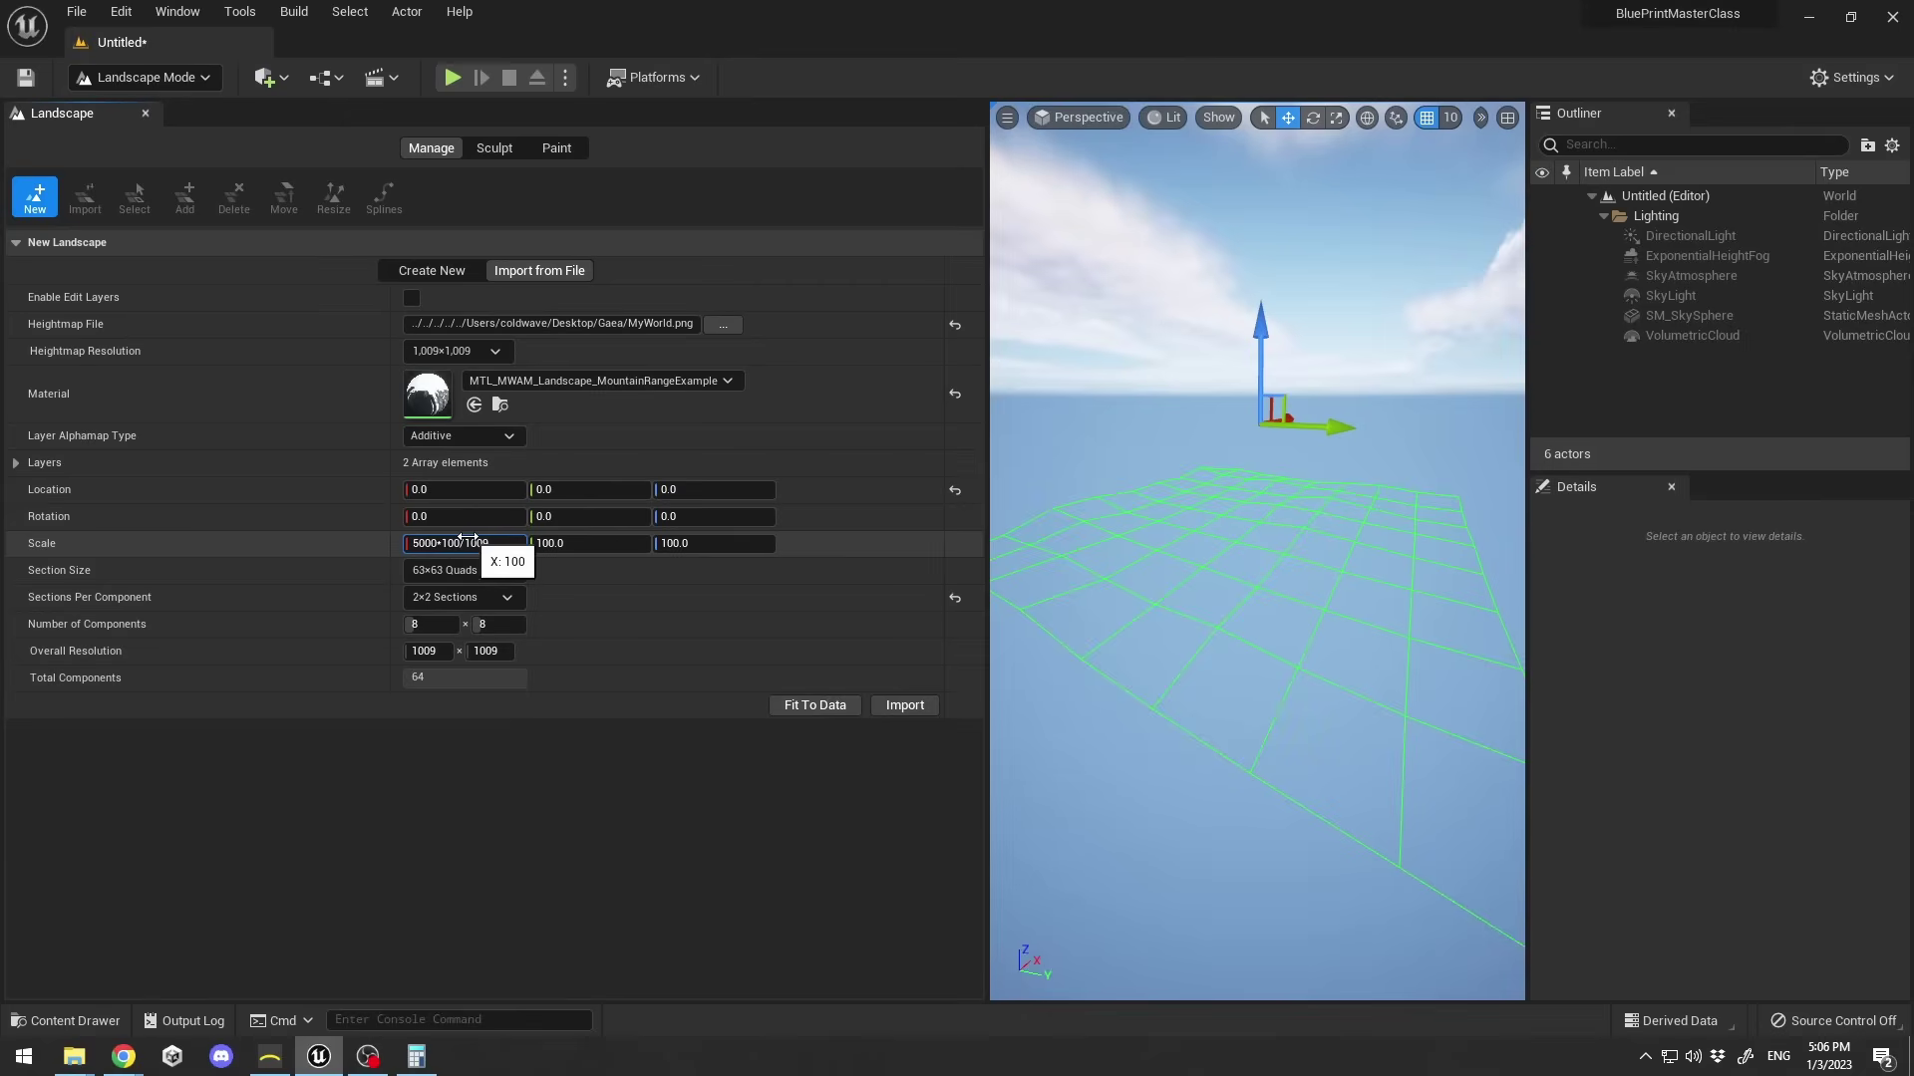
text(9)
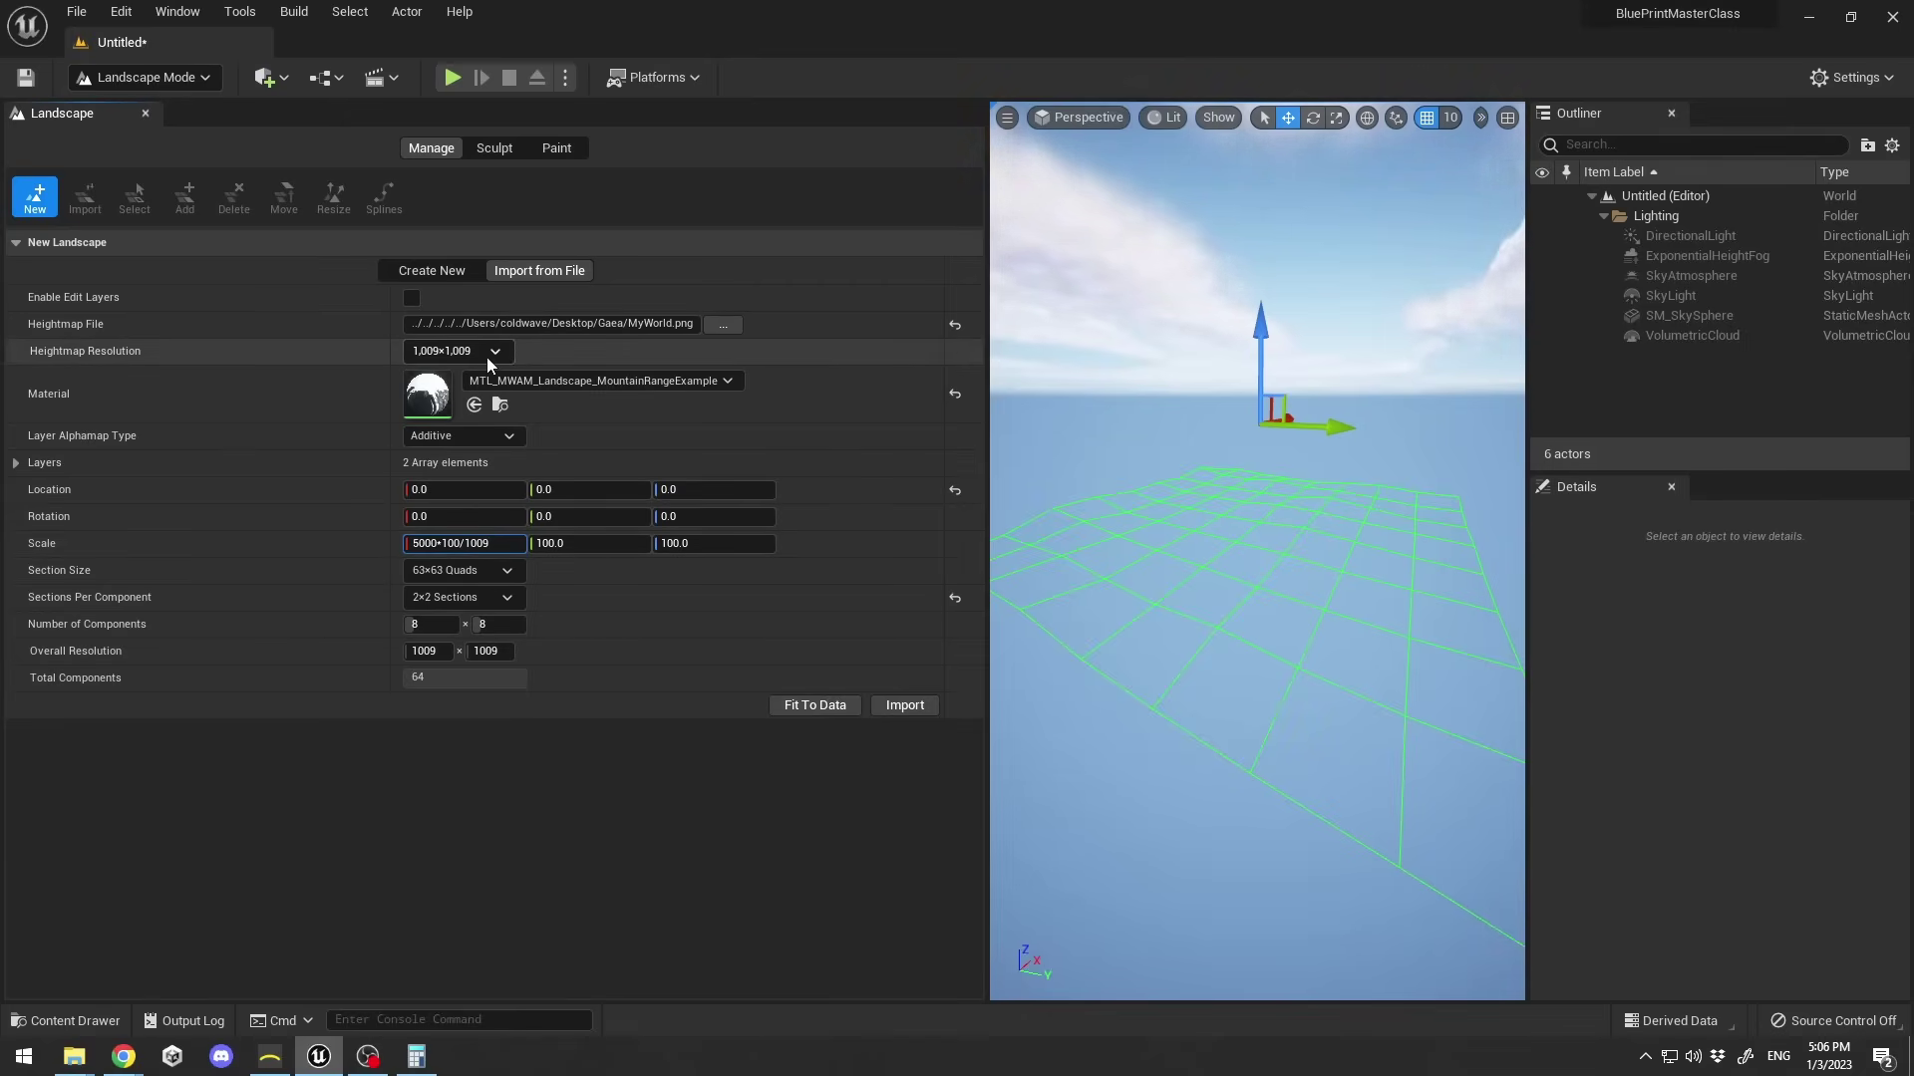
key(Return)
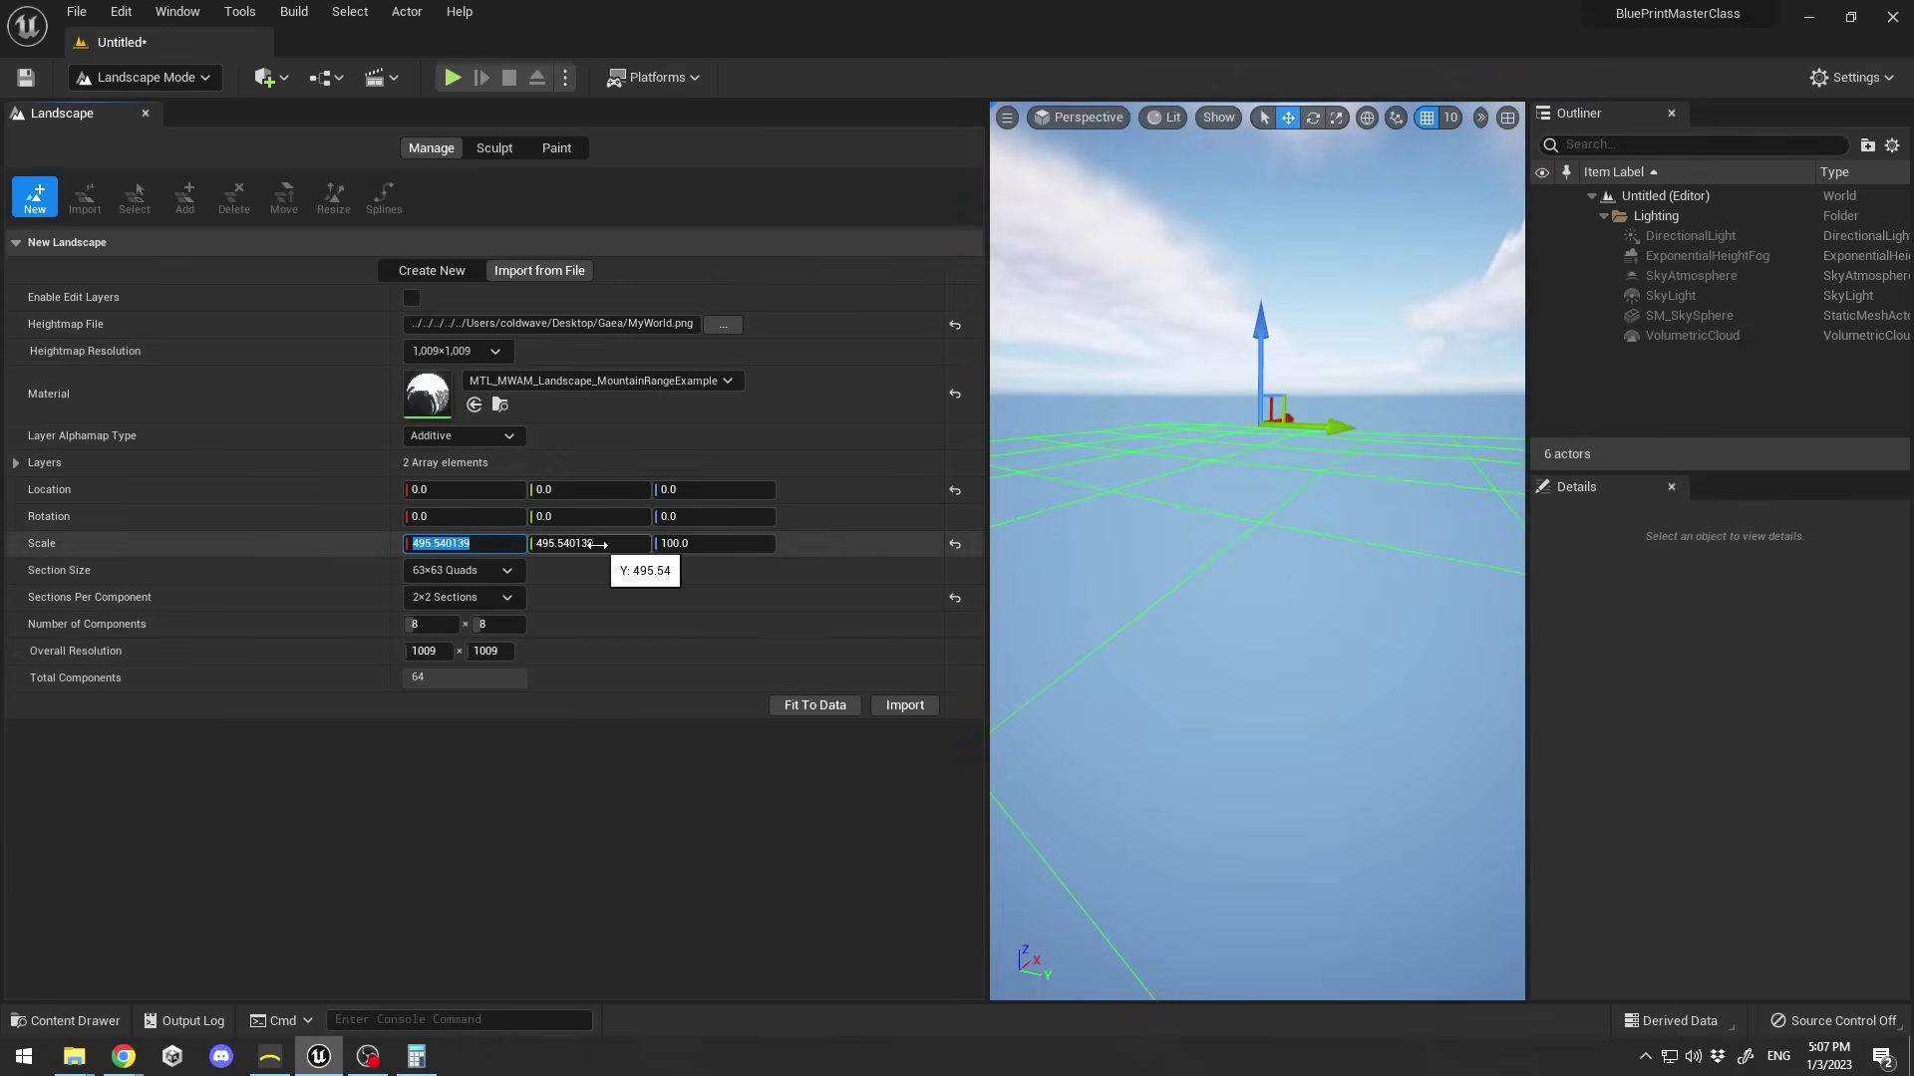
mouse_move(1283, 462)
right_down()
mouse_move(1277, 342)
mouse_move(1290, 492)
mouse_move(1285, 409)
mouse_move(1251, 446)
right_up()
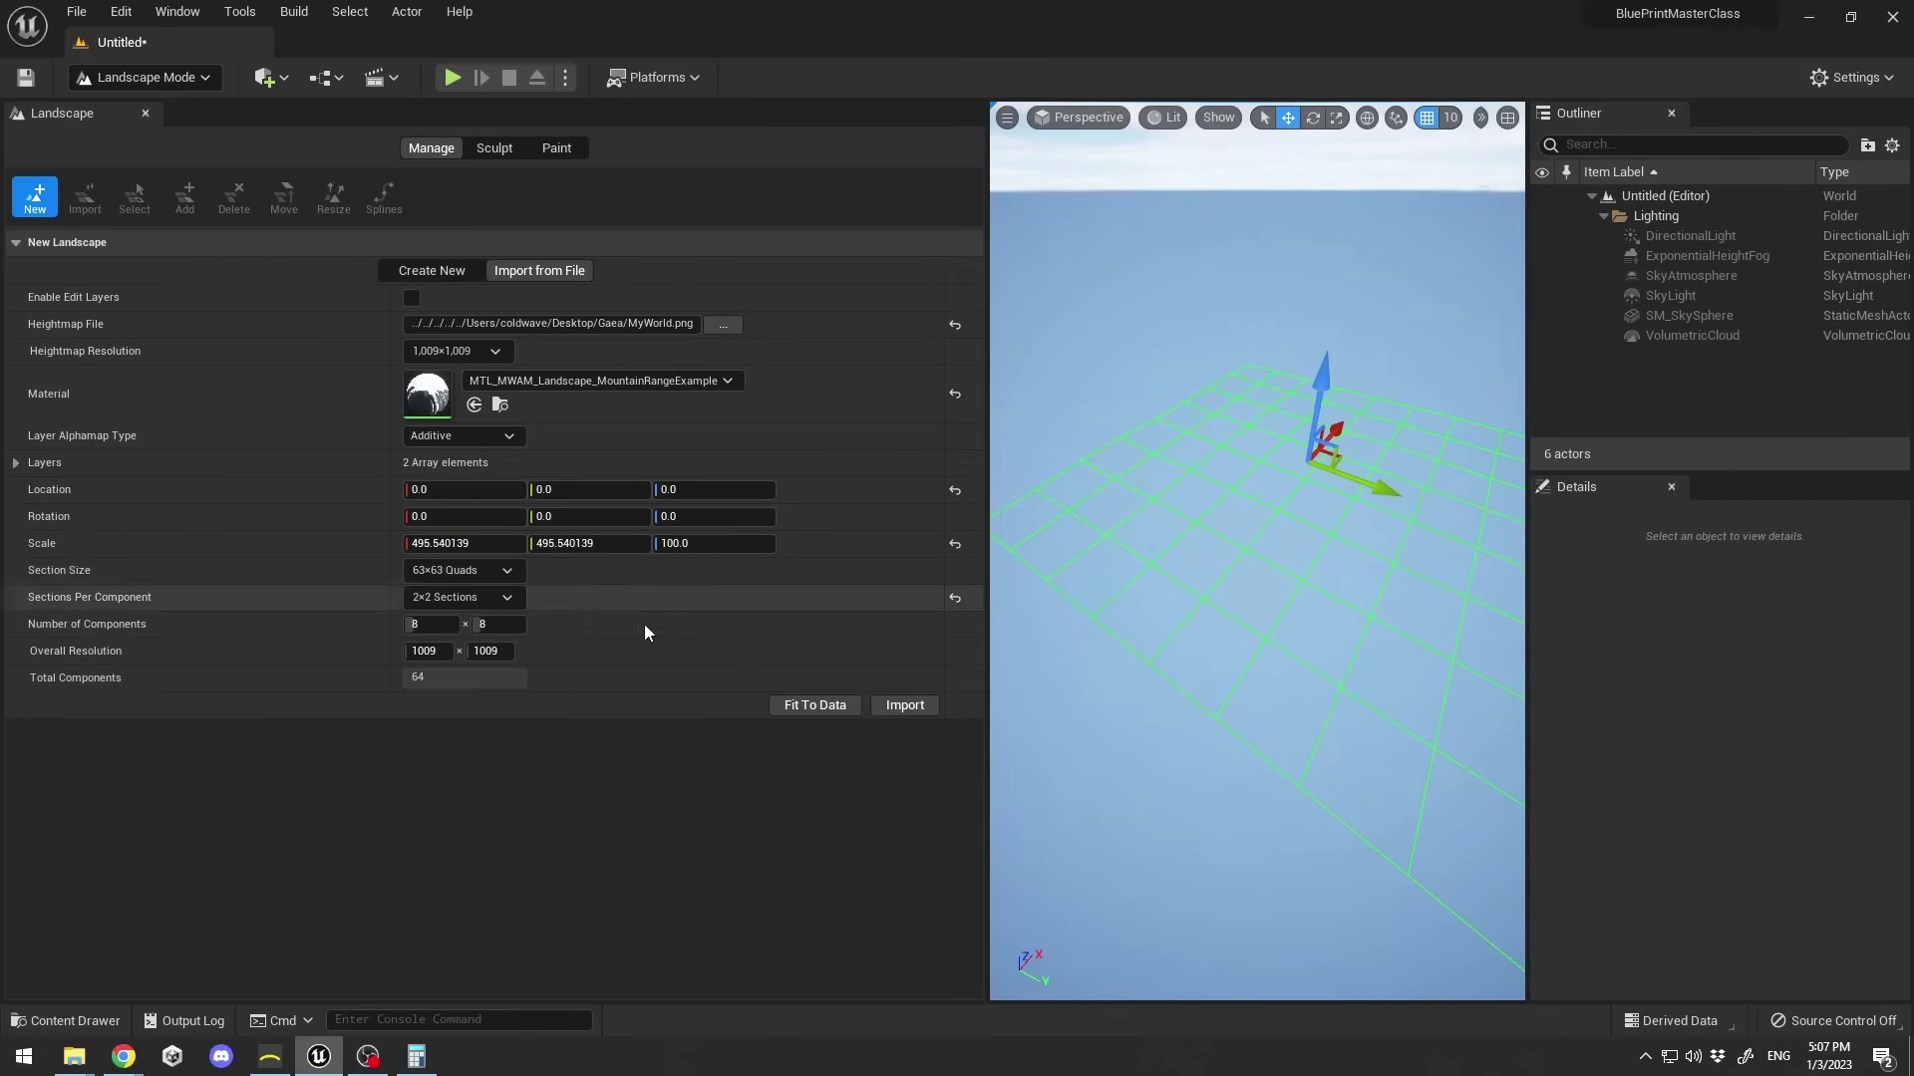
Return to Gaea's terrain definition and divide 500 by the 0.4 height-scale ratio in Calculator.
key(alt+Tab)
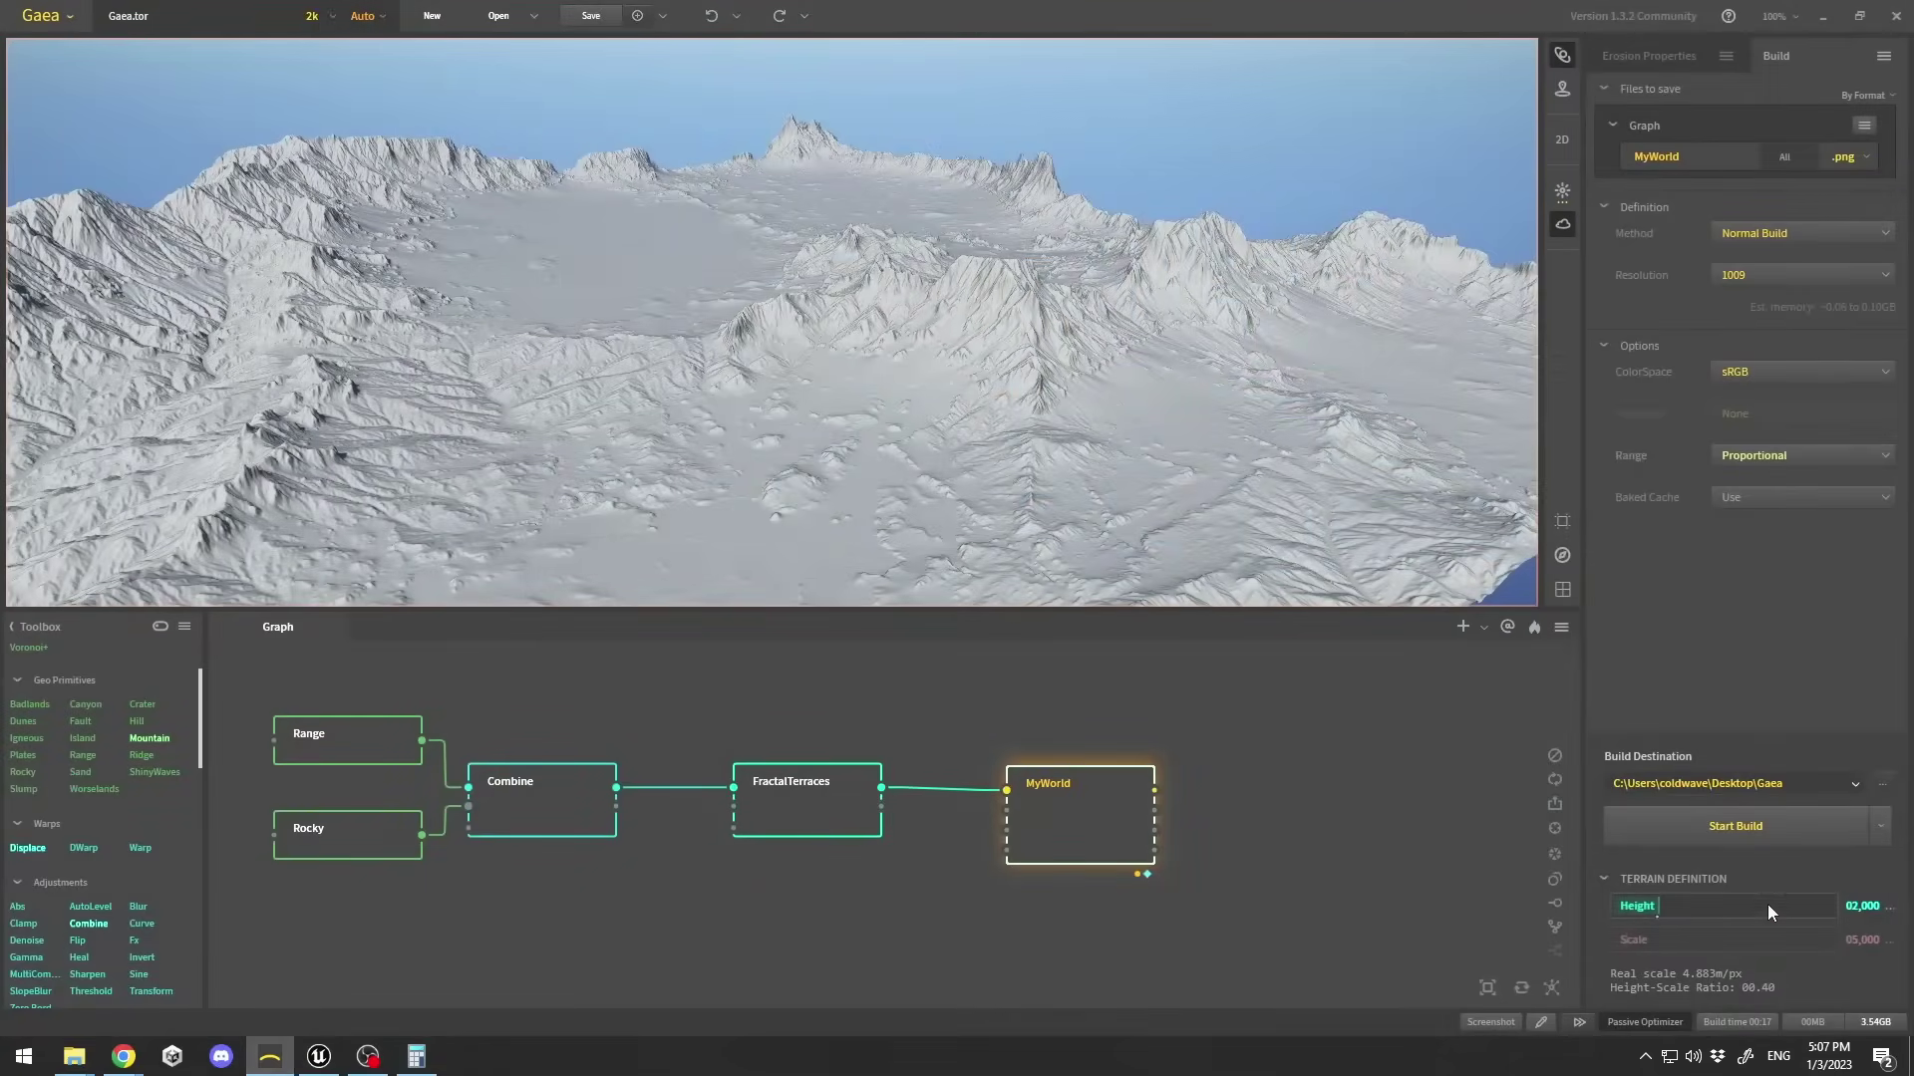
click(415, 1056)
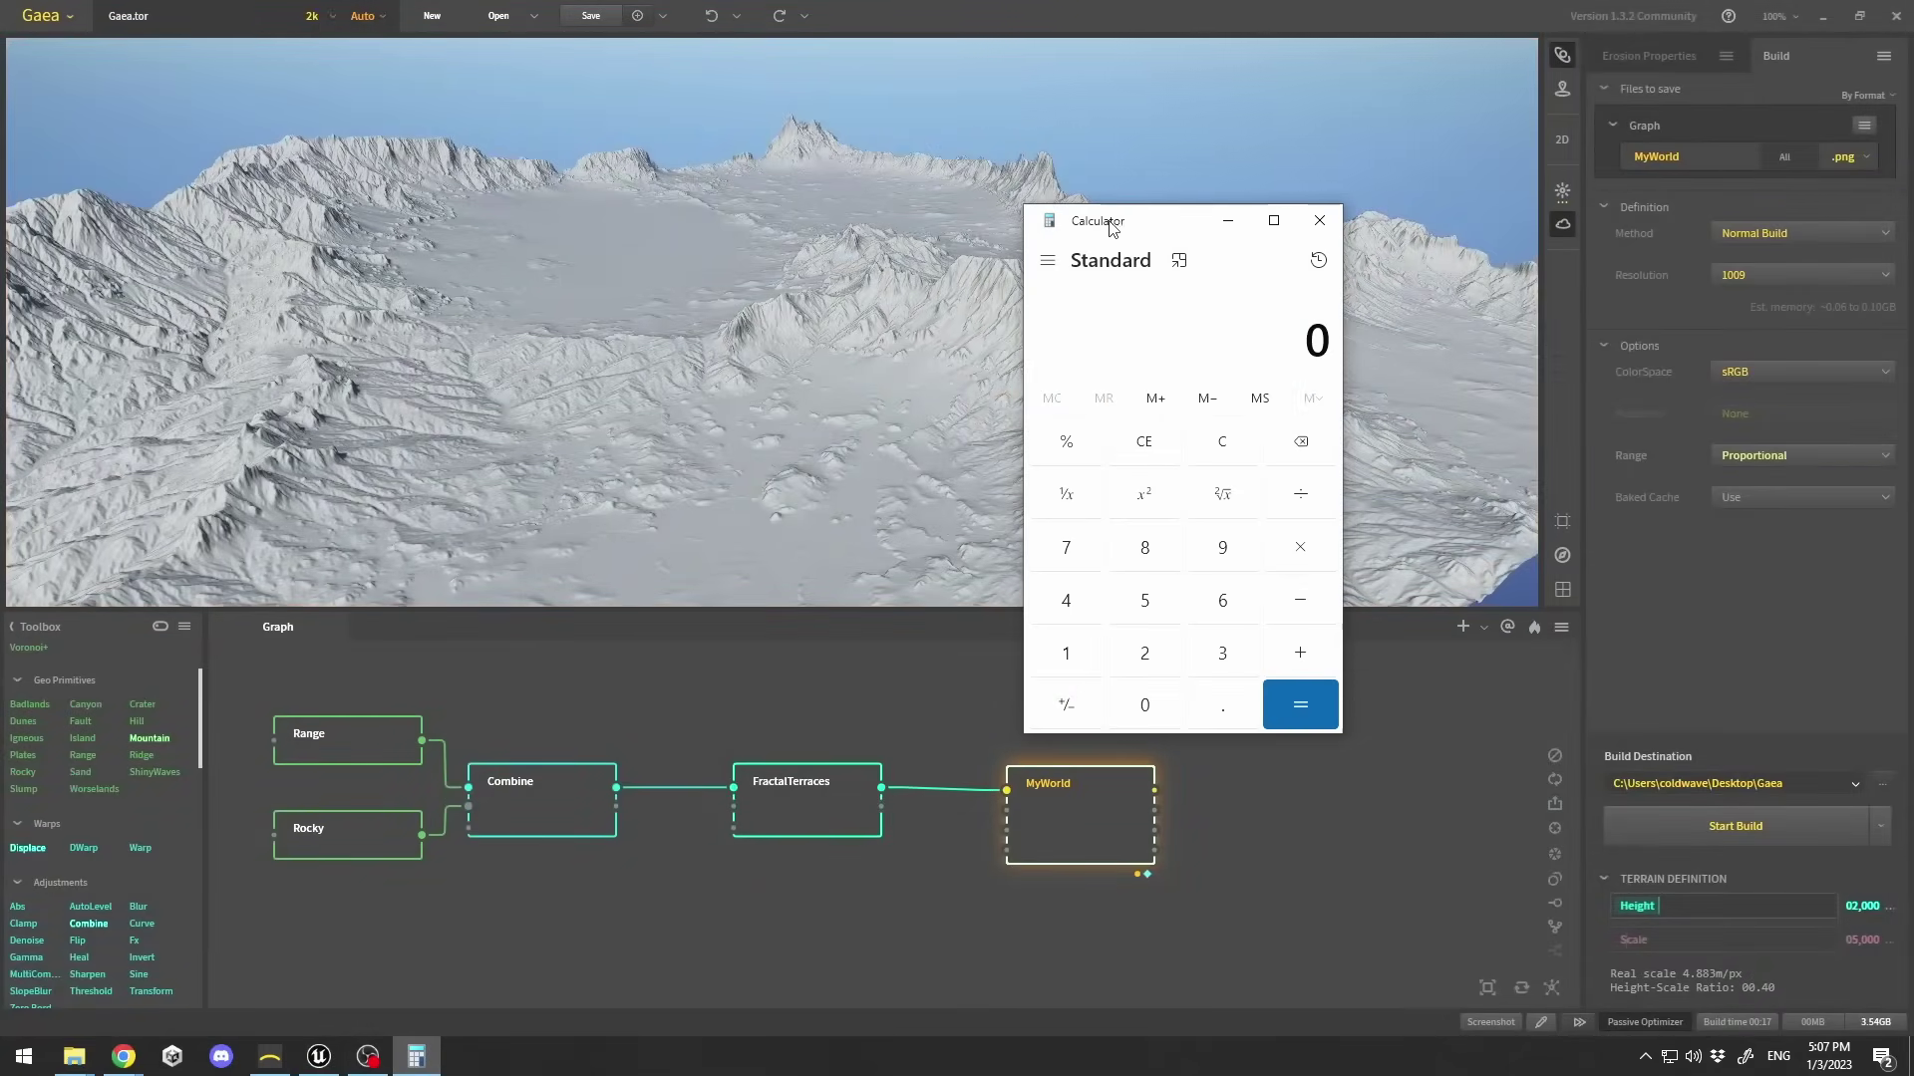
drag(1111, 224, 1122, 87)
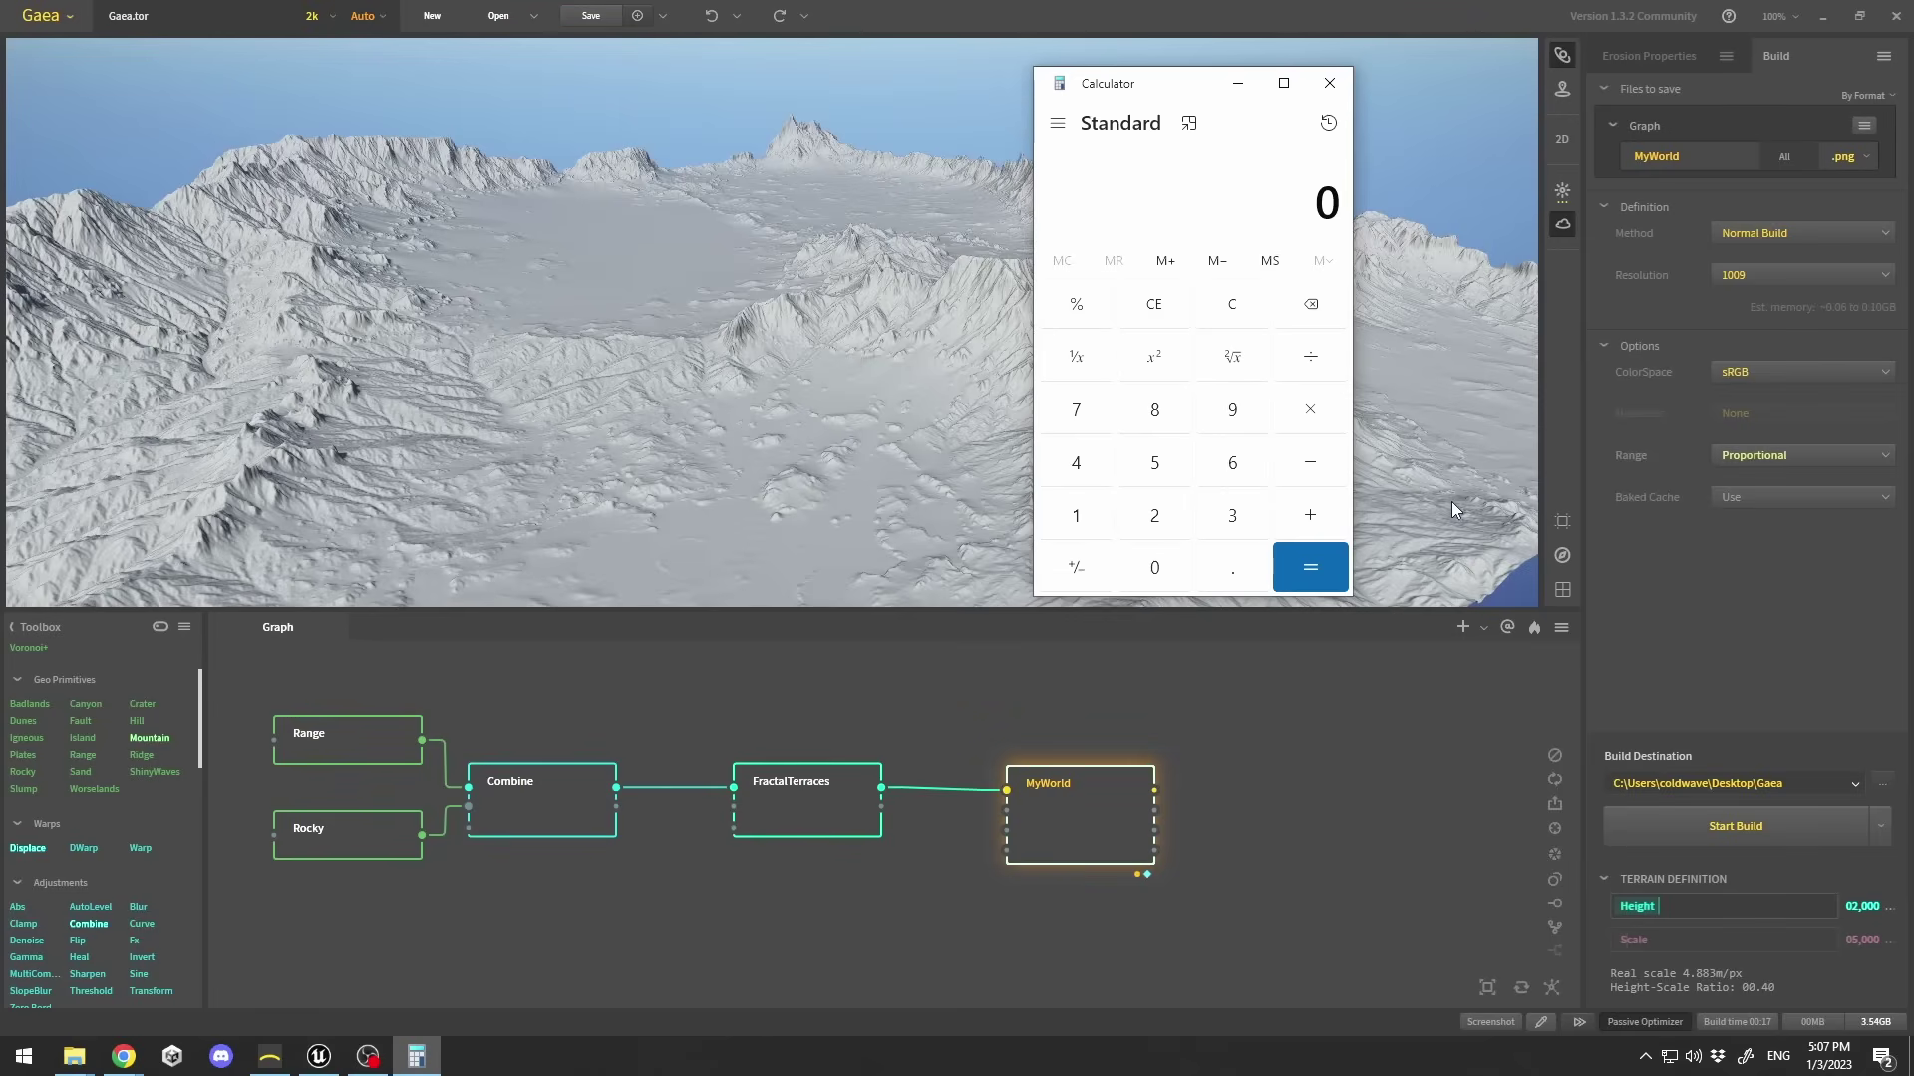
text(500)
key(slash)
text(0.4)
key(Return)
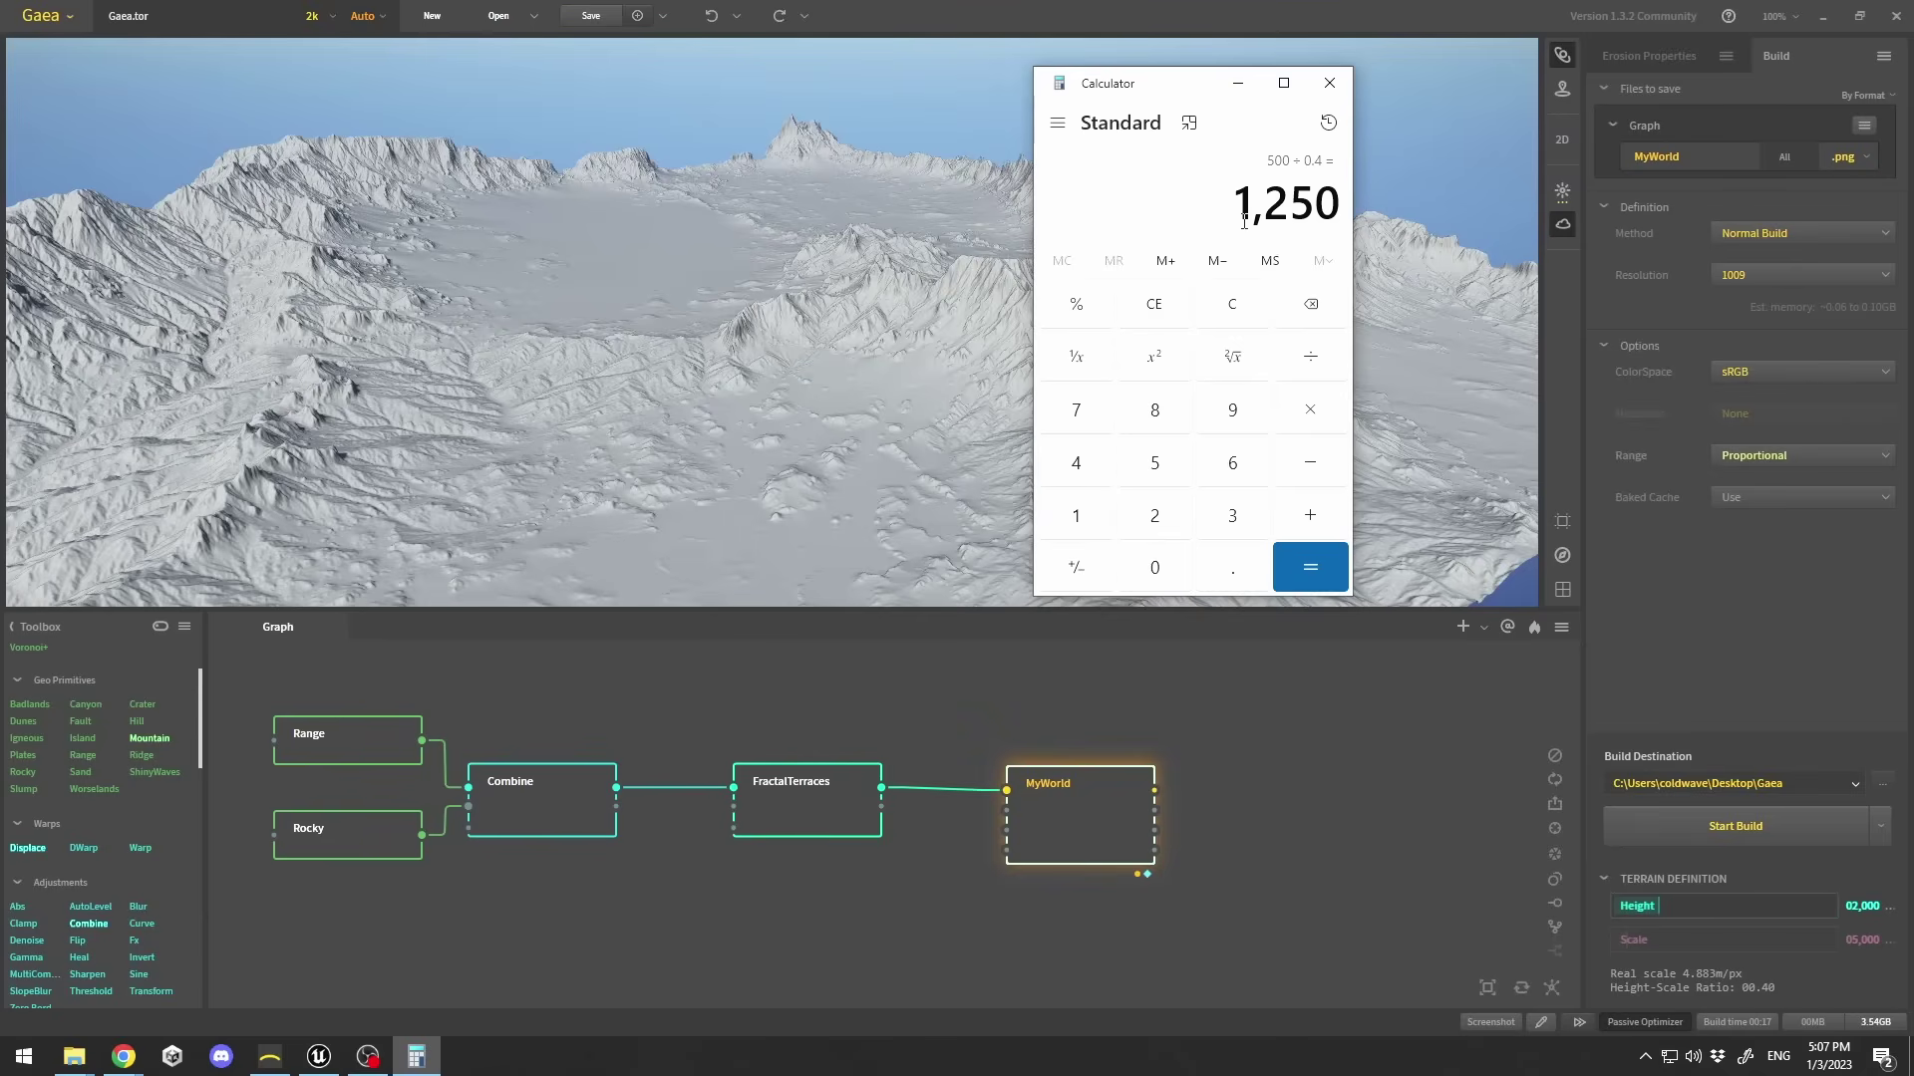
Divide 2000 by 500 in a second Calculator window and multiply the first window's result by 4.
key(ctrl+n)
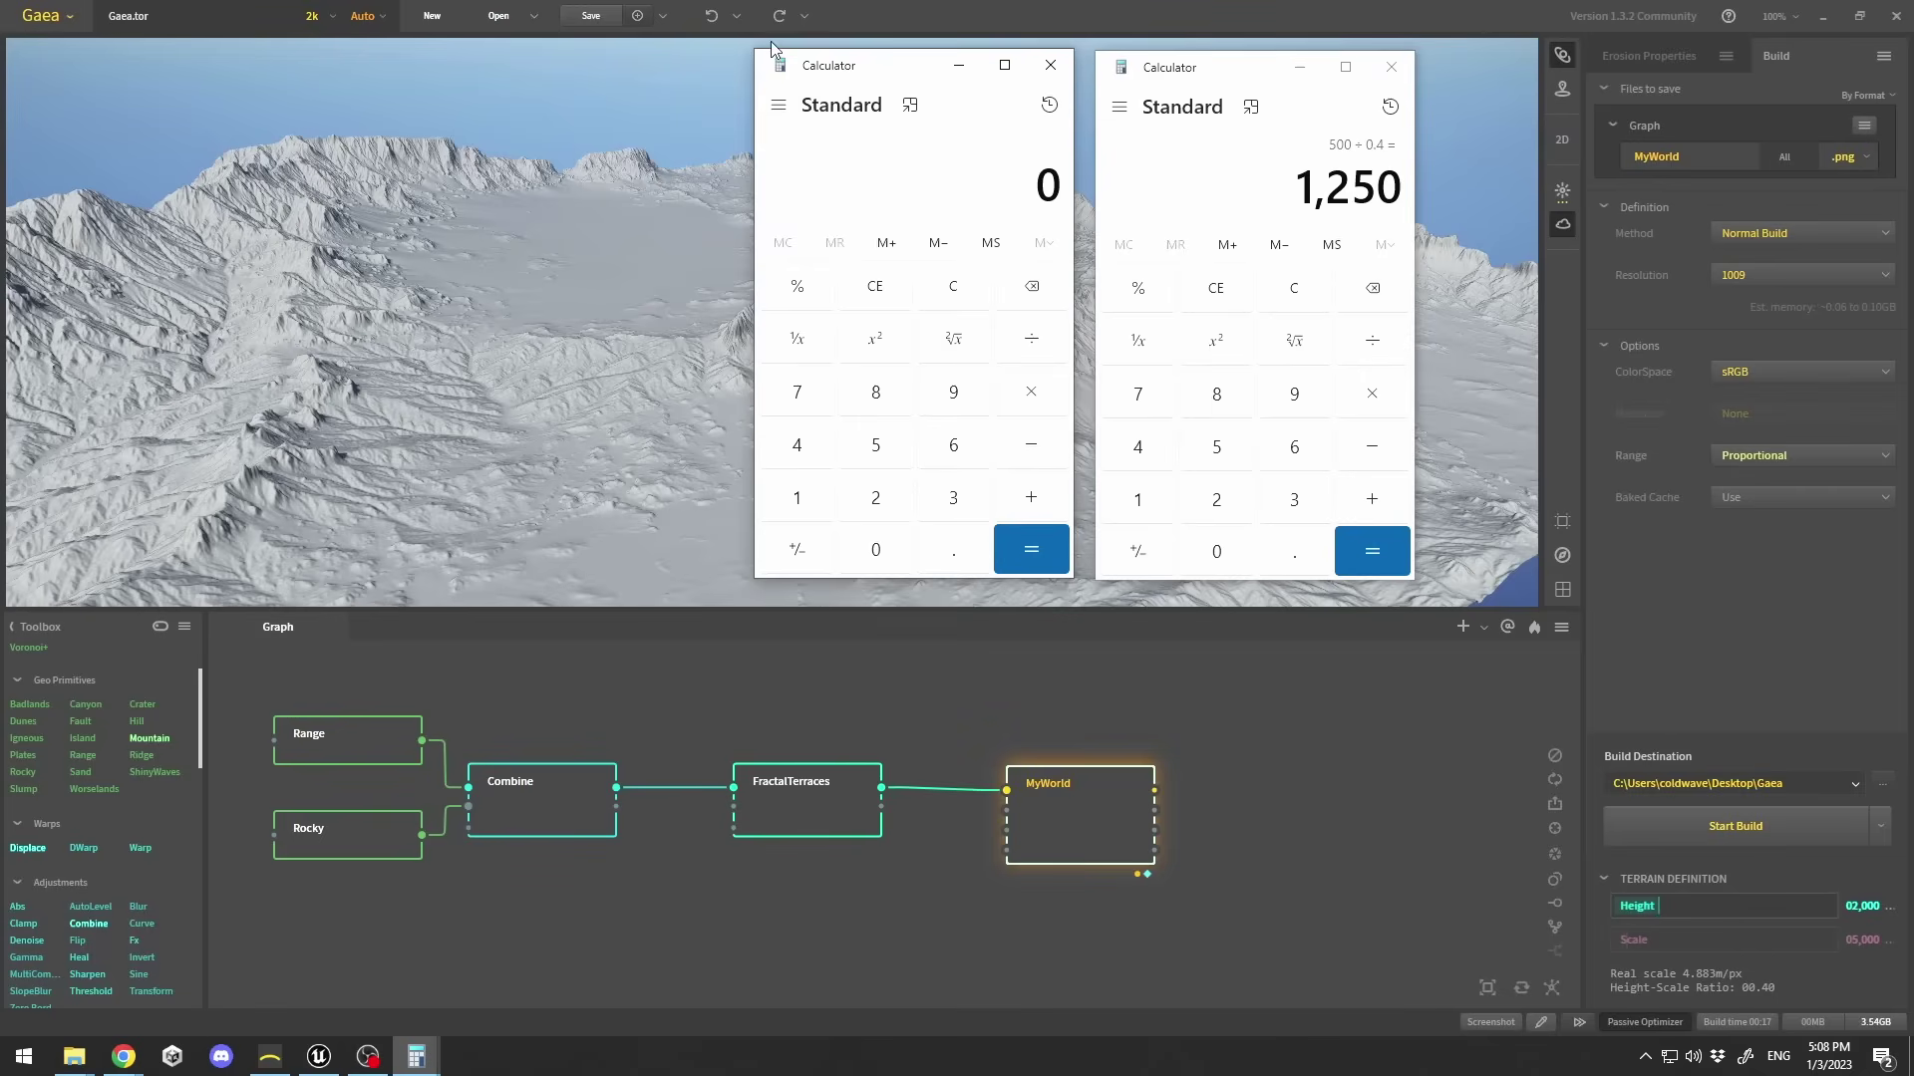
text(2000)
text(/500)
key(Return)
click(1229, 75)
text(*4)
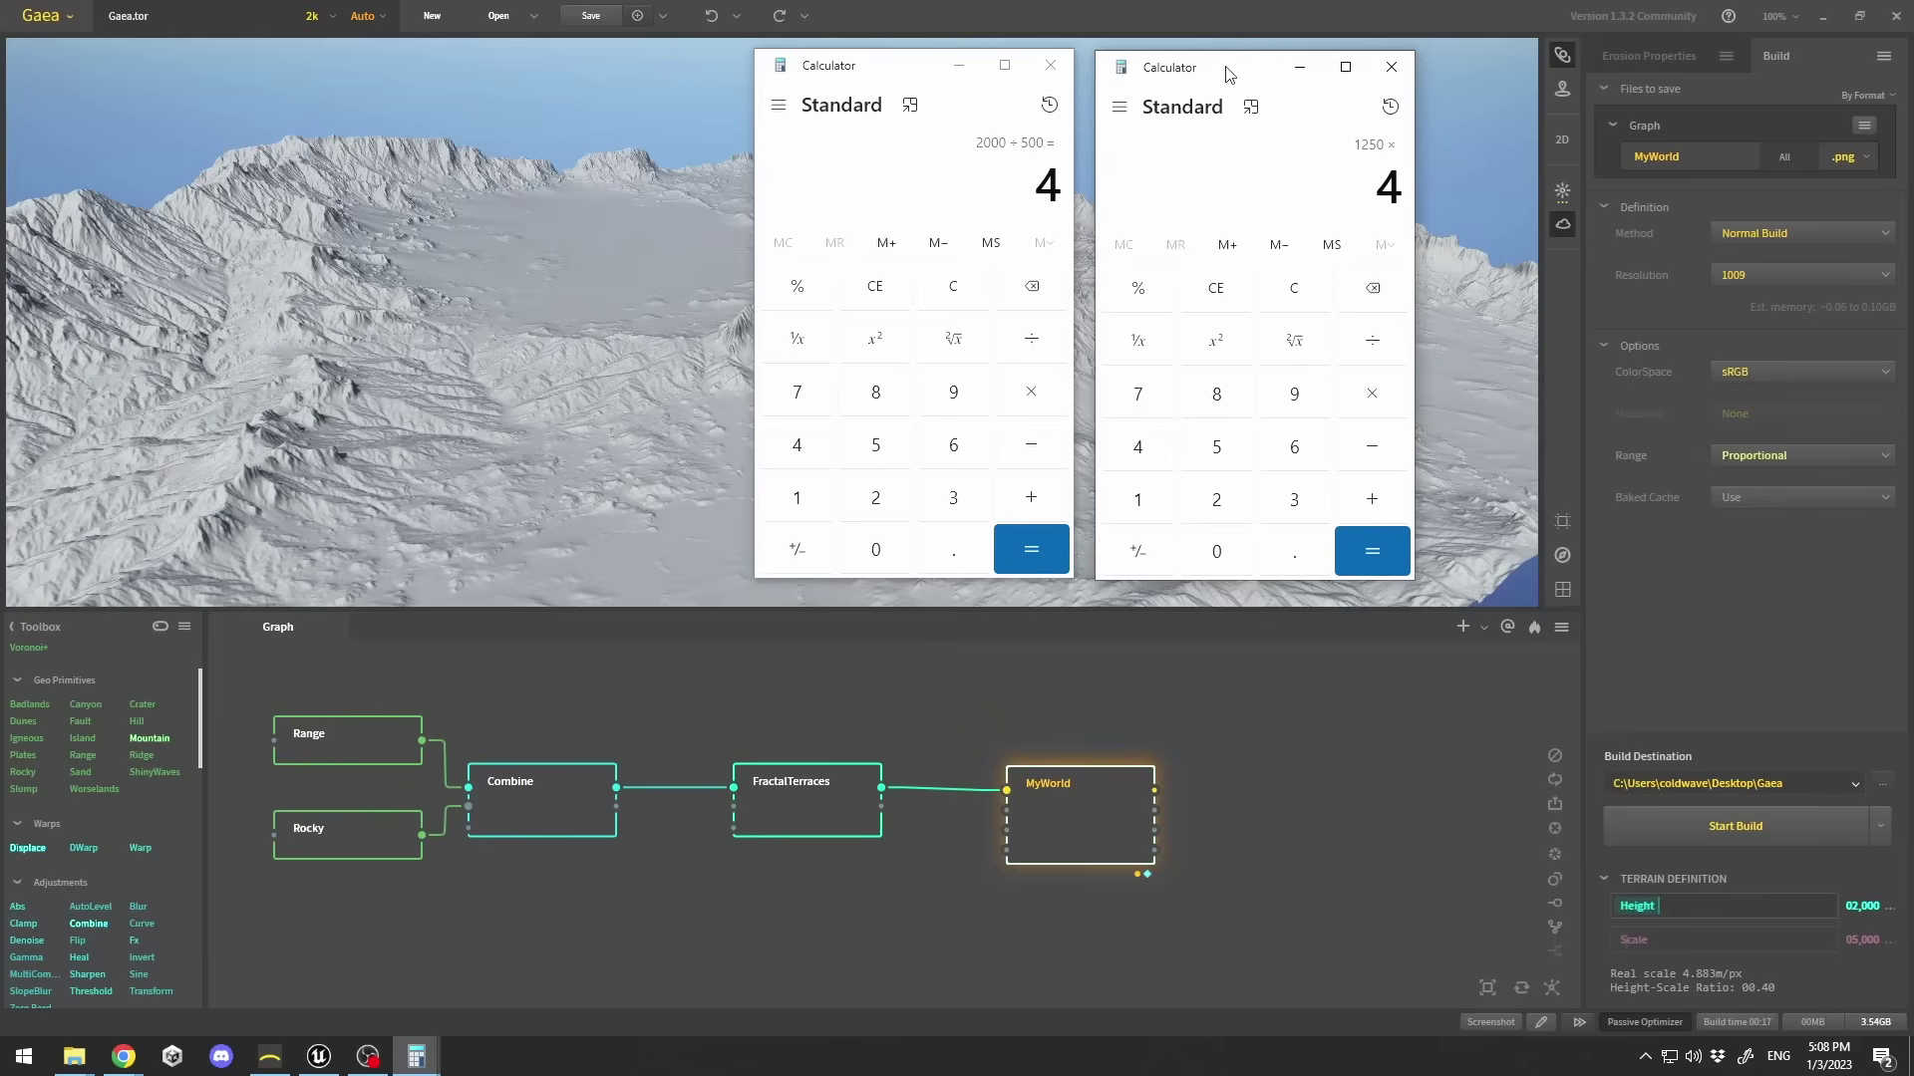
key(Return)
drag(1301, 187, 1412, 190)
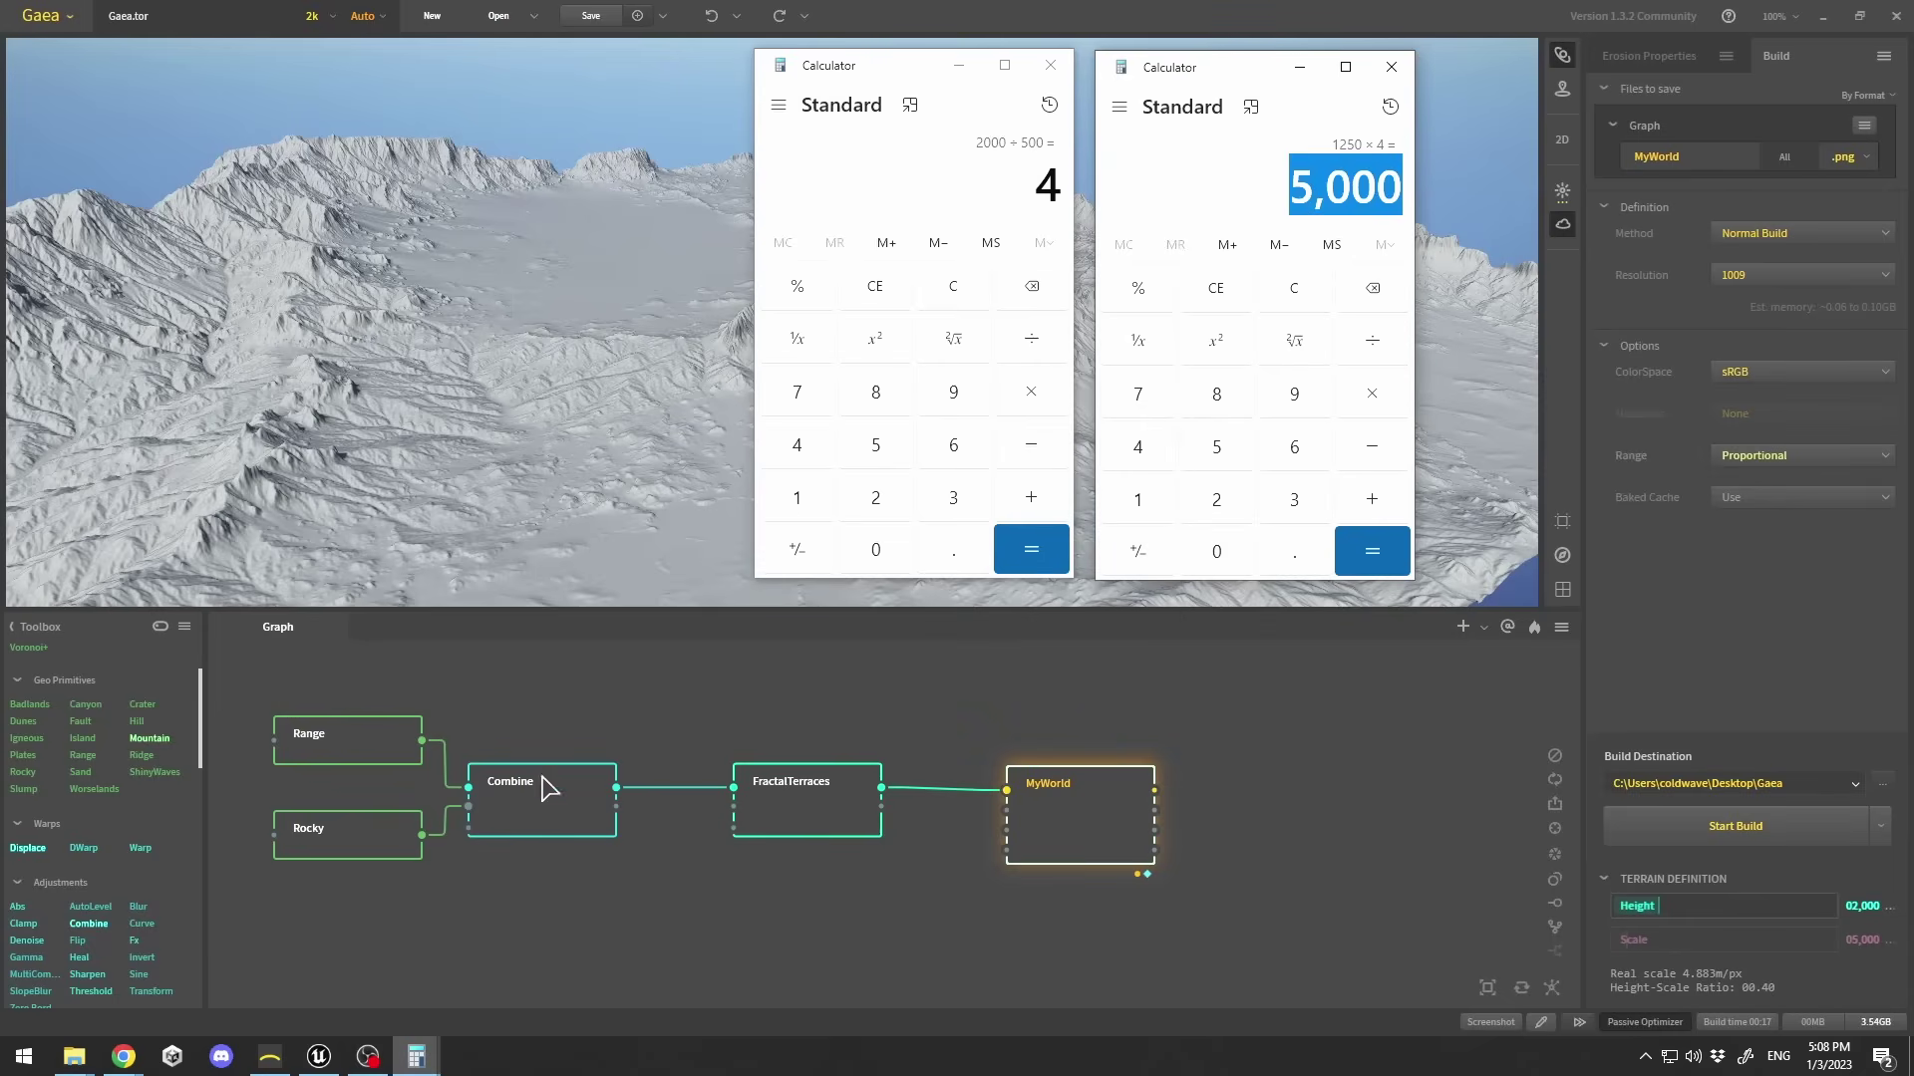
Back in Unreal Engine, replace the landscape's Z scale with the expression 5000*100.
click(321, 1056)
click(697, 542)
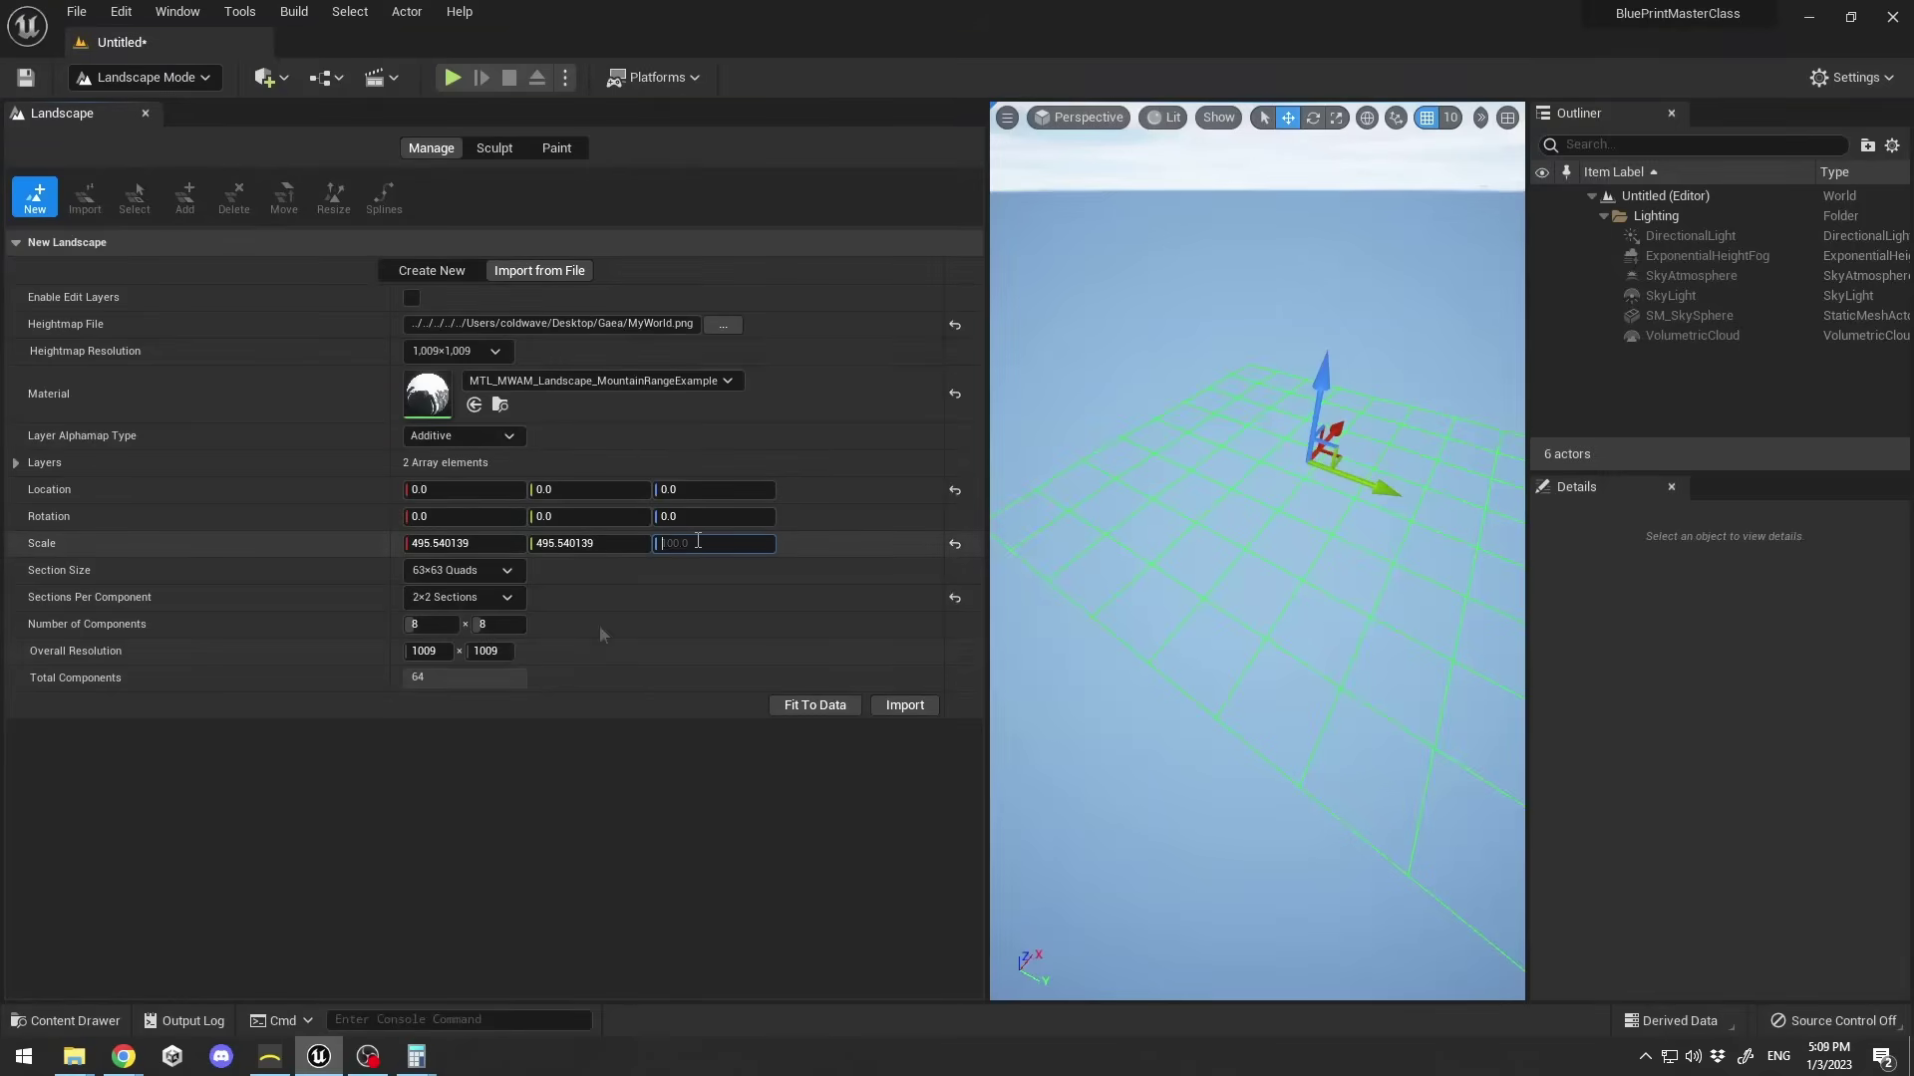
key(BackSpace)
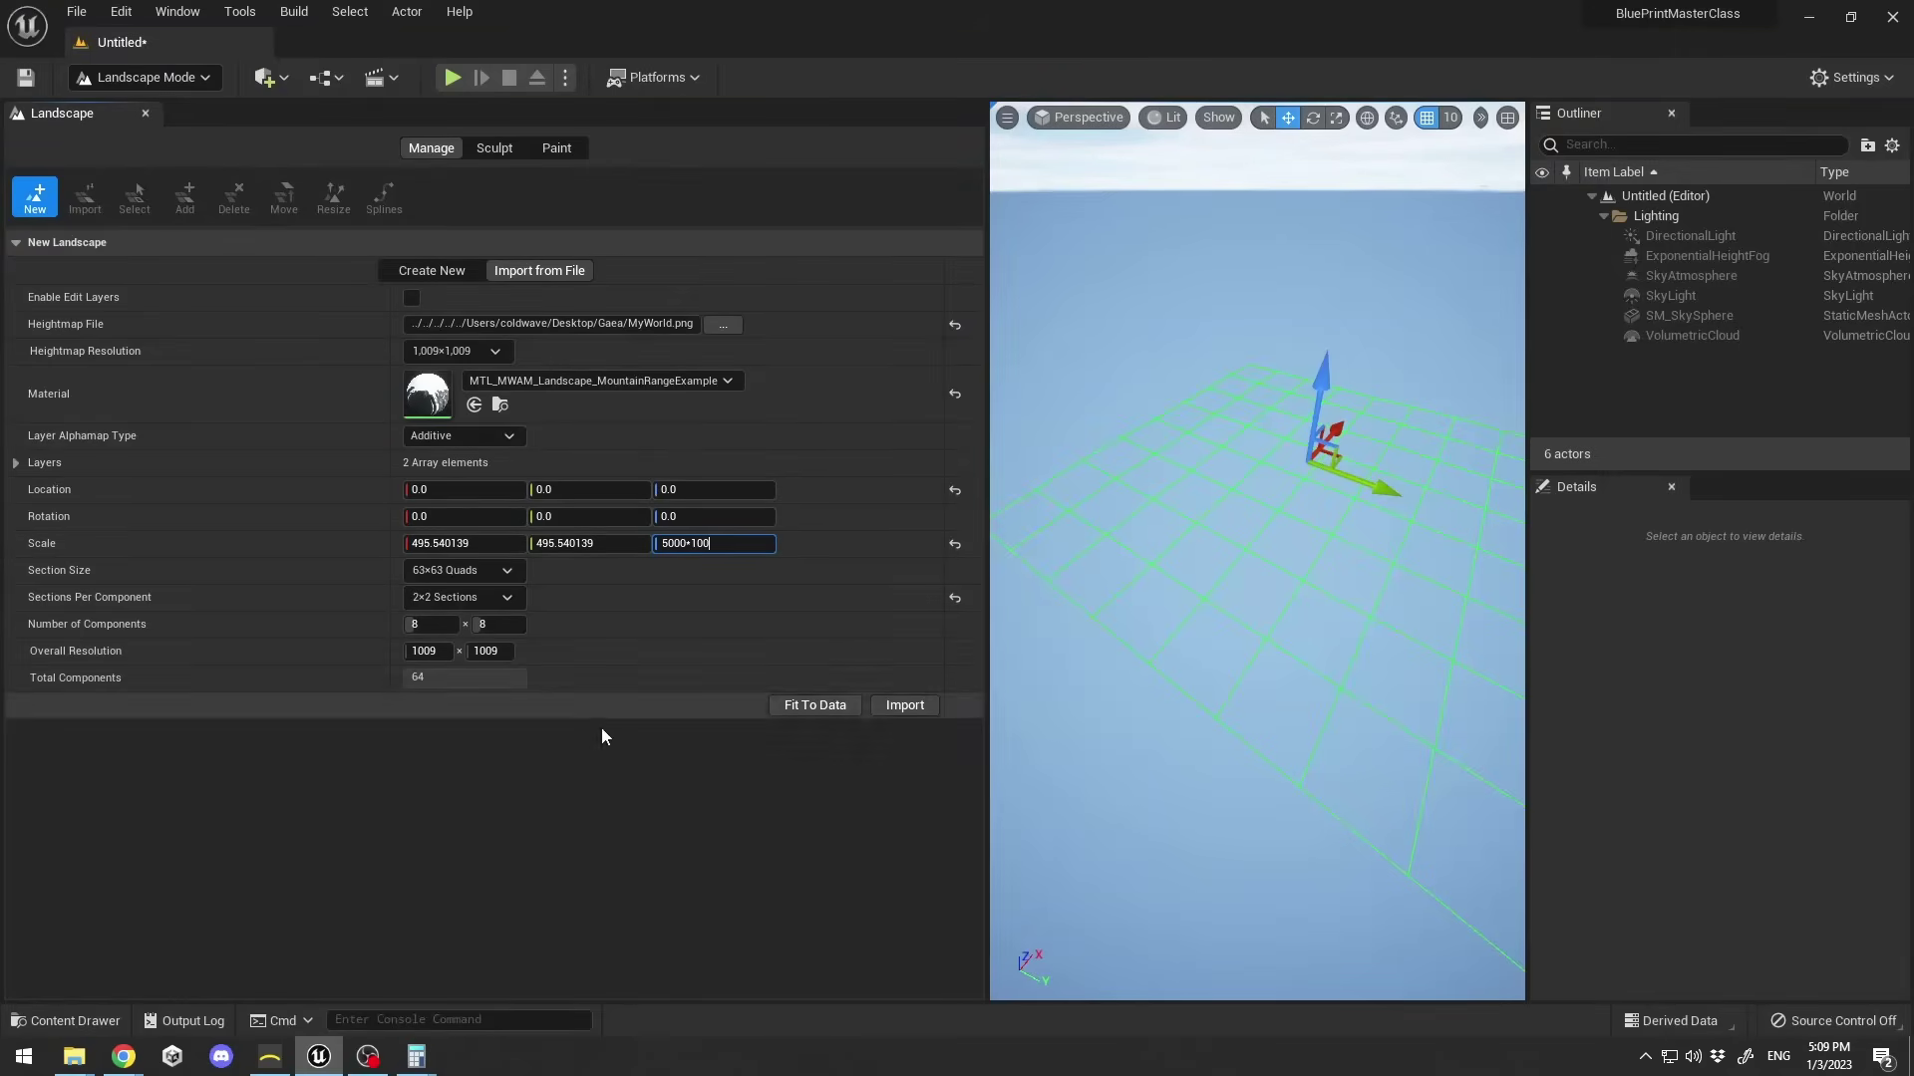
Copy the ratio 0.001953125 from the Calculating Heightmap Z Scale section of the Landscape Technical Guide in Chrome.
mouse_move(124, 1057)
click(319, 986)
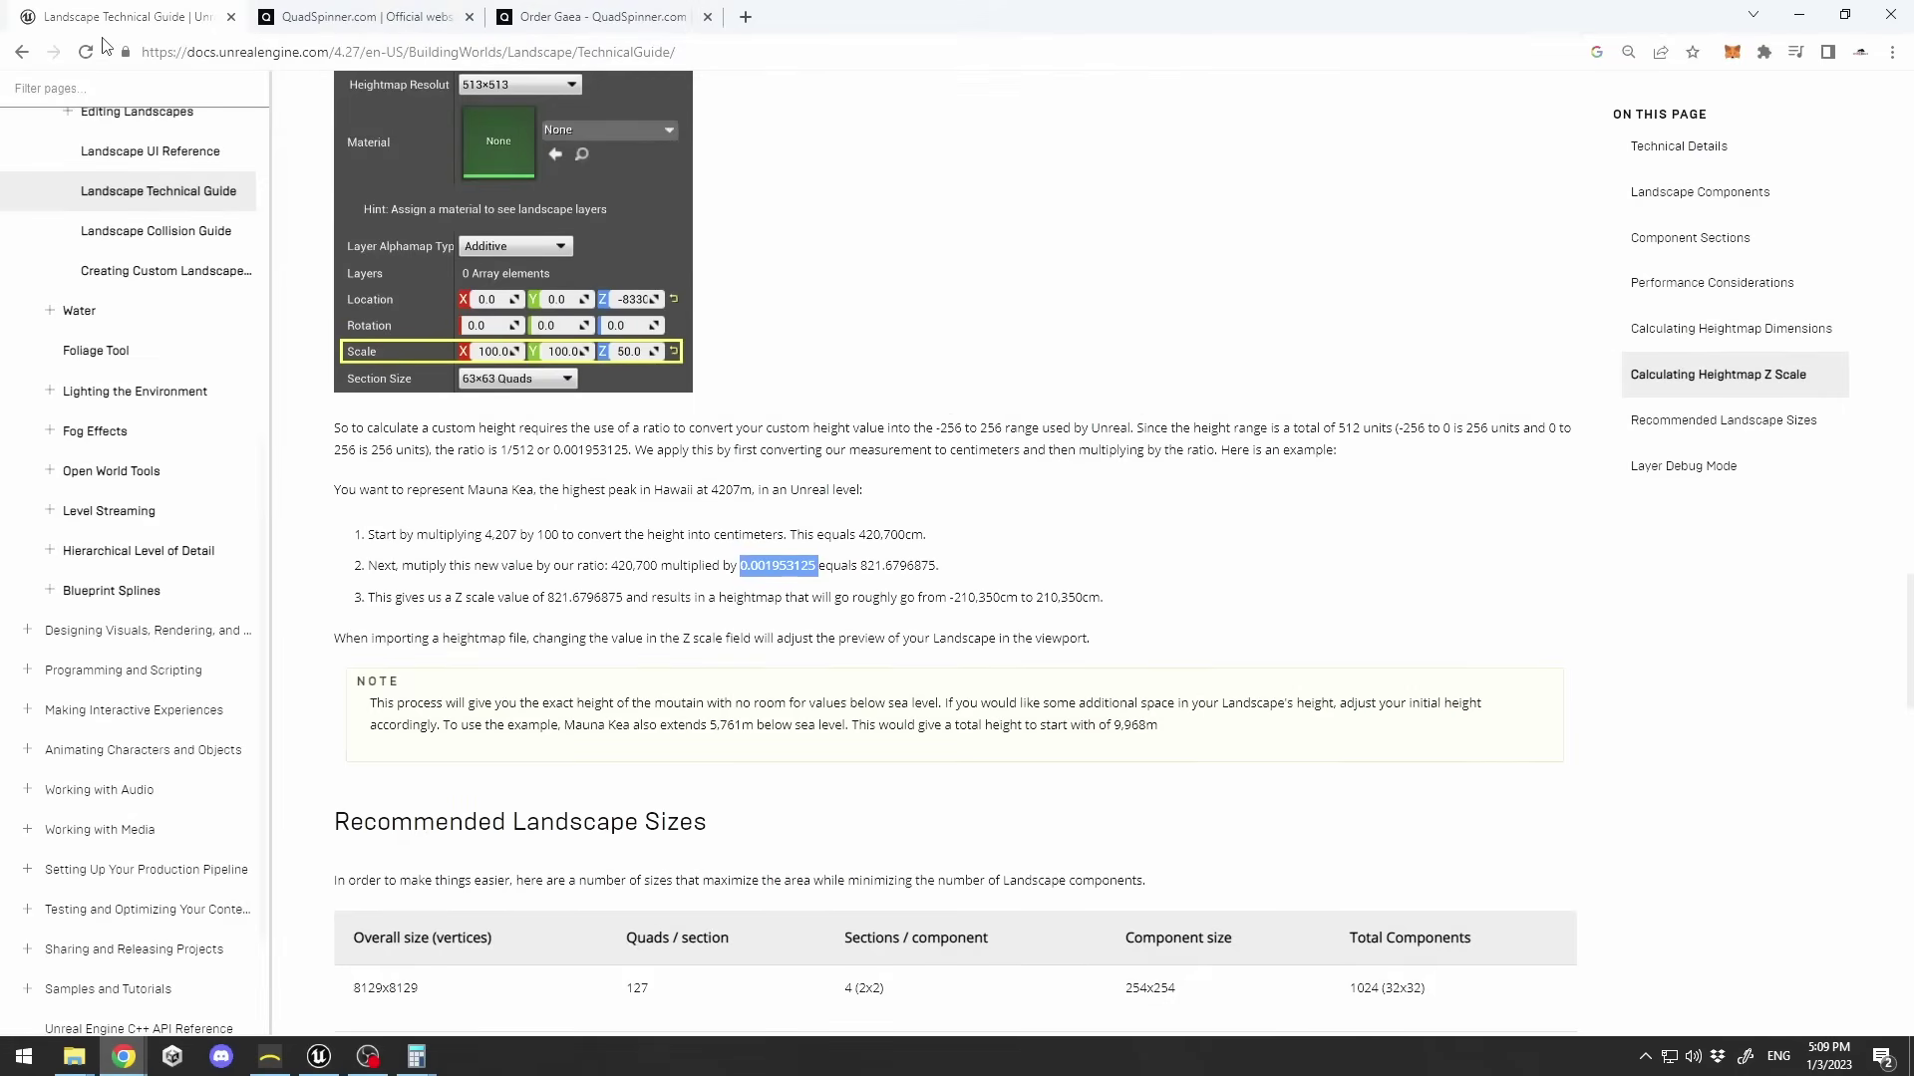
click(935, 243)
scroll(446, 458, up, 3)
scroll(556, 478, down, 3)
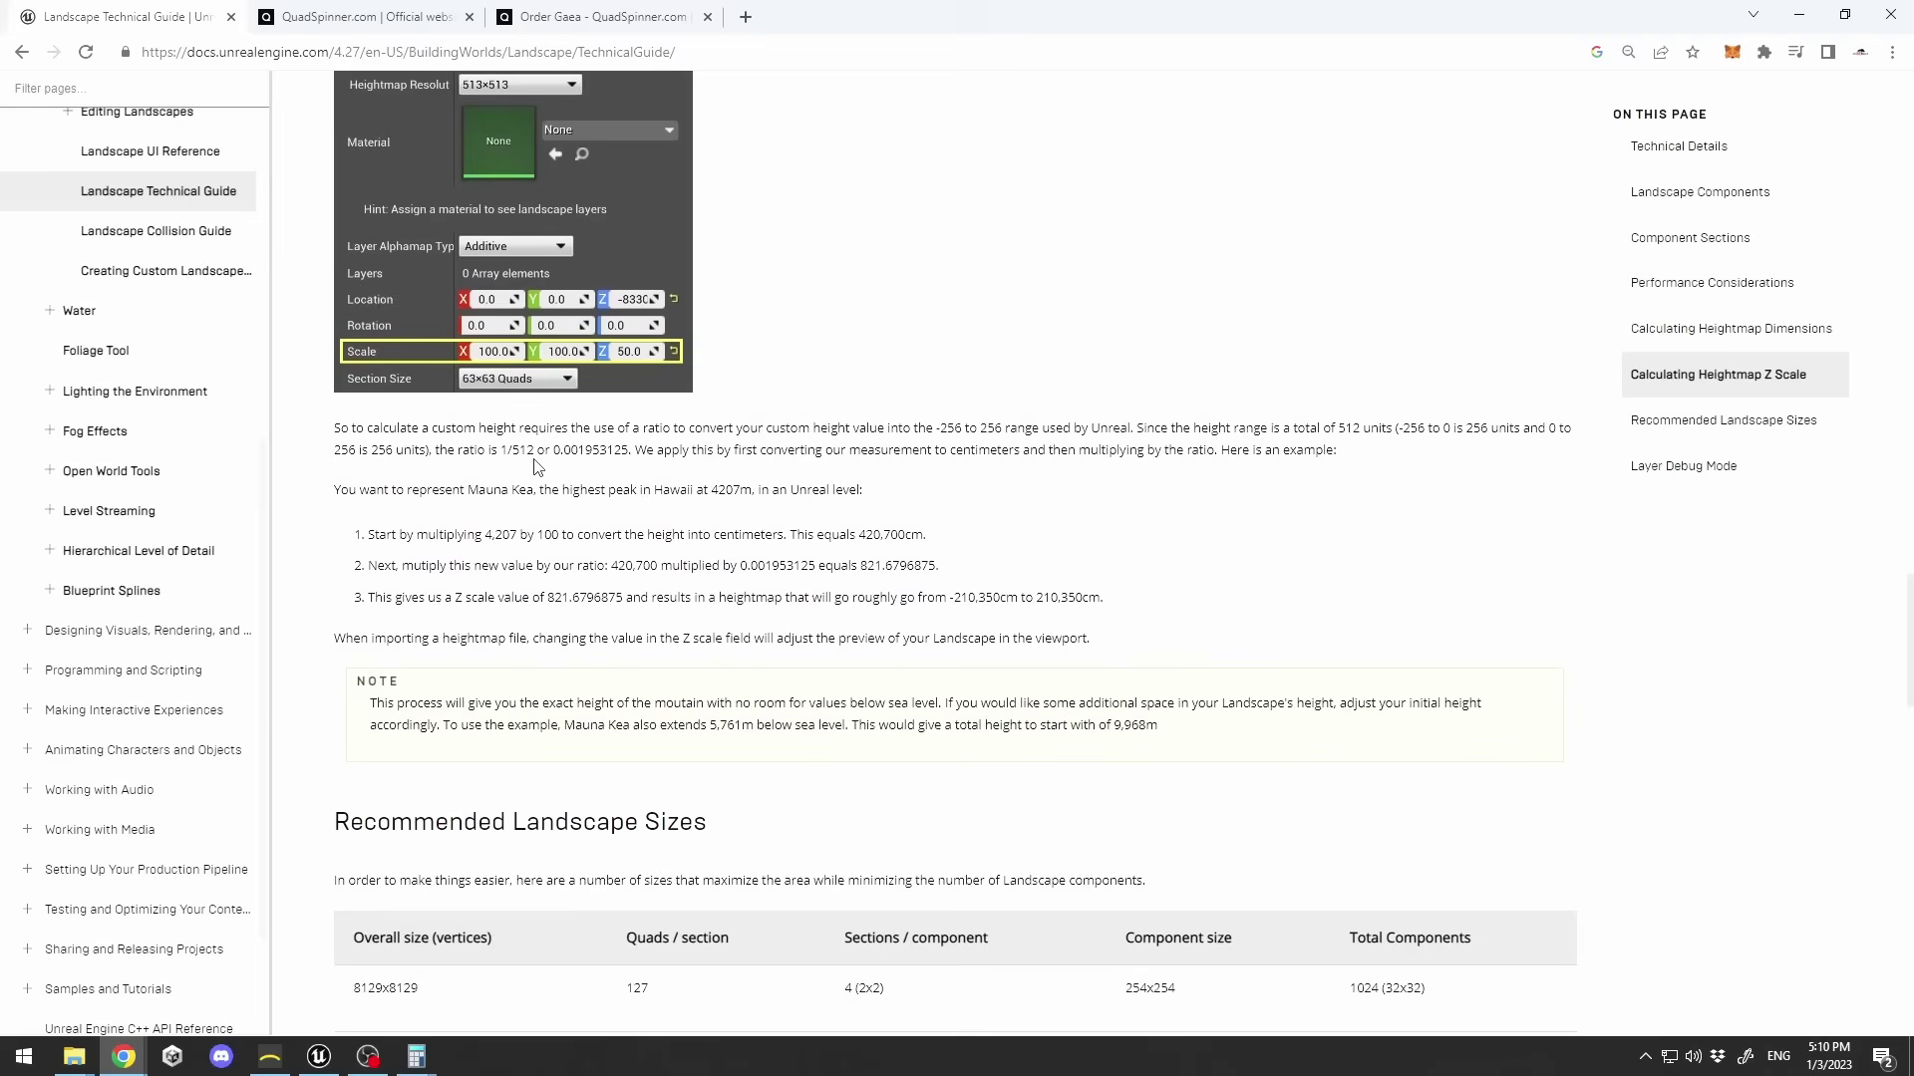
drag(556, 450, 633, 453)
click(598, 451)
double_click(603, 451)
key(ctrl+c)
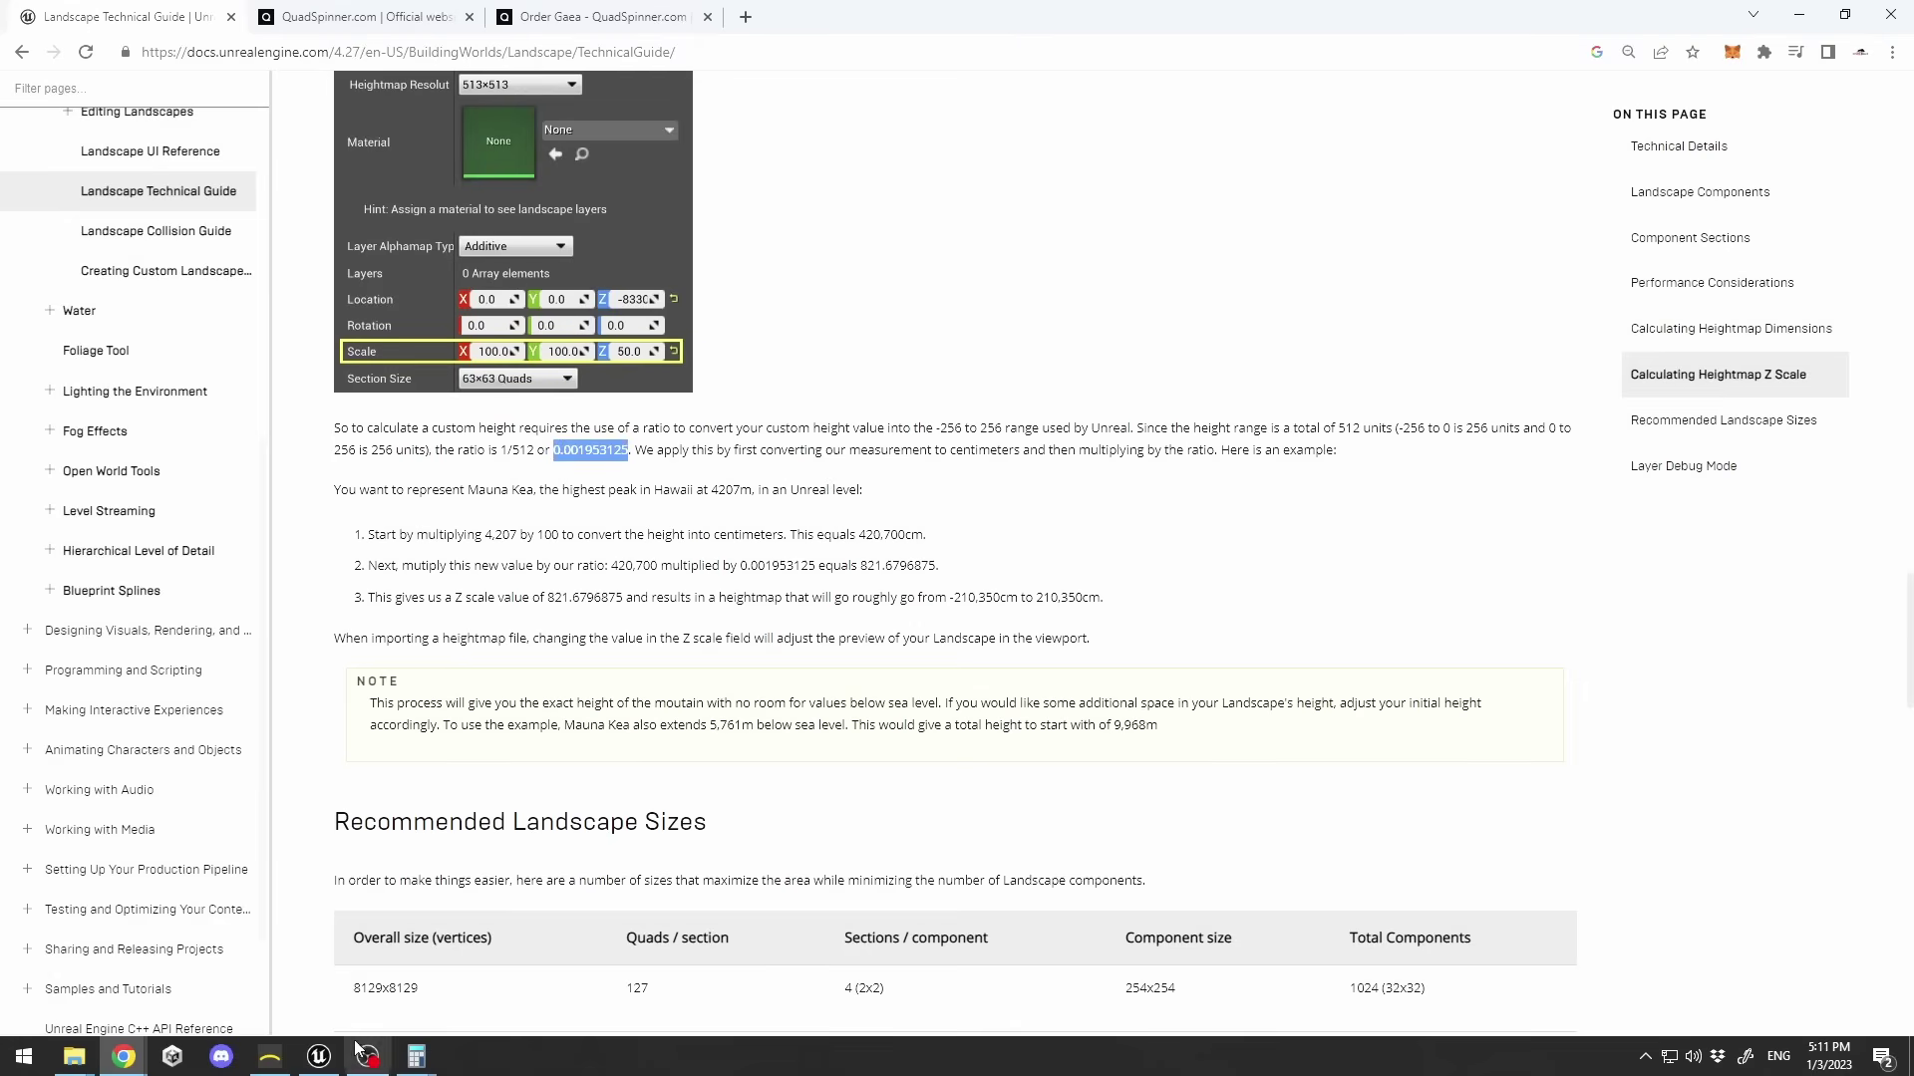
Return to Unreal Engine and set the landscape's Z scale with the expression 5000*100*0.001953125.
click(319, 1057)
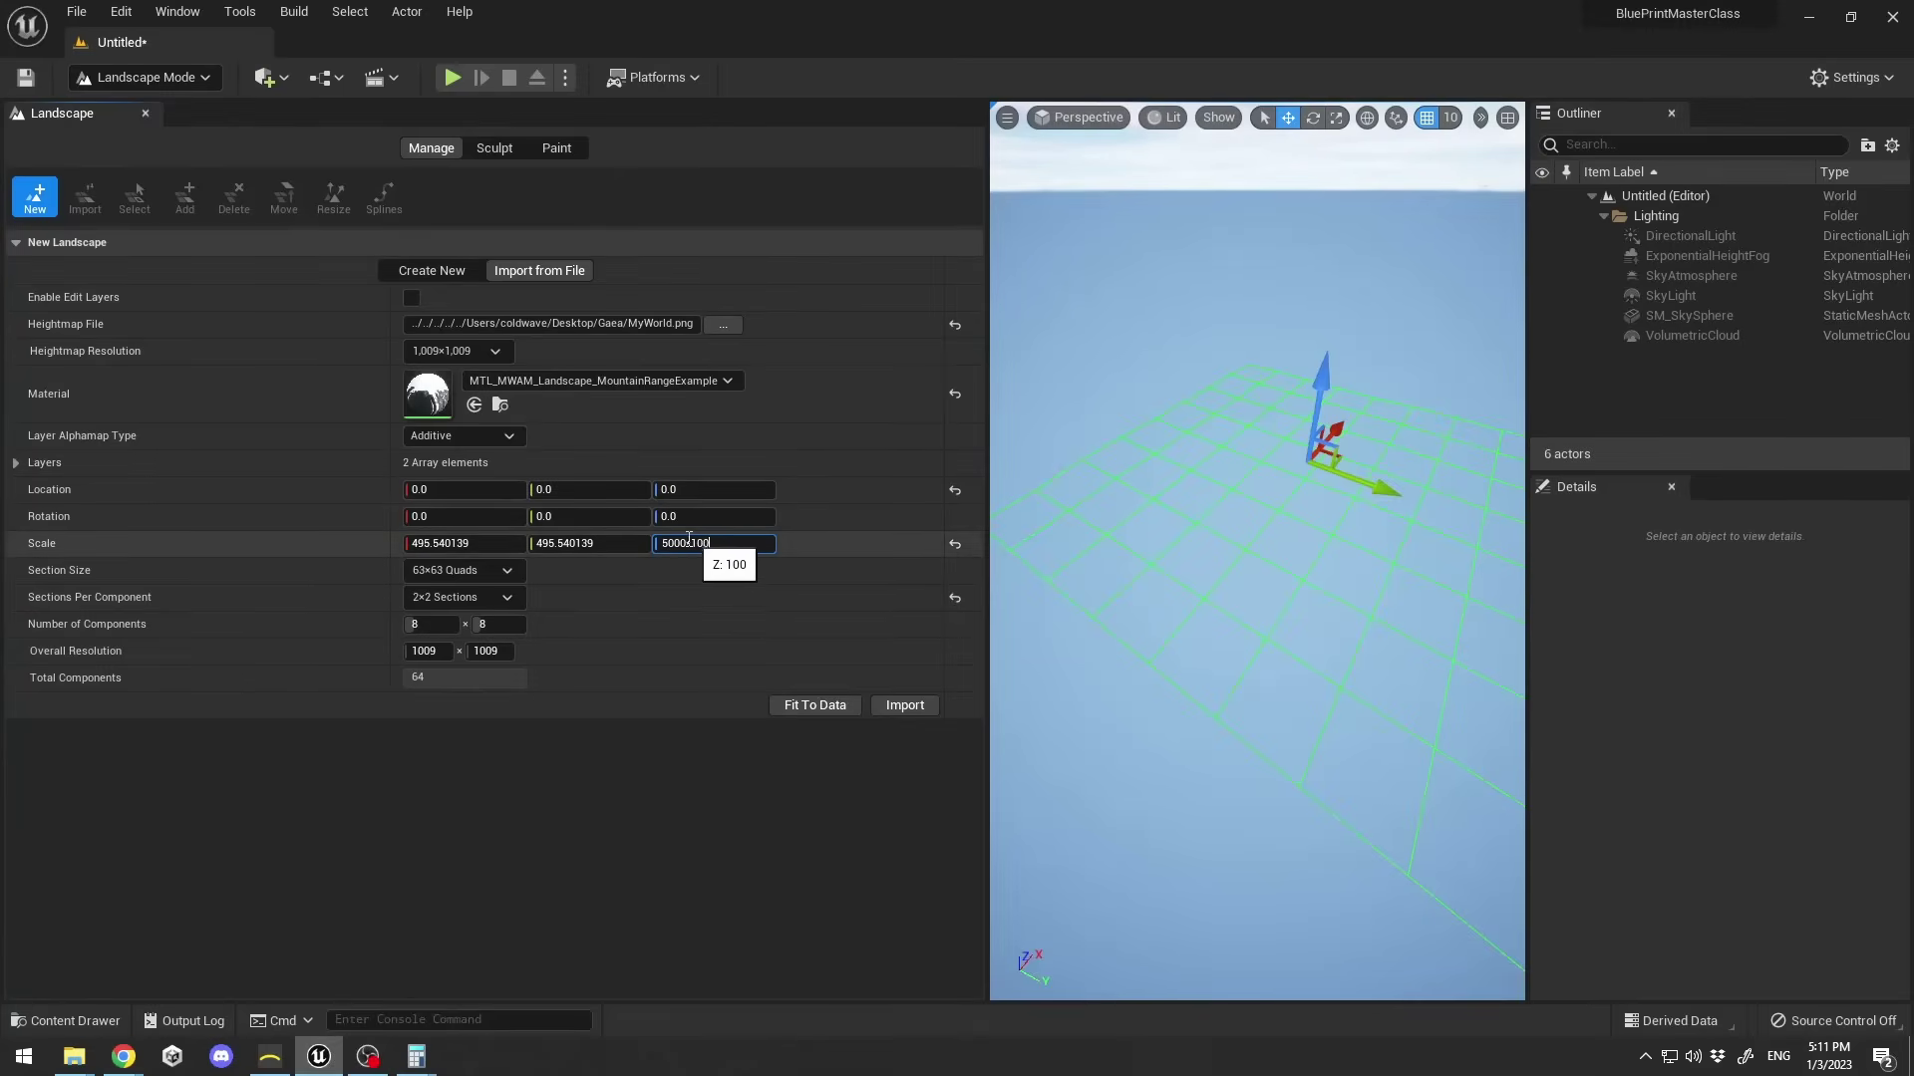
drag(687, 544, 653, 544)
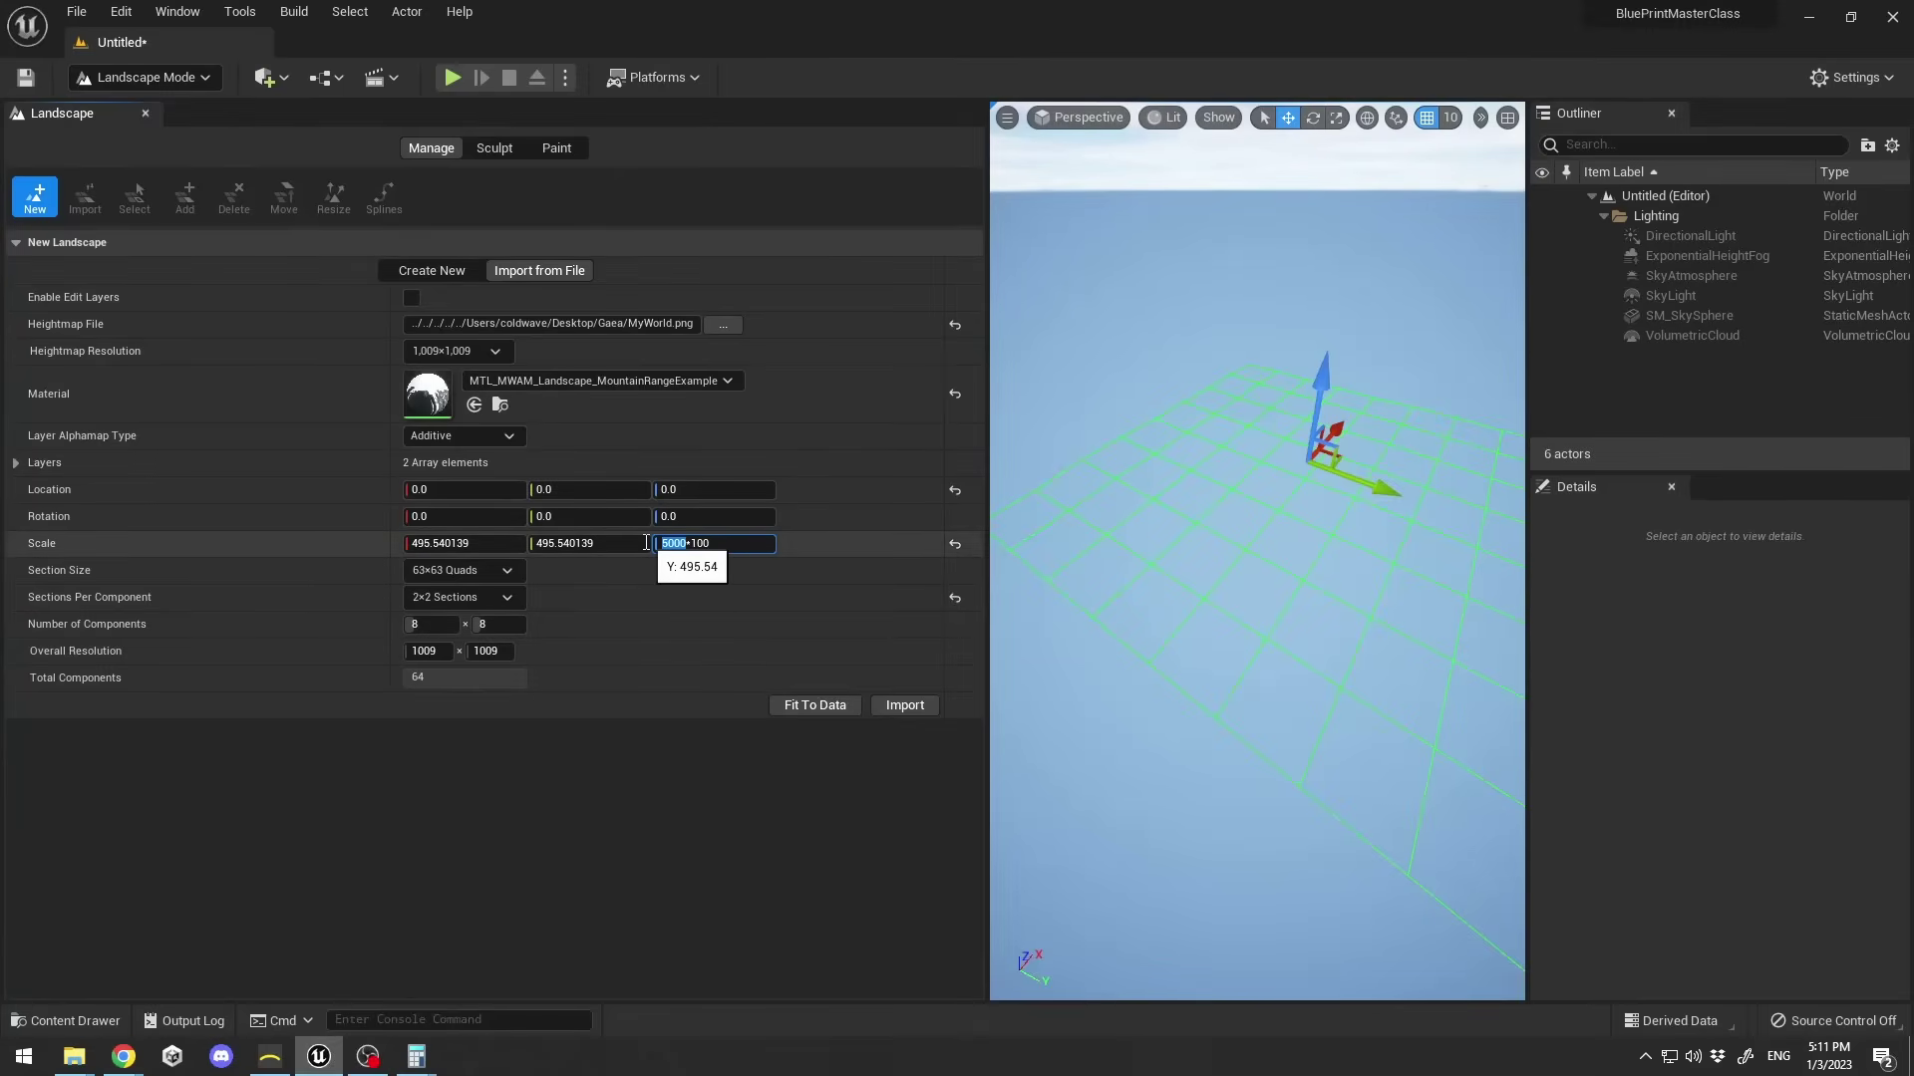
click(720, 542)
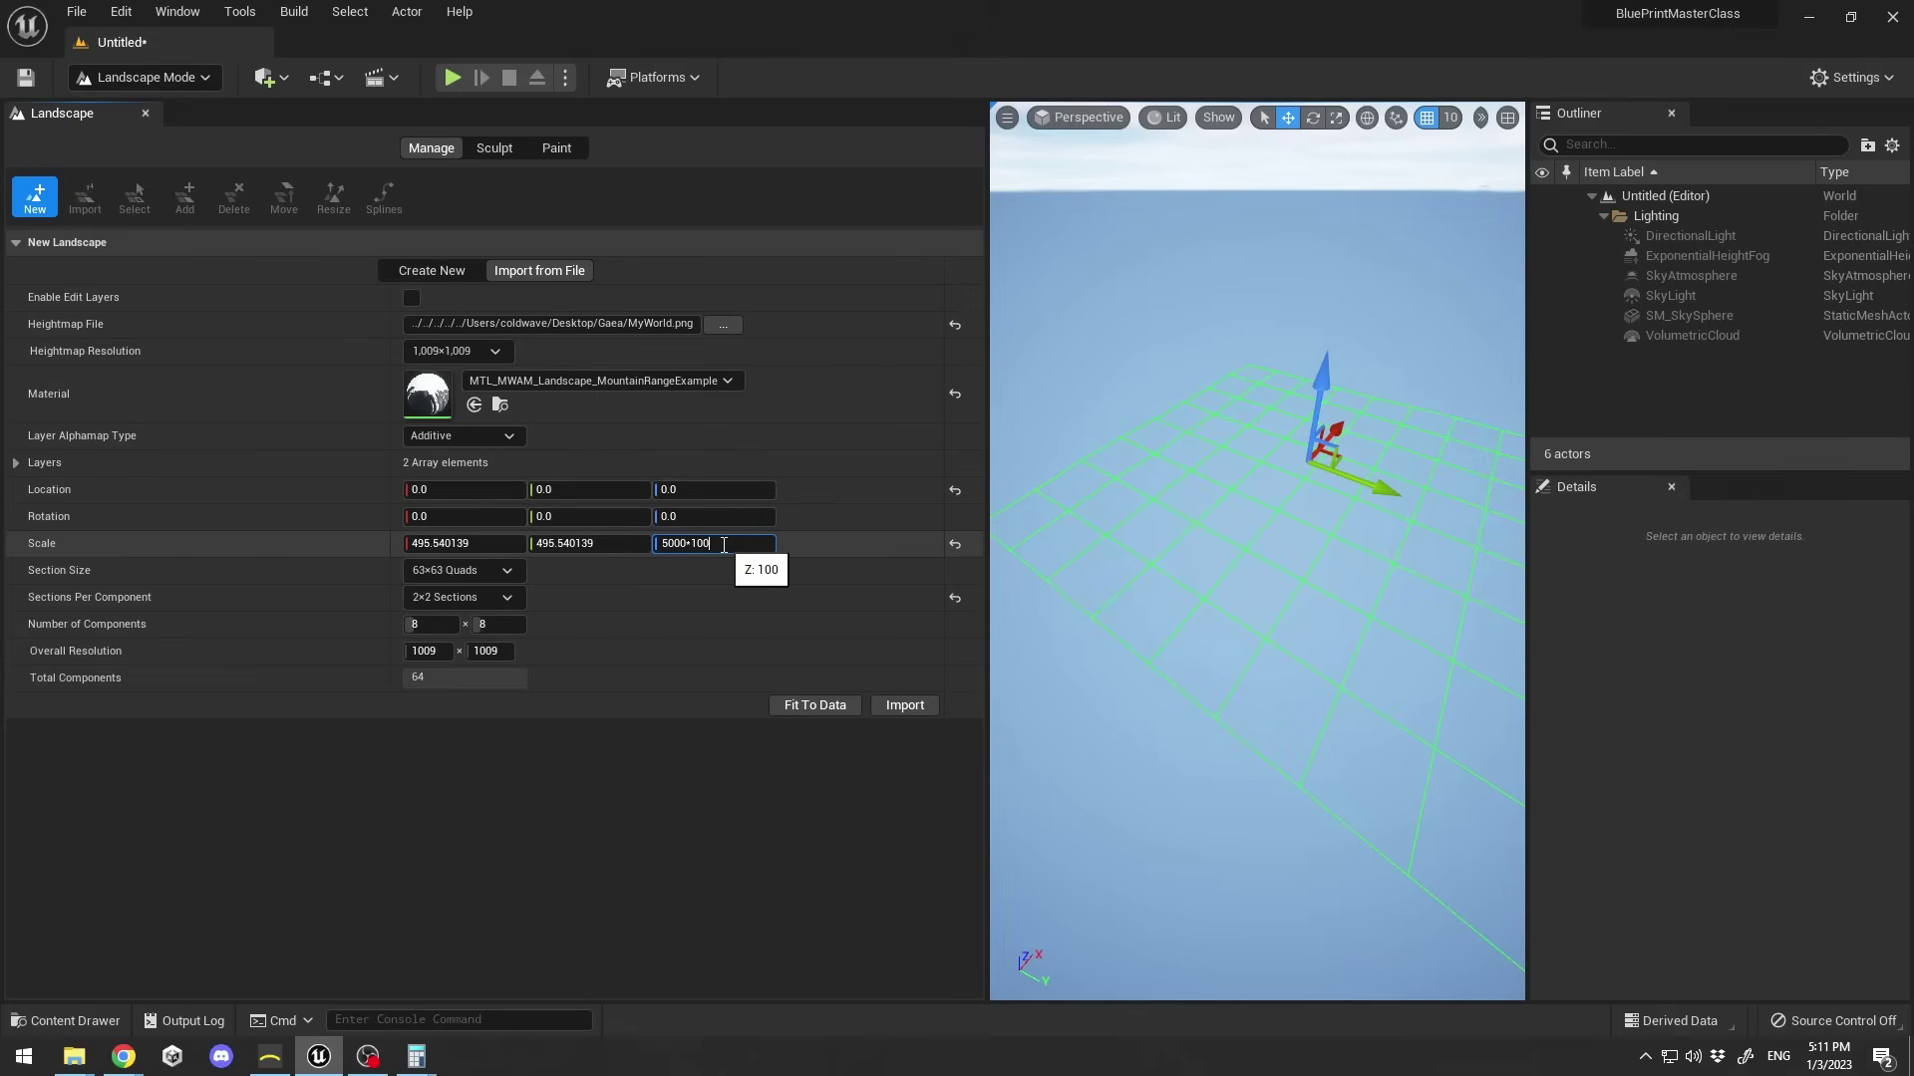
key(Return)
click(751, 543)
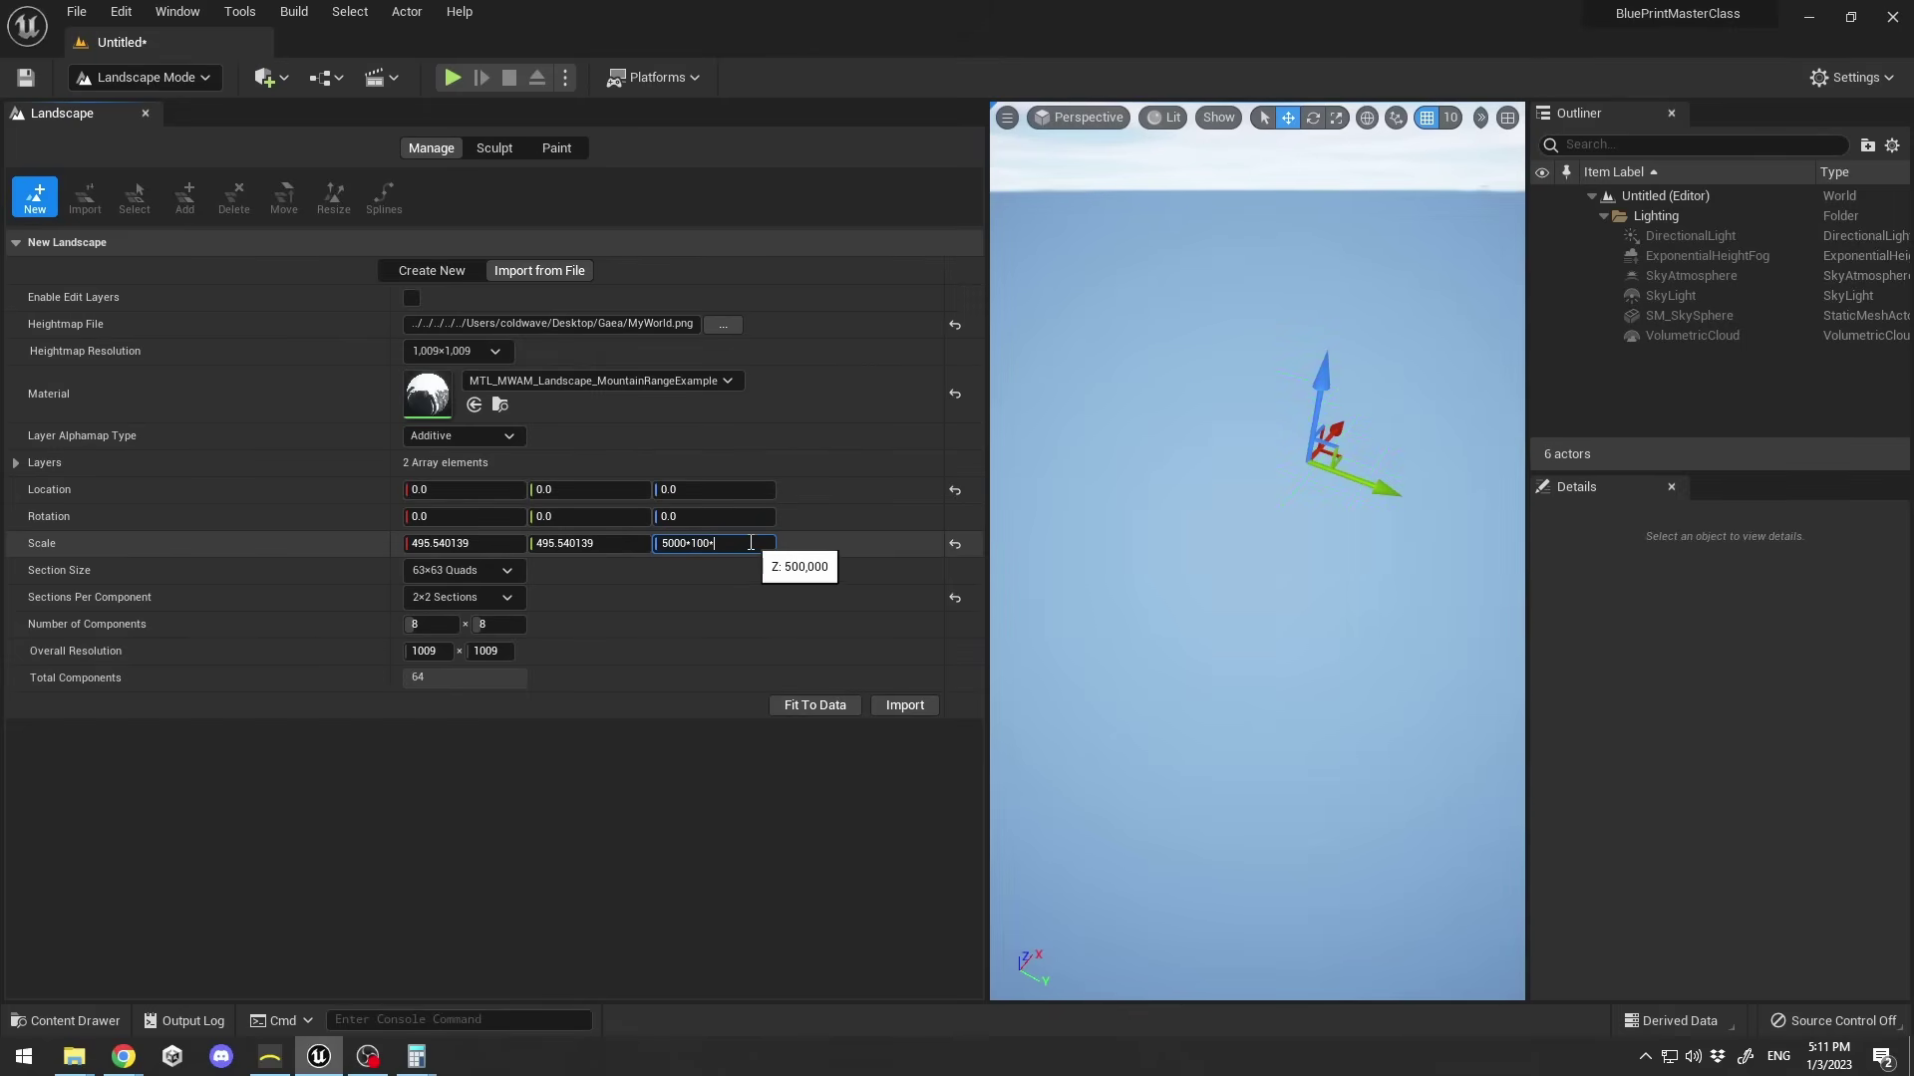
text(*)
key(ctrl+v)
key(Return)
Enlarge the viewport beside the landscape settings and import the MyWorld.png heightmap as a landscape.
right_drag(1349, 583, 1405, 499)
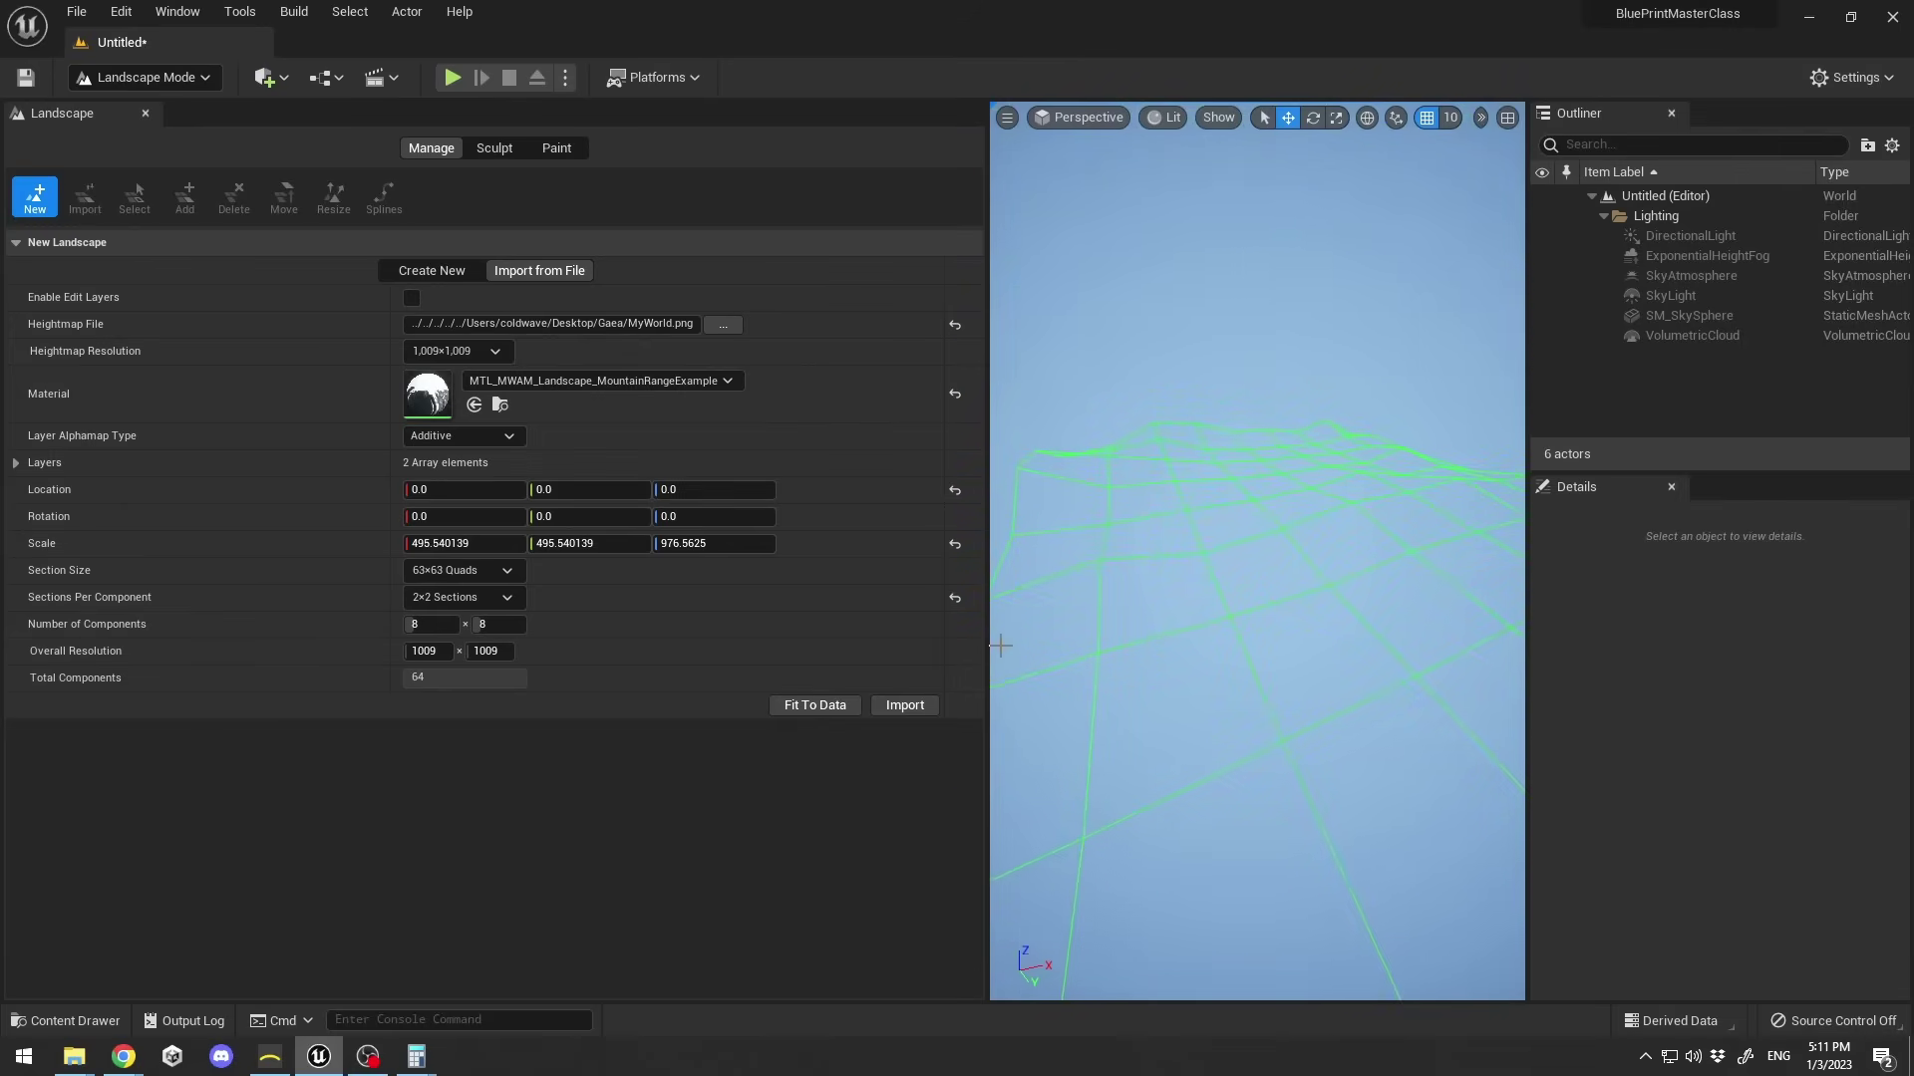
drag(987, 640, 299, 551)
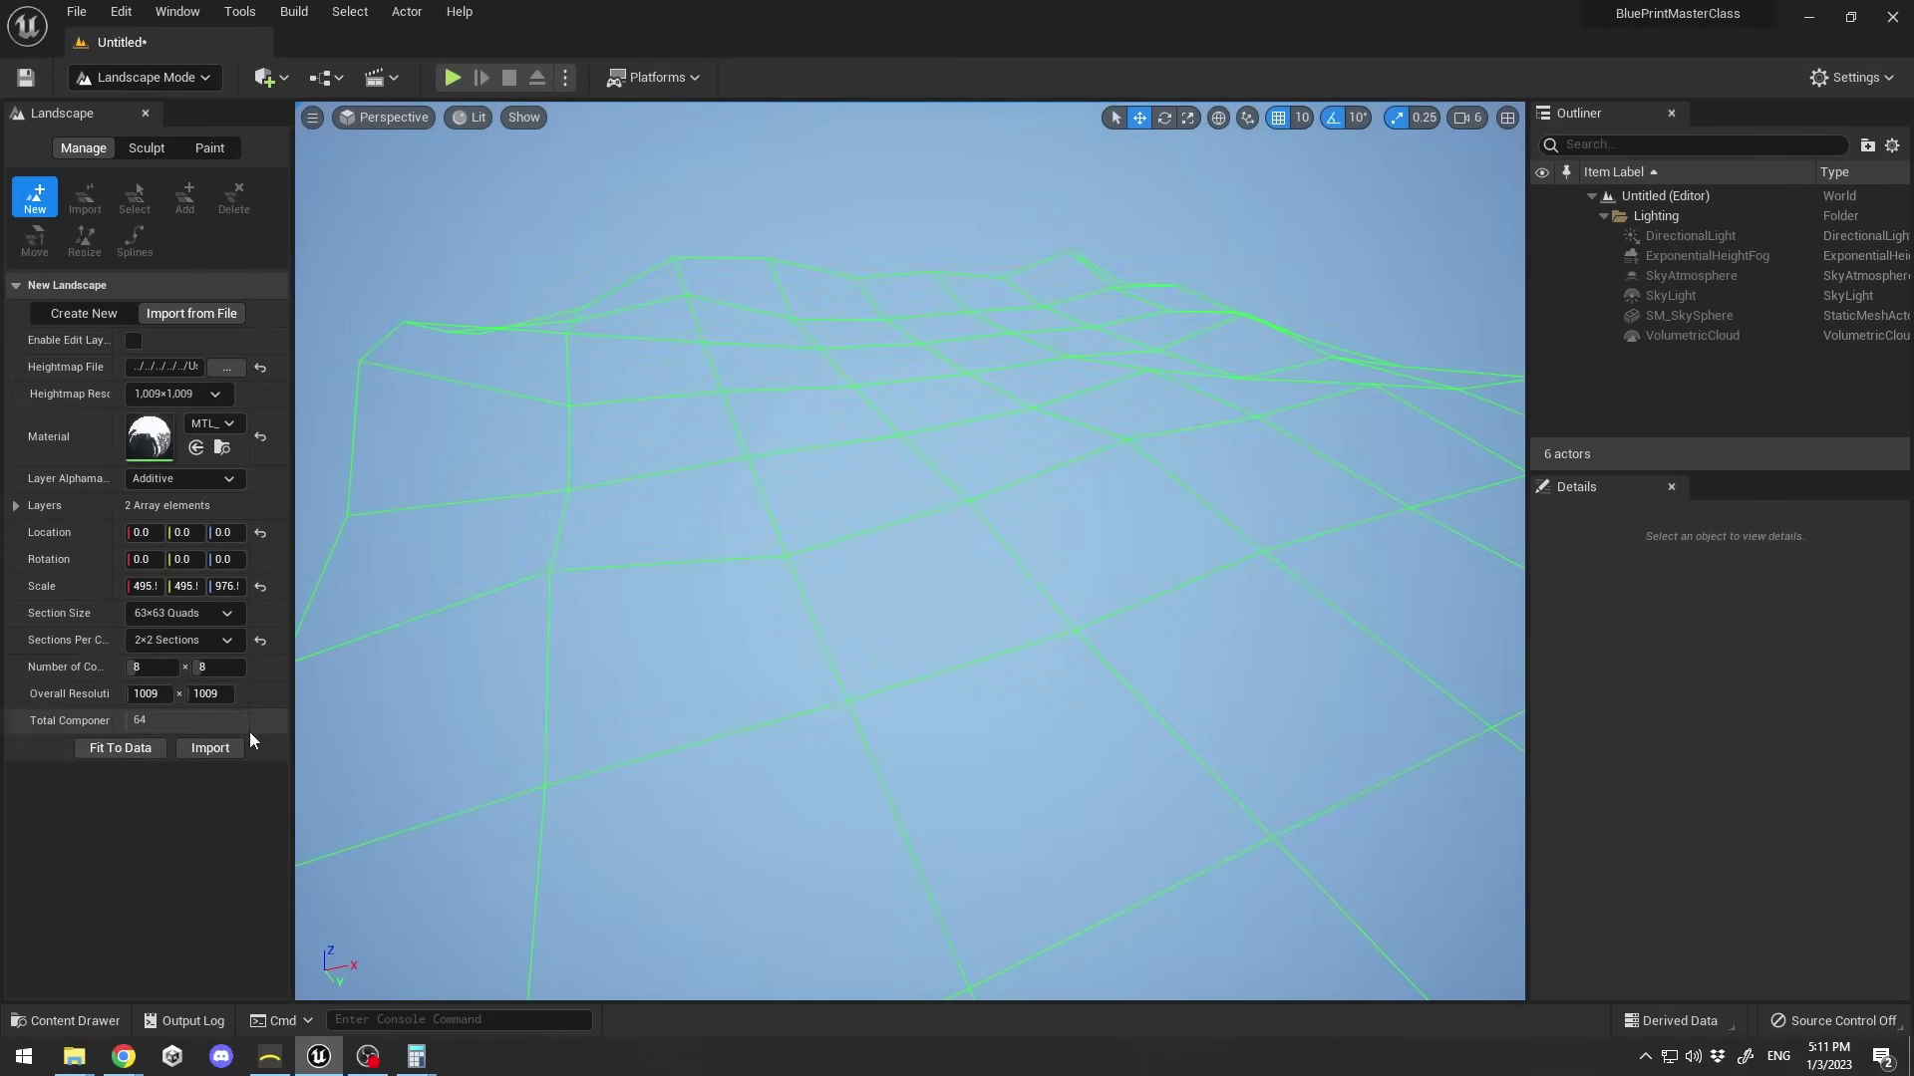
click(203, 749)
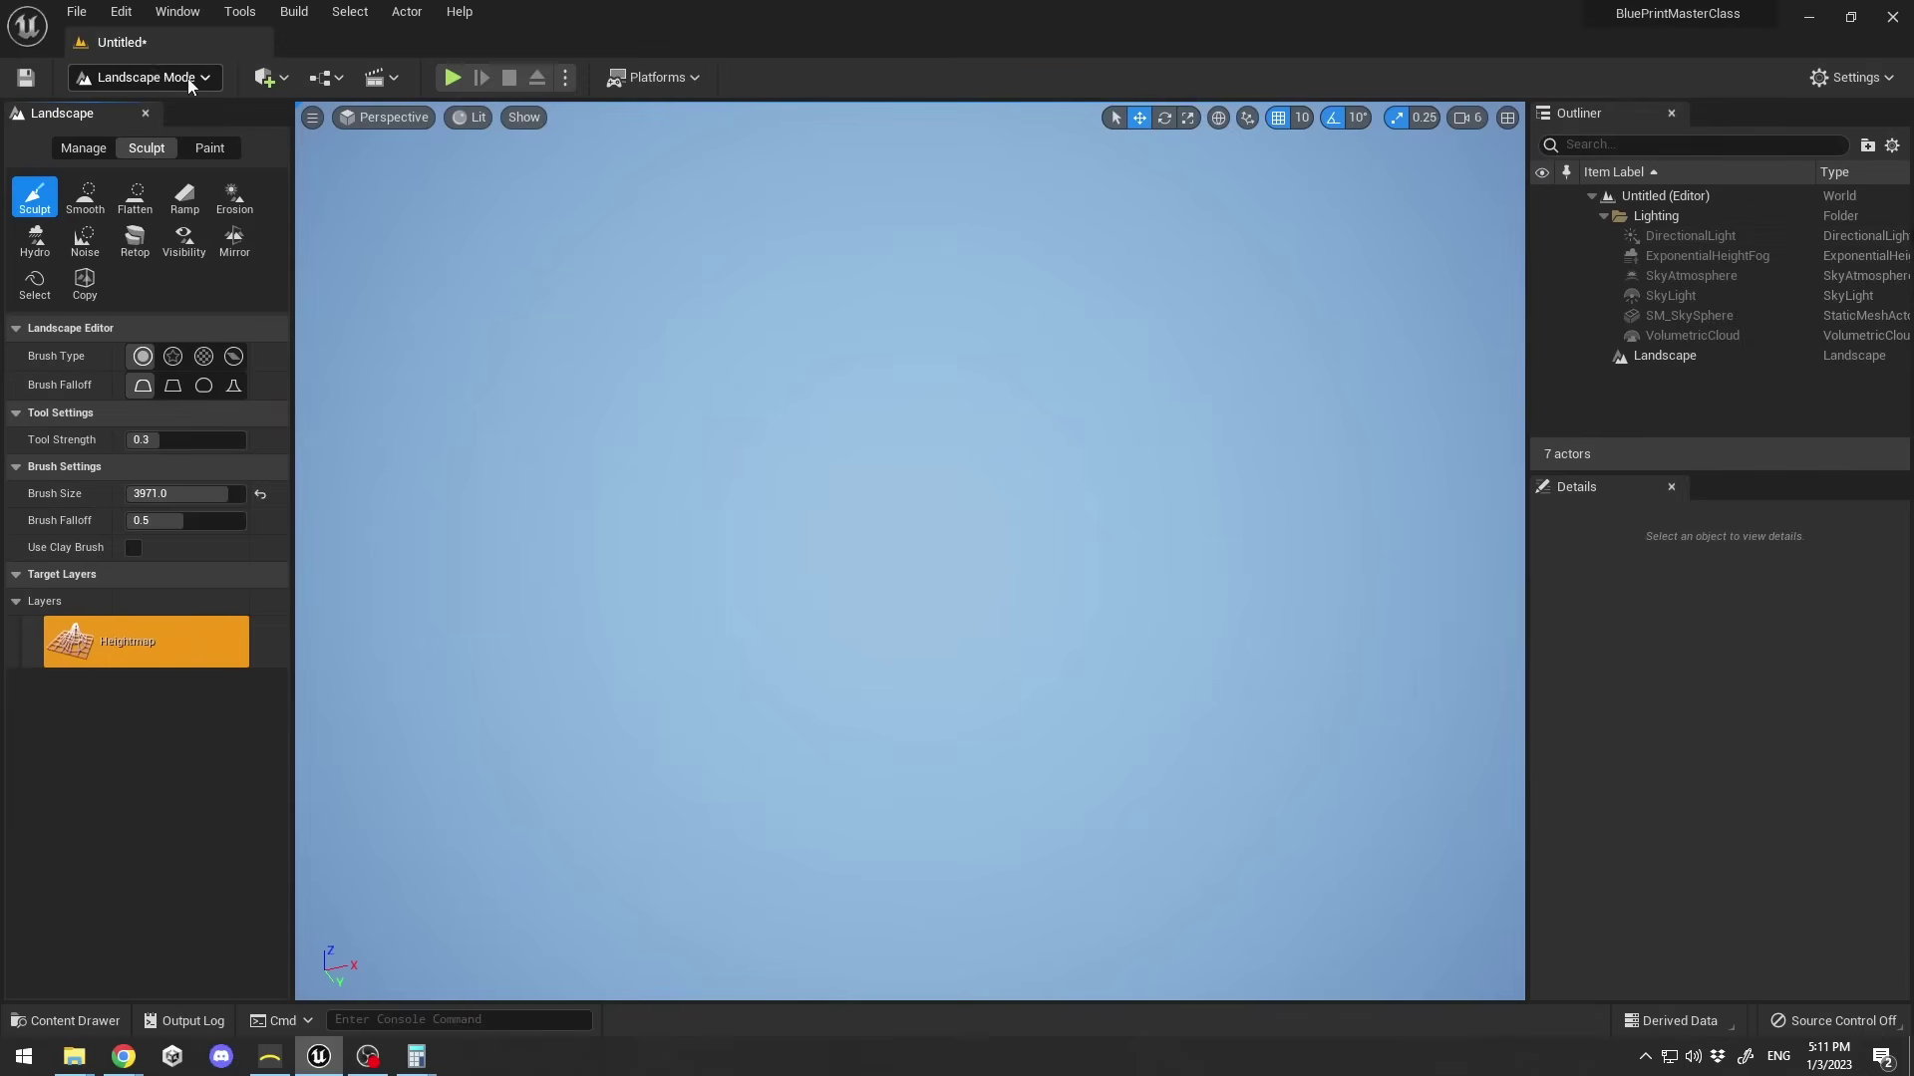
Switch to Select mode and hide the ExponentialHeightFog actor in the level.
click(152, 80)
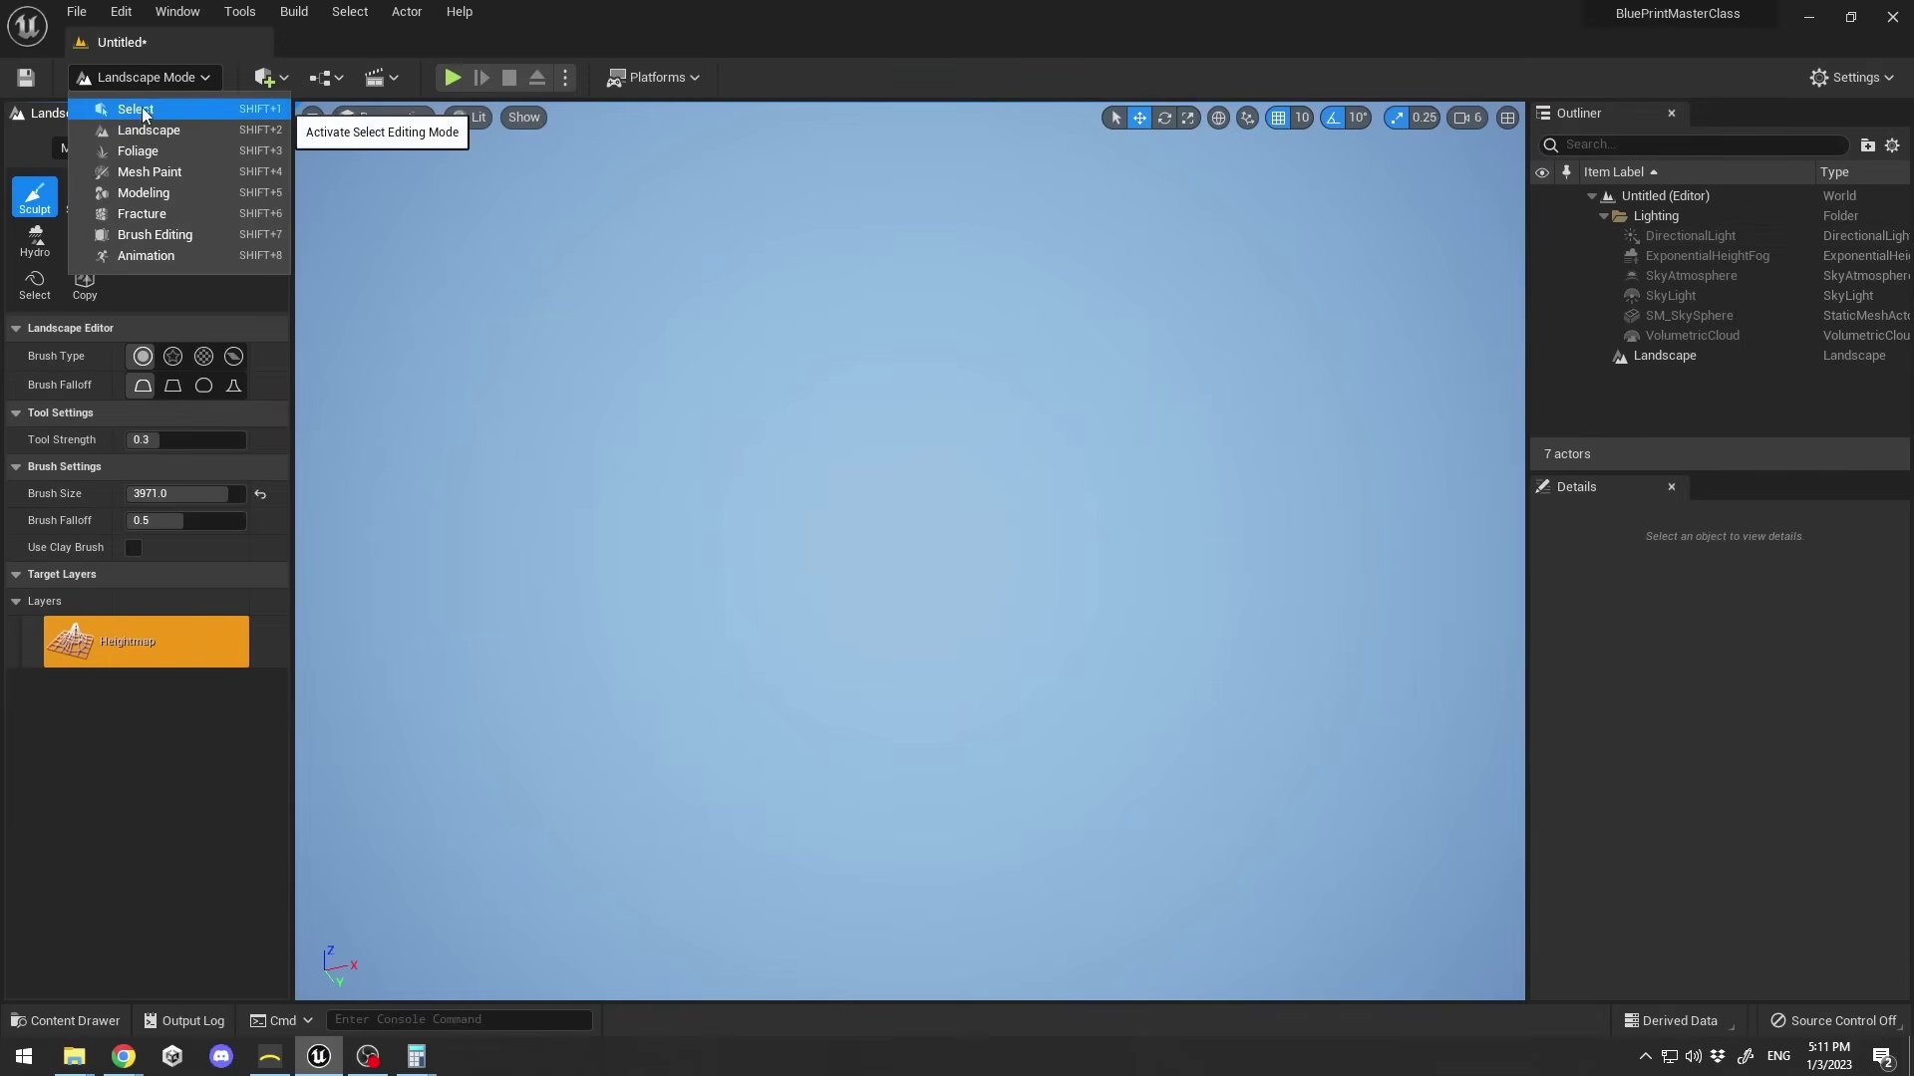
click(147, 112)
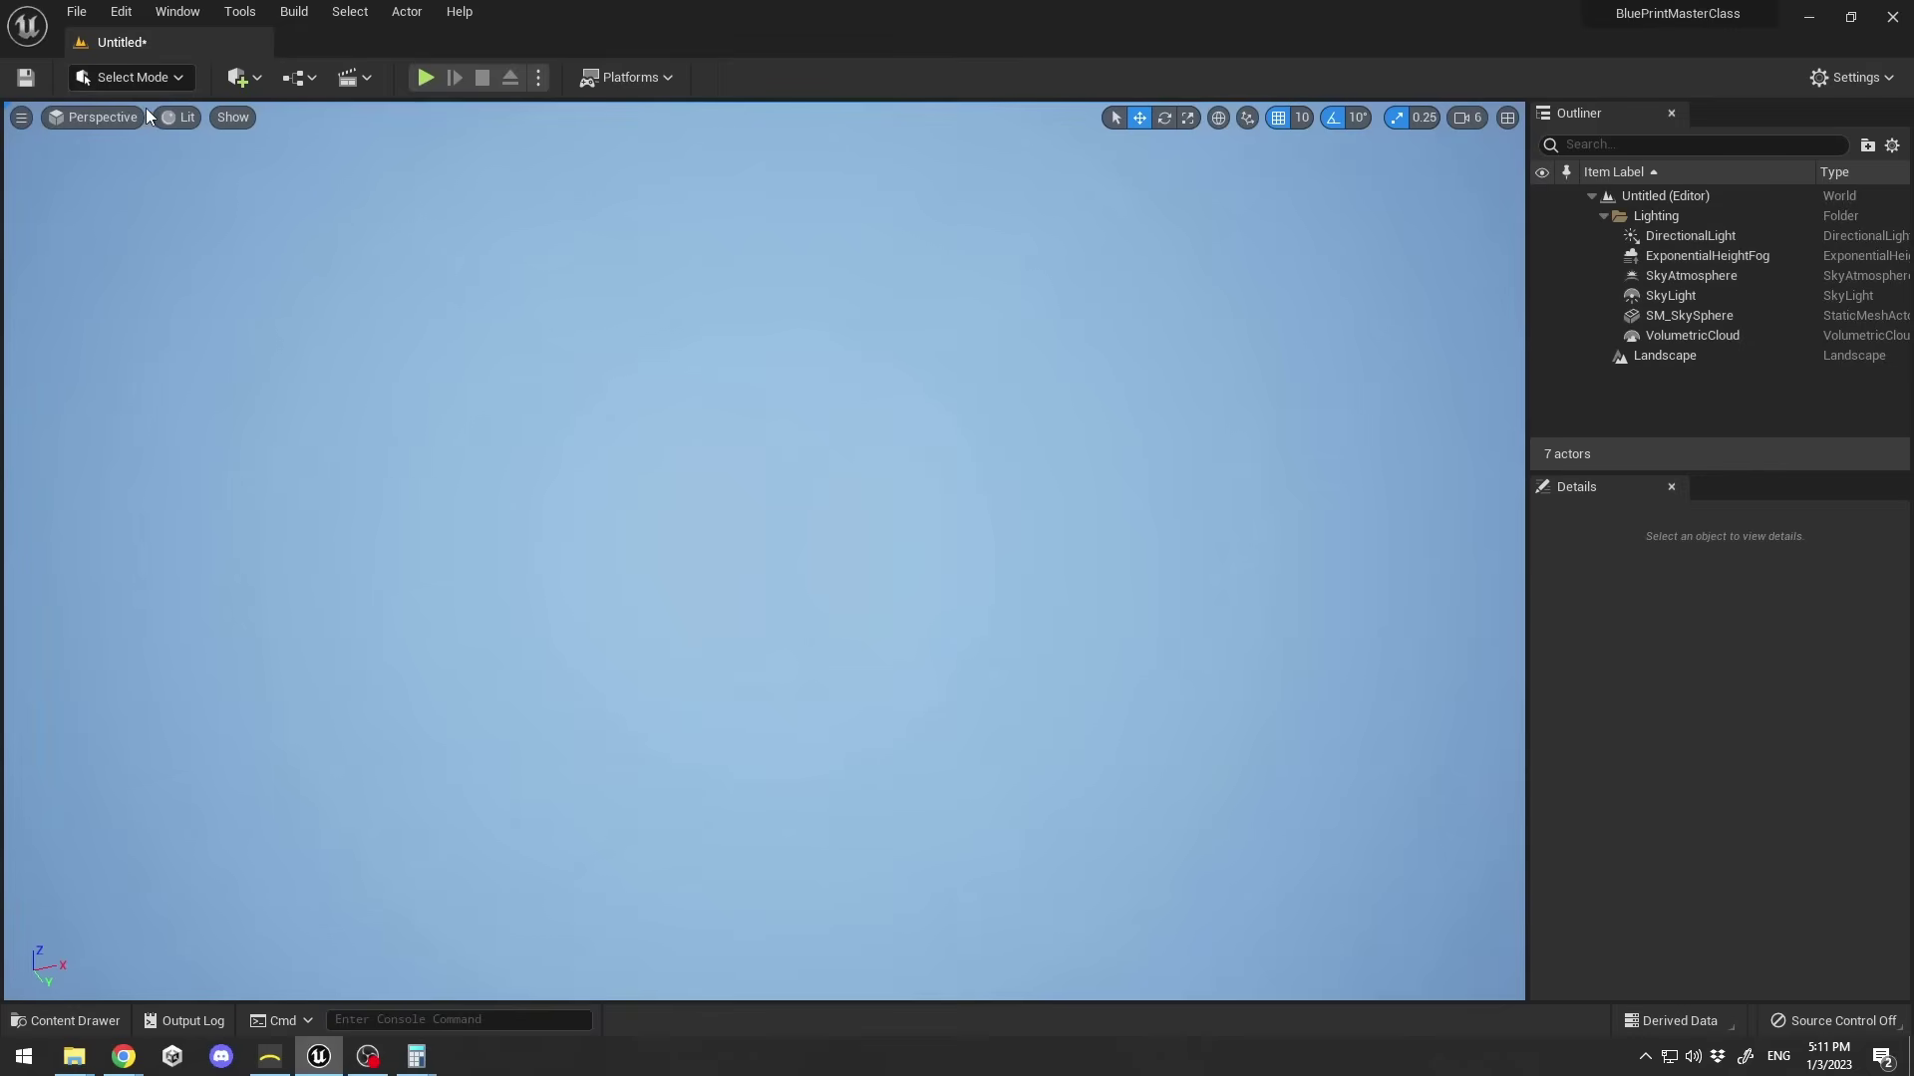
click(1541, 258)
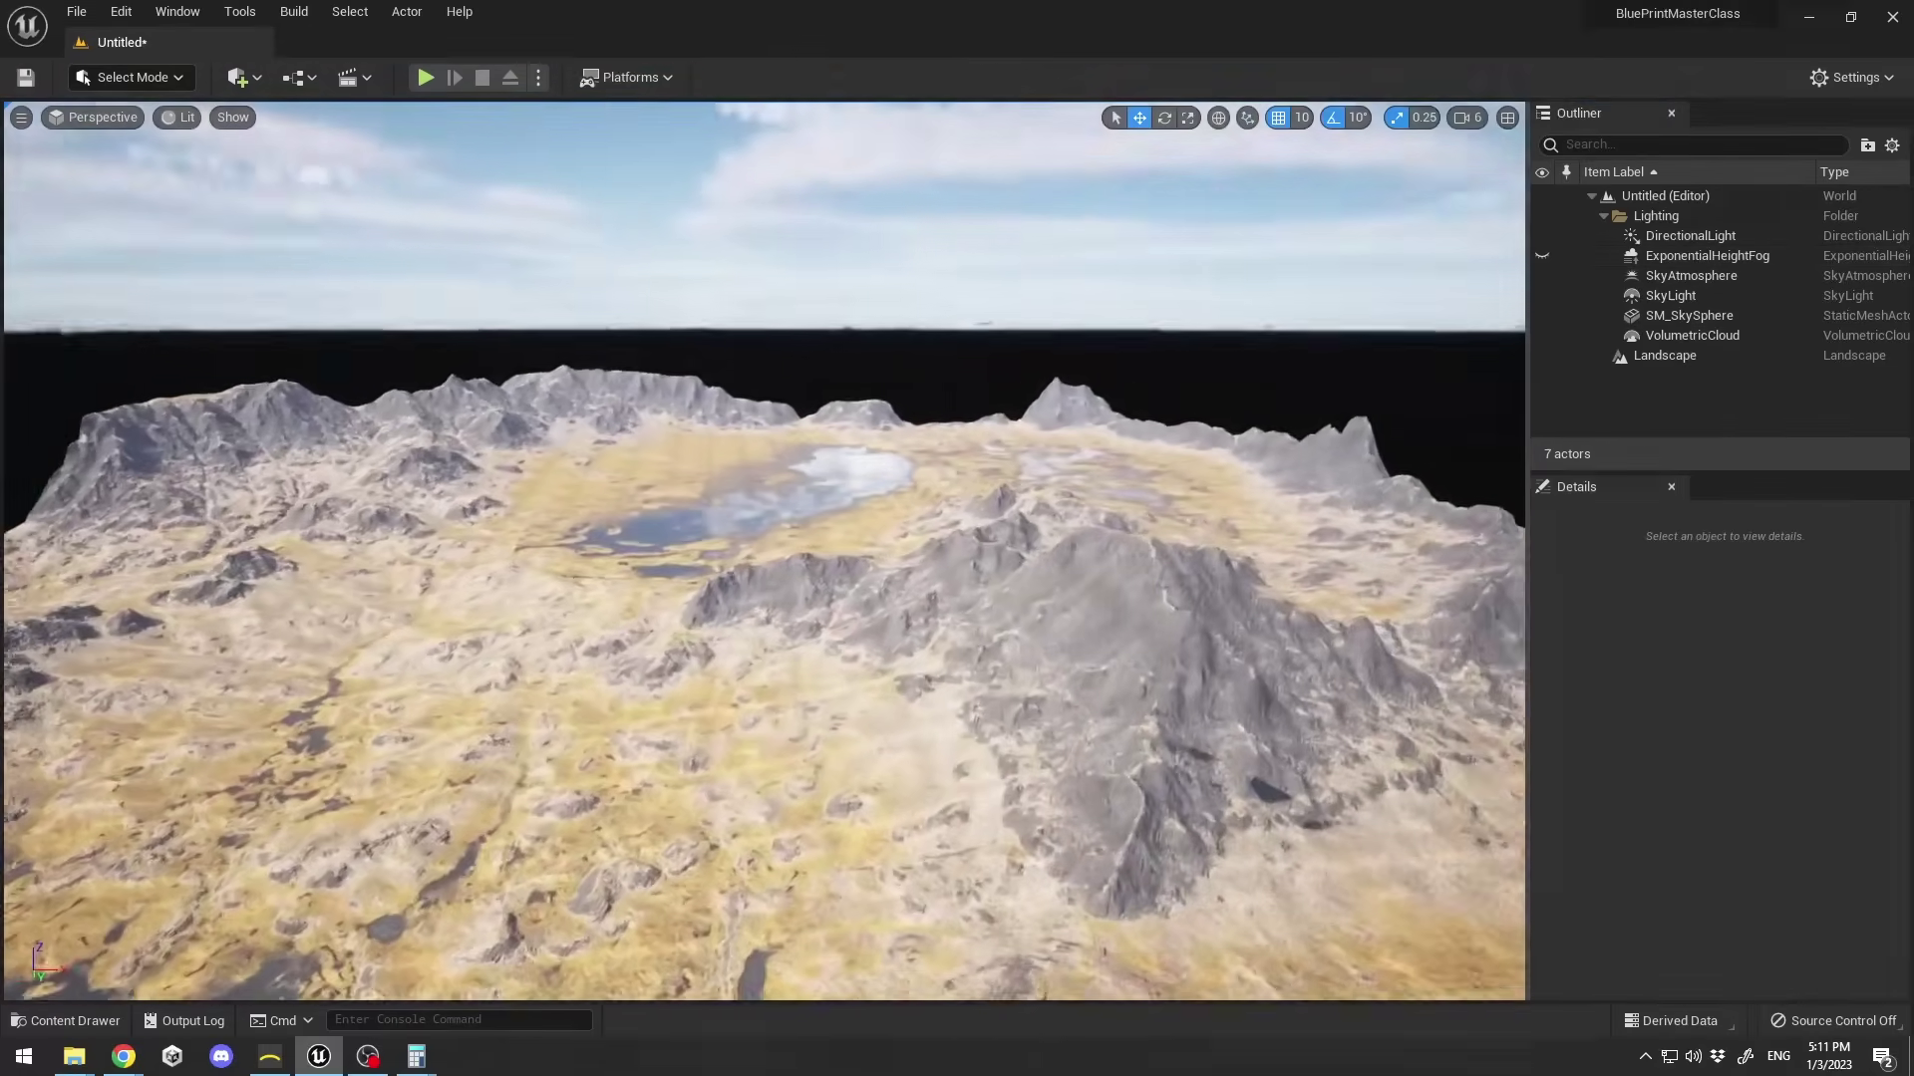
Compare the imported landscape with the Gaea terrain and examine its mountains and lakes from several angles in the full-screen viewport.
mouse_move(764, 554)
right_down()
mouse_move(698, 543)
mouse_move(658, 508)
mouse_move(758, 558)
mouse_move(745, 526)
right_up()
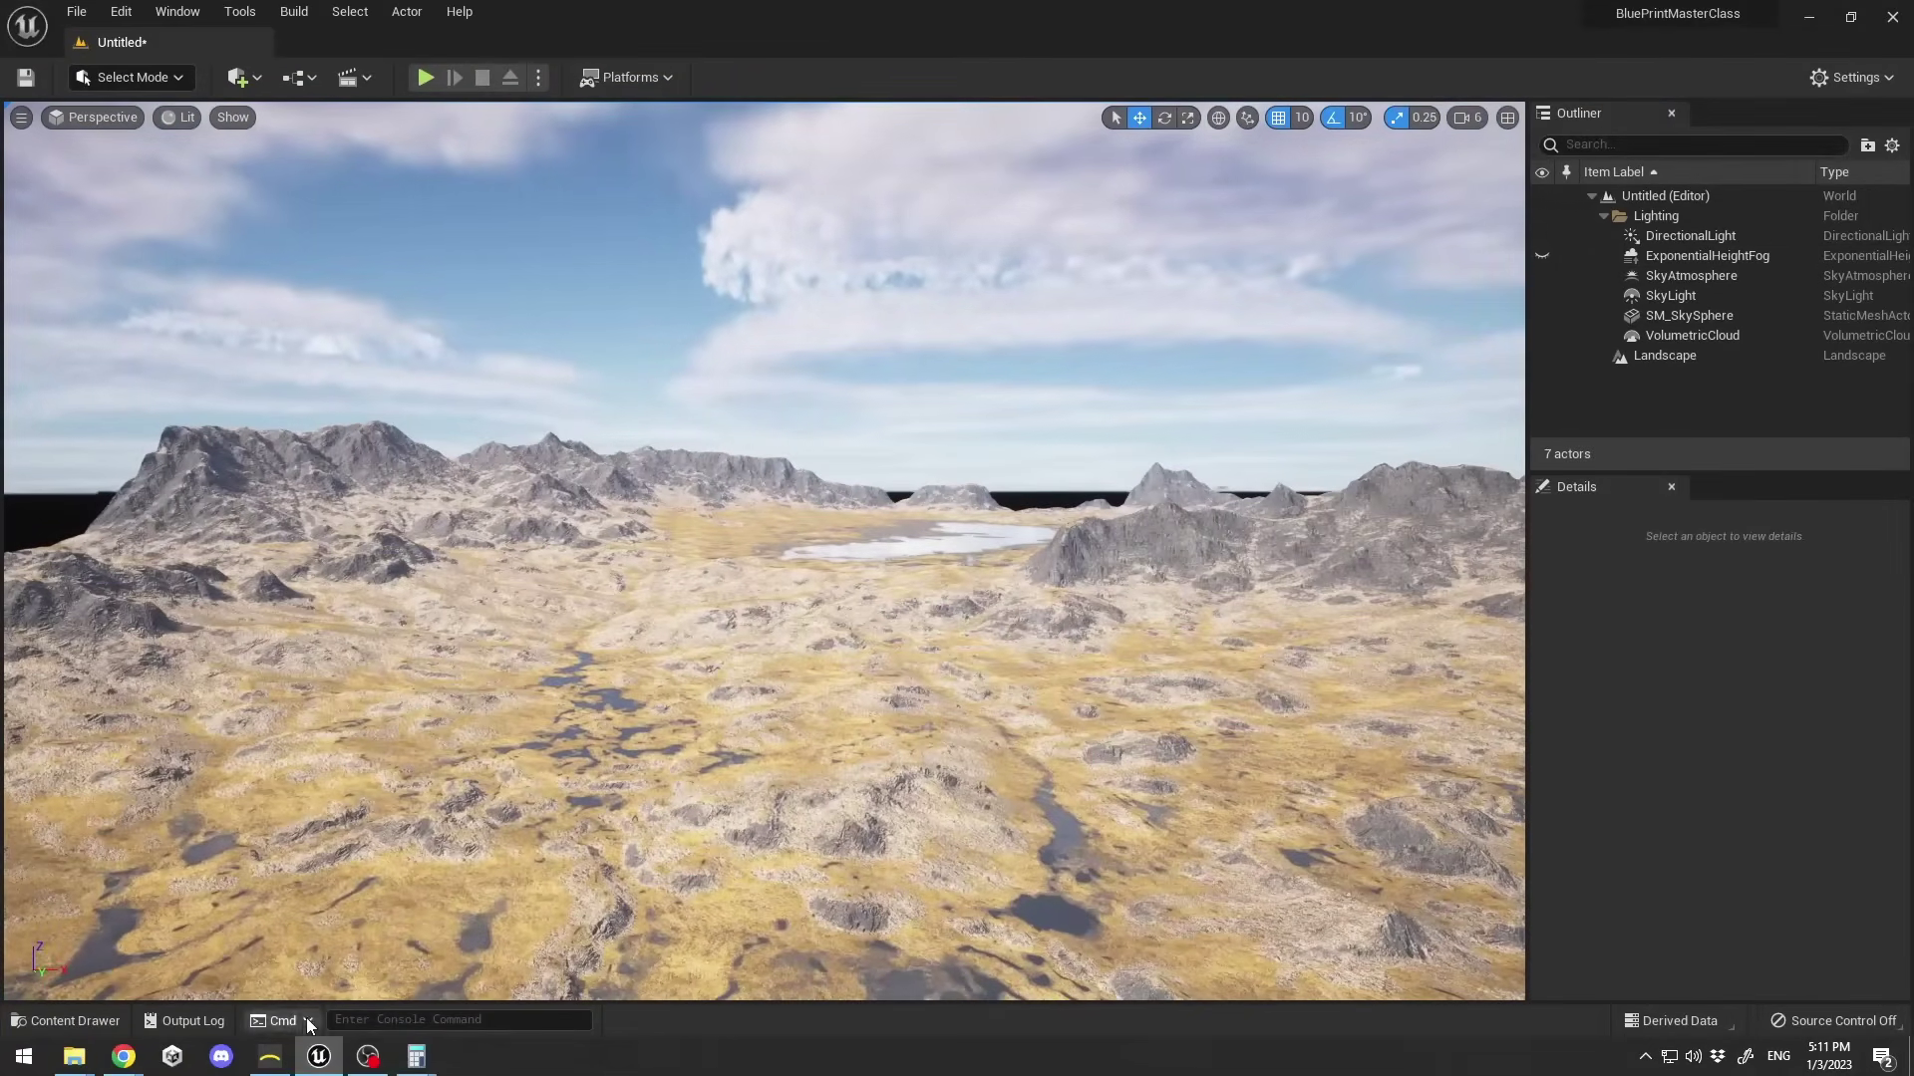
click(267, 1064)
drag(822, 443, 931, 426)
key(alt+Tab)
right_drag(932, 432, 917, 438)
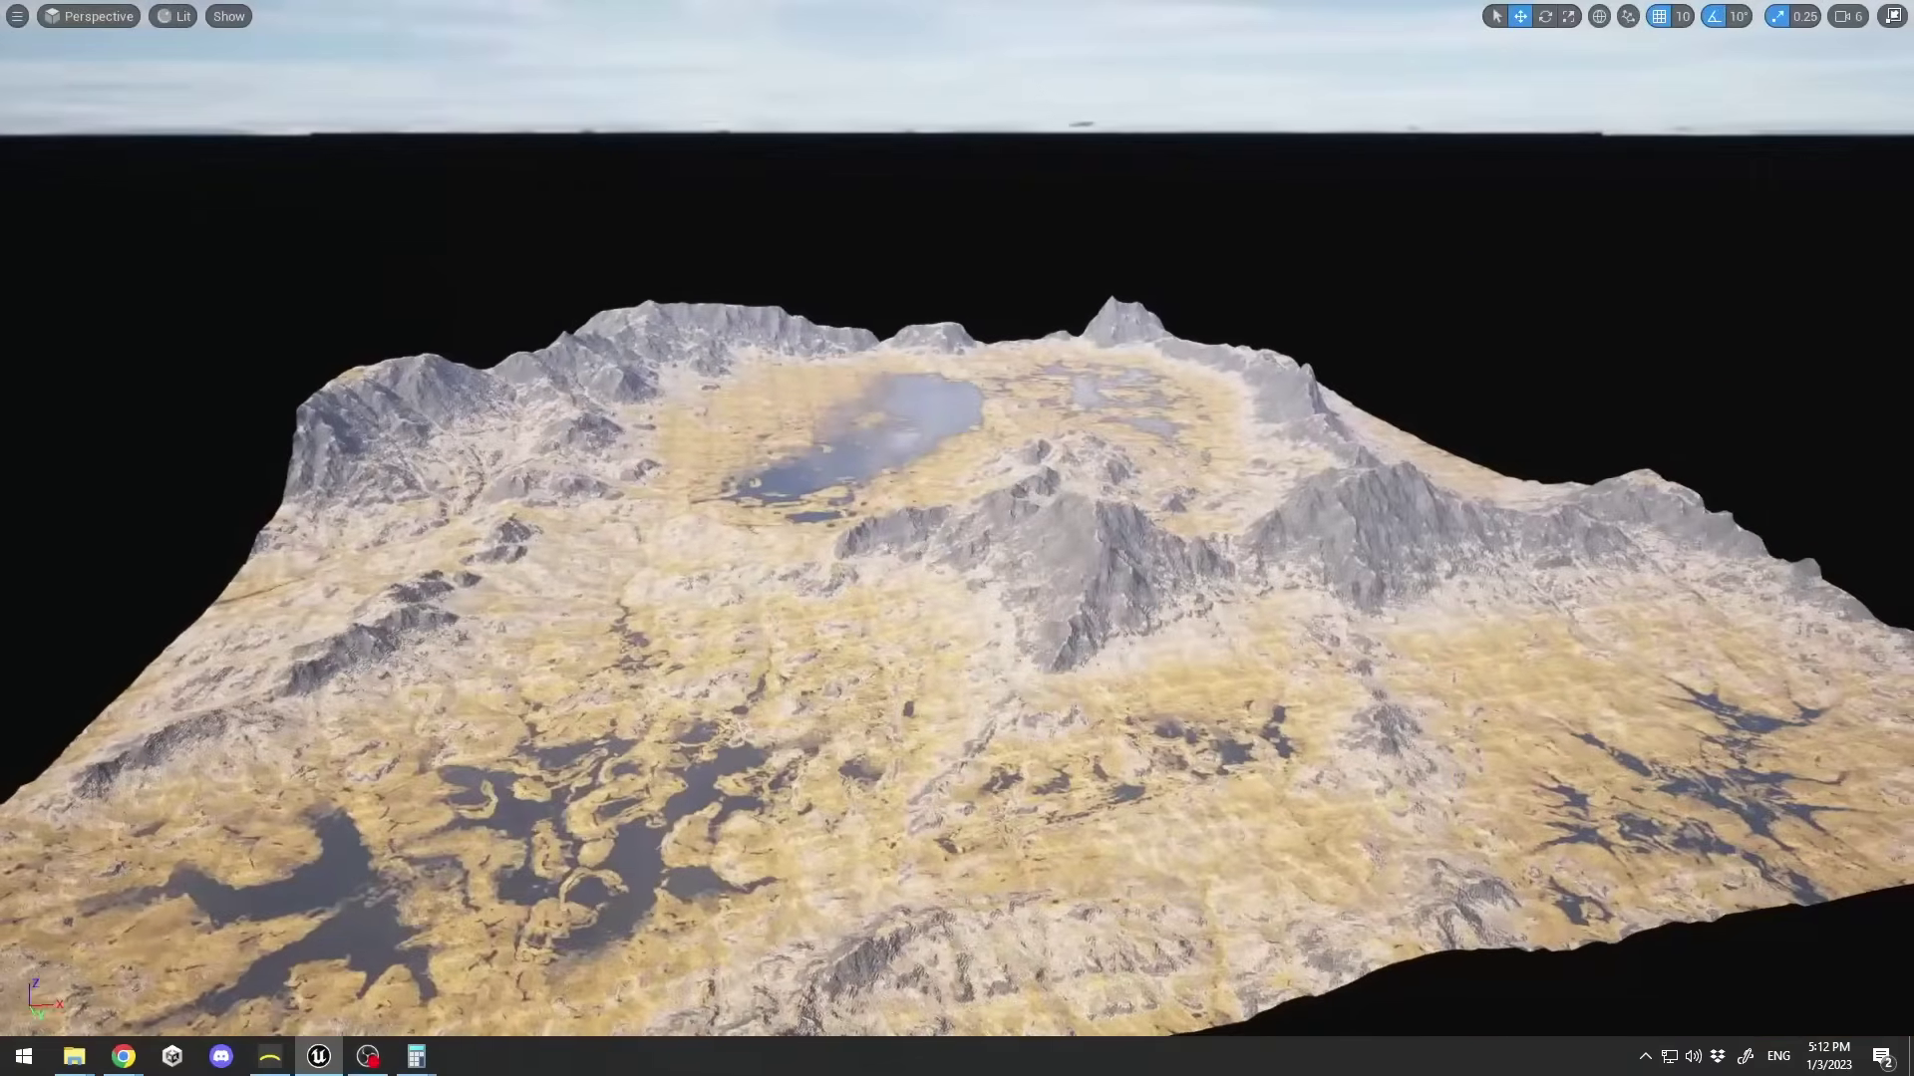
right_drag(916, 439, 732, 620)
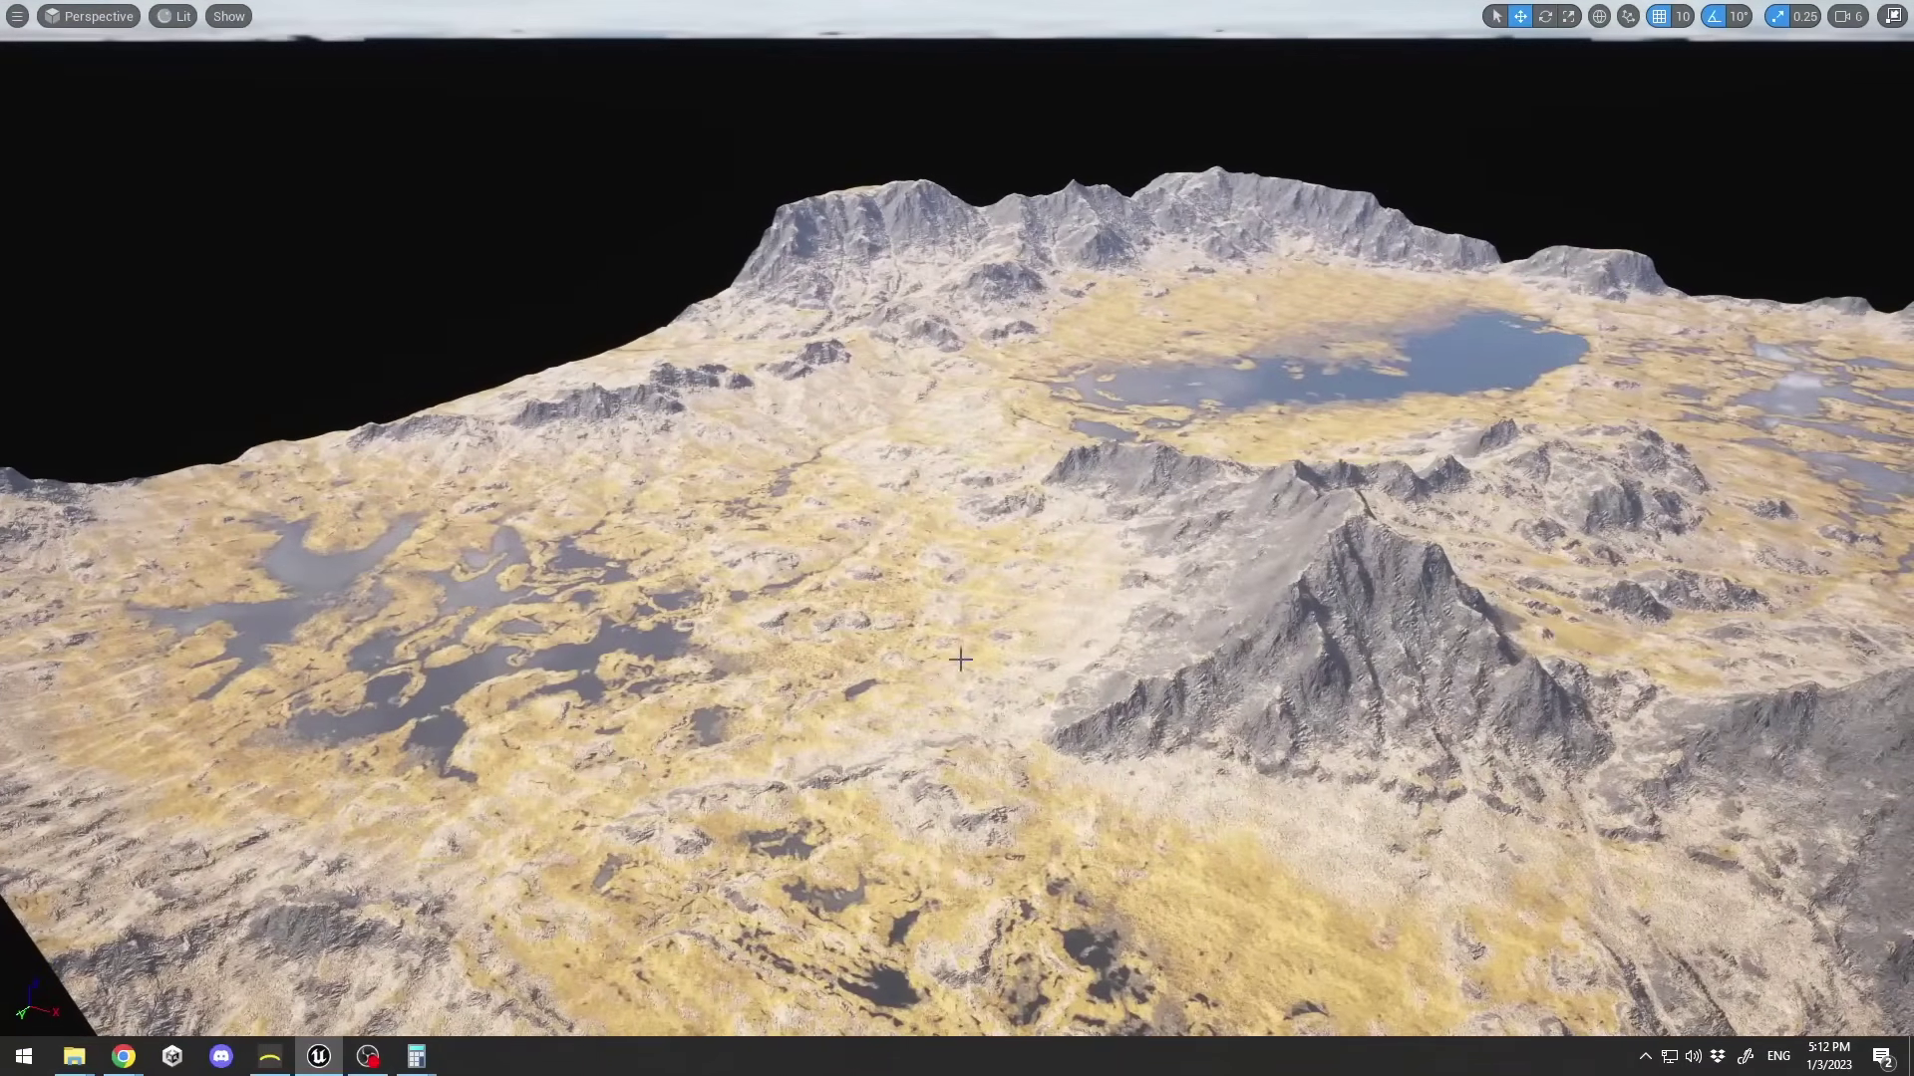
right_drag(960, 659, 1047, 309)
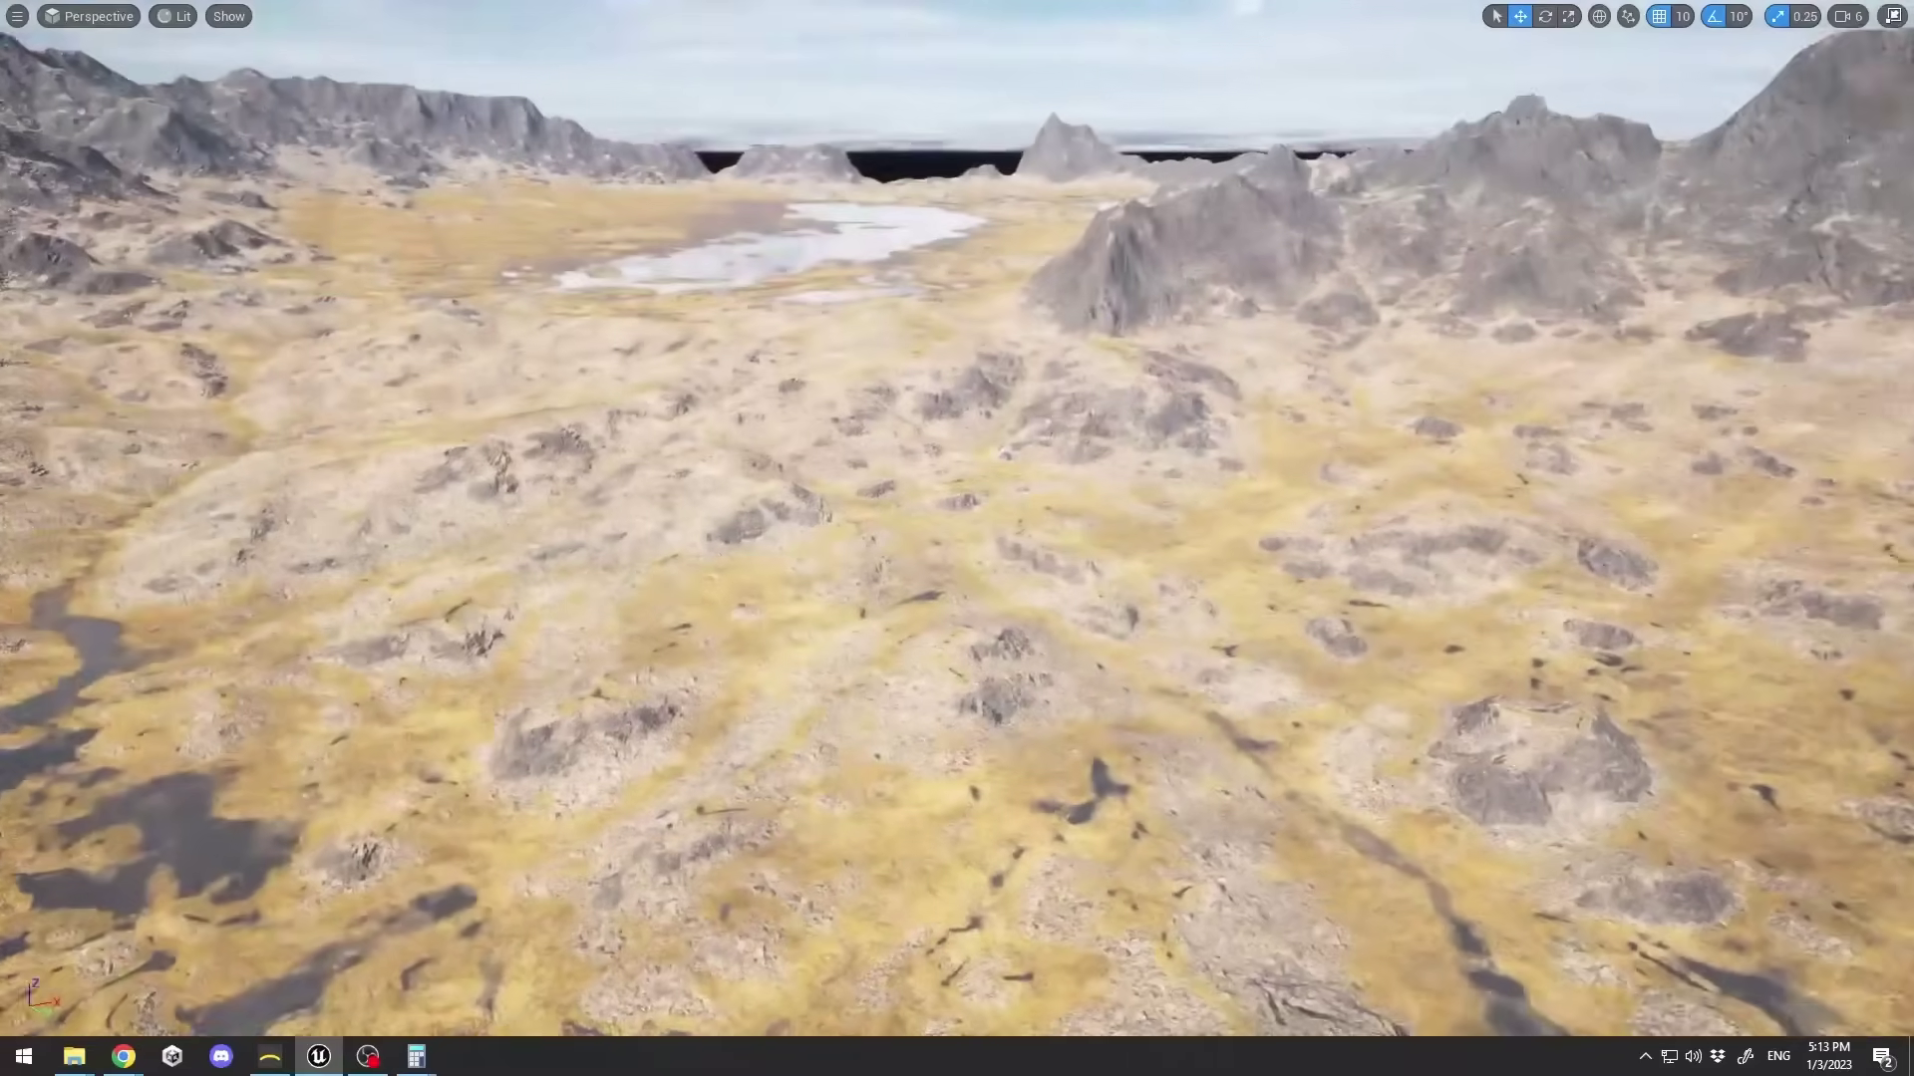
mouse_move(1039, 467)
right_down()
mouse_move(1039, 488)
mouse_move(1038, 467)
right_up()
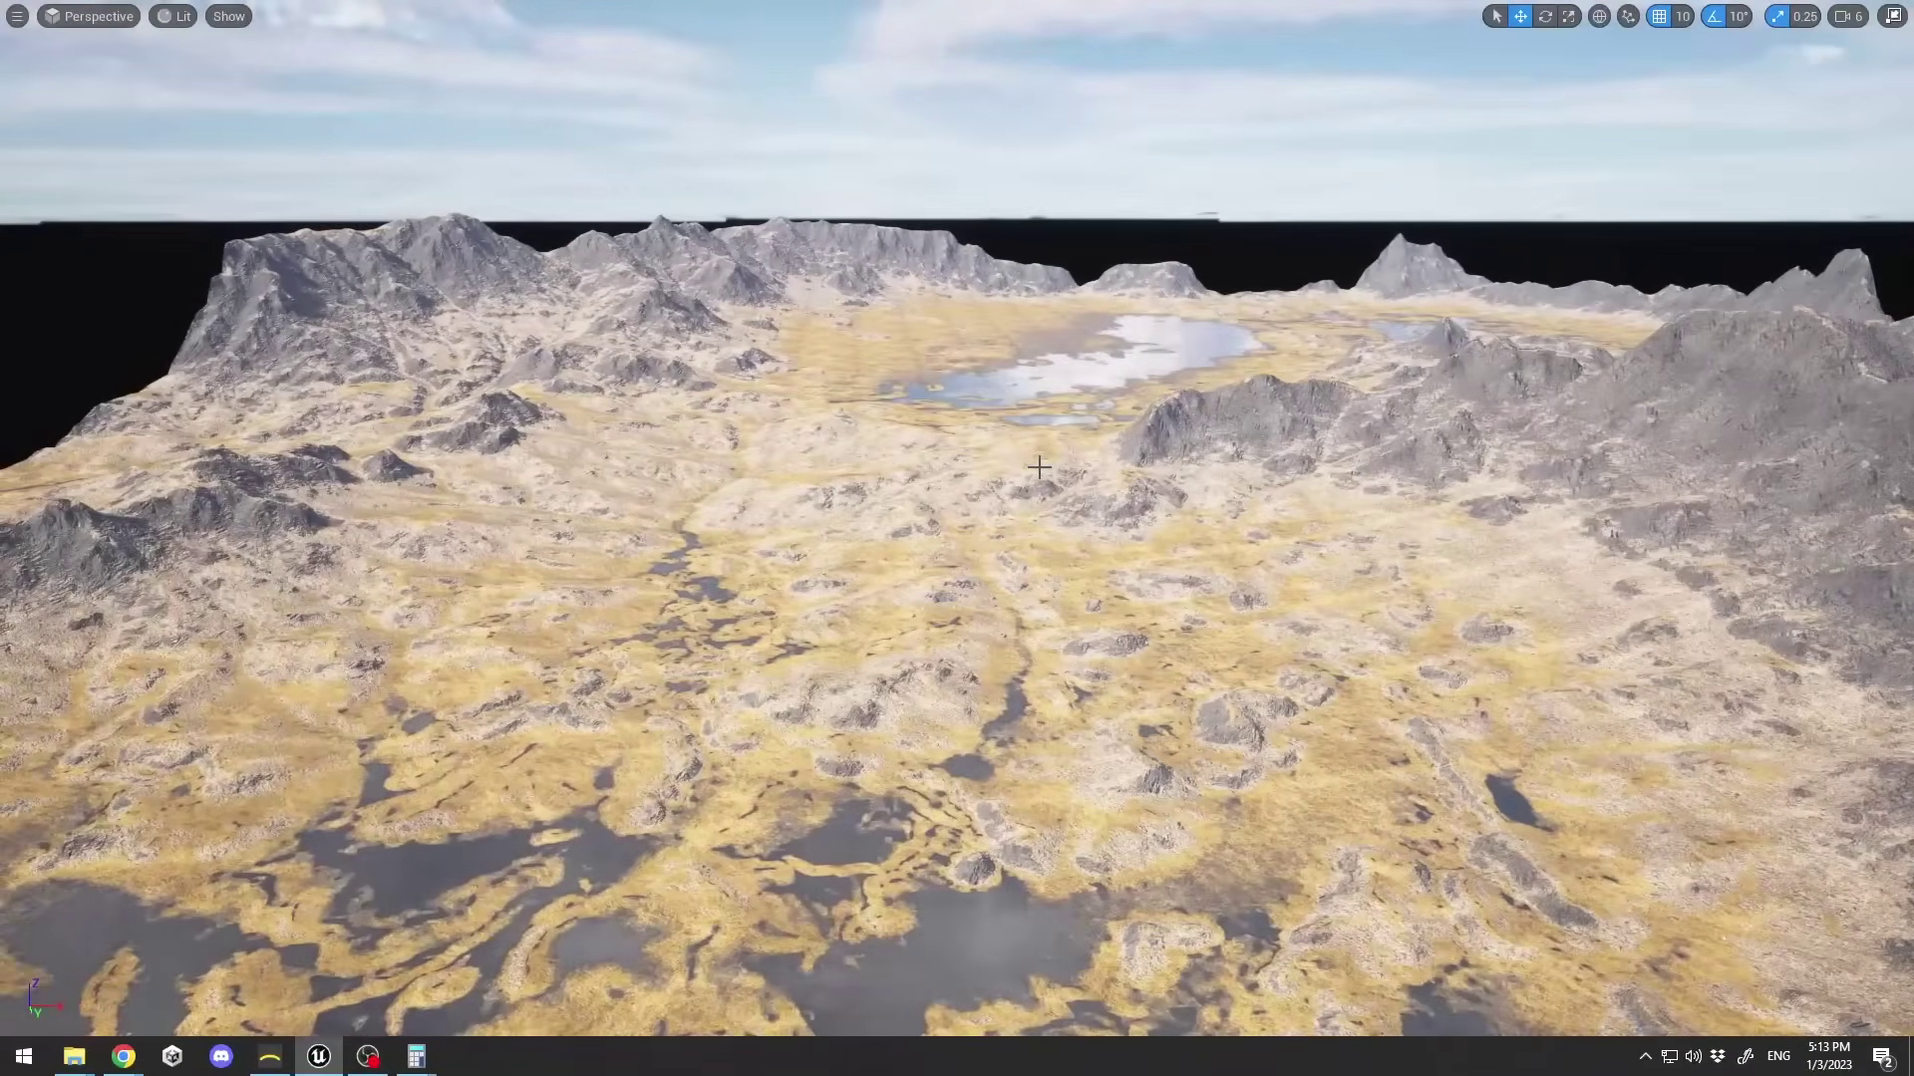
Find the Measuring Tool Units setting in the Editor Preferences and set it to Meters.
key(F11)
click(123, 12)
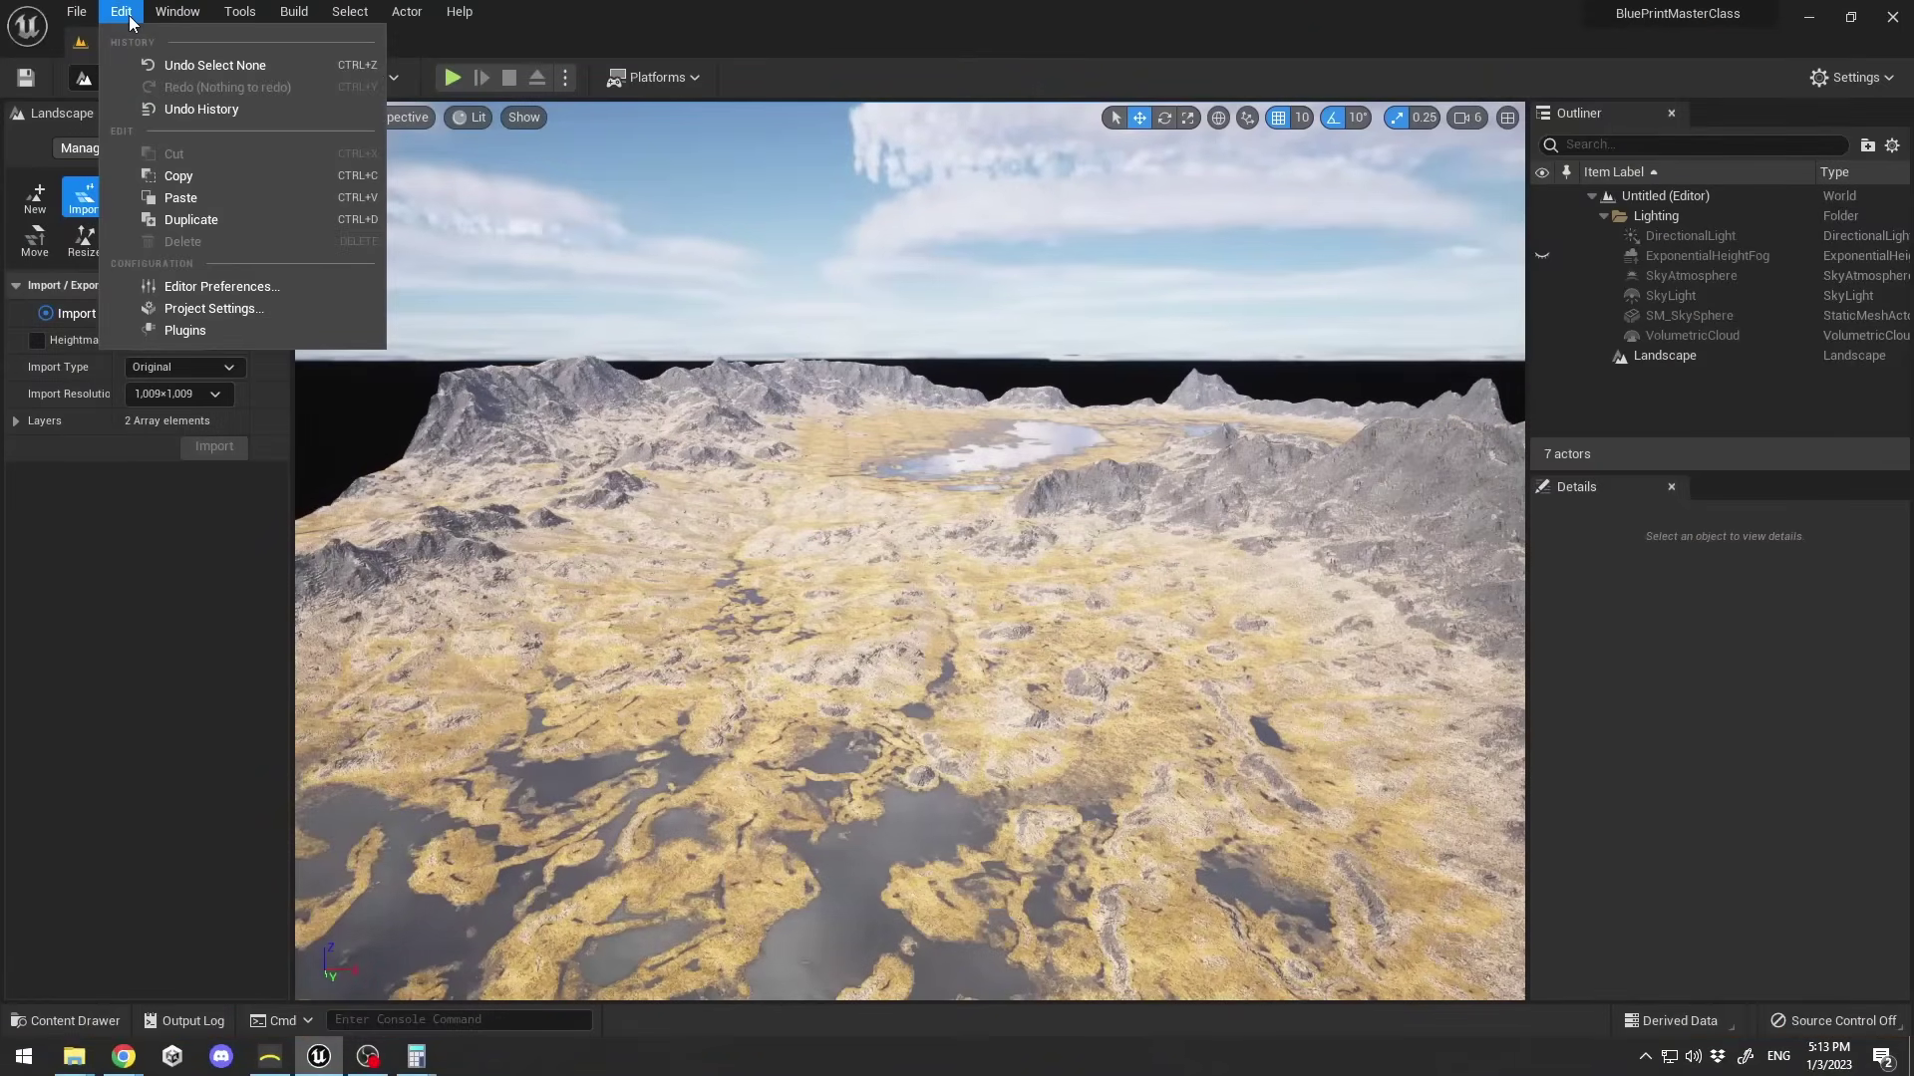
click(219, 293)
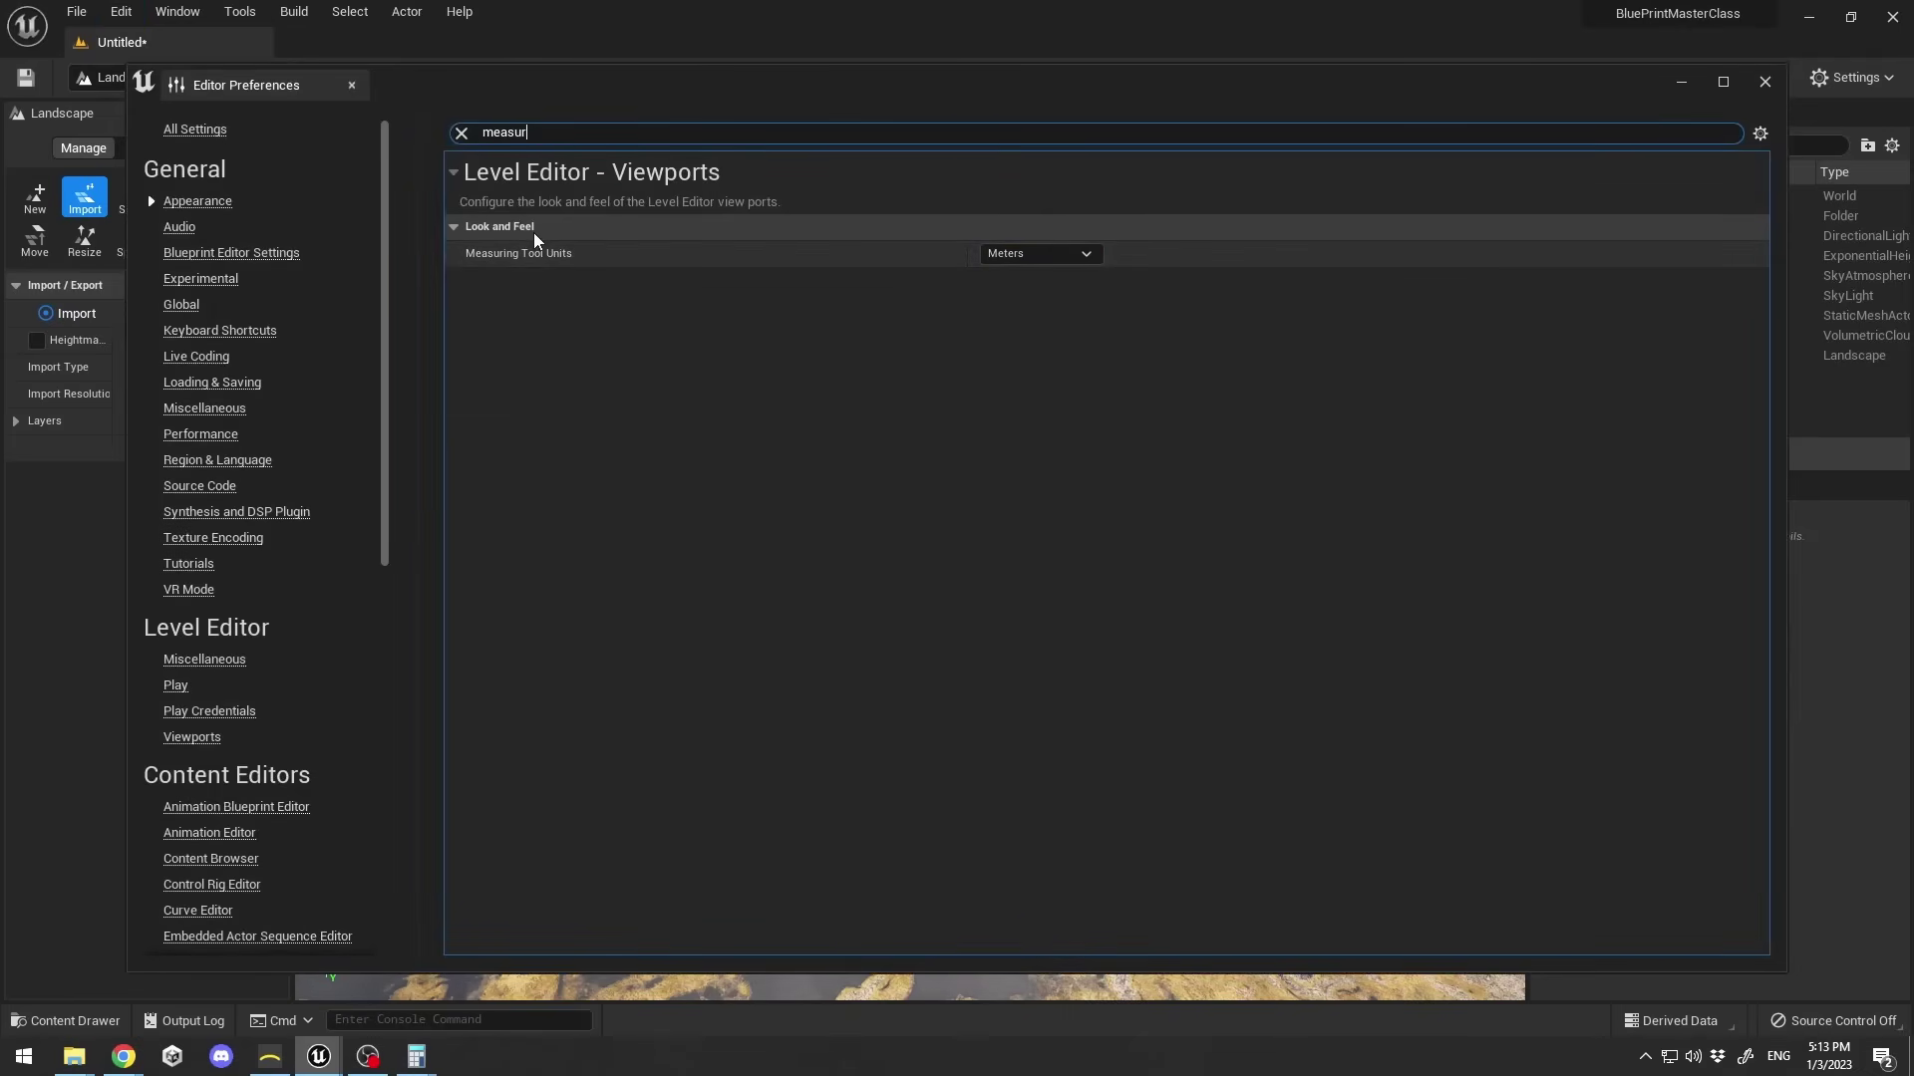
click(1056, 254)
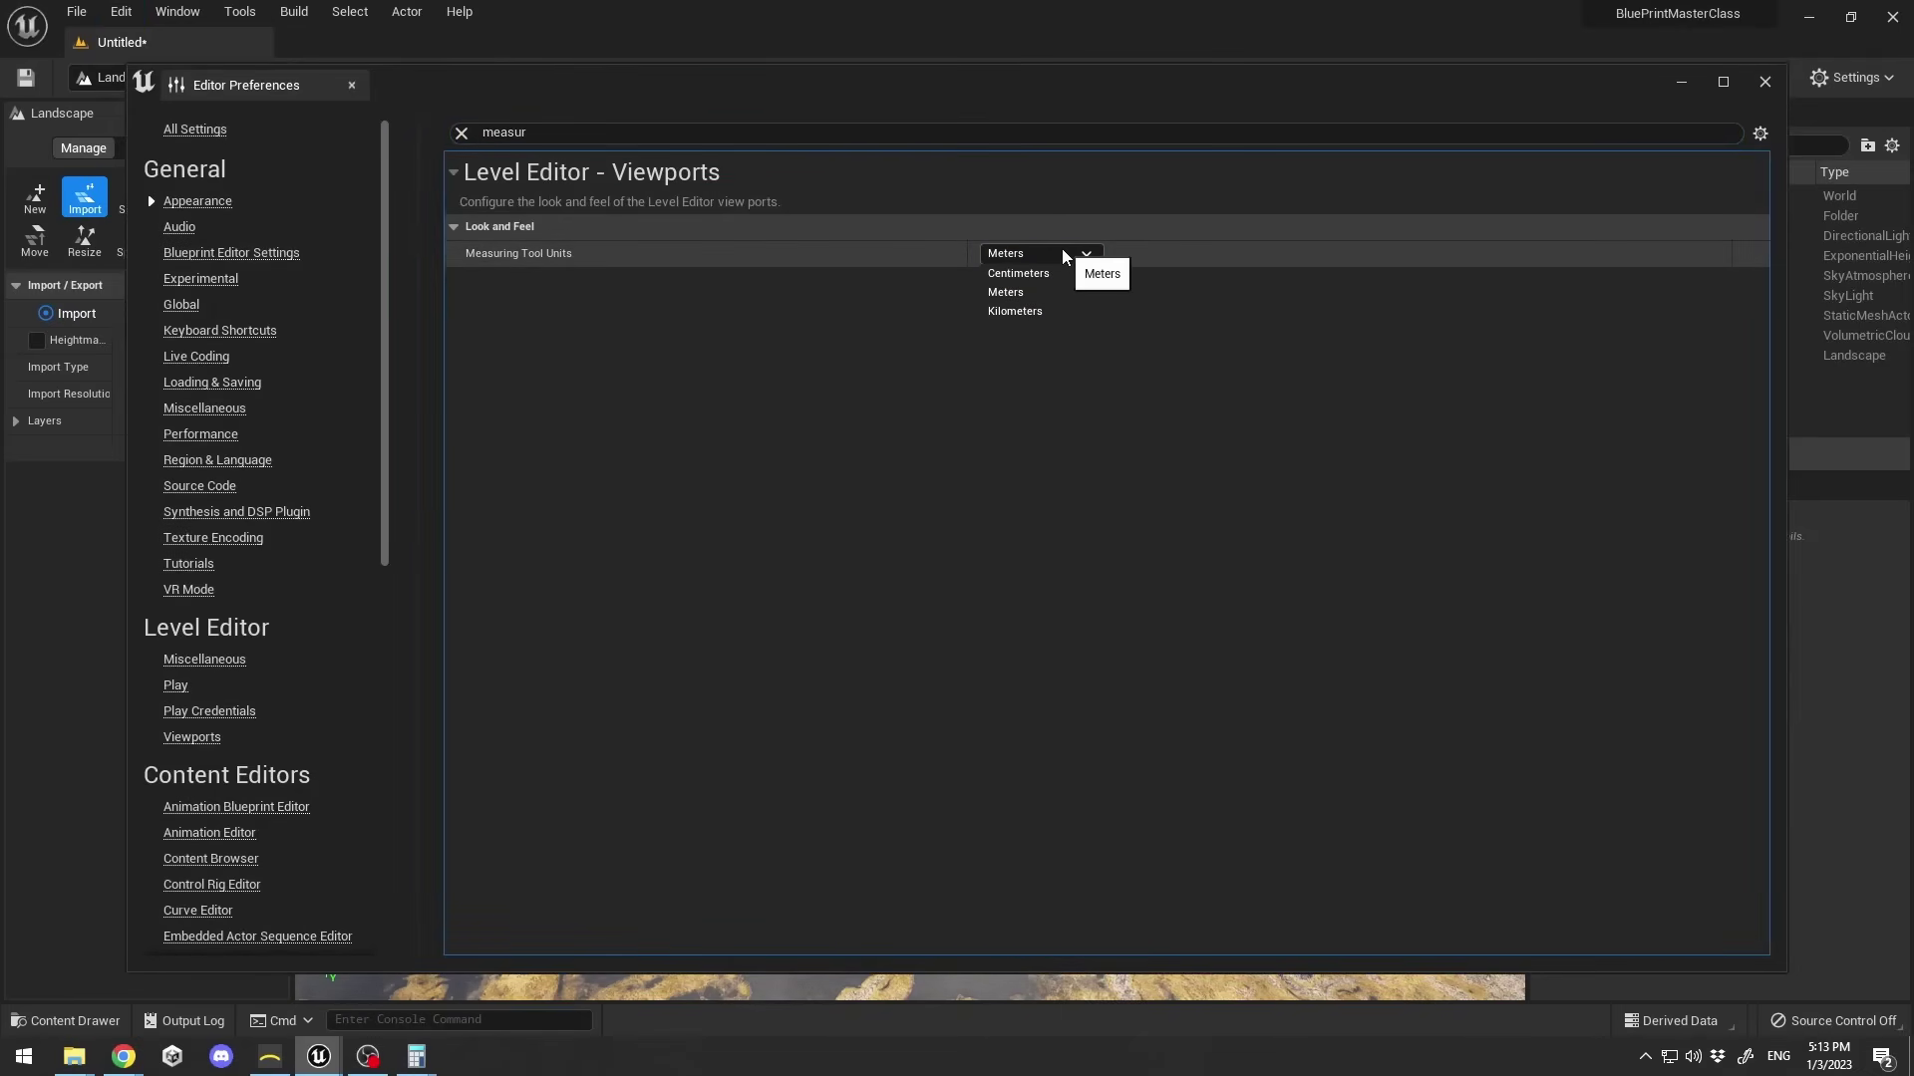
click(1017, 294)
click(1794, 141)
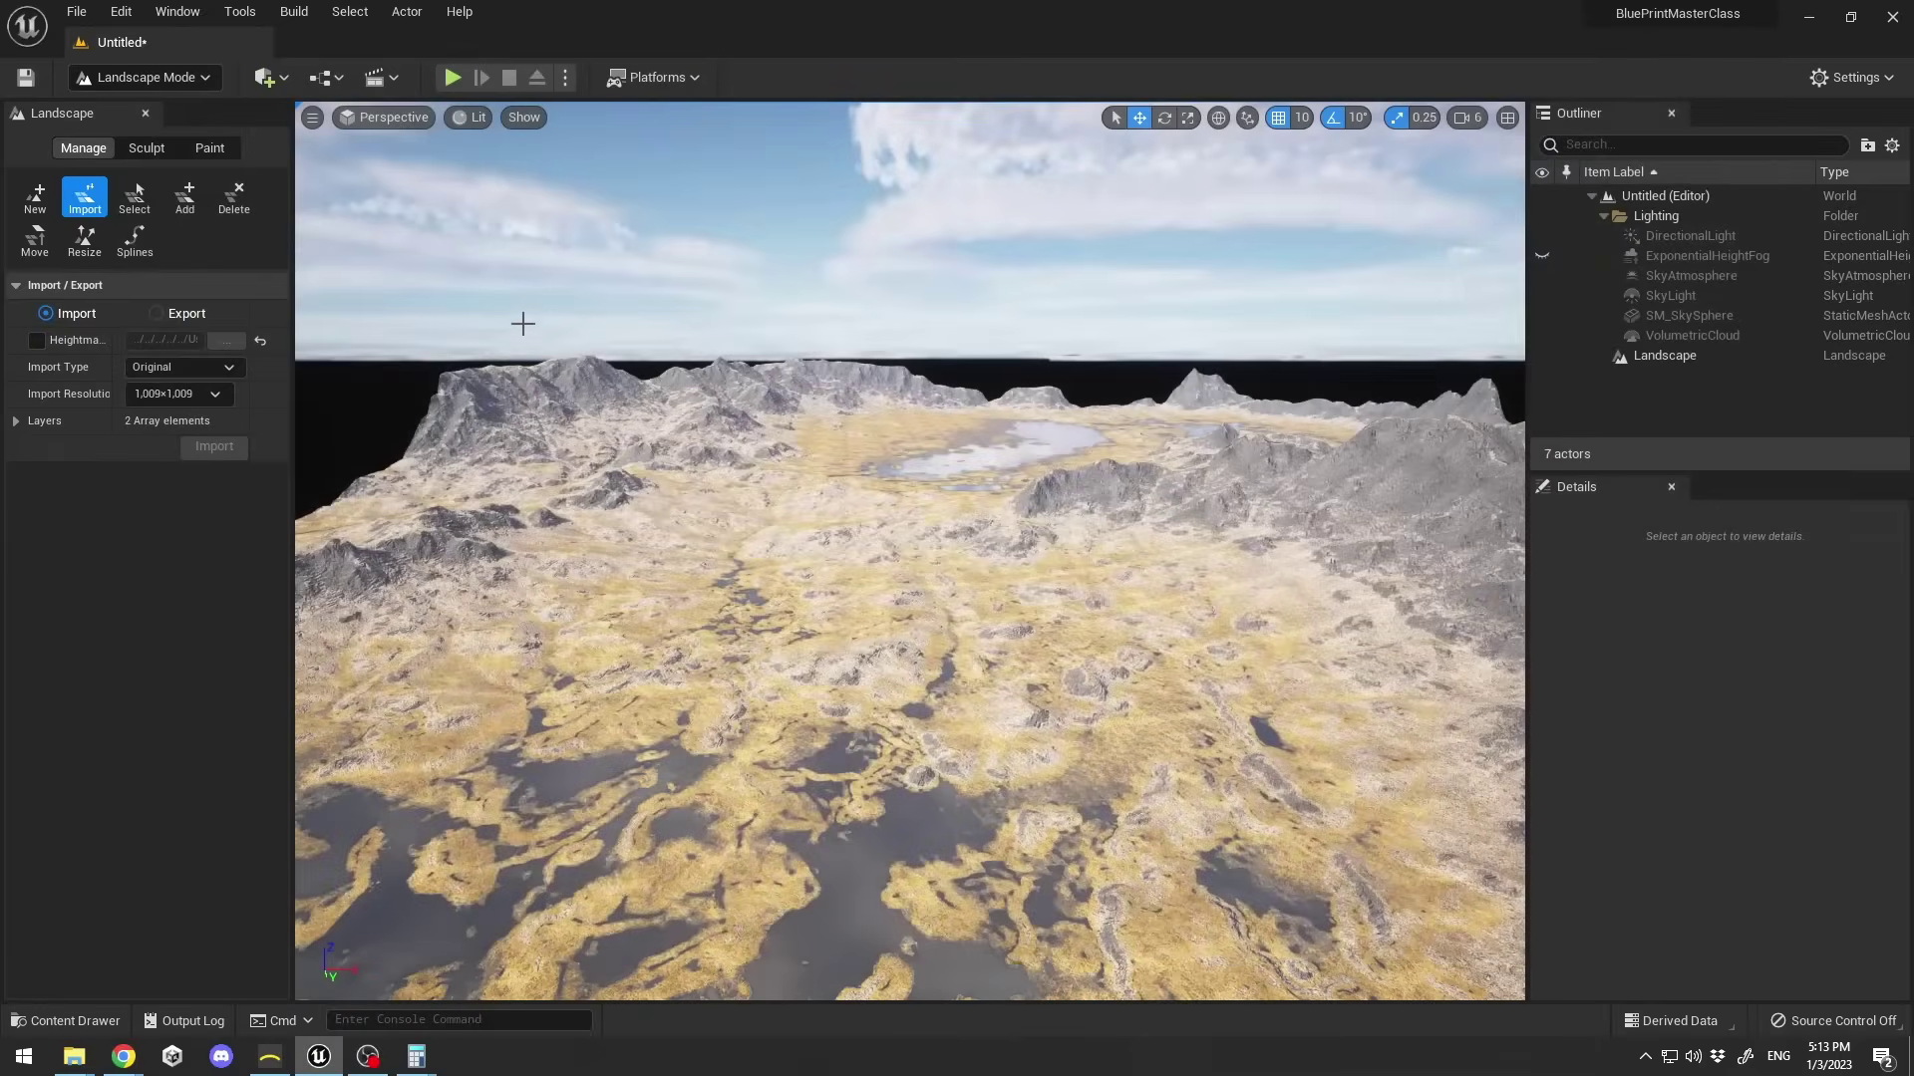
Return to Select mode and split the perspective view into the four-viewport layout.
click(149, 78)
click(145, 118)
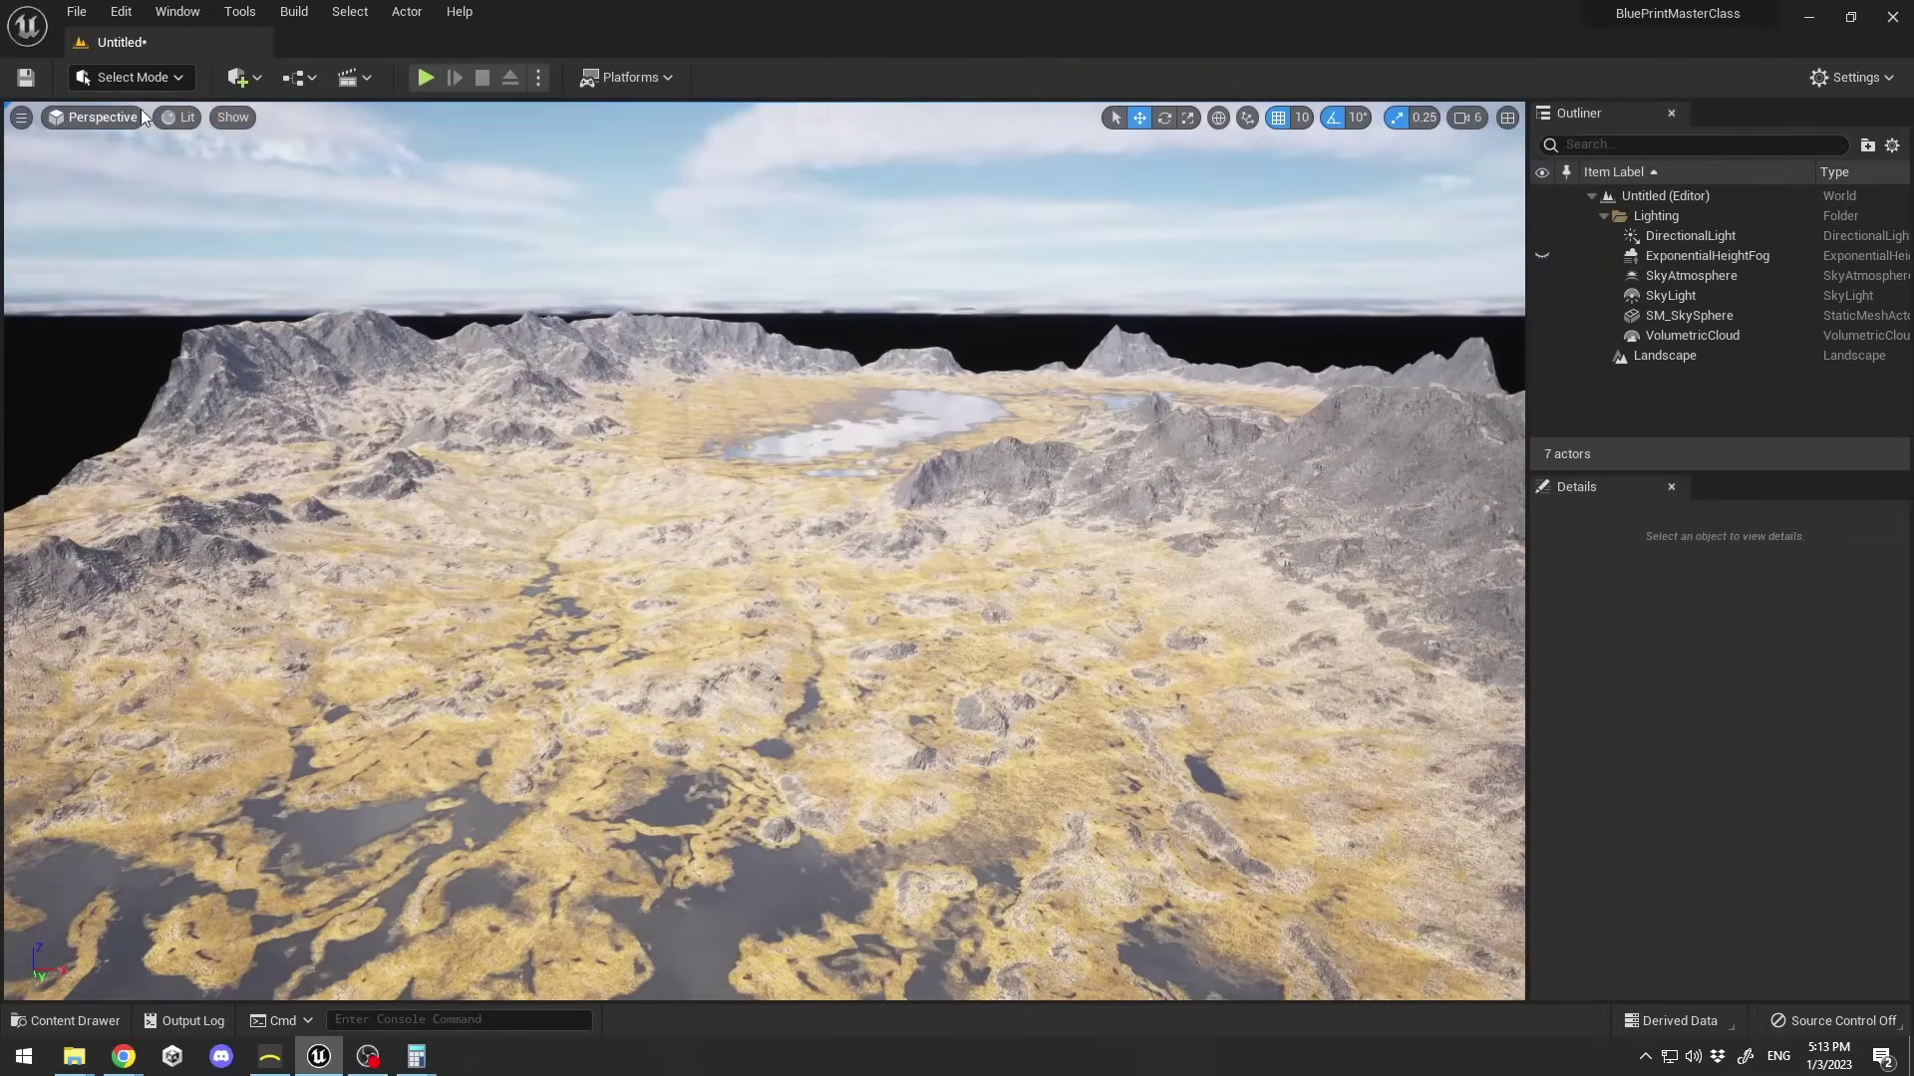
click(1506, 118)
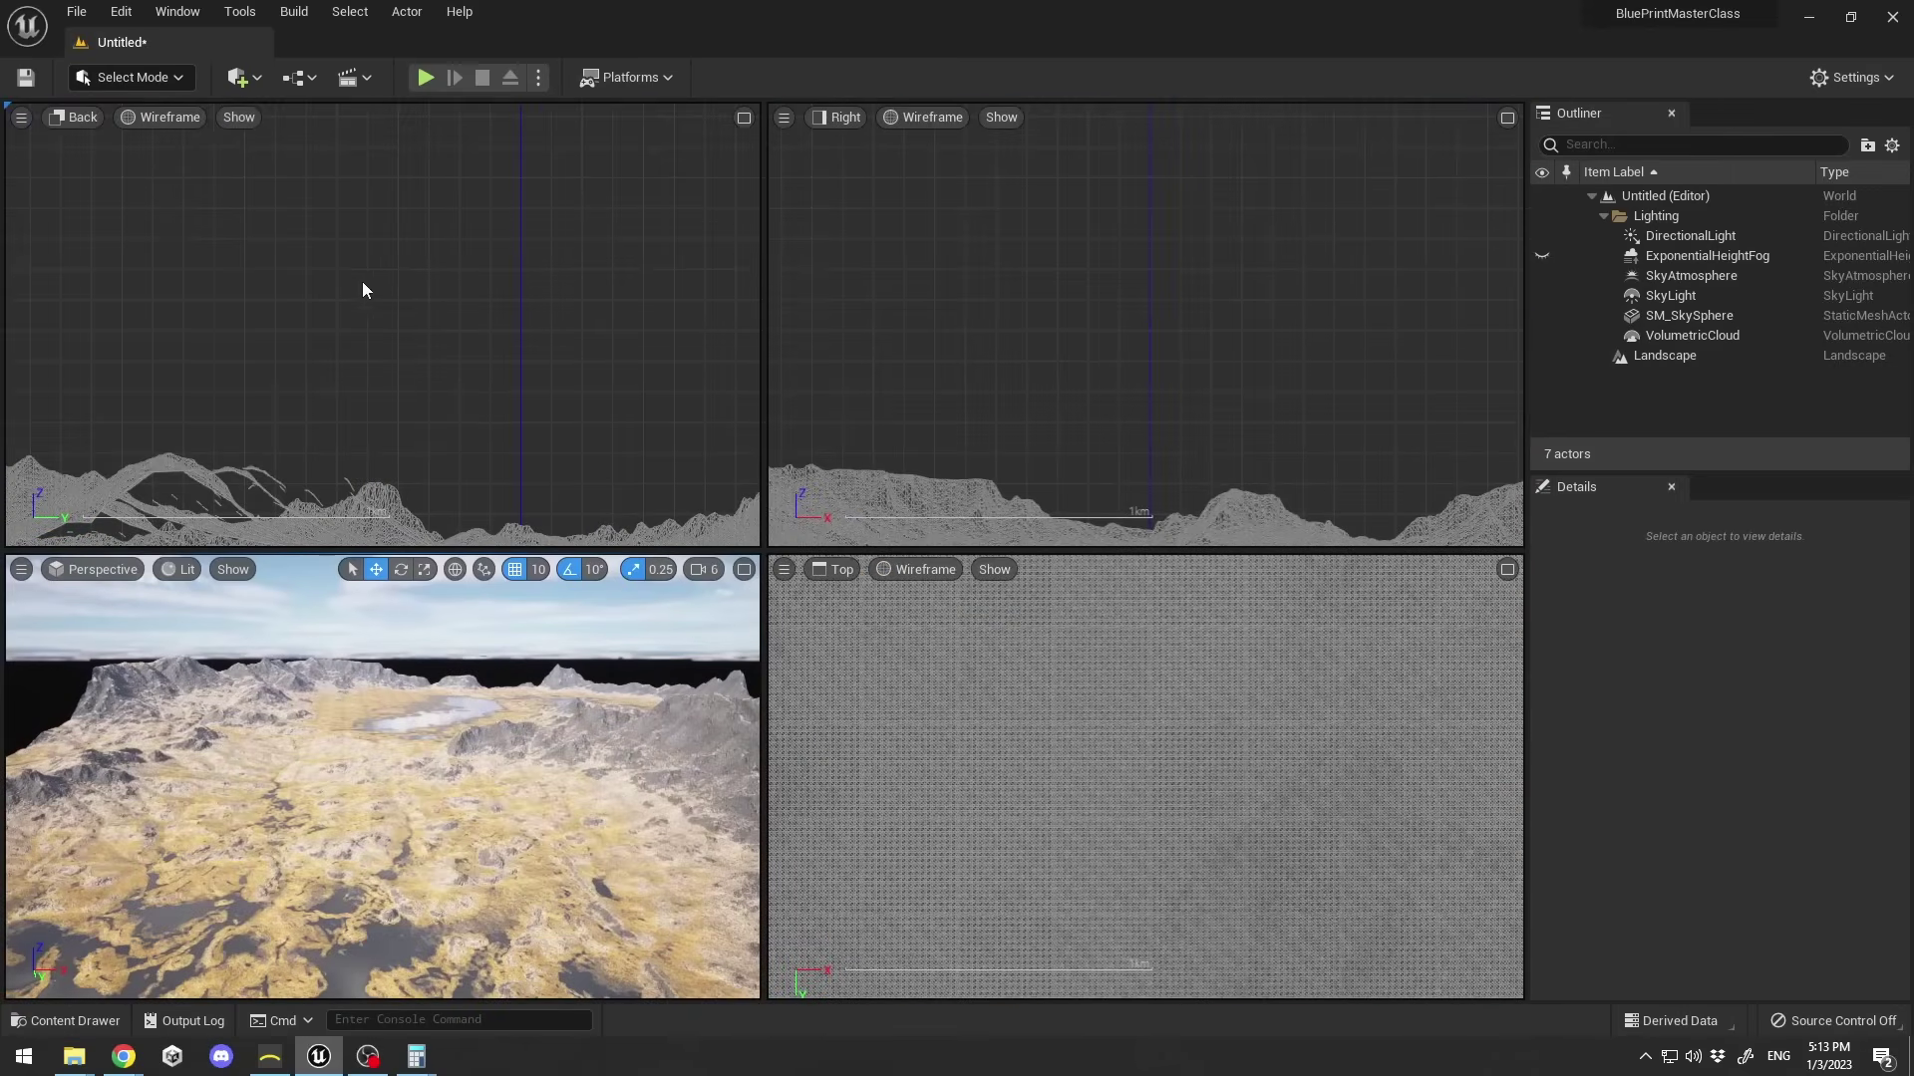
Measure the height of the landscape's tall peak down to its base in the full-screen Back wireframe view.
click(595, 278)
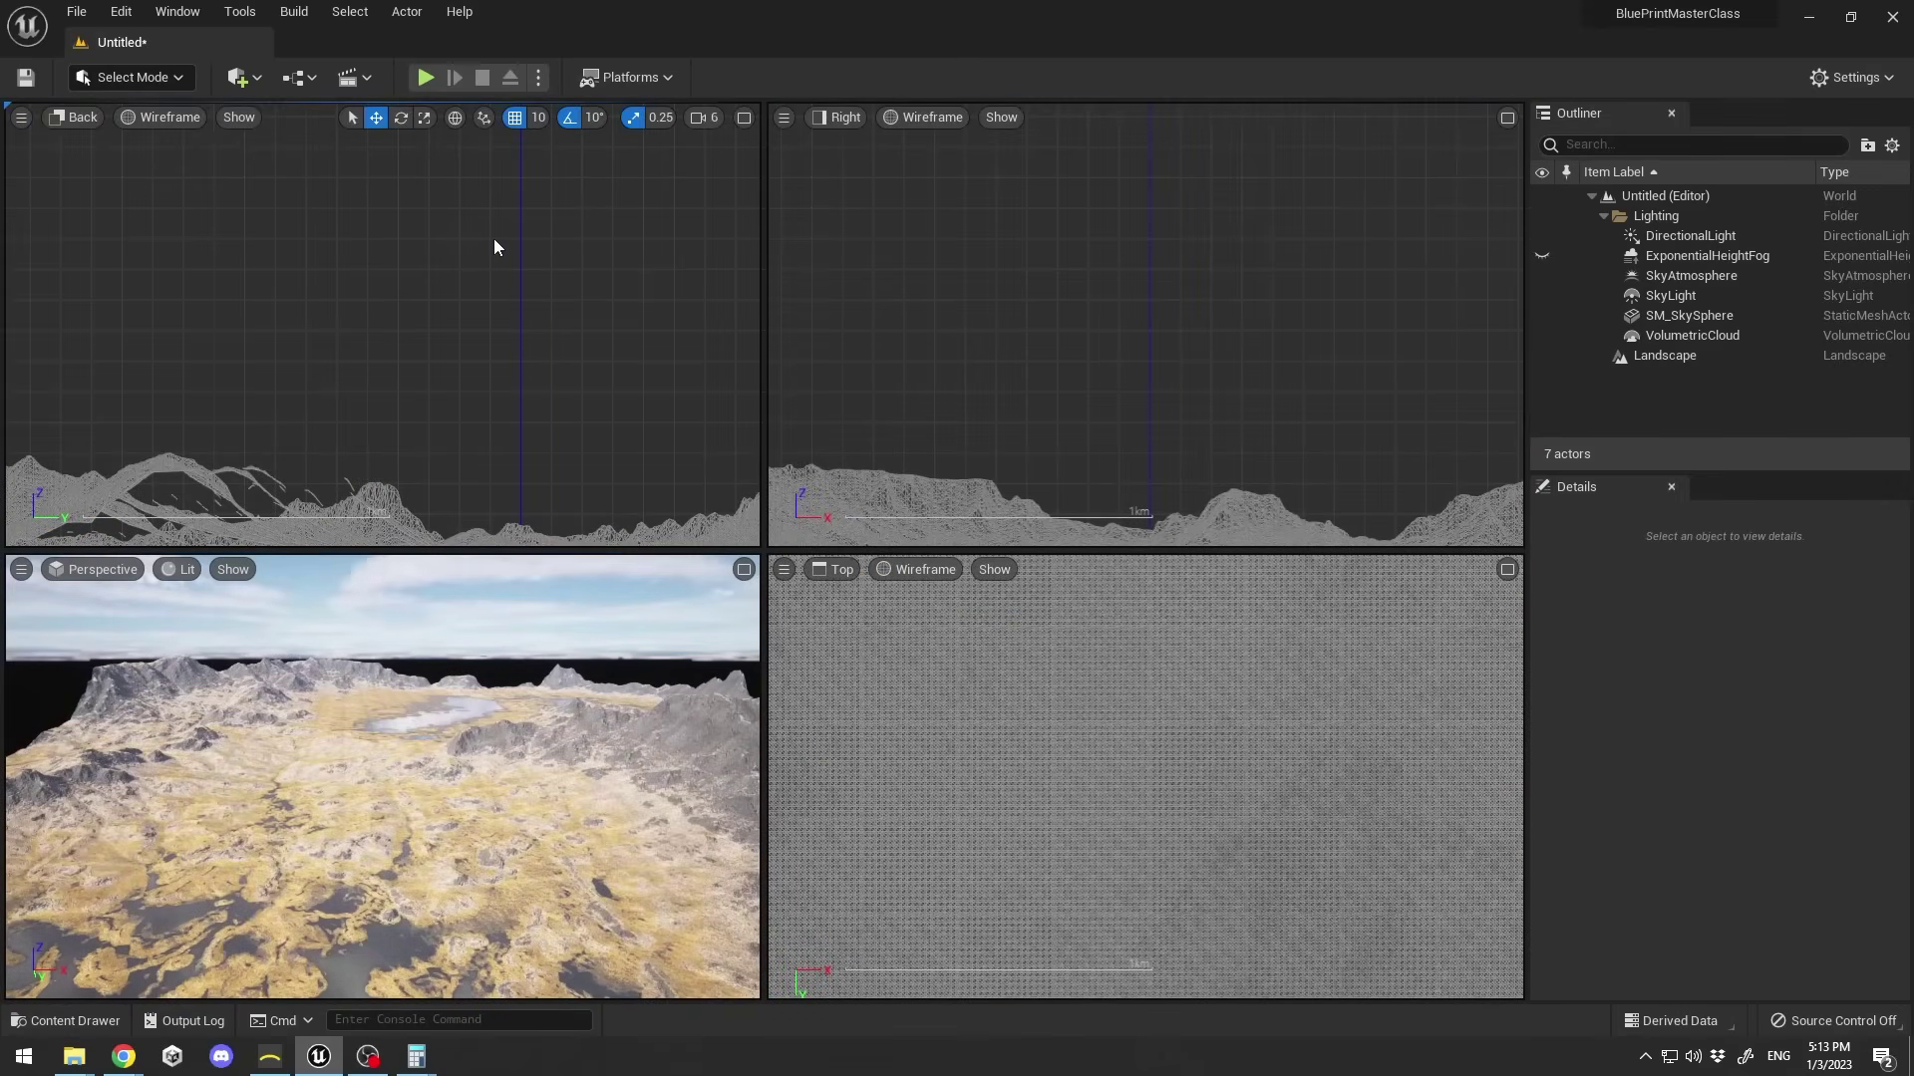
key(F11)
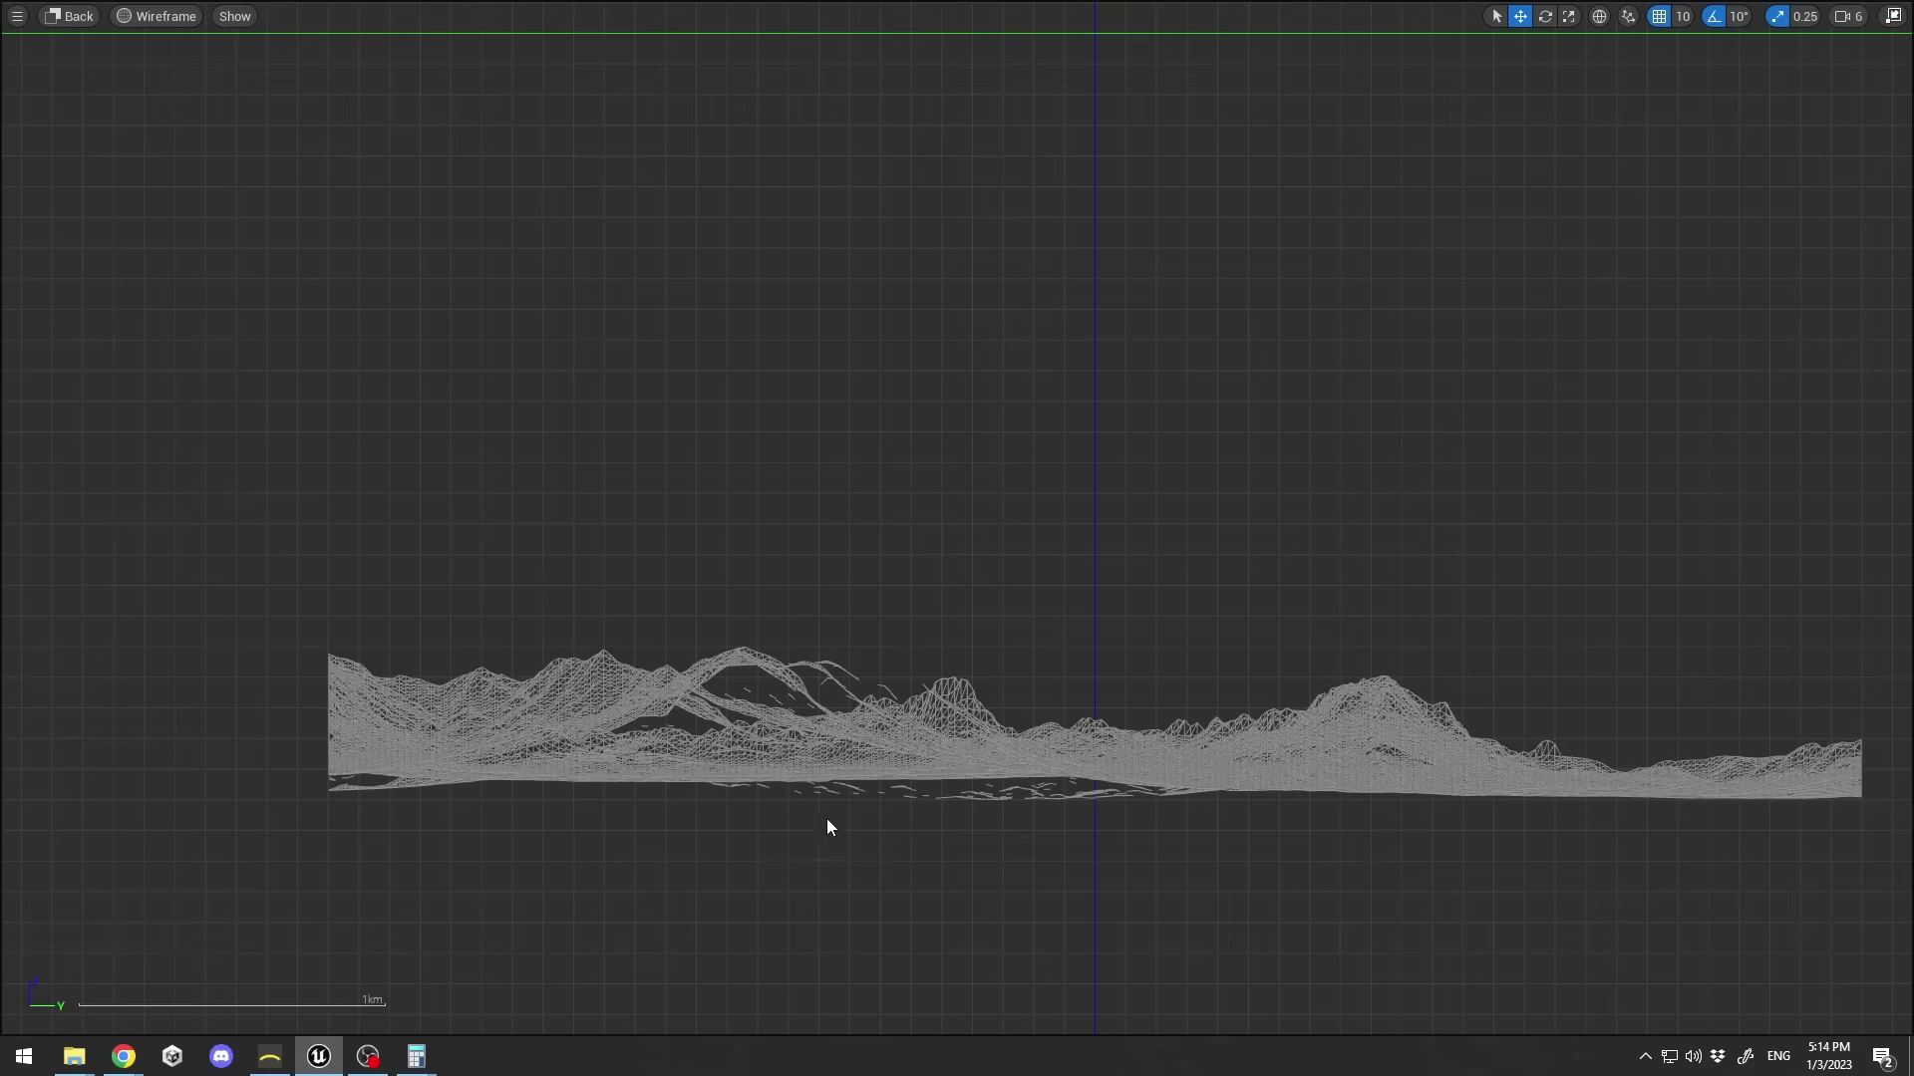
scroll(586, 827, up, 2)
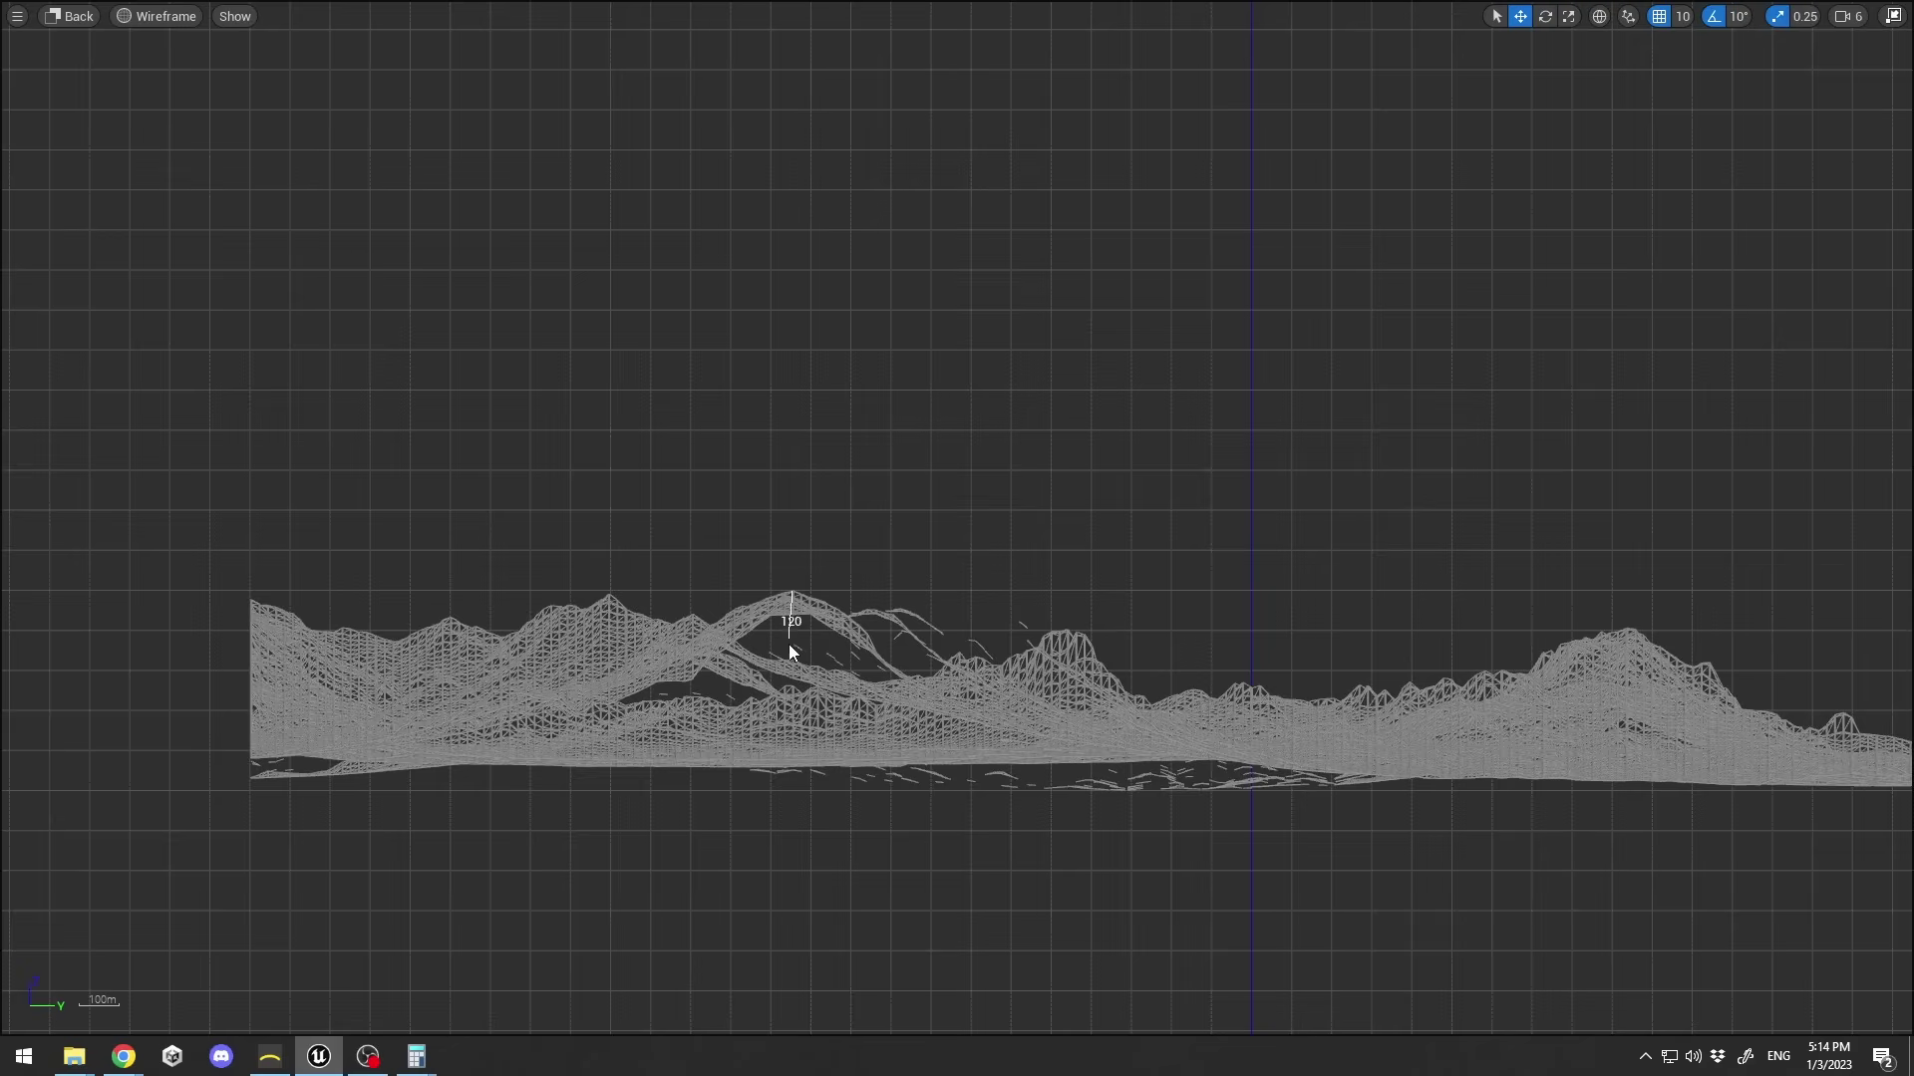
middle_drag(792, 774, 793, 791)
middle_drag(793, 792, 793, 791)
key(F11)
key(F11)
key(F11)
Measure the landscape's length and width across its full extent in the full-screen Top wireframe view.
click(1031, 746)
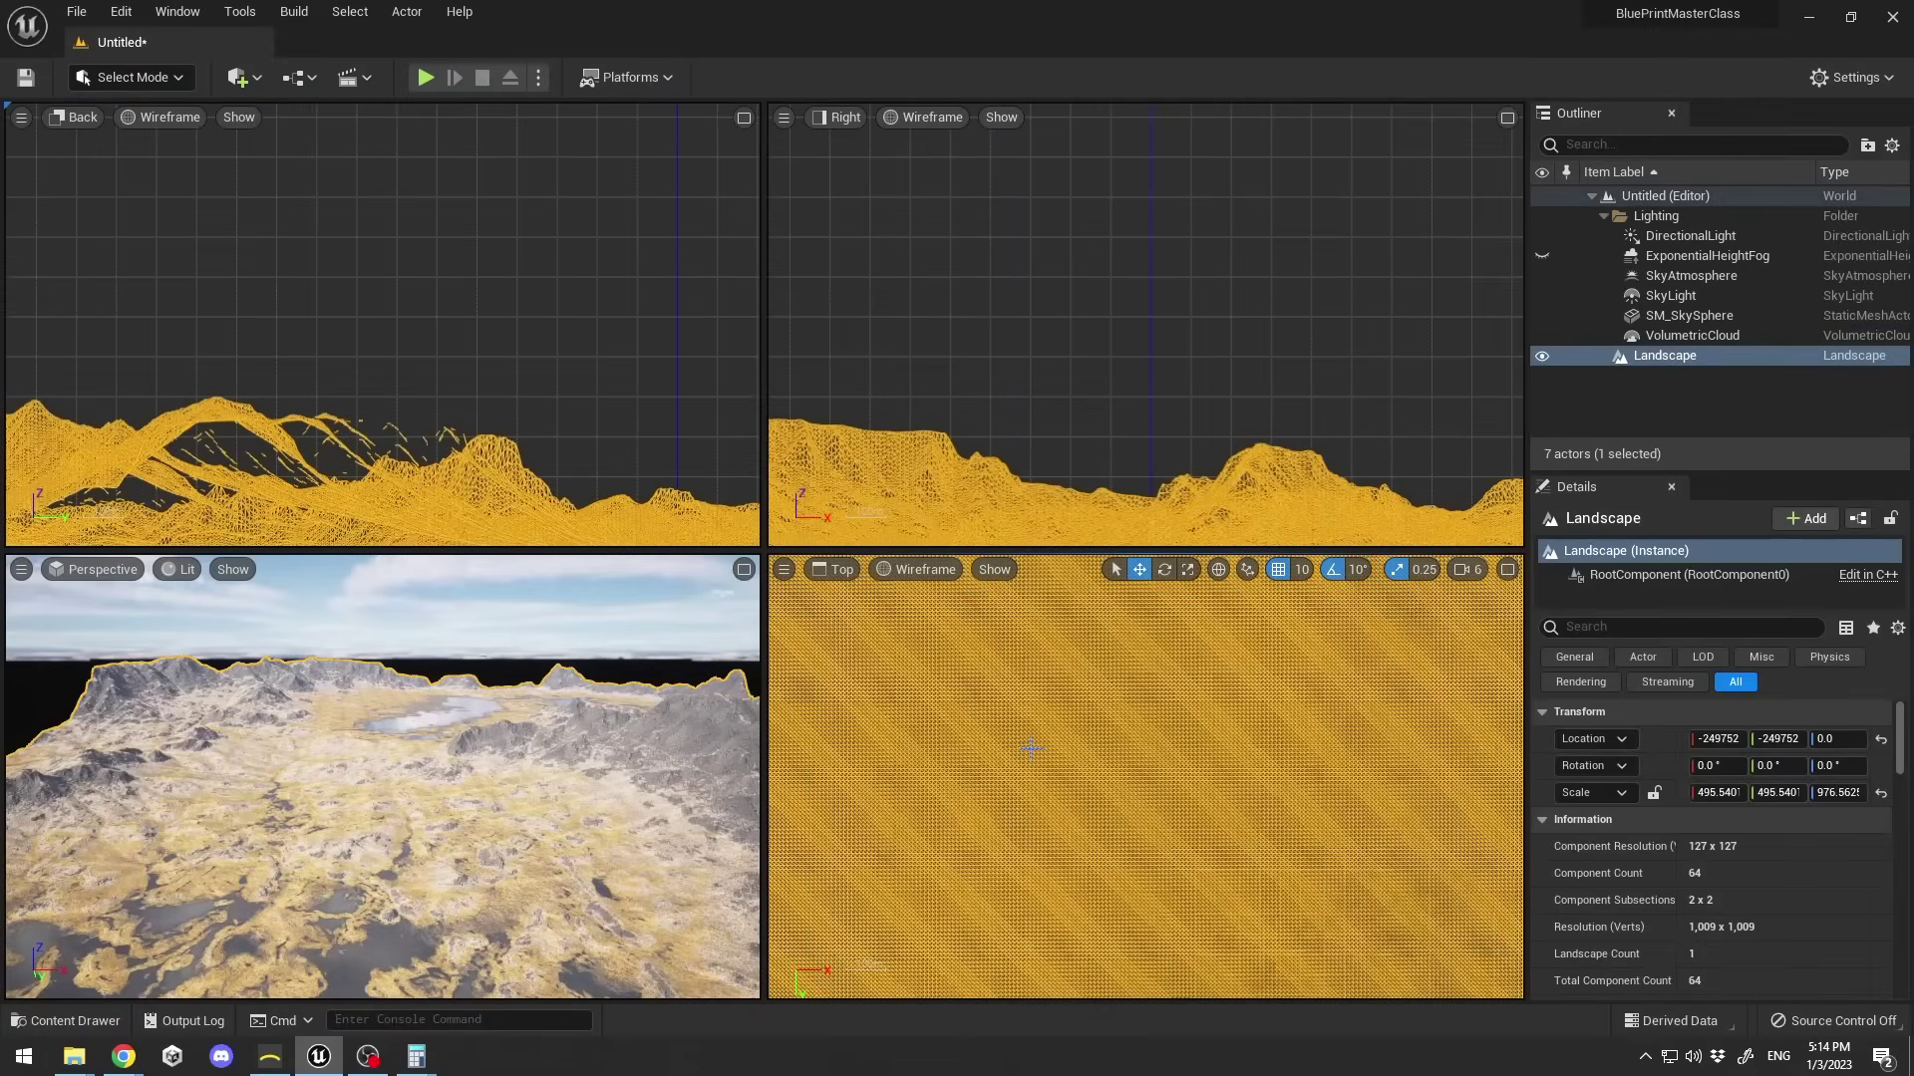
key(F11)
scroll(937, 618, down, 5)
key(Escape)
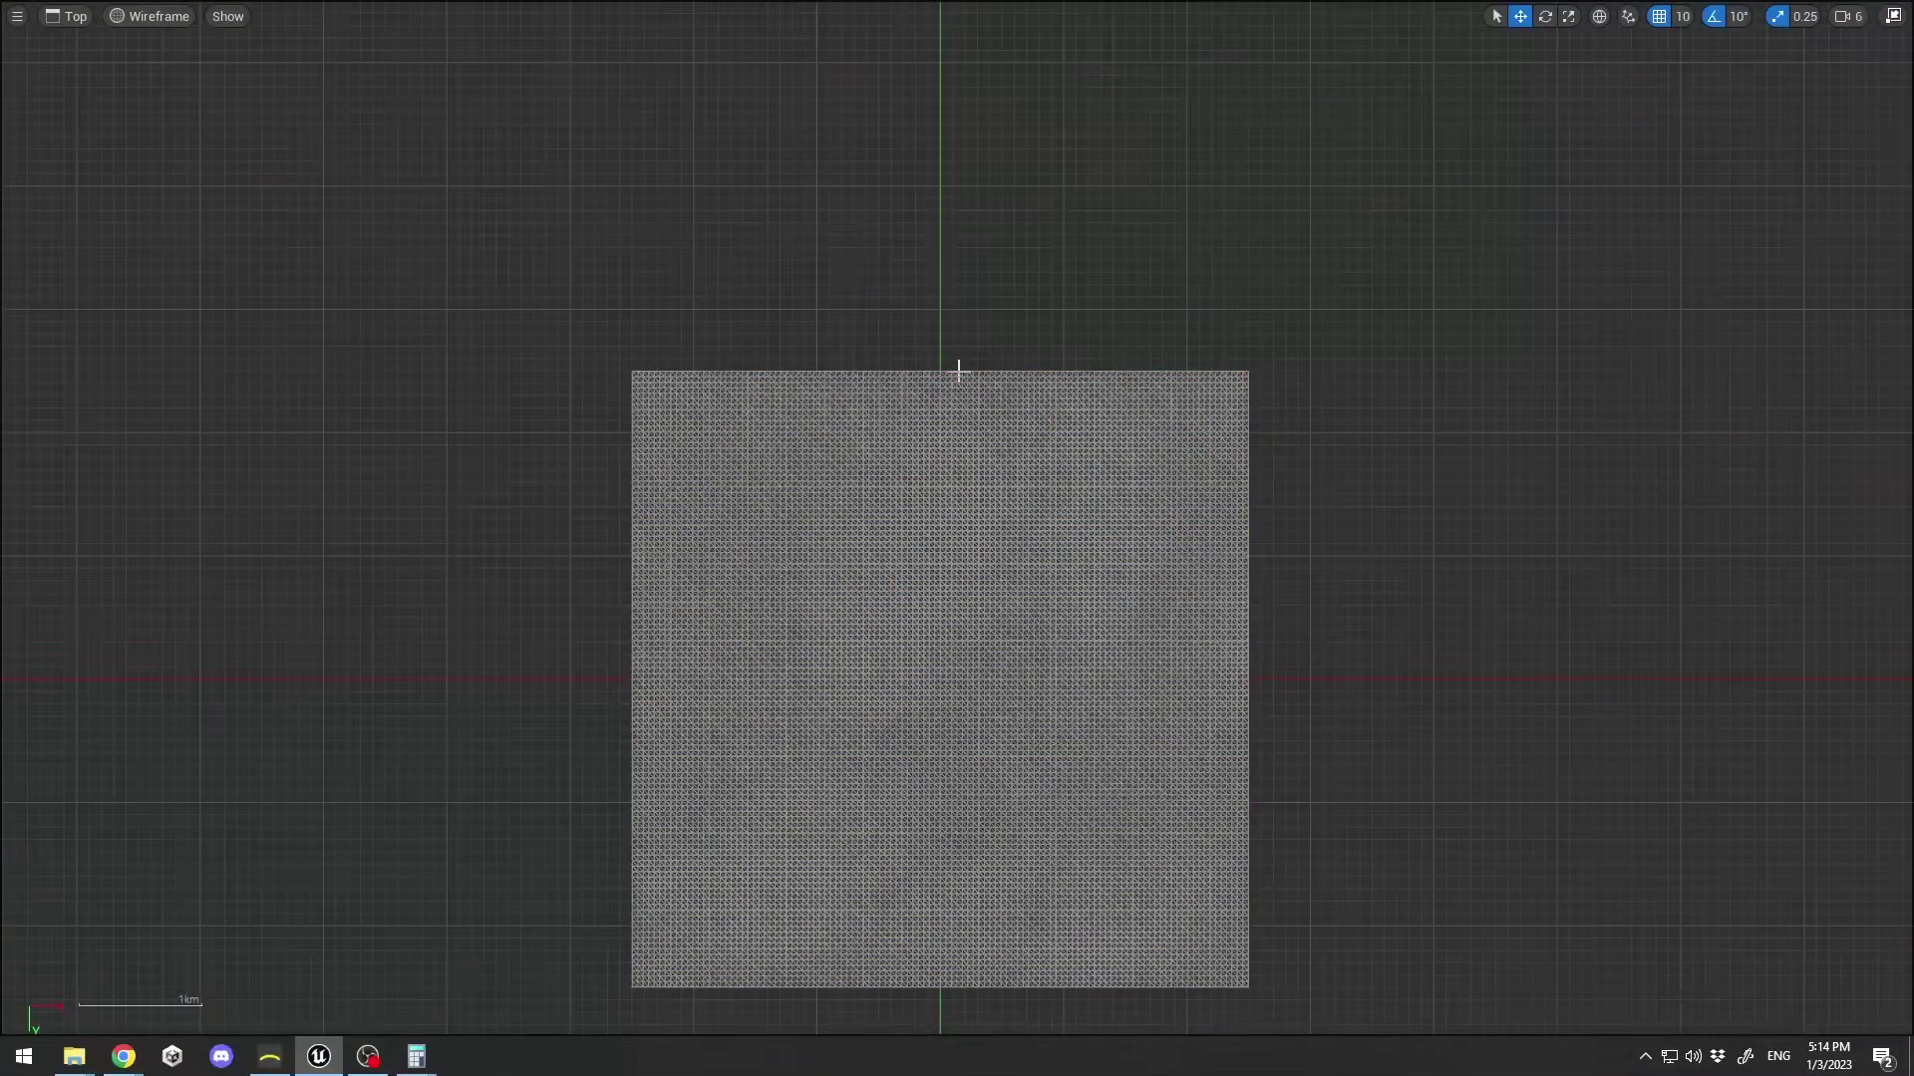
middle_drag(940, 371, 953, 989)
middle_drag(1252, 679, 648, 670)
key(F11)
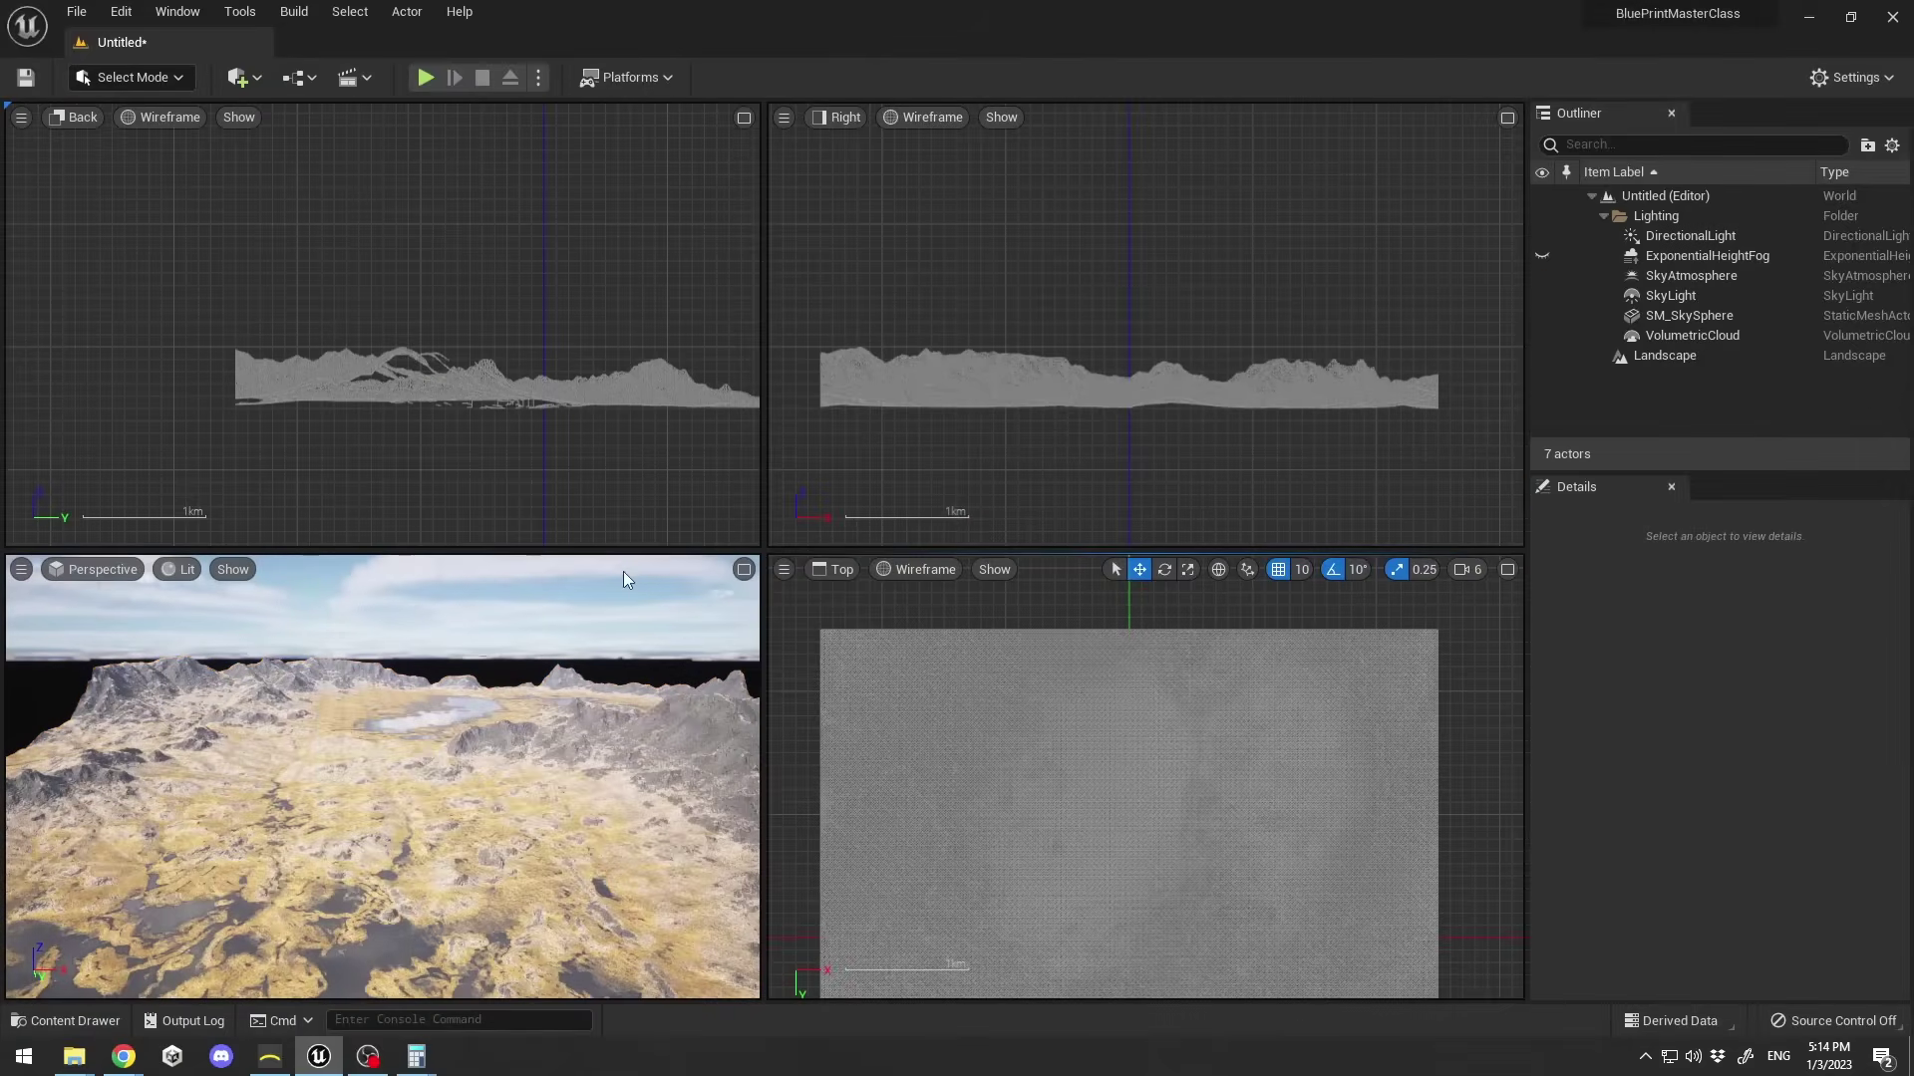
View the landscape in the full-screen perspective viewport, clear its selection, and leave full screen.
click(484, 780)
key(F11)
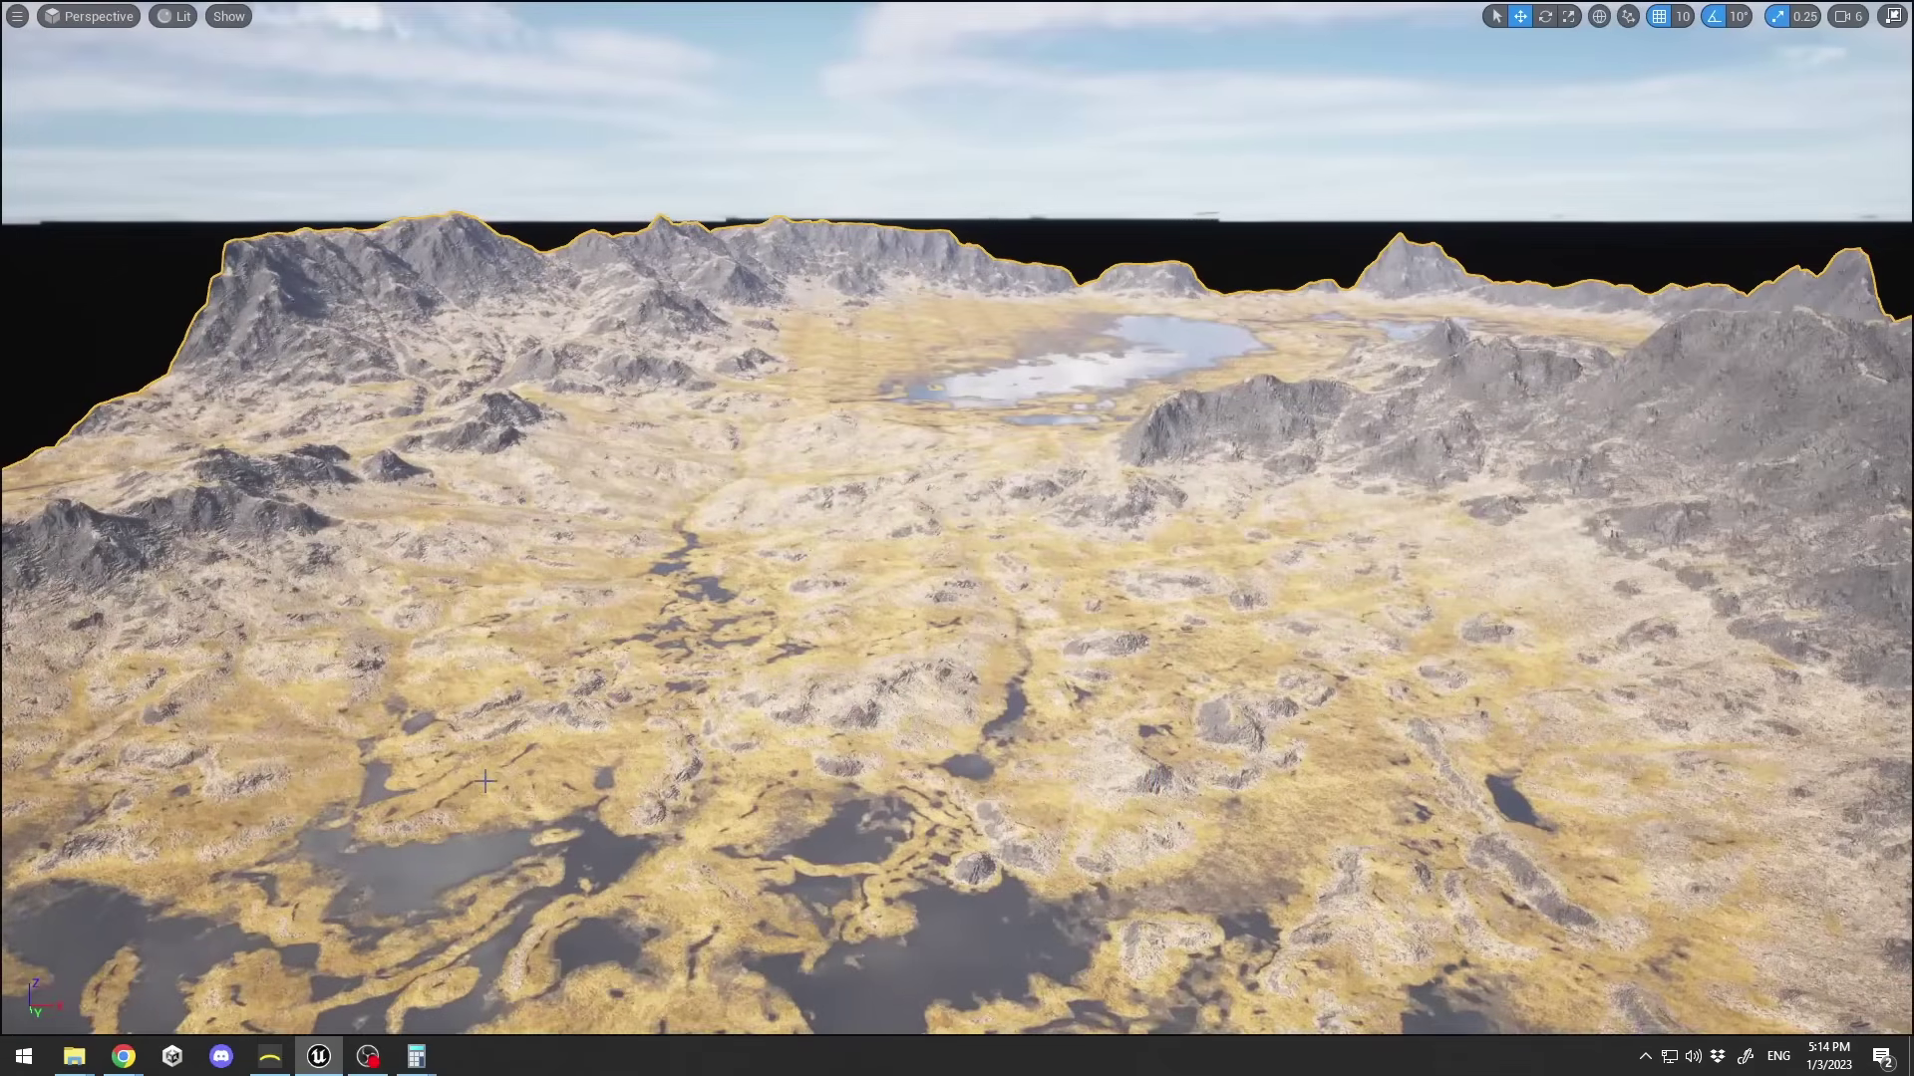
click(128, 301)
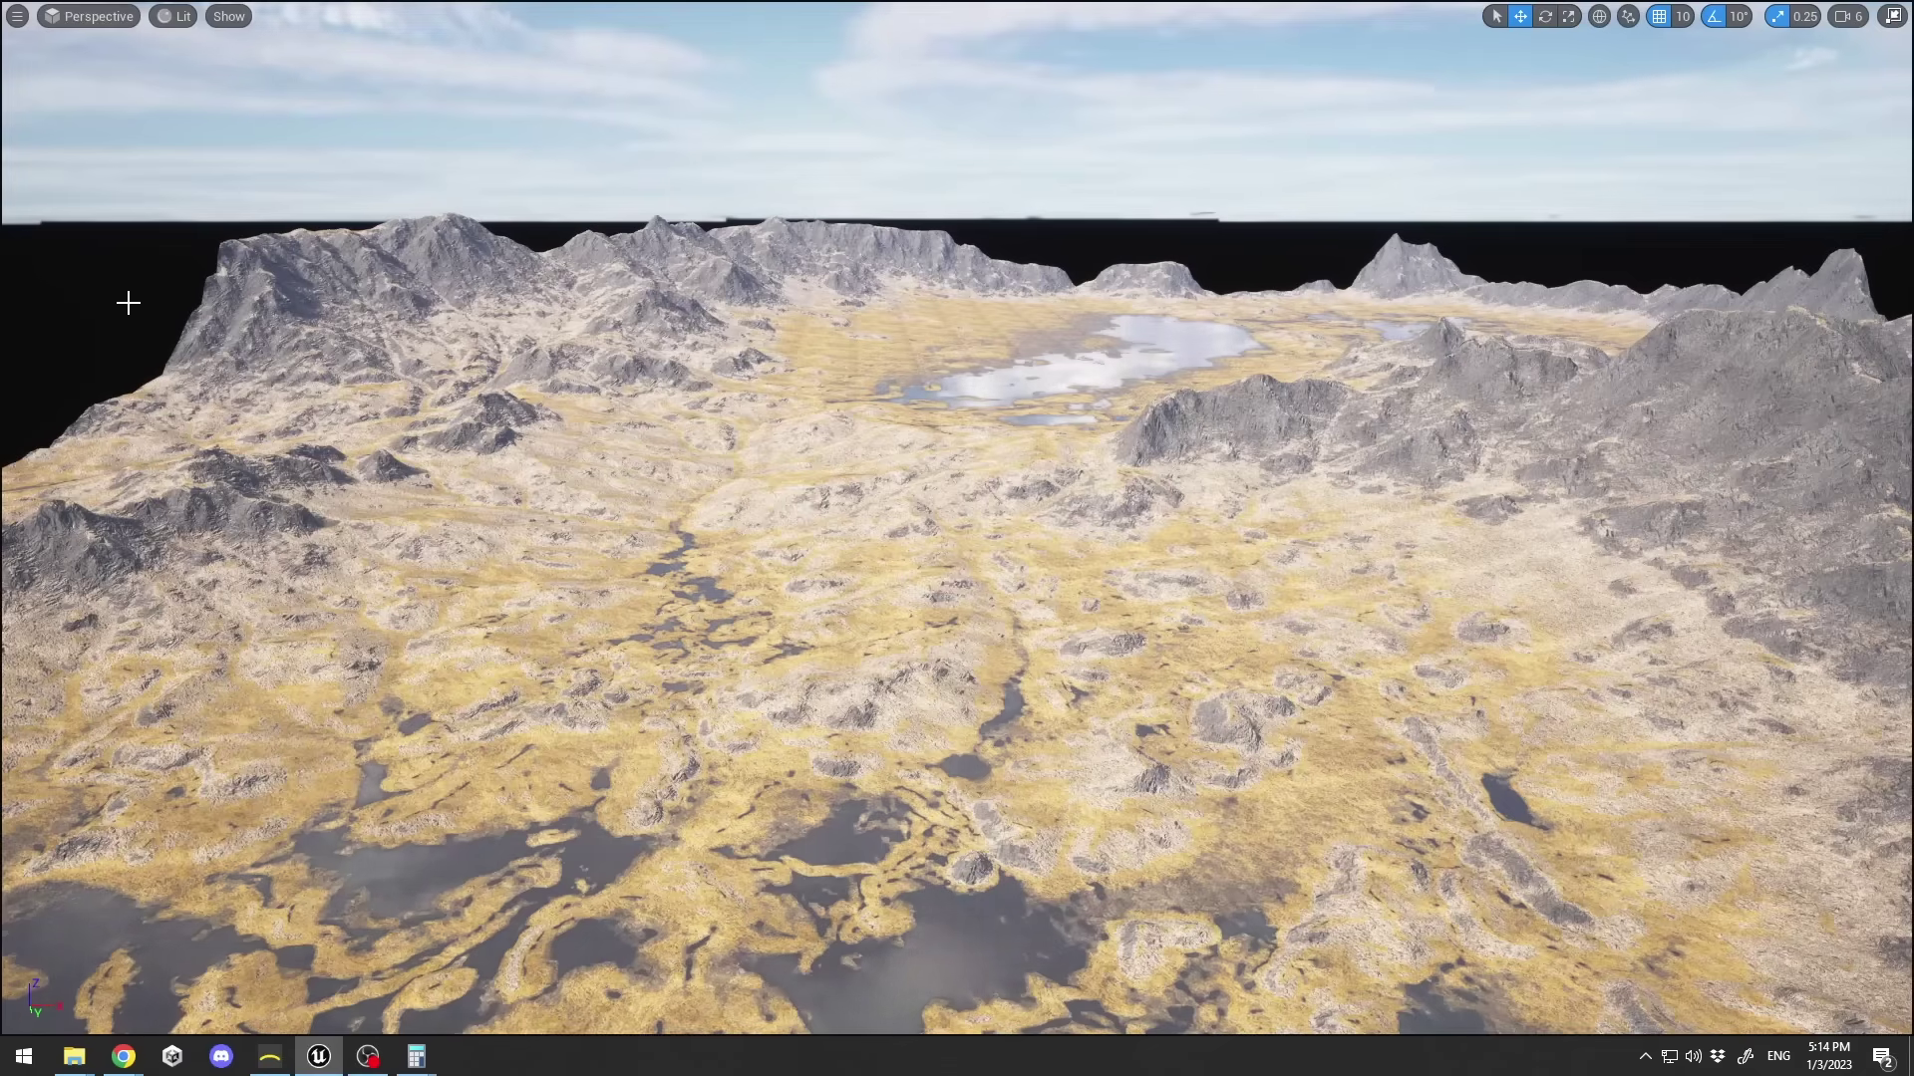
key(F11)
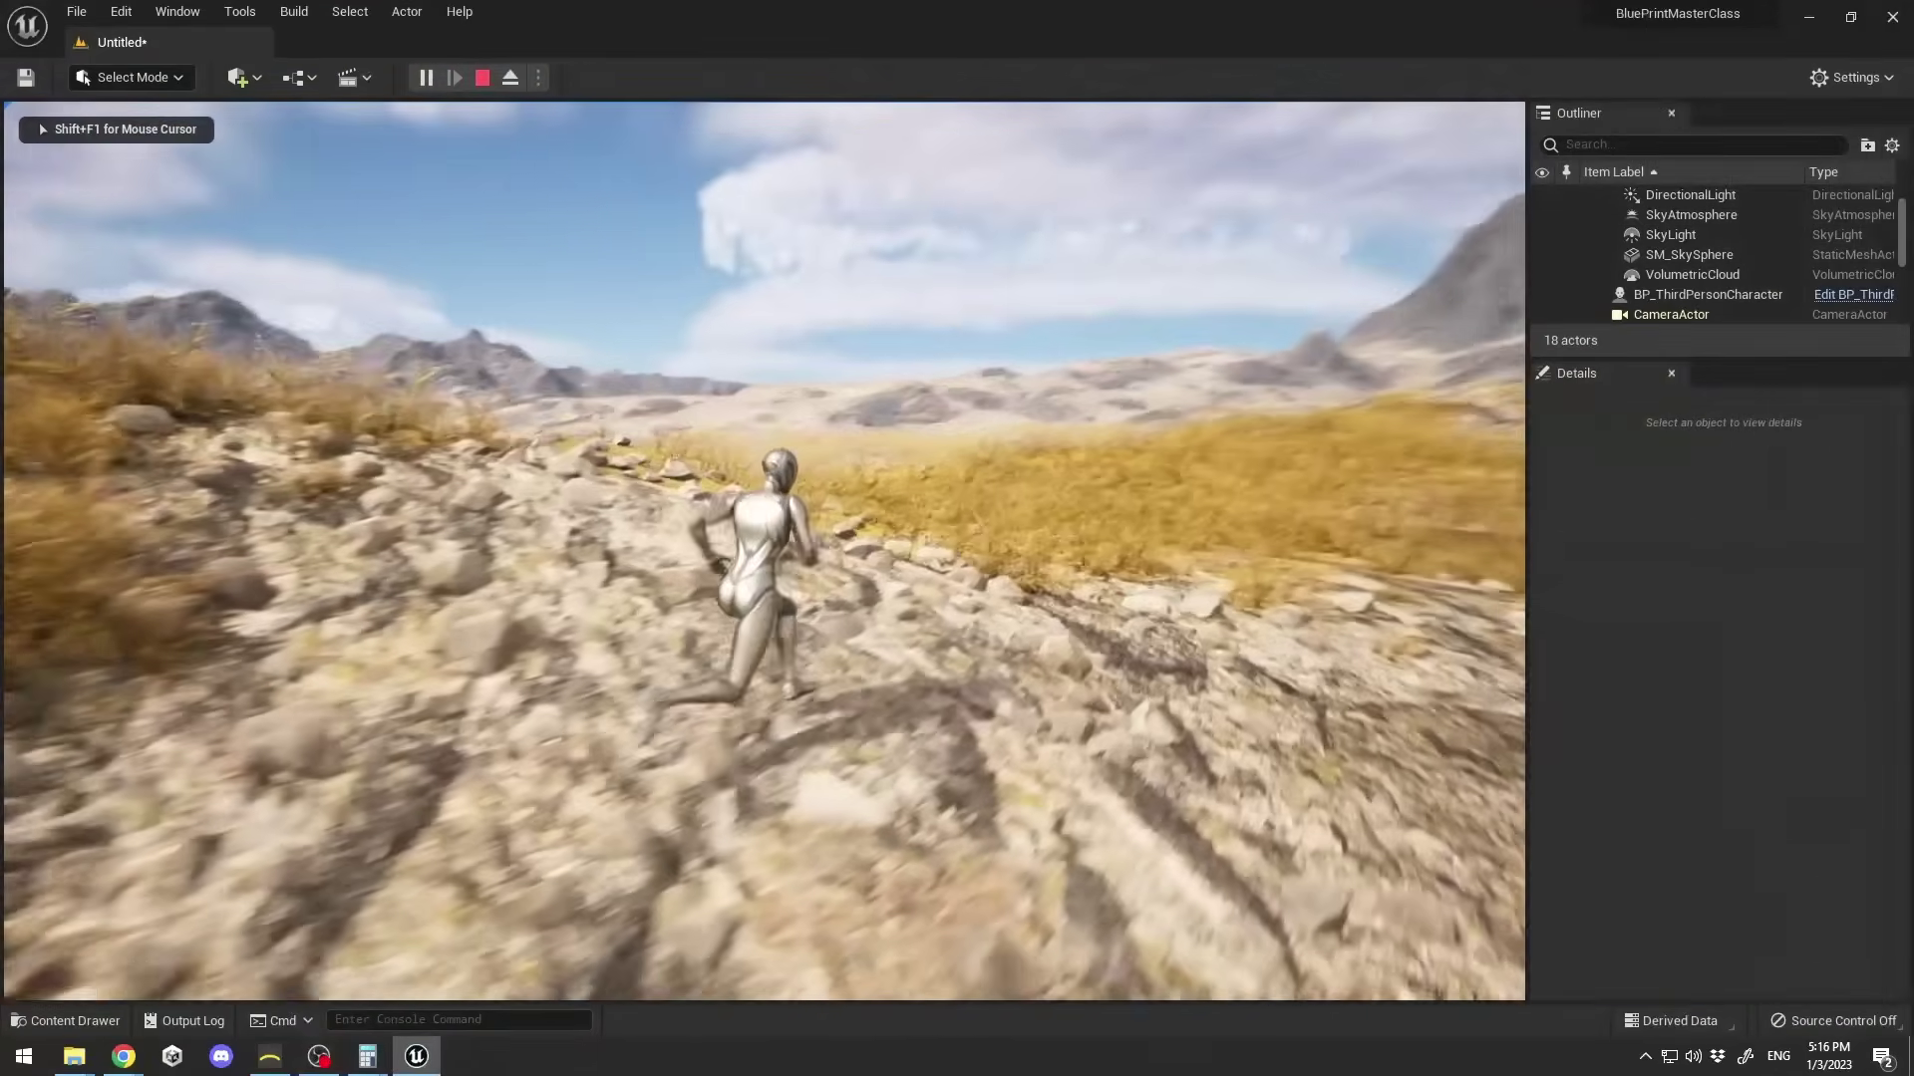
Run the third-person character across the landscape in play mode to judge the terrain's scale.
key(w)
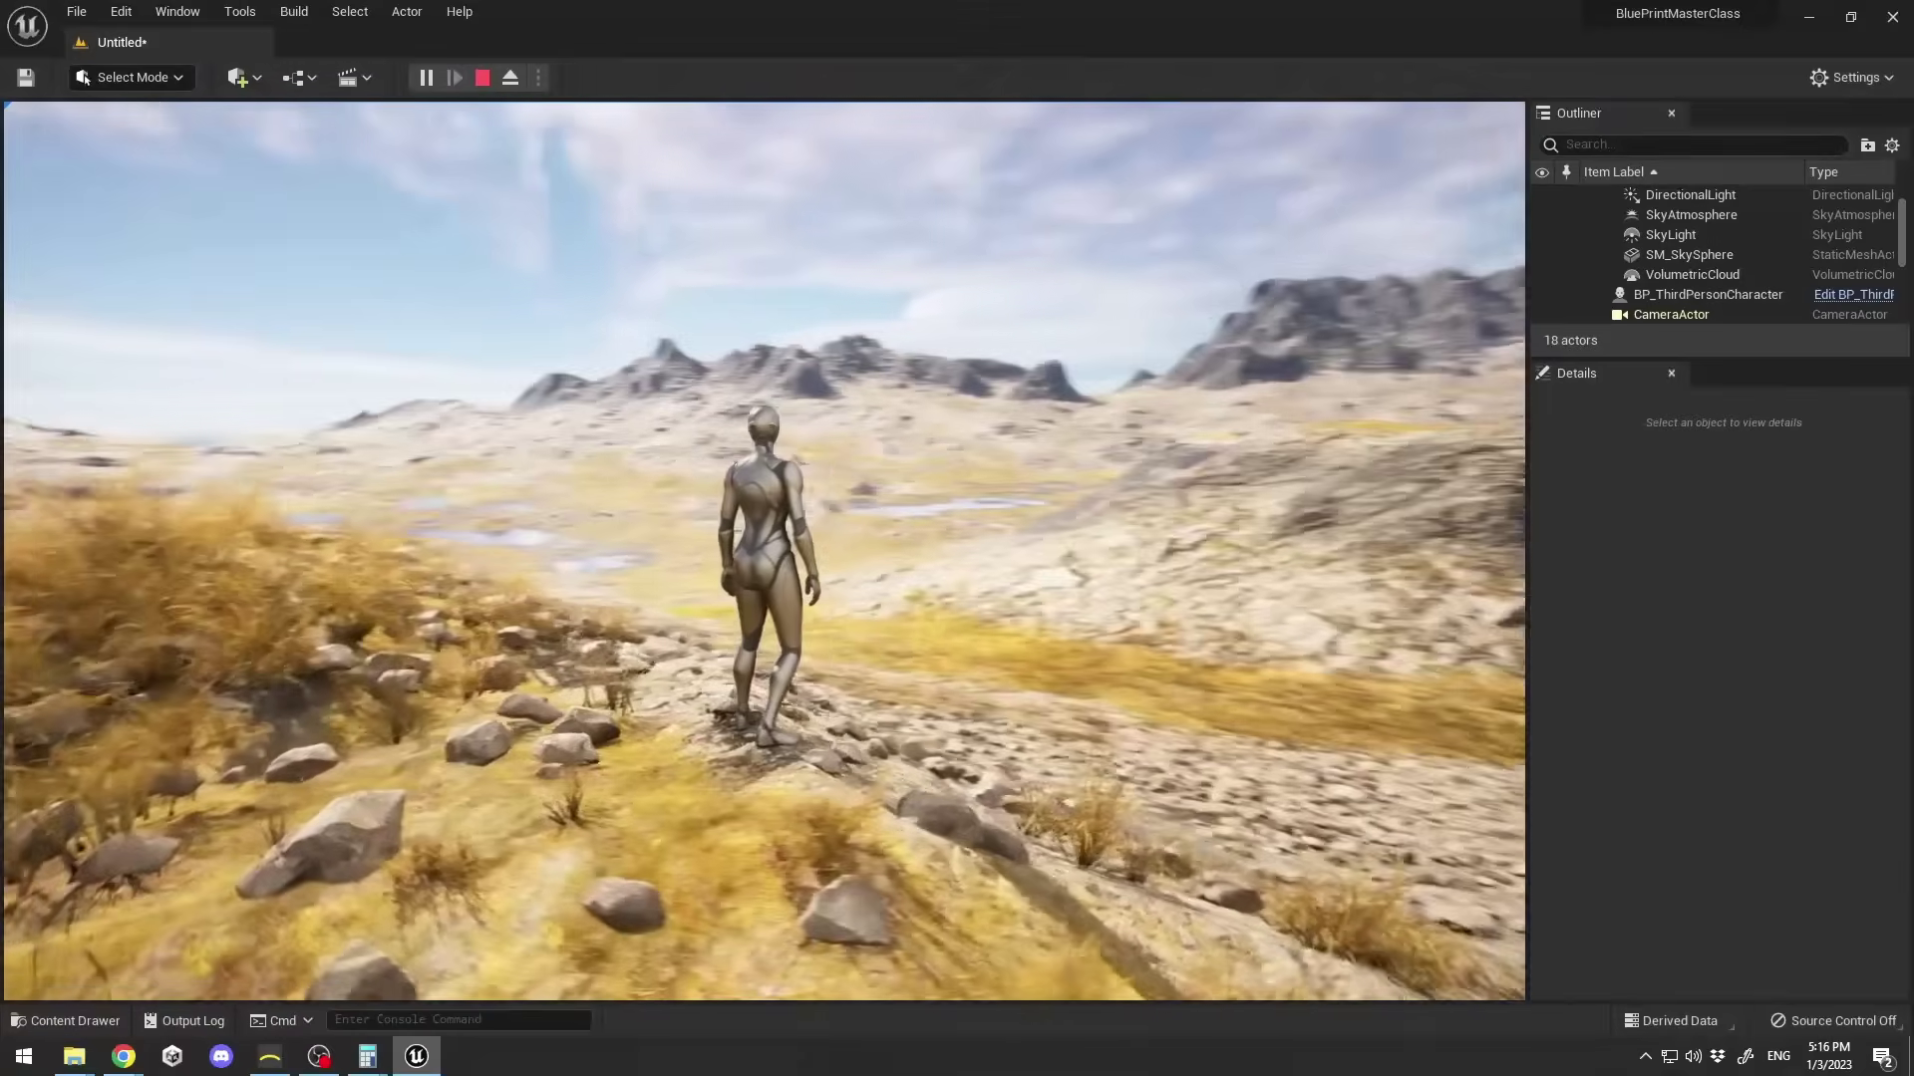
key(s)
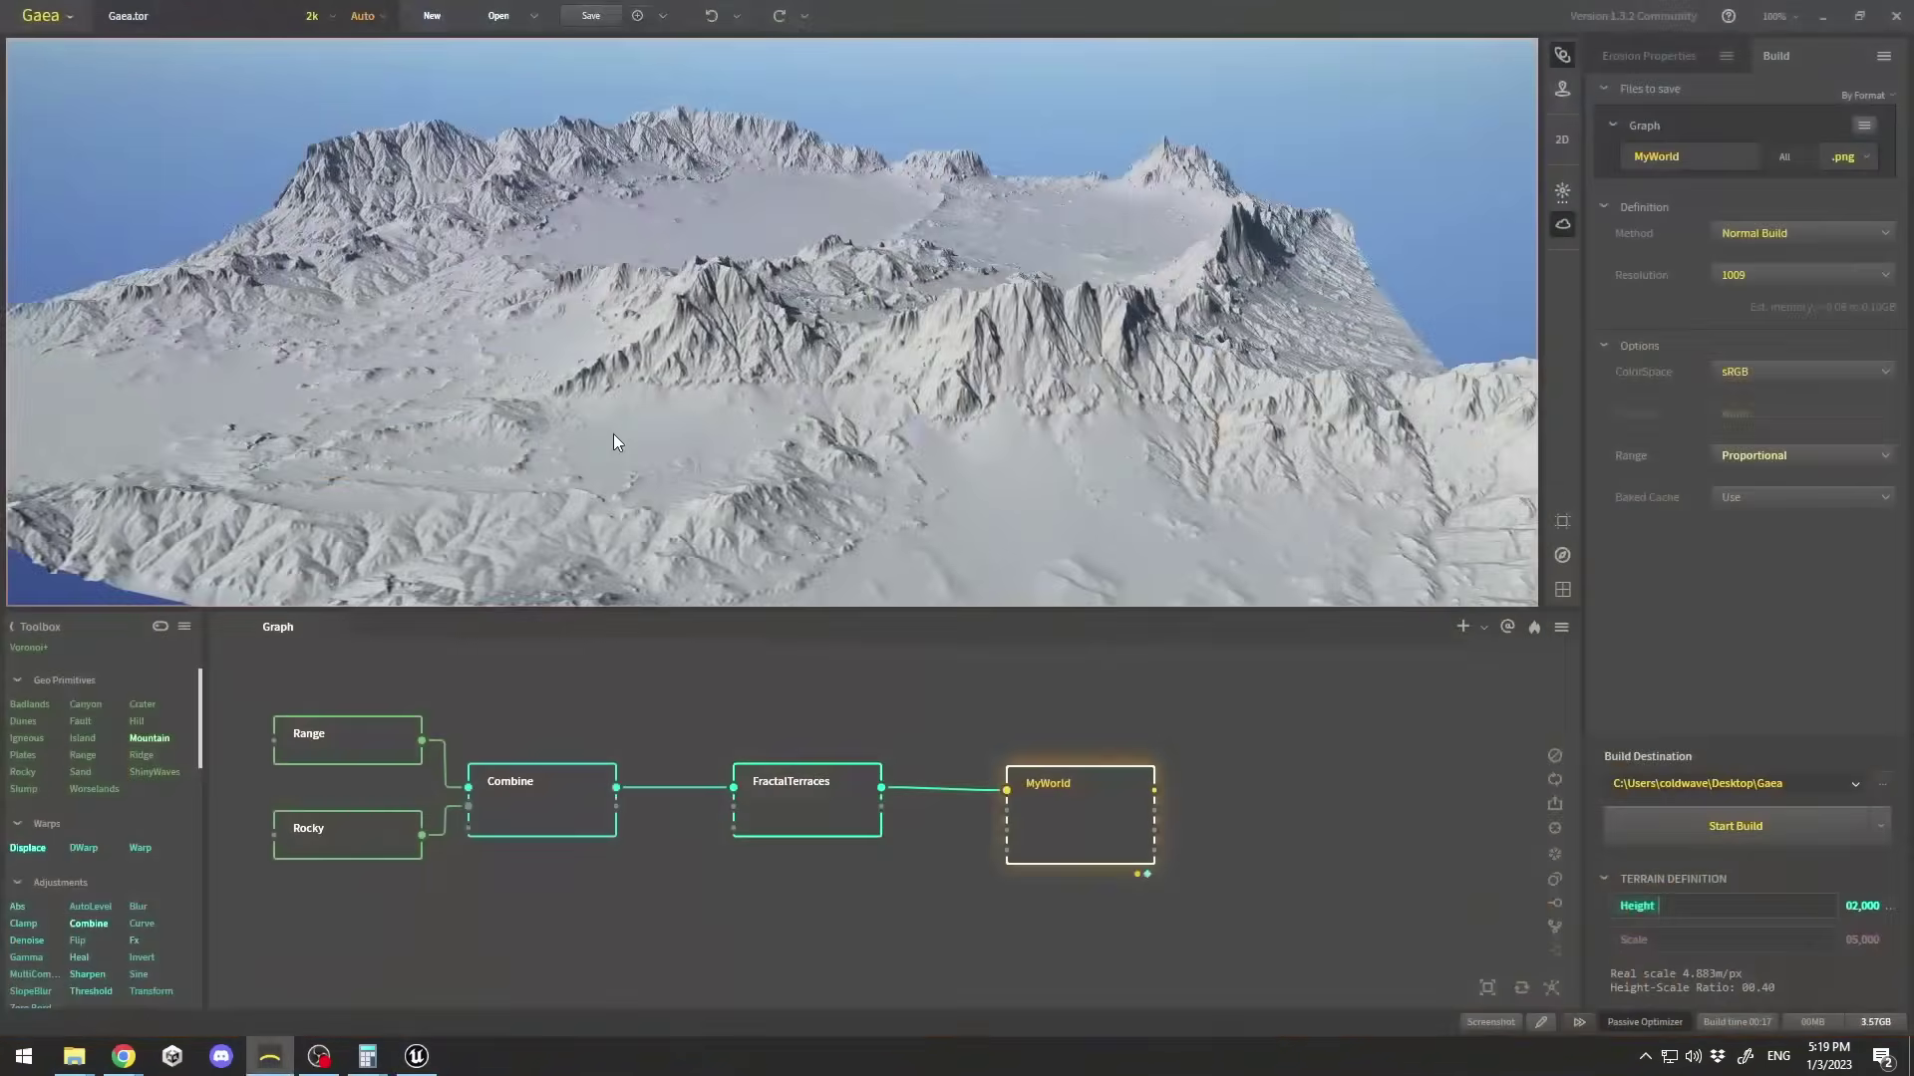
mouse_move(613, 434)
mouse_down()
mouse_move(596, 451)
mouse_move(580, 422)
mouse_up()
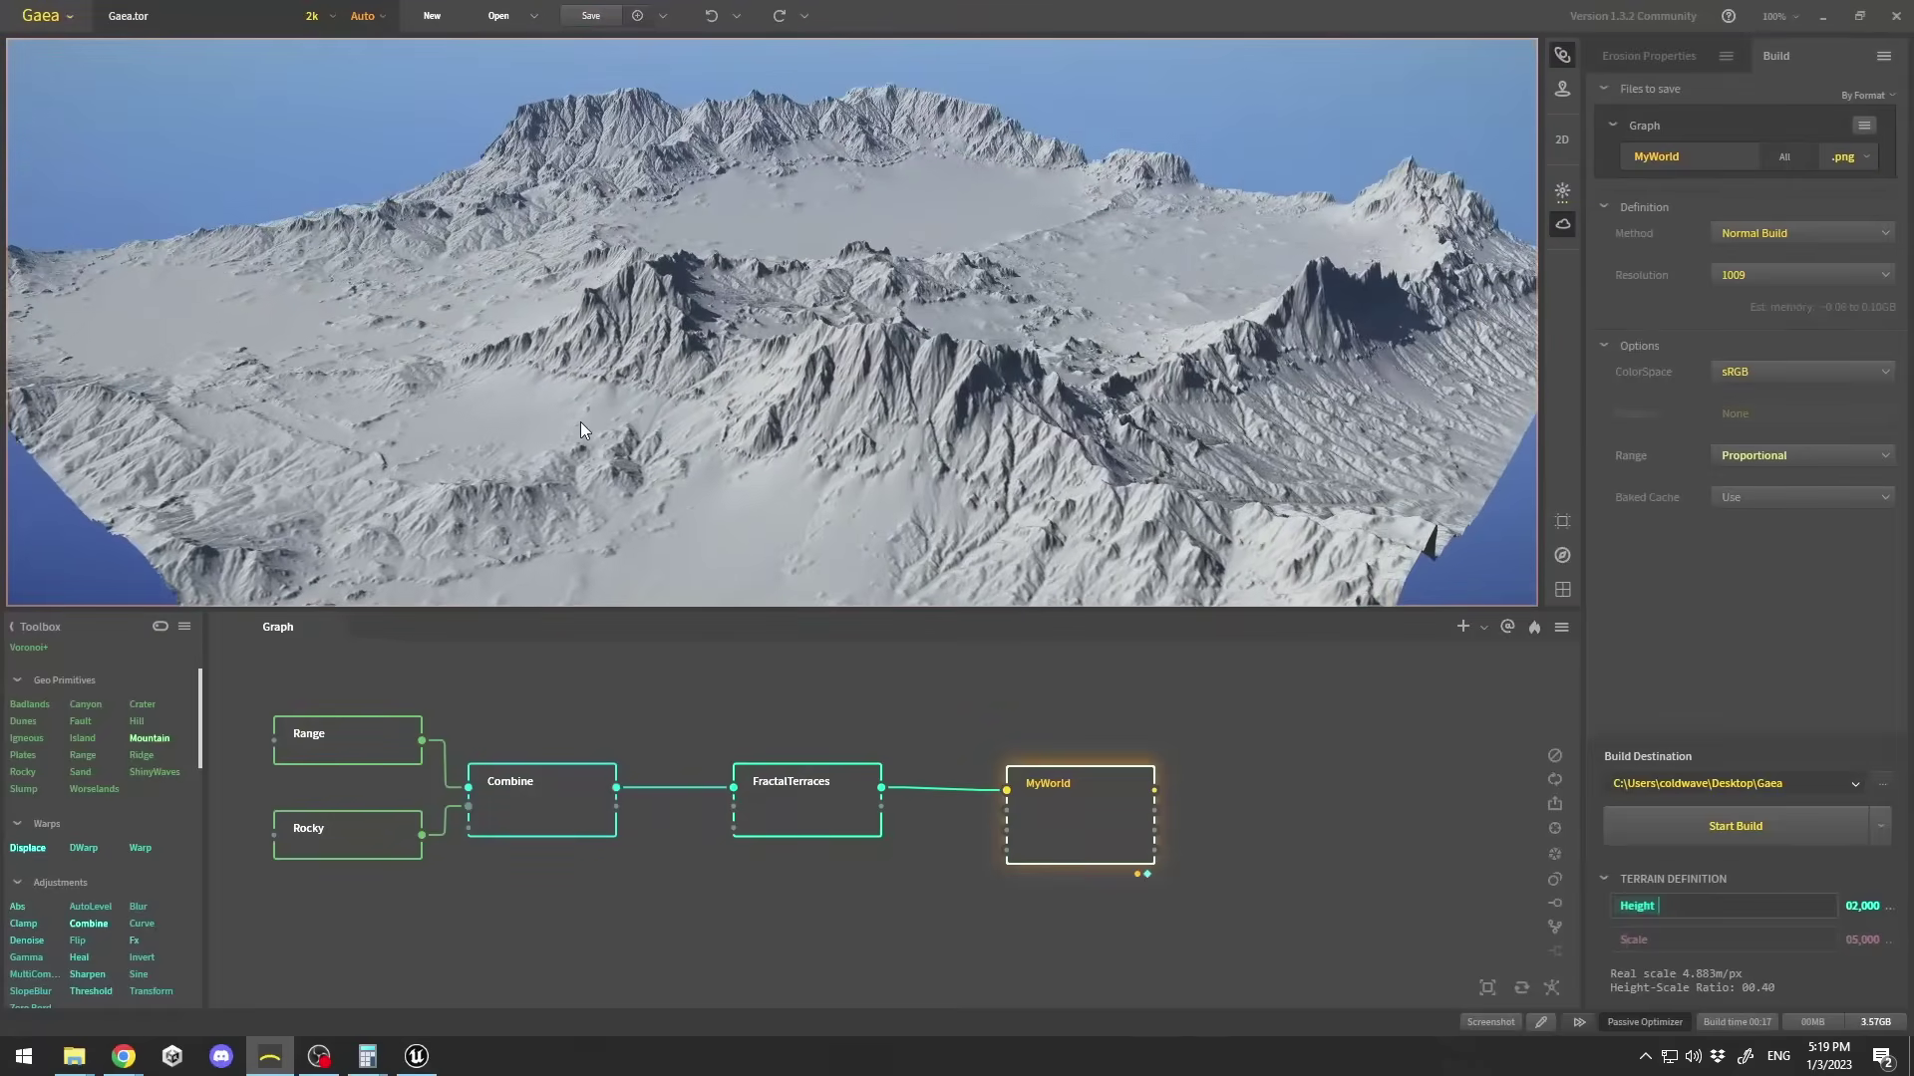